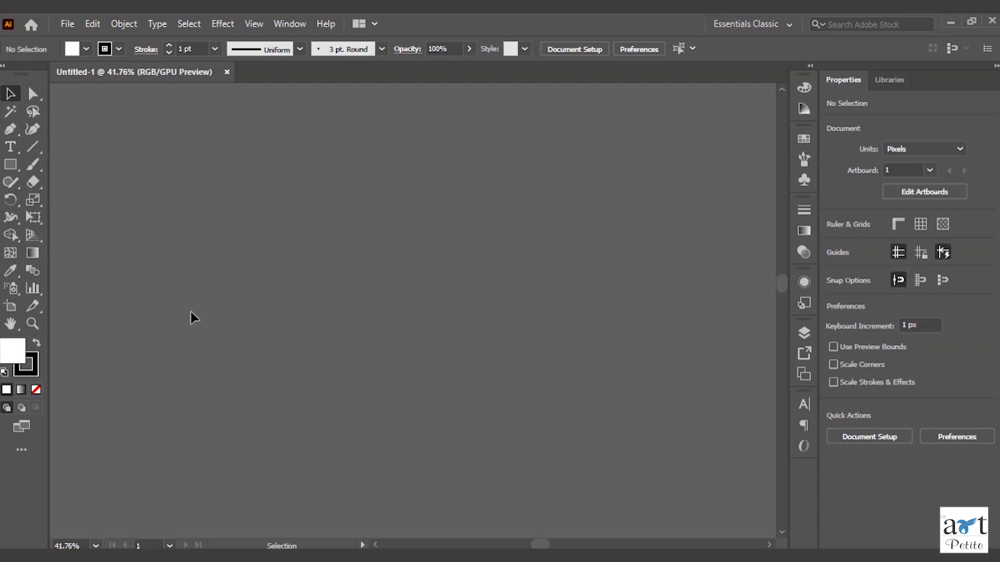
Create a new 1000 x 1000 px RGB document named Selection at Screen (72 ppi).
{"action": "left_click", "coordinate": [67, 25]}
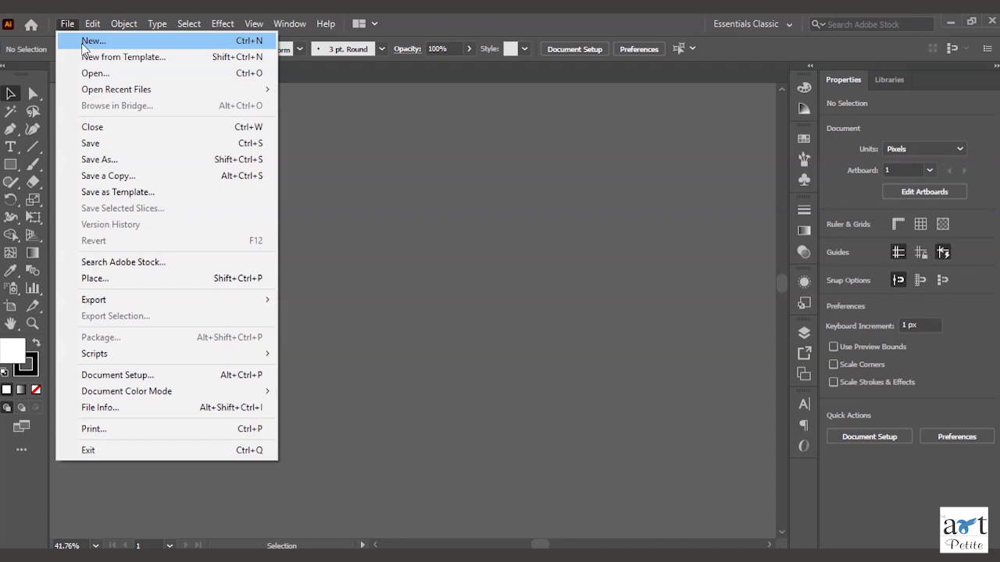
{"action": "left_click", "coordinate": [152, 42]}
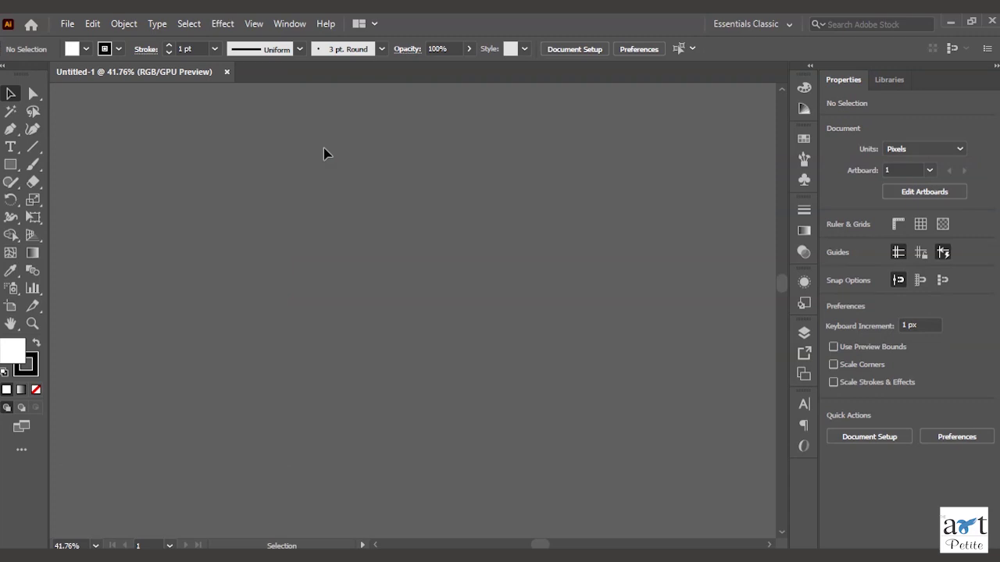
{"action": "key", "text": "a"}
{"action": "key", "text": "ctrl+n"}
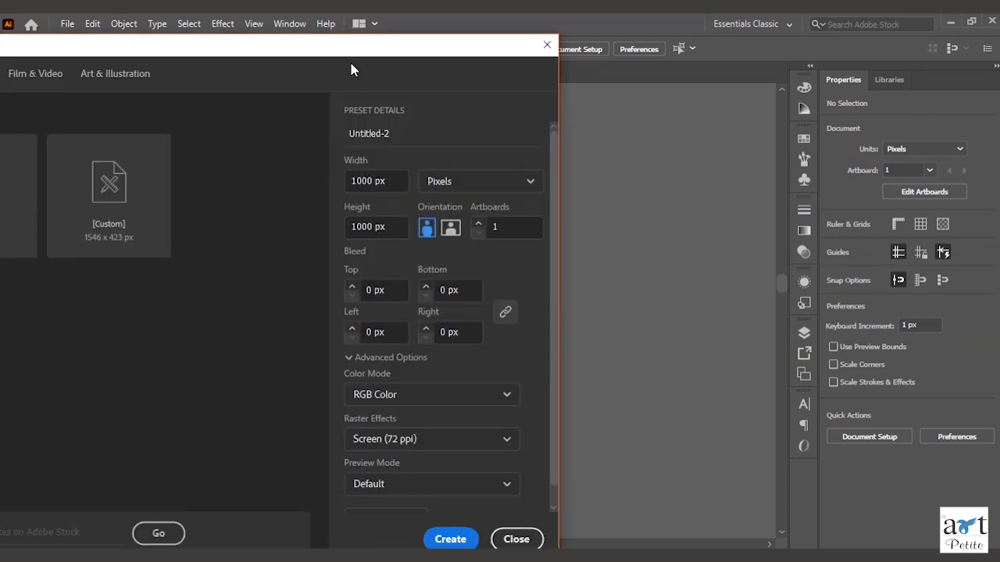
{"action": "left_click_drag", "start_coordinate": [367, 57], "coordinate": [680, 48]}
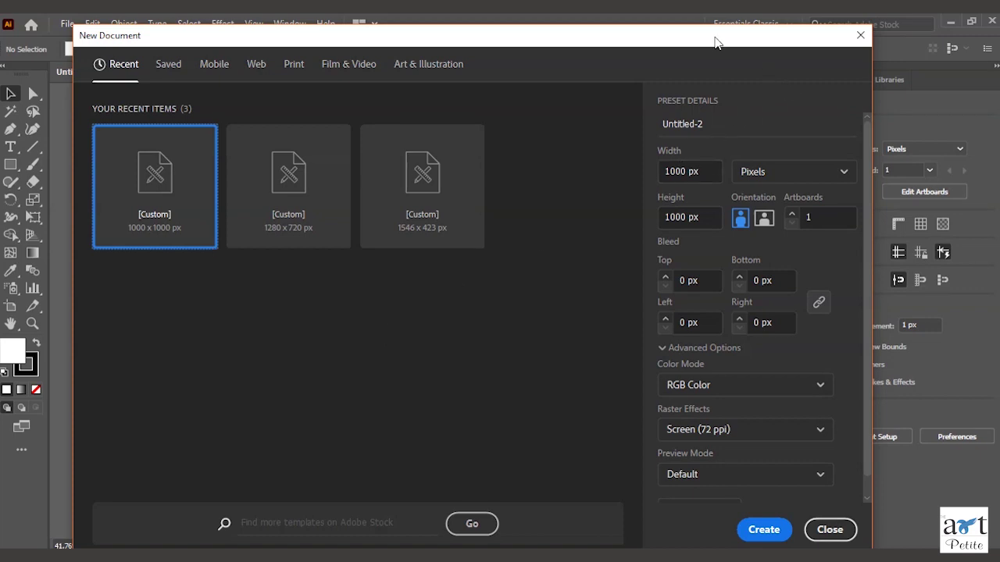
{"action": "left_click_drag", "start_coordinate": [715, 39], "coordinate": [720, 32]}
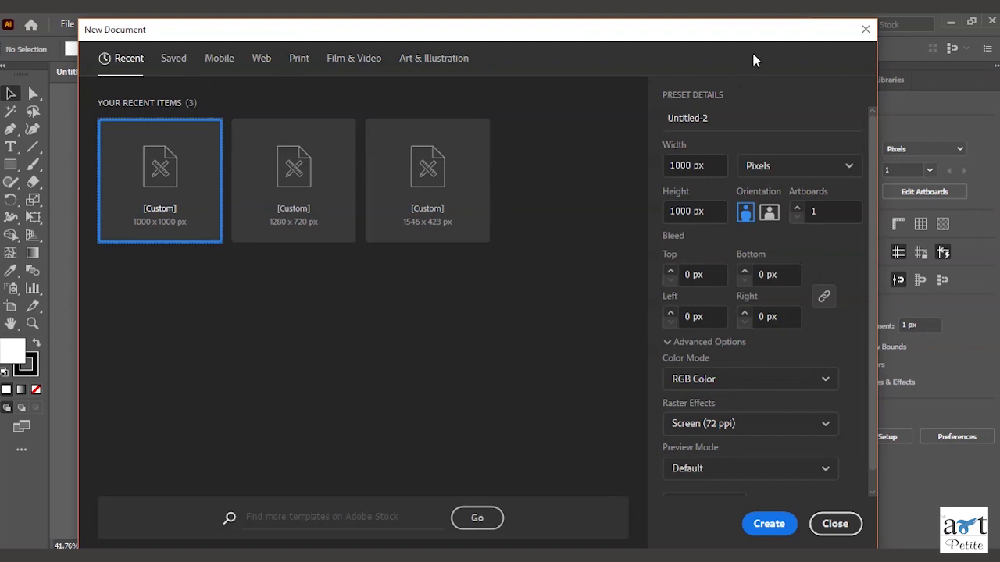
{"action": "left_click_drag", "start_coordinate": [731, 116], "coordinate": [647, 118]}
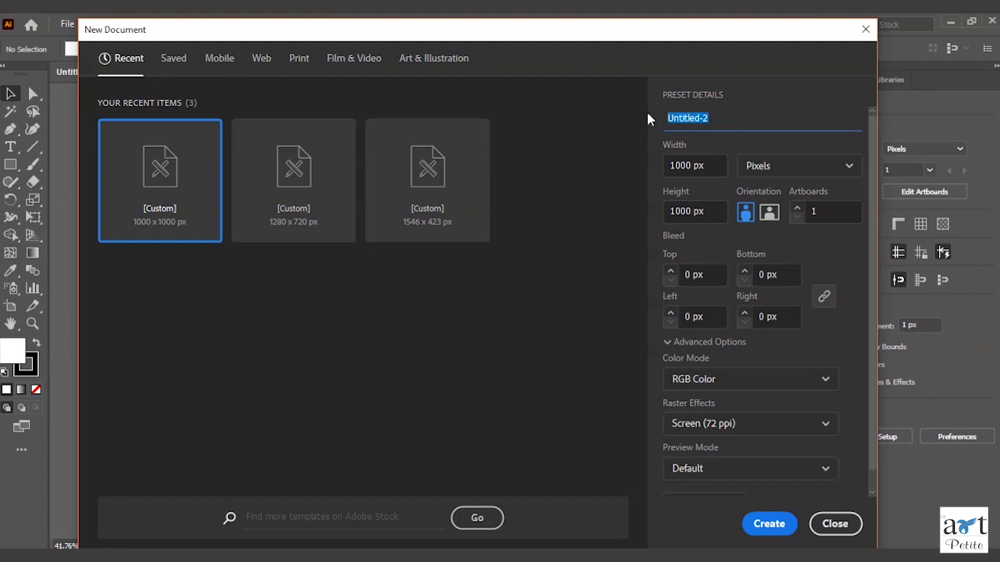
{"action": "type", "text": "Selection"}
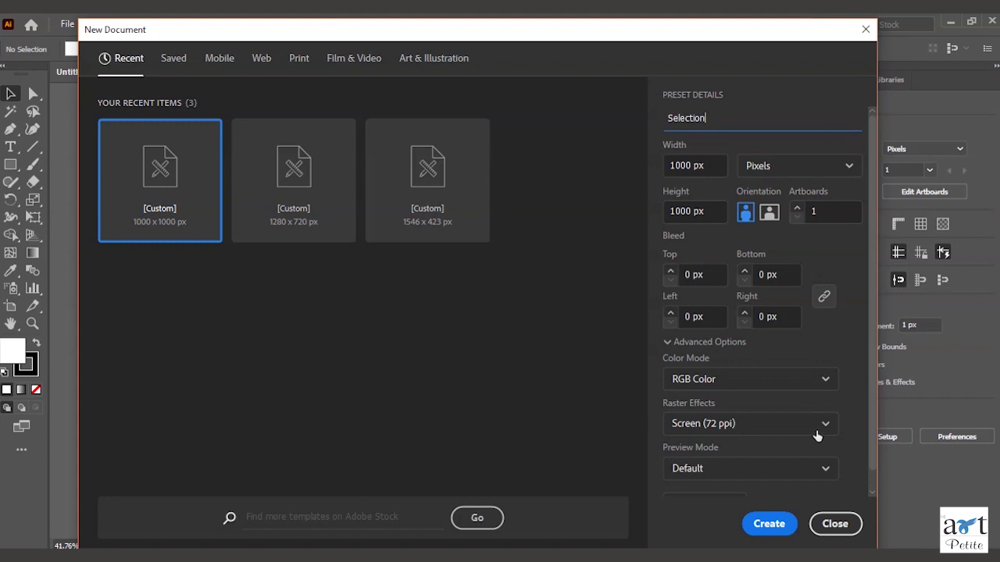
{"action": "scroll", "coordinate": [859, 379], "scroll_direction": "down", "scroll_amount": 1}
{"action": "scroll", "coordinate": [856, 379], "scroll_direction": "up", "scroll_amount": 1}
{"action": "scroll", "coordinate": [856, 379], "scroll_direction": "down", "scroll_amount": 1}
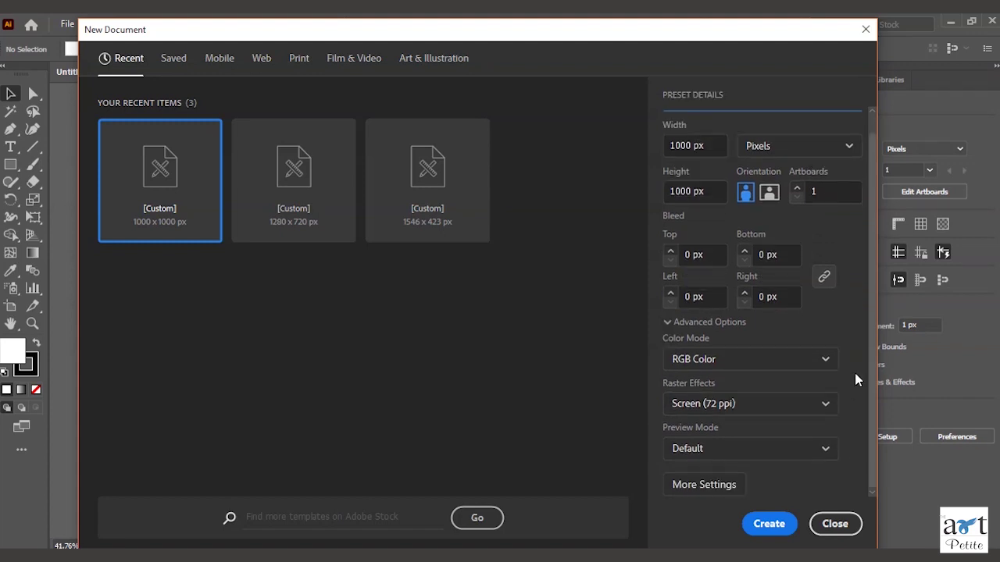
{"action": "left_click", "coordinate": [769, 524]}
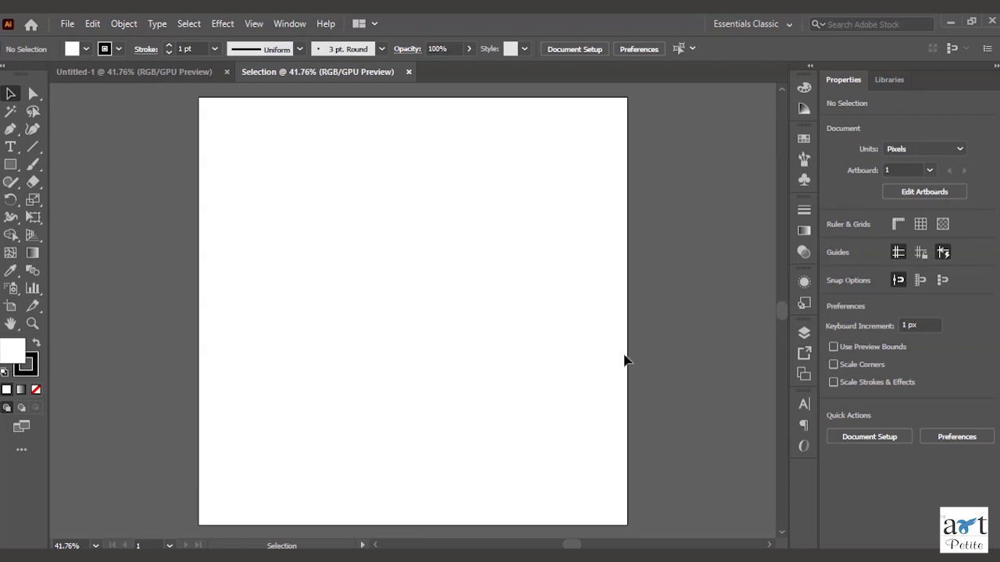
Close the Untitled-1 document, keeping the Selection document open.
{"action": "left_click", "coordinate": [473, 328], "text": "ctrl+alt"}
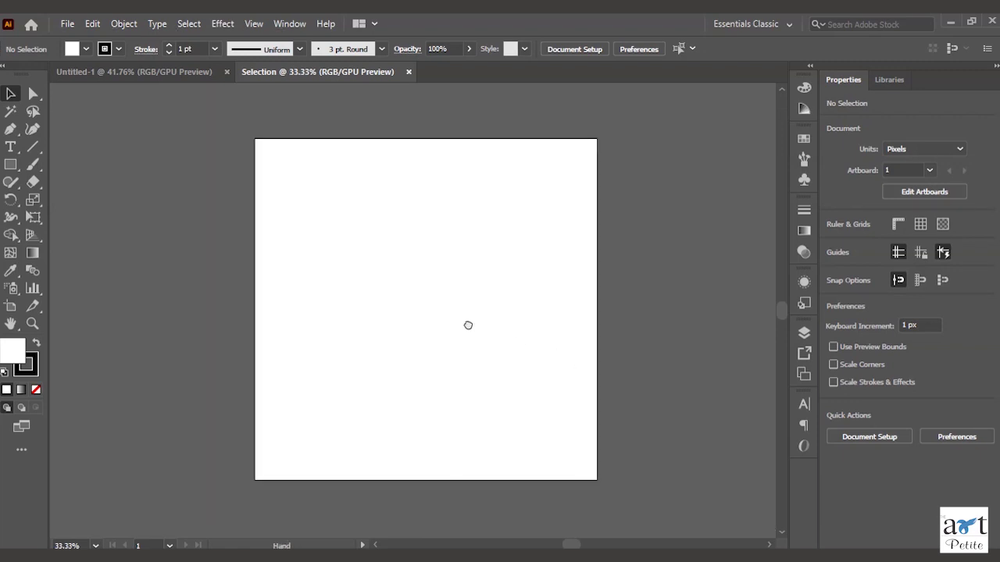
{"action": "left_click_drag", "start_coordinate": [471, 326], "coordinate": [481, 321]}
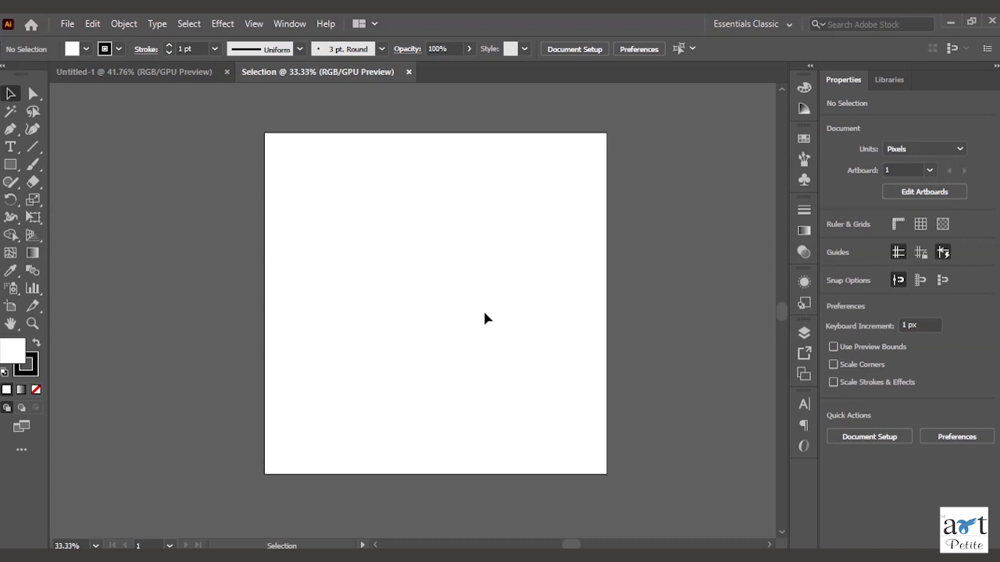
{"action": "left_click", "coordinate": [226, 72]}
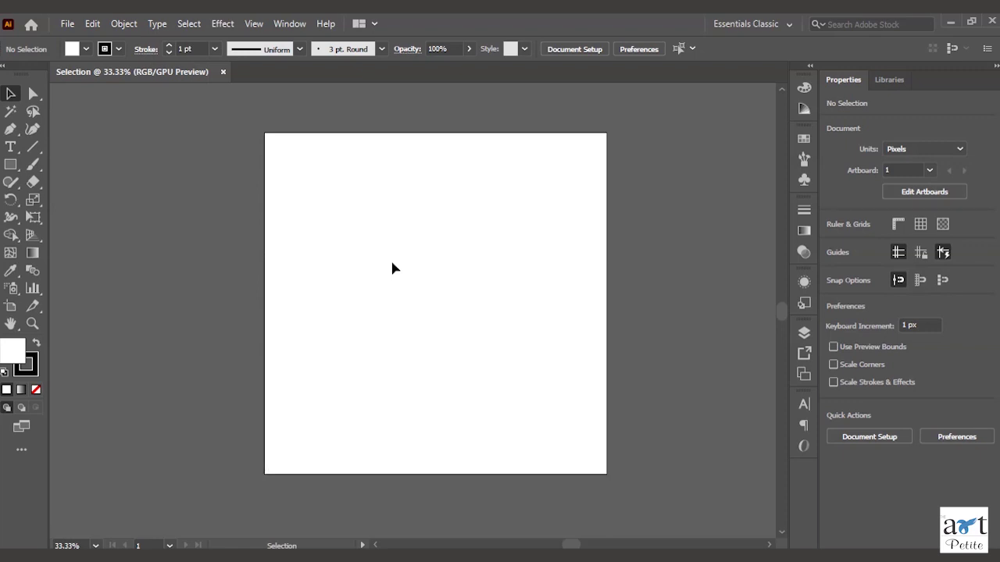
{"action": "left_click", "coordinate": [32, 93]}
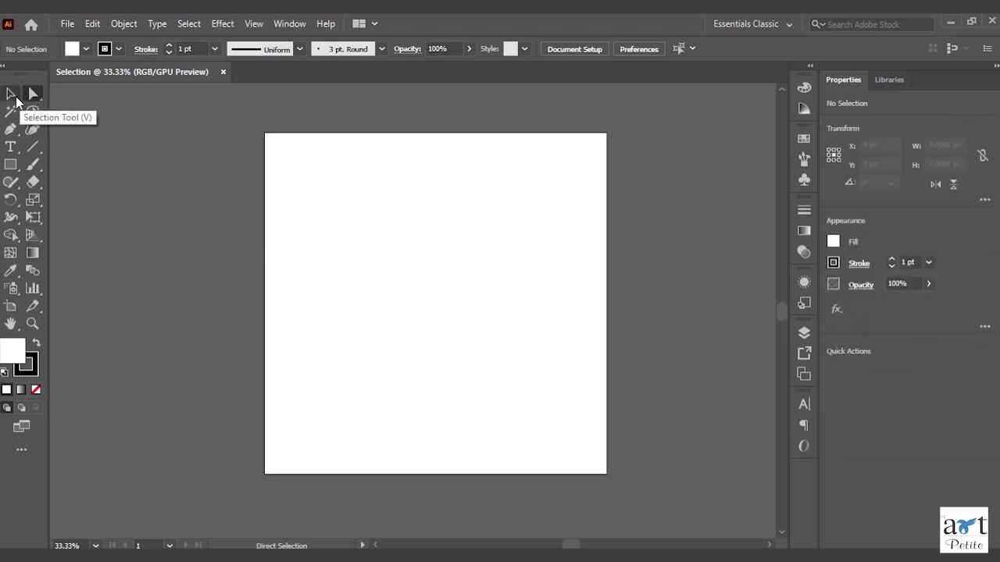
{"action": "left_click", "coordinate": [11, 95]}
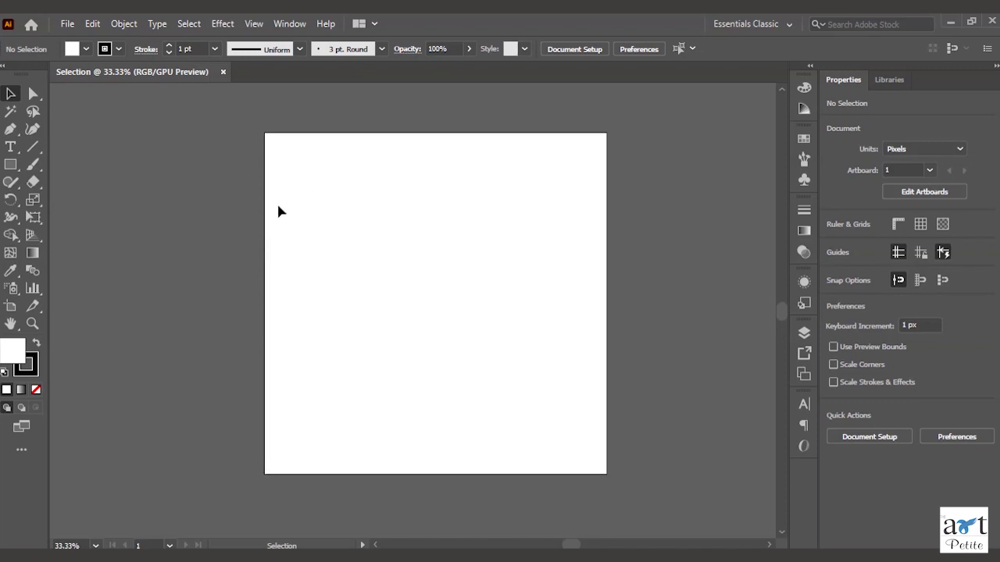
{"action": "left_click", "coordinate": [11, 166]}
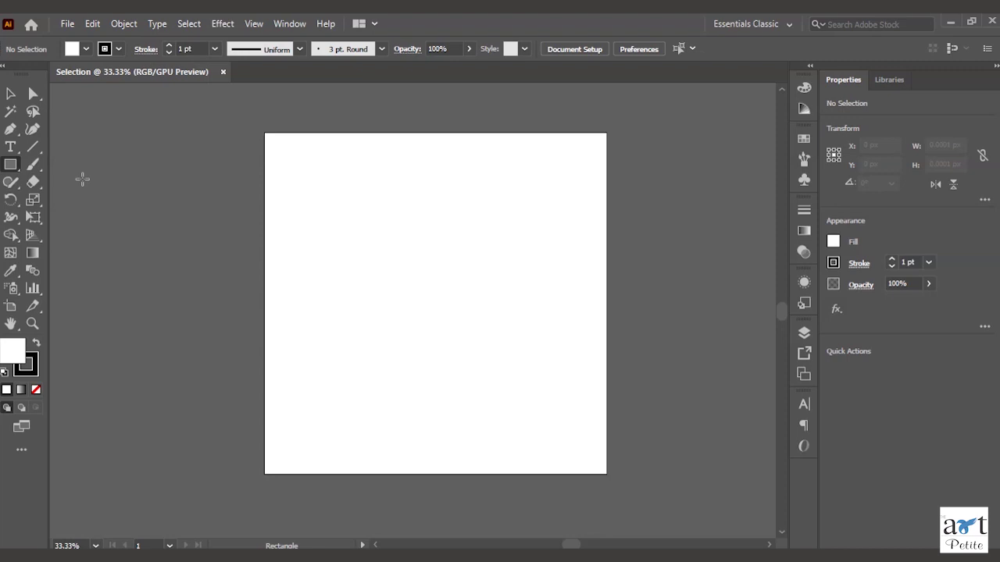
{"action": "left_click", "coordinate": [10, 93]}
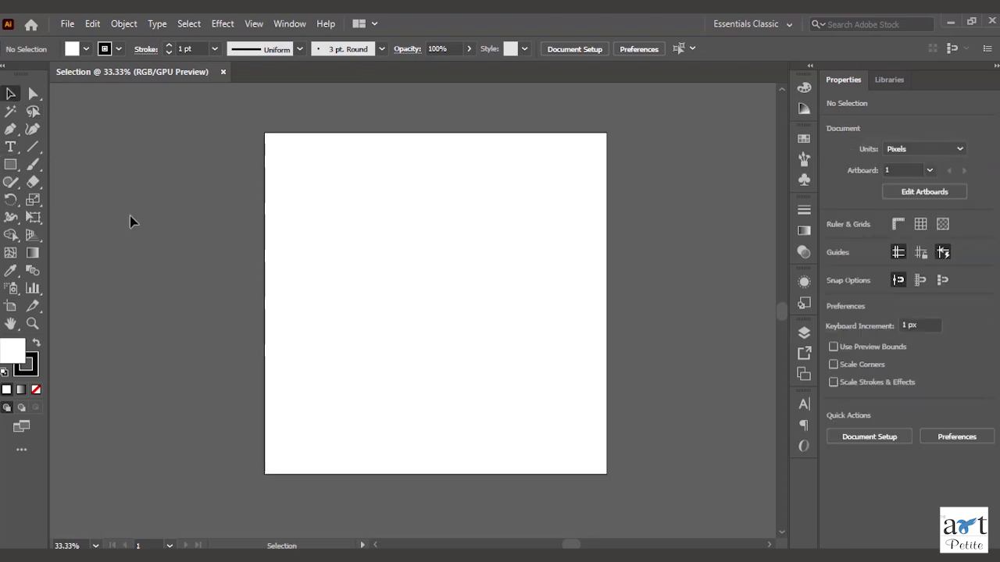
{"action": "key", "text": "m"}
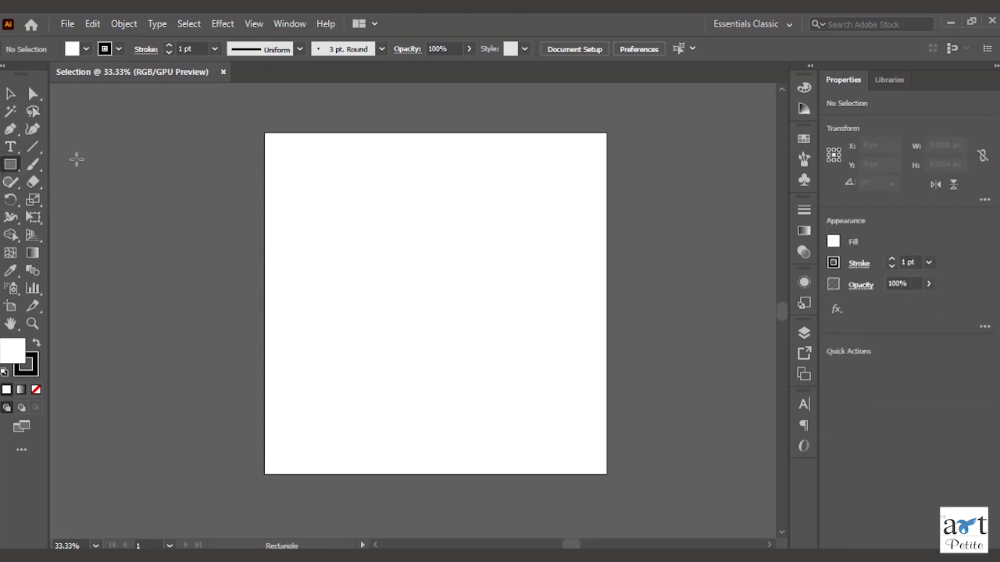
{"action": "left_click", "coordinate": [10, 94]}
Draw a rectangle about 408 px wide and 218 px high in the artboard's upper-left area.
{"action": "left_click", "coordinate": [10, 165]}
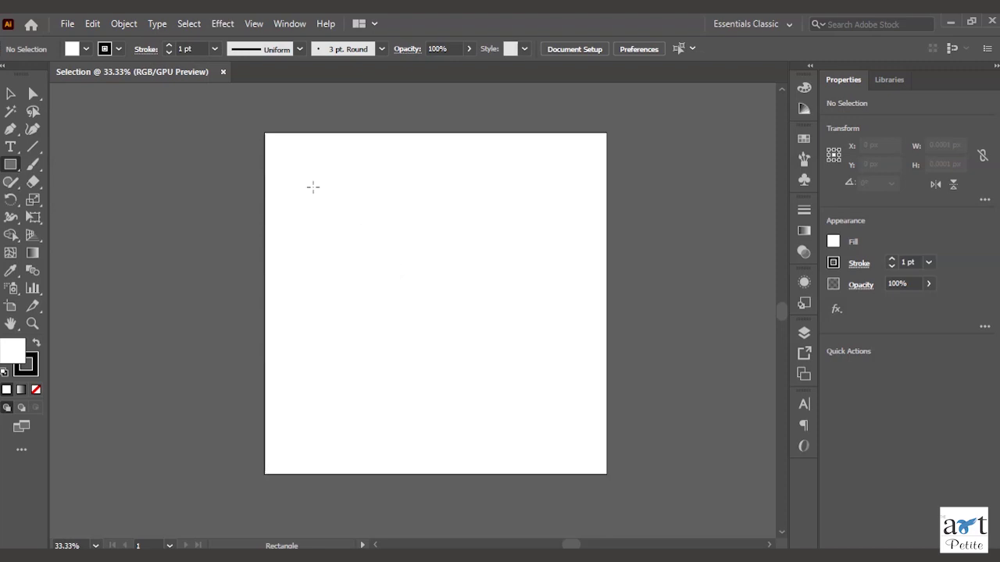
{"action": "left_click_drag", "start_coordinate": [313, 187], "coordinate": [453, 261]}
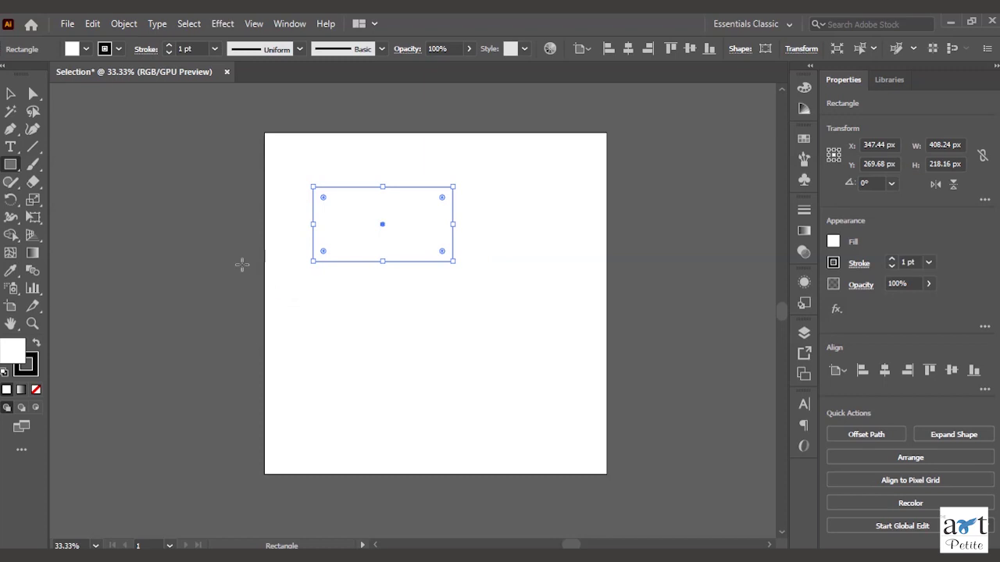
{"action": "scroll", "coordinate": [394, 223], "scroll_direction": "up", "scroll_amount": 2}
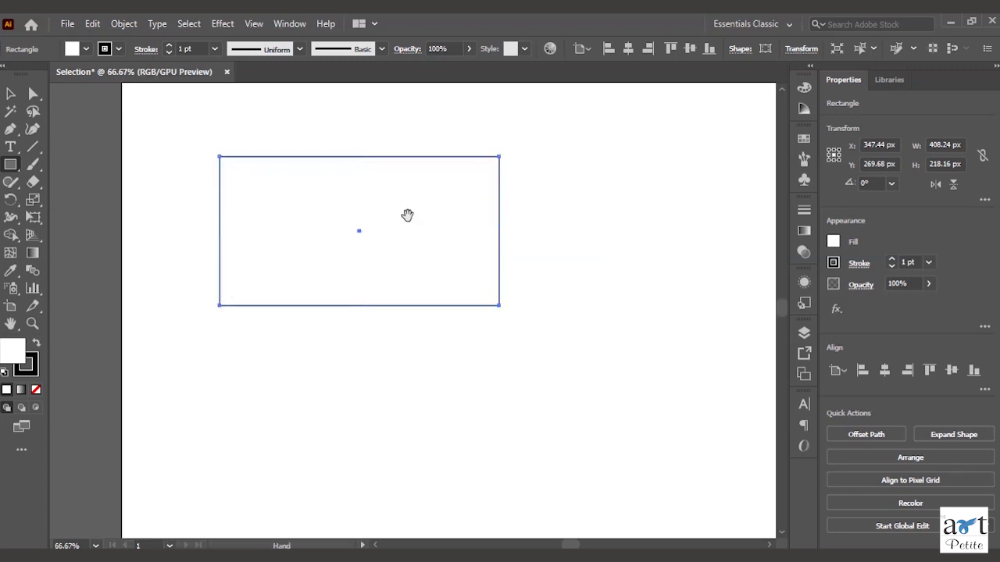
{"action": "left_click_drag", "start_coordinate": [408, 214], "coordinate": [437, 270]}
Set the rectangle's fill to None and deselect it.
{"action": "key", "text": "v"}
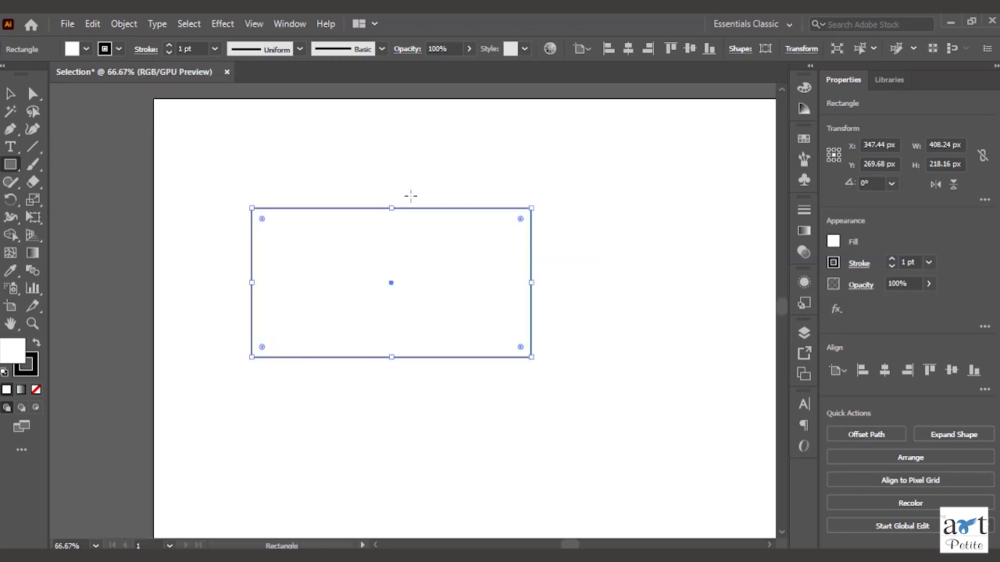
{"action": "left_click", "coordinate": [584, 191]}
{"action": "left_click", "coordinate": [482, 237]}
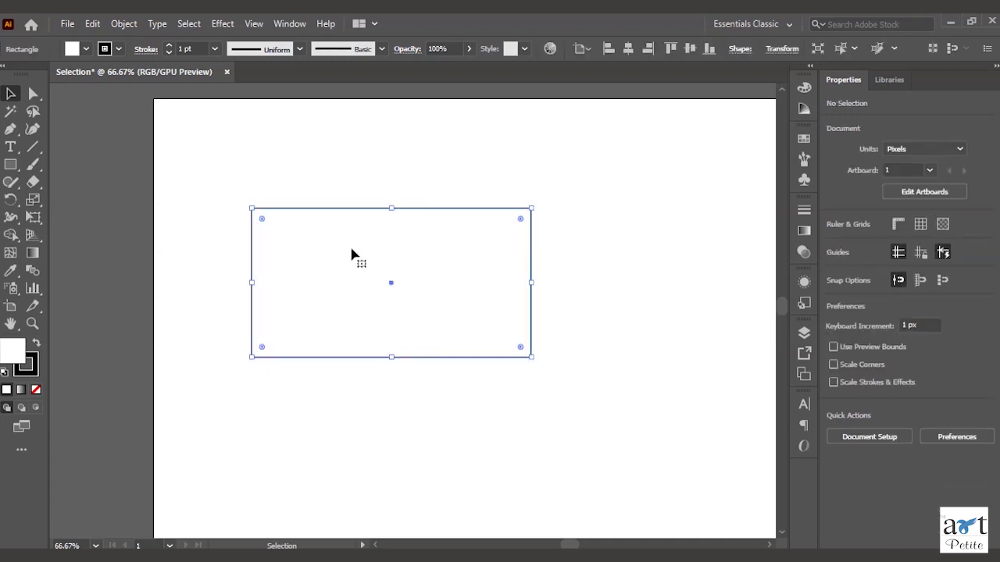
{"action": "left_click", "coordinate": [36, 389]}
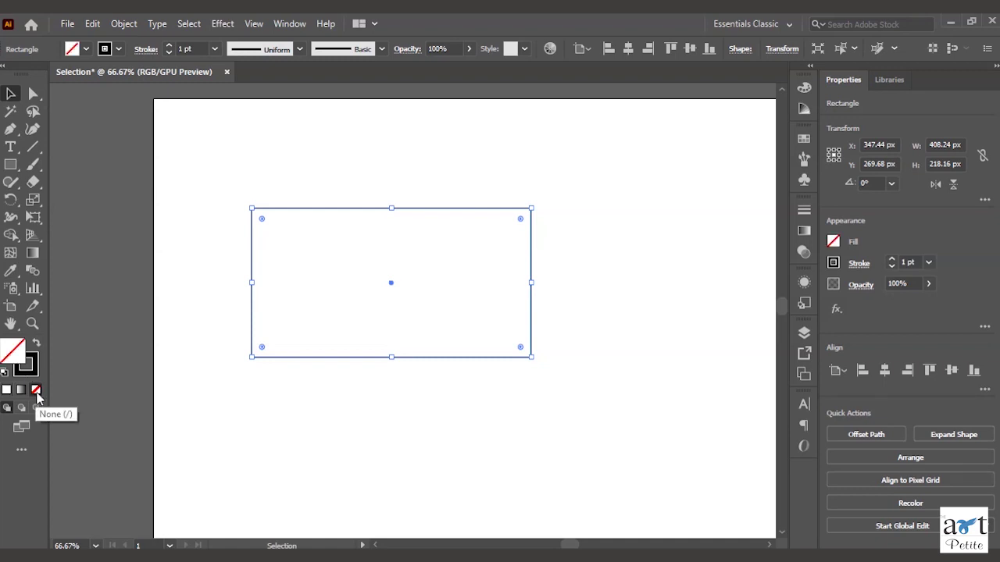
{"action": "left_click", "coordinate": [459, 171]}
Move the unfilled rectangle by its outline to about X 500, Y 305 px, and test selecting it by its interior and its outline.
{"action": "left_click_drag", "start_coordinate": [379, 206], "coordinate": [549, 255]}
{"action": "left_click", "coordinate": [361, 252]}
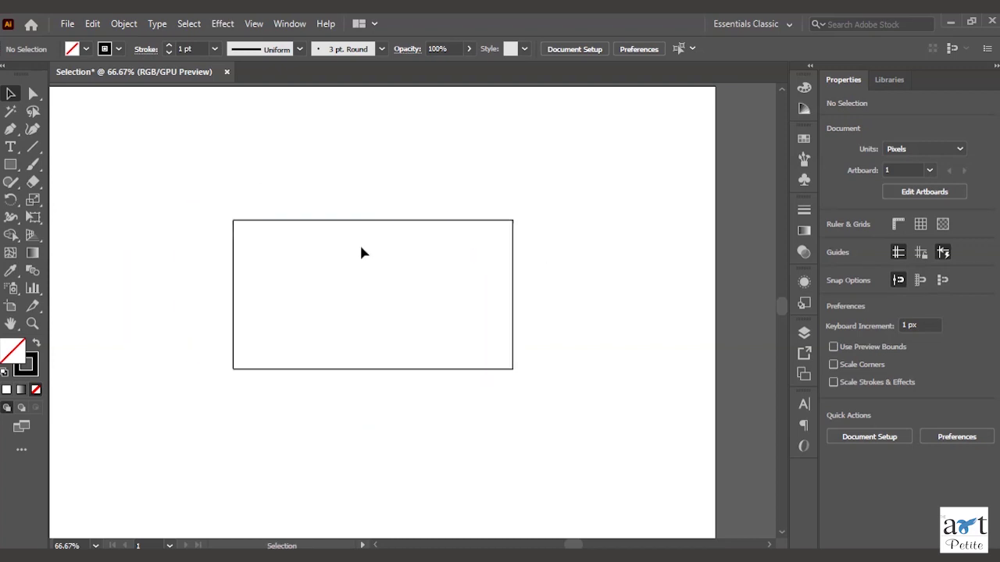
{"action": "left_click", "coordinate": [315, 222]}
{"action": "scroll", "coordinate": [326, 226], "scroll_direction": "left", "scroll_amount": 5}
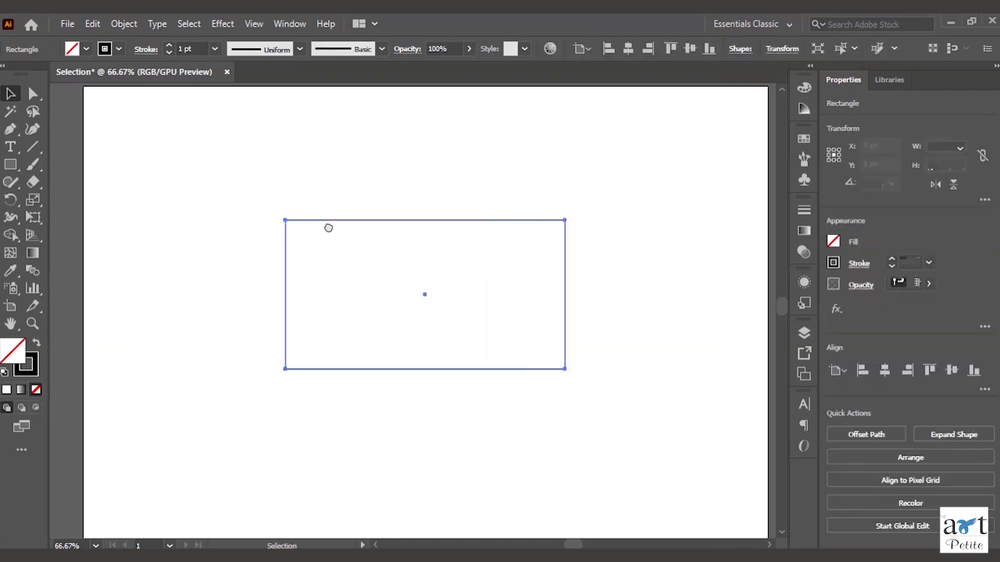
{"action": "scroll", "coordinate": [294, 270], "scroll_direction": "right", "scroll_amount": 4}
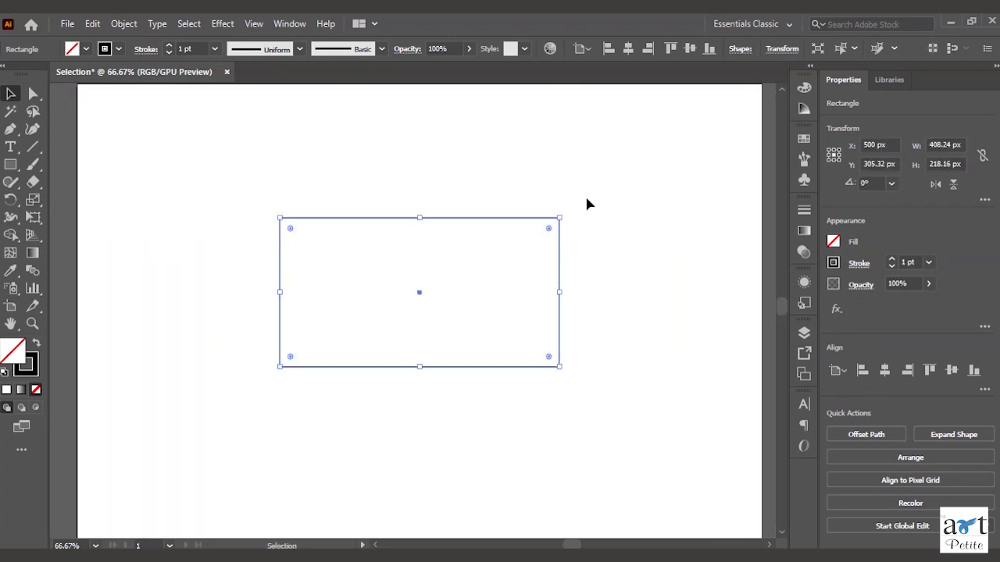
{"action": "left_click", "coordinate": [436, 164]}
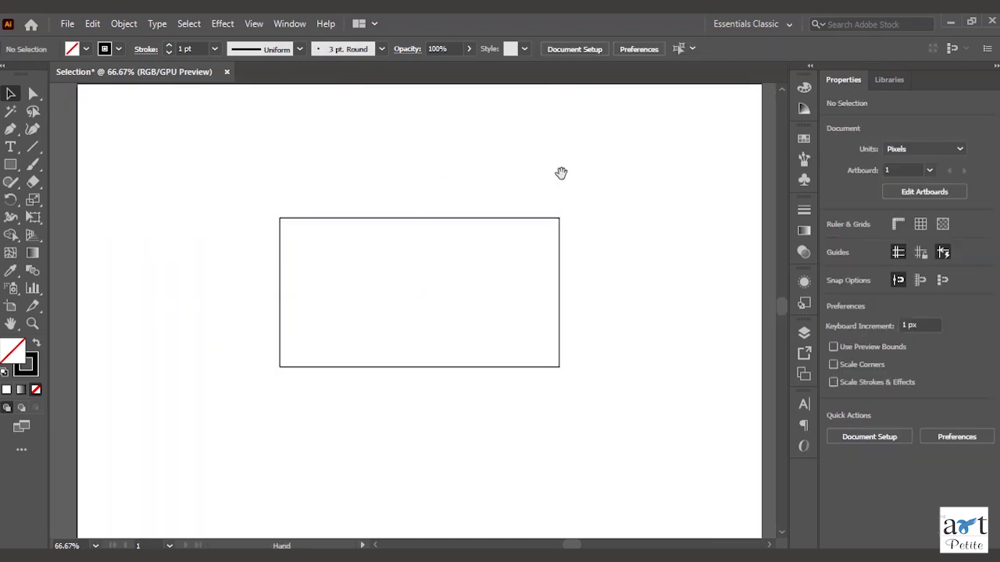
Reposition the rectangle by its outline to about X 489, Y 427 px and deselect it.
{"action": "left_click_drag", "start_coordinate": [560, 171], "coordinate": [529, 301]}
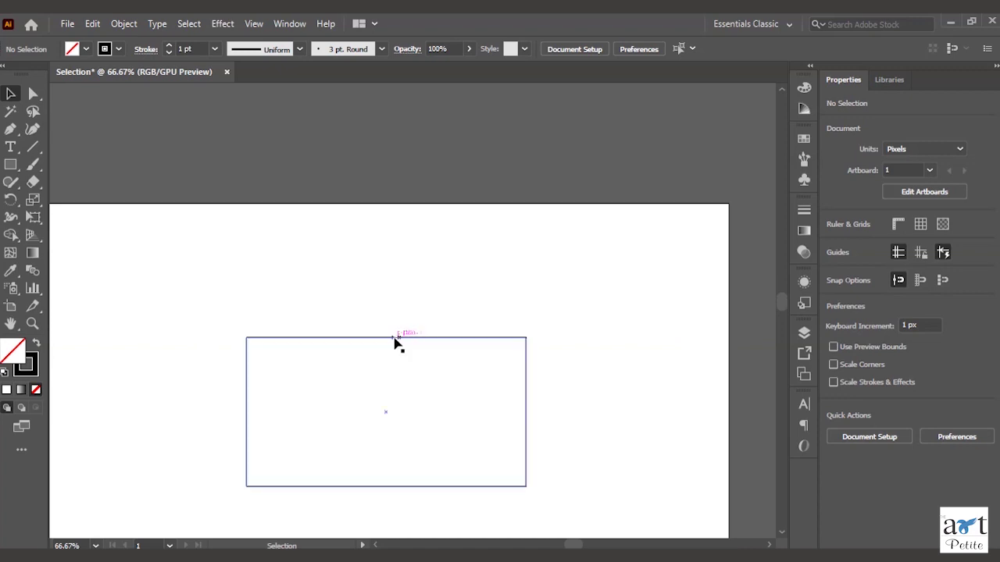
{"action": "left_click_drag", "start_coordinate": [395, 338], "coordinate": [397, 149]}
{"action": "left_click_drag", "start_coordinate": [431, 301], "coordinate": [426, 406]}
{"action": "scroll", "coordinate": [426, 406], "scroll_direction": "down", "scroll_amount": 6}
{"action": "scroll", "coordinate": [426, 405], "scroll_direction": "left", "scroll_amount": 1}
{"action": "left_click_drag", "start_coordinate": [485, 216], "coordinate": [487, 287]}
{"action": "key", "text": "ctrl+minus"}
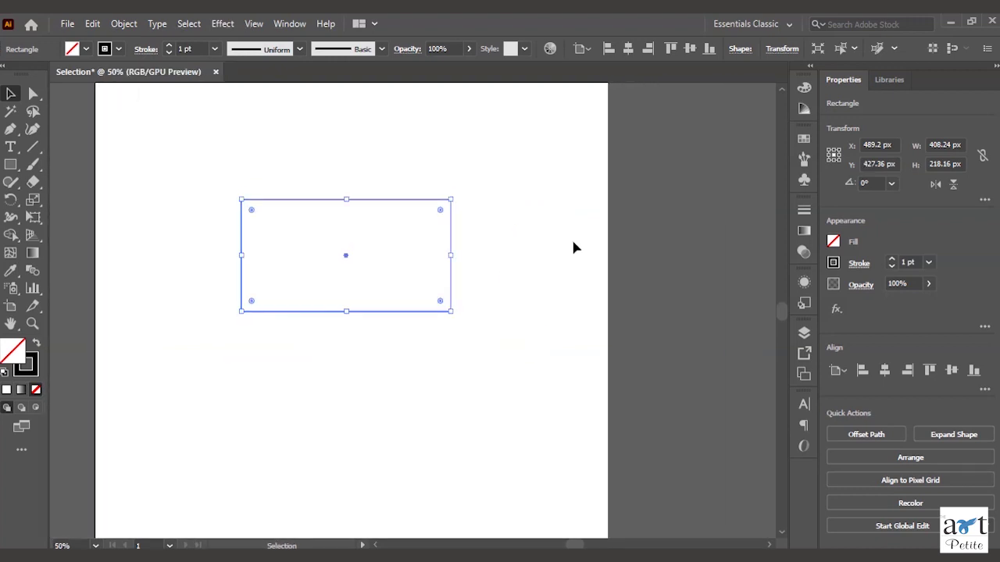
{"action": "left_click", "coordinate": [573, 248]}
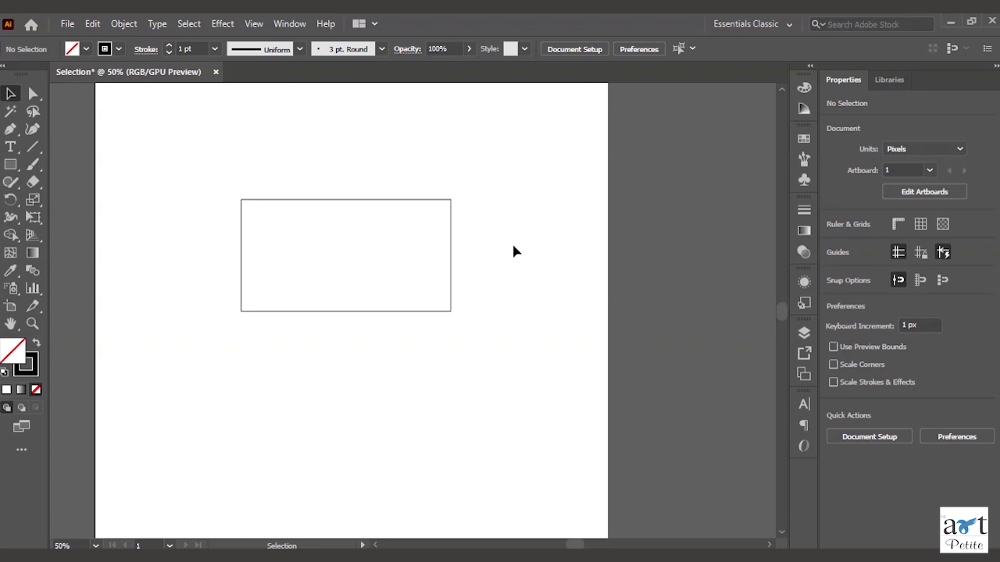
Select the rectangle by its outline and examine its bounding box, centre point and corner handles up close.
{"action": "left_click_drag", "start_coordinate": [379, 329], "coordinate": [445, 365]}
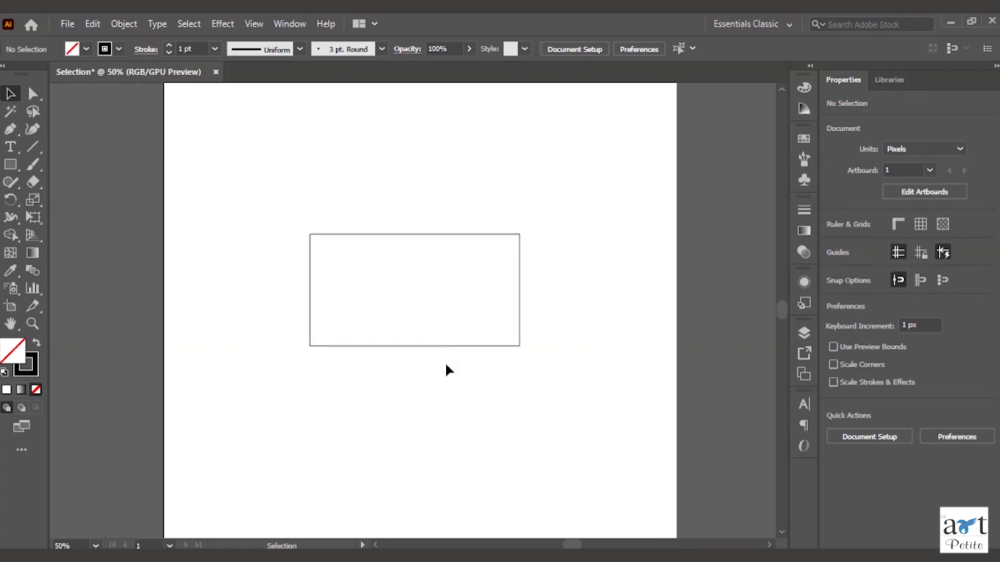
{"action": "left_click", "coordinate": [375, 235]}
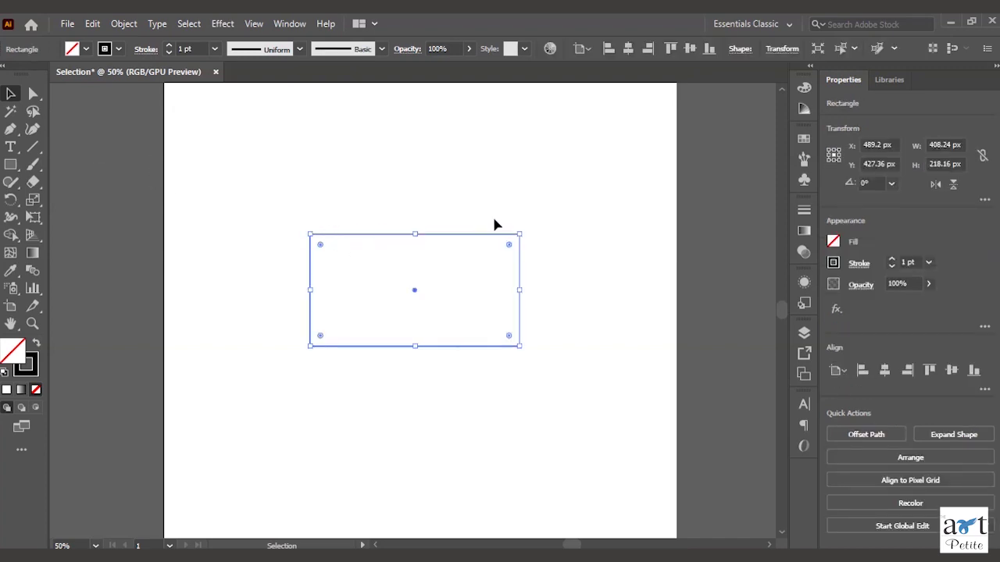
{"action": "scroll", "coordinate": [306, 226], "scroll_direction": "up", "scroll_amount": 4}
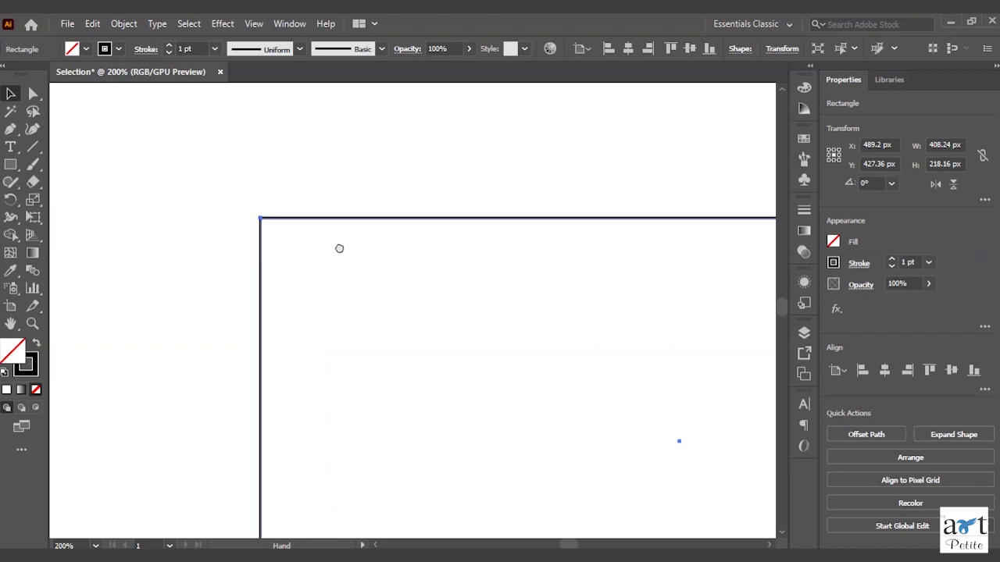
{"action": "scroll", "coordinate": [269, 225], "scroll_direction": "up", "scroll_amount": 2}
{"action": "scroll", "coordinate": [344, 242], "scroll_direction": "down", "scroll_amount": 6}
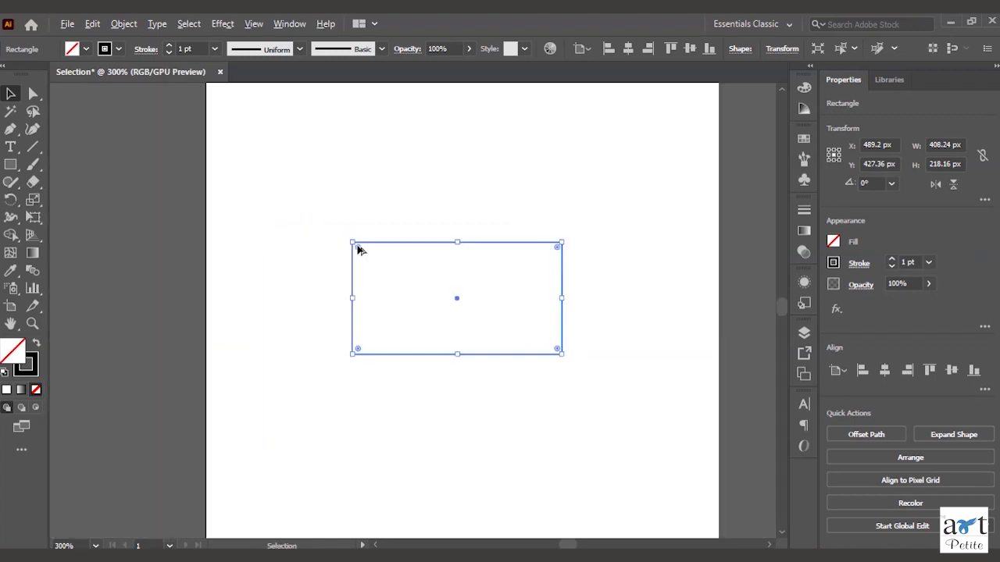
{"action": "left_click_drag", "start_coordinate": [452, 287], "coordinate": [417, 263]}
{"action": "scroll", "coordinate": [358, 290], "scroll_direction": "up", "scroll_amount": 2}
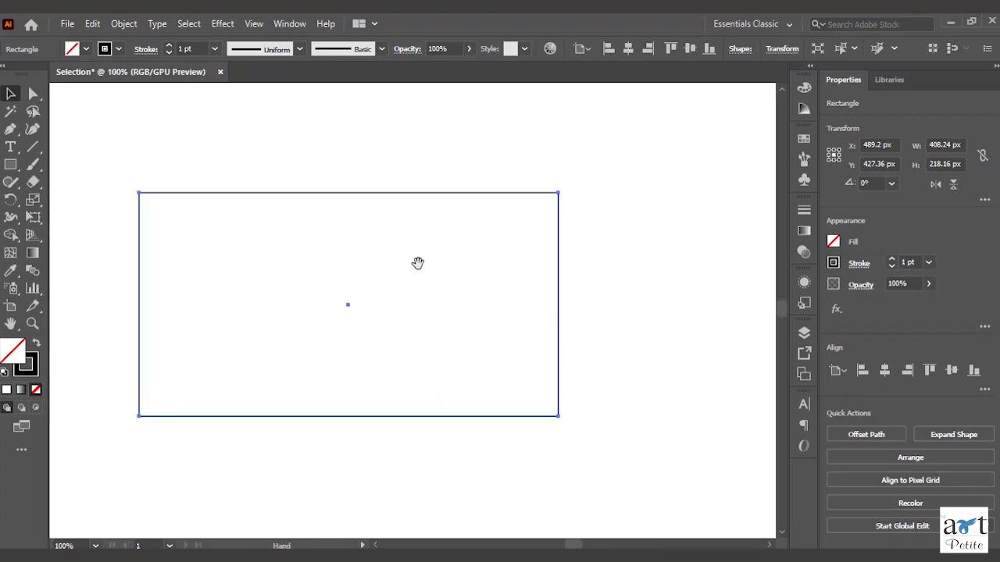
{"action": "scroll", "coordinate": [398, 289], "scroll_direction": "left", "scroll_amount": 2}
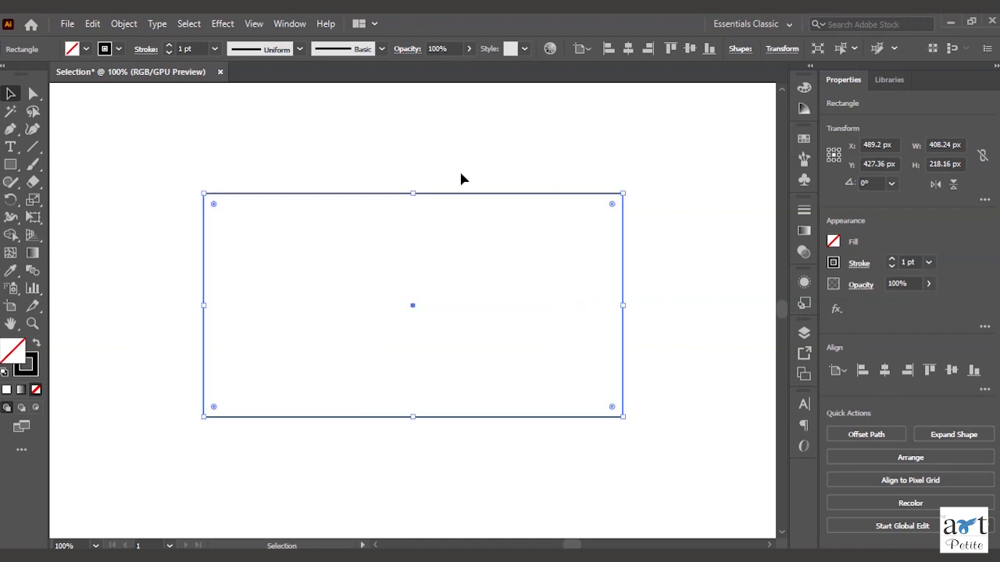
{"action": "scroll", "coordinate": [388, 188], "scroll_direction": "down", "scroll_amount": 2}
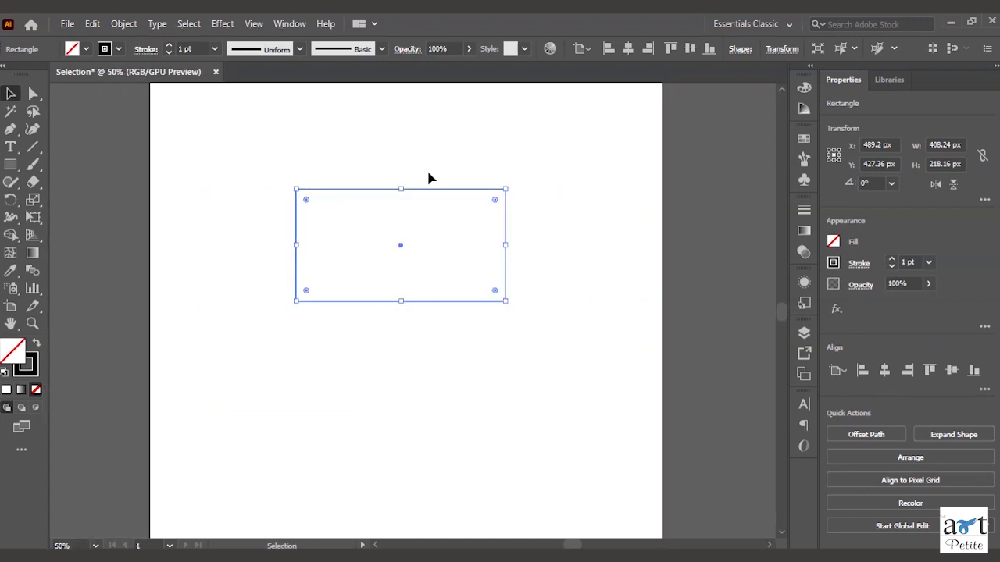
{"action": "left_click_drag", "start_coordinate": [428, 168], "coordinate": [404, 211]}
{"action": "scroll", "coordinate": [404, 211], "scroll_direction": "up", "scroll_amount": 1}
{"action": "left_click_drag", "start_coordinate": [430, 245], "coordinate": [414, 262]}
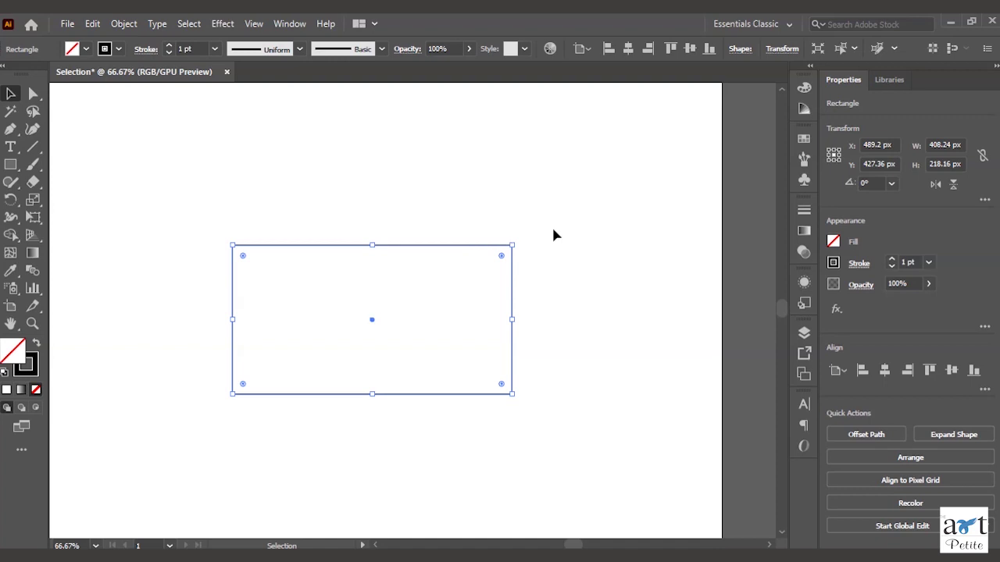
Practise deselecting the rectangle on empty canvas and selecting it again by its outline.
{"action": "left_click", "coordinate": [568, 228]}
{"action": "left_click", "coordinate": [486, 246]}
{"action": "key", "text": "space"}
{"action": "left_click_drag", "start_coordinate": [488, 245], "coordinate": [487, 252]}
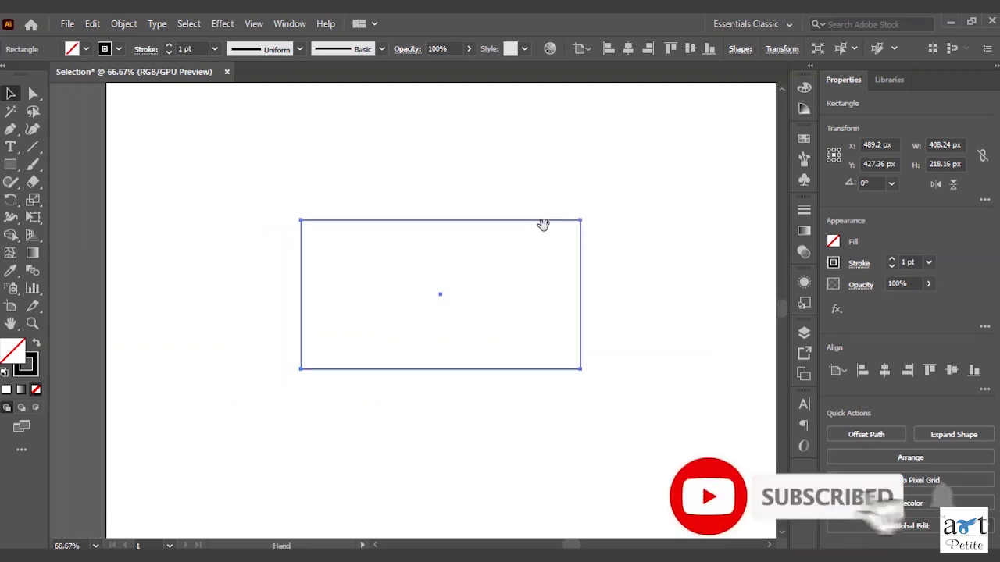
{"action": "left_click", "coordinate": [613, 196]}
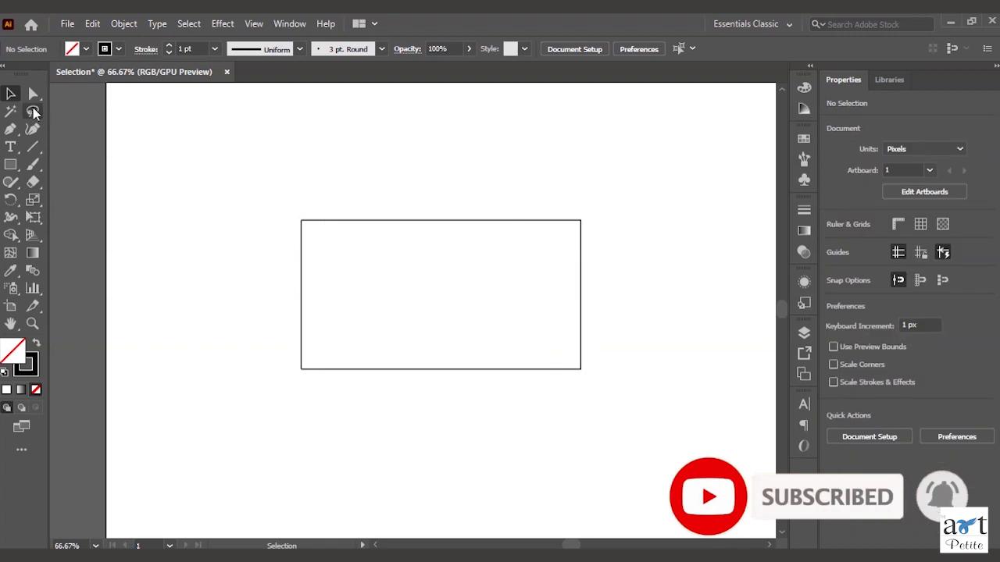
{"action": "left_click", "coordinate": [341, 222]}
{"action": "scroll", "coordinate": [372, 283], "scroll_direction": "up", "scroll_amount": 2}
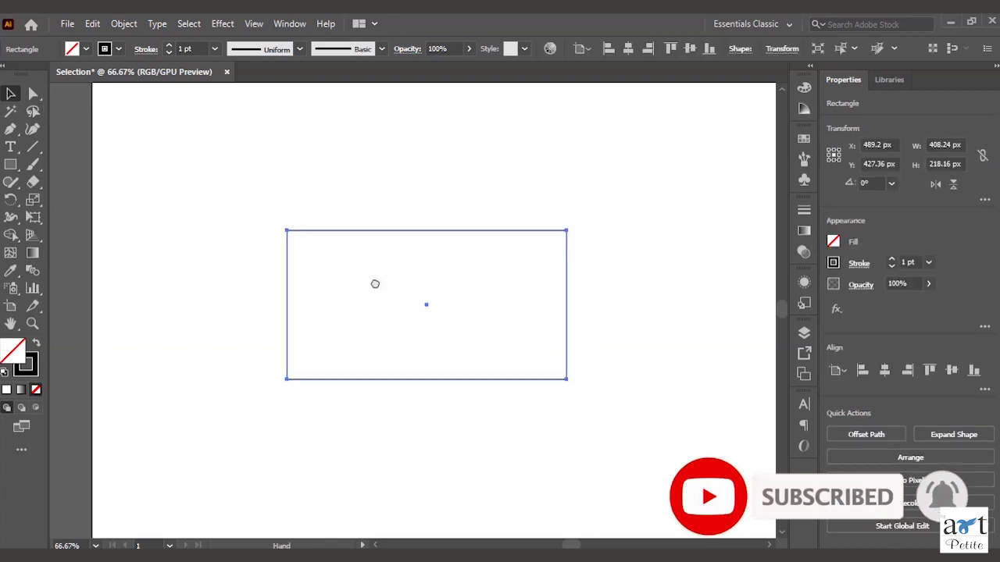
{"action": "scroll", "coordinate": [343, 286], "scroll_direction": "down", "scroll_amount": 1}
{"action": "left_click_drag", "start_coordinate": [442, 295], "coordinate": [399, 303]}
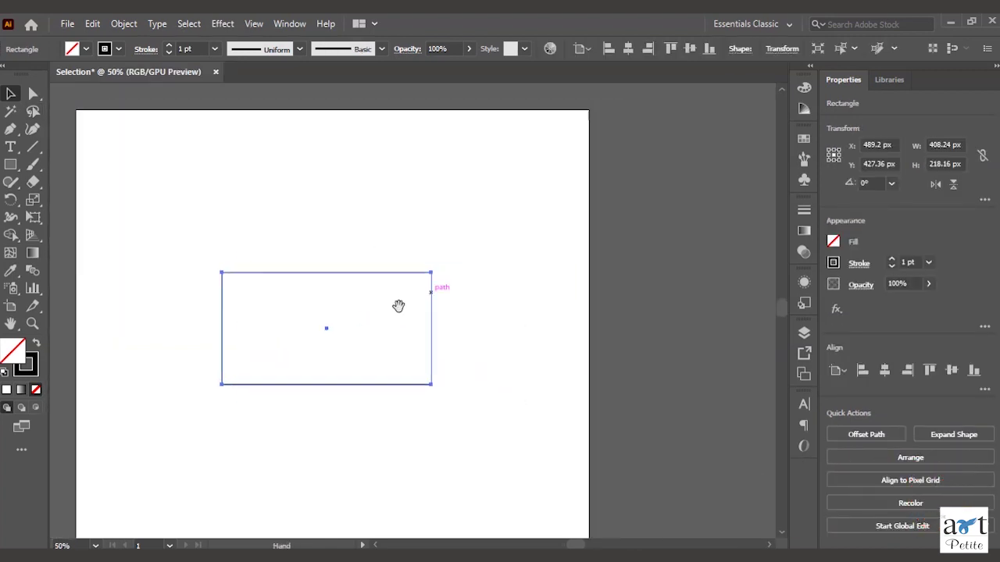
Test selecting the rectangle by its top edge several more times, clearing the selection in between.
{"action": "left_click", "coordinate": [623, 242]}
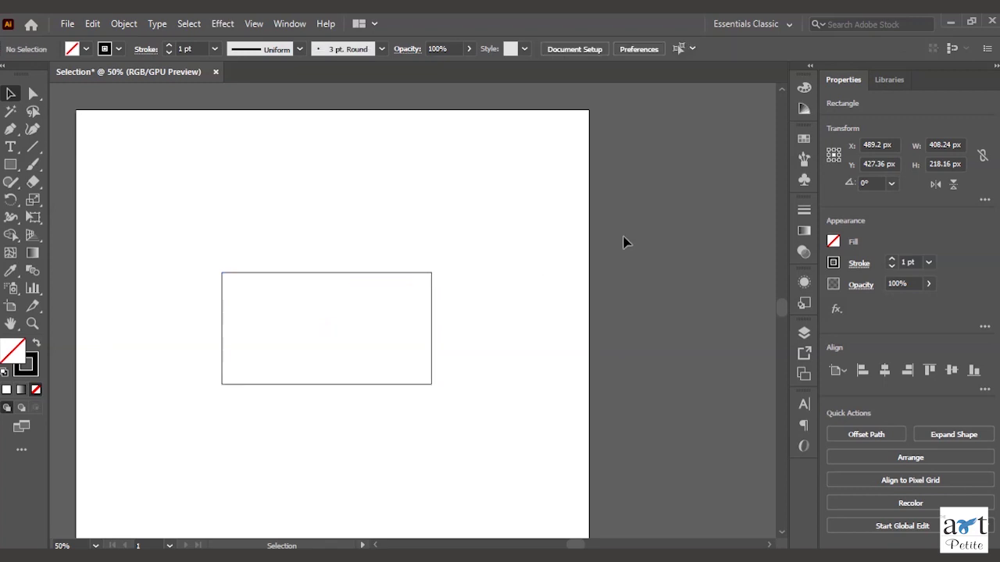
{"action": "left_click", "coordinate": [391, 274]}
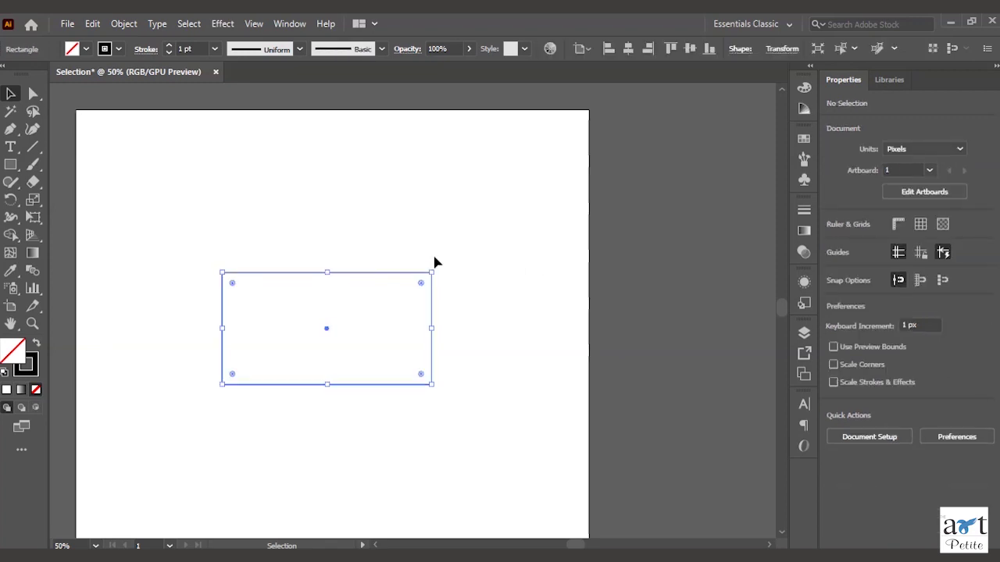
{"action": "left_click", "coordinate": [344, 168]}
{"action": "left_click", "coordinate": [352, 273]}
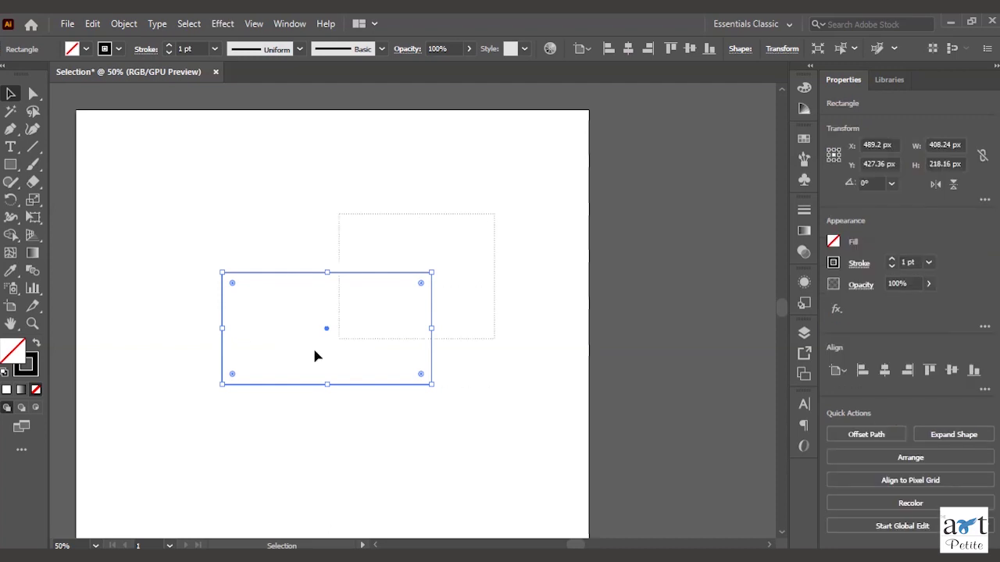
{"action": "left_click", "coordinate": [411, 154]}
{"action": "left_click_drag", "start_coordinate": [331, 303], "coordinate": [389, 256]}
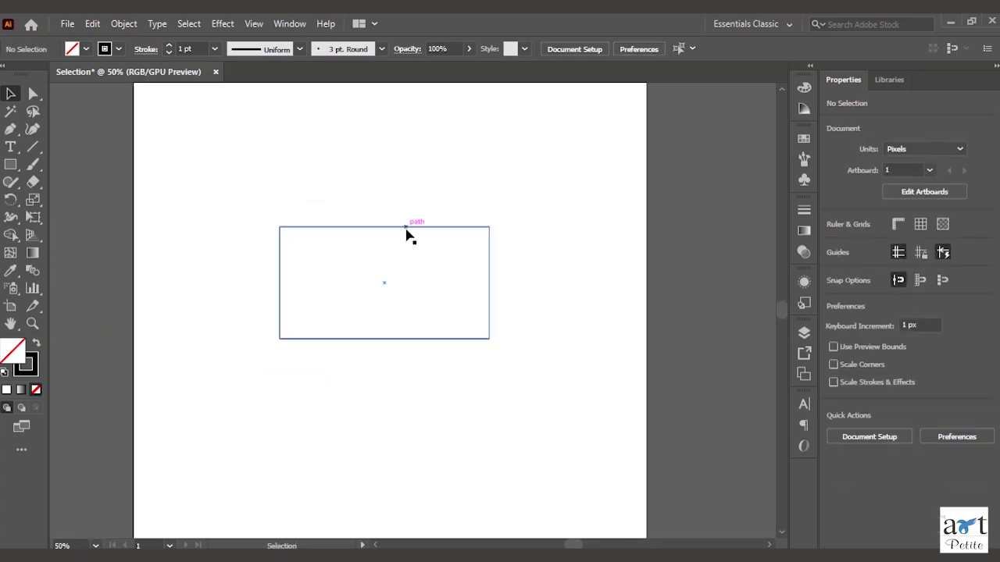
{"action": "left_click", "coordinate": [407, 232]}
{"action": "left_click", "coordinate": [452, 189]}
{"action": "left_click", "coordinate": [416, 228]}
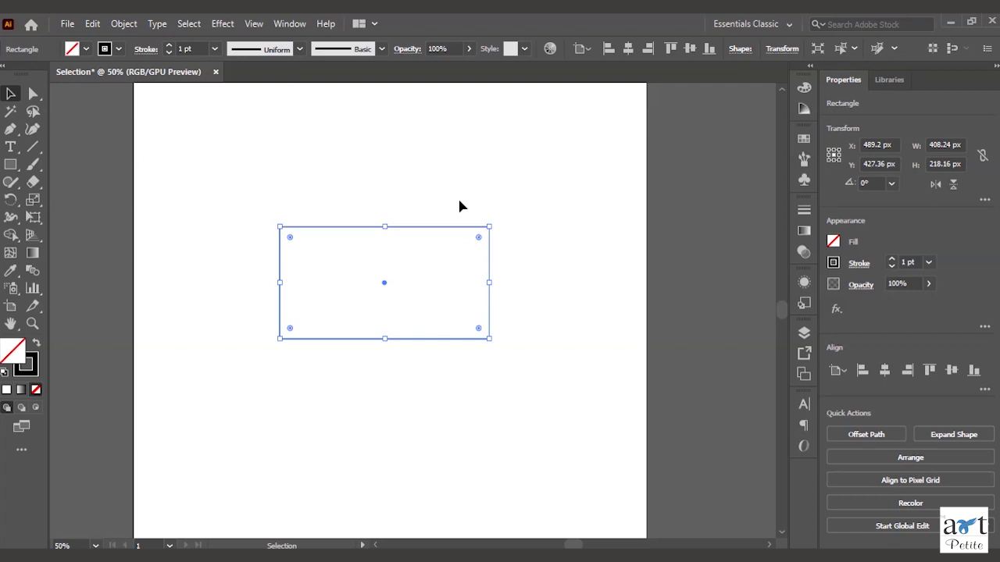
Examine the selected rectangle's upper-right corner up close, and clear the selection by its unfilled interior.
{"action": "scroll", "coordinate": [469, 211], "scroll_direction": "up", "scroll_amount": 1}
{"action": "scroll", "coordinate": [495, 227], "scroll_direction": "up", "scroll_amount": 3}
{"action": "scroll", "coordinate": [477, 226], "scroll_direction": "up", "scroll_amount": 1}
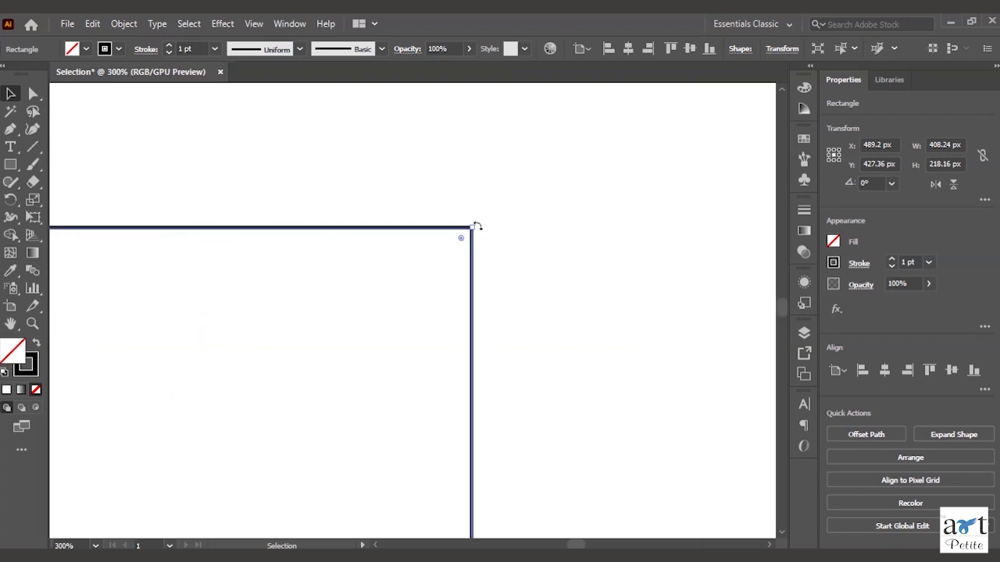
{"action": "scroll", "coordinate": [495, 248], "scroll_direction": "down", "scroll_amount": 2}
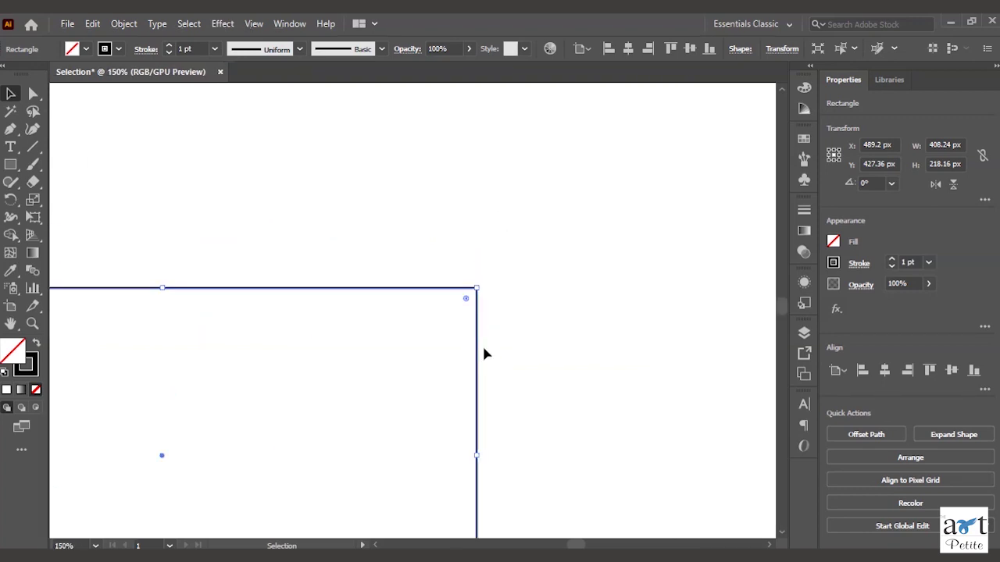
{"action": "left_click_drag", "start_coordinate": [484, 351], "coordinate": [650, 318]}
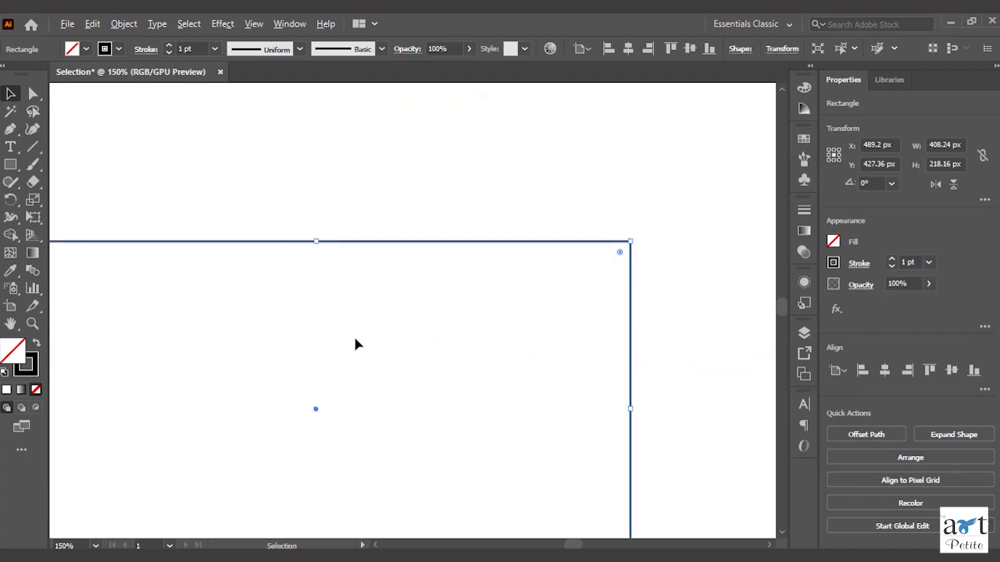
{"action": "left_click", "coordinate": [389, 332]}
{"action": "scroll", "coordinate": [383, 326], "scroll_direction": "down", "scroll_amount": 3}
{"action": "left_click_drag", "start_coordinate": [390, 259], "coordinate": [428, 264]}
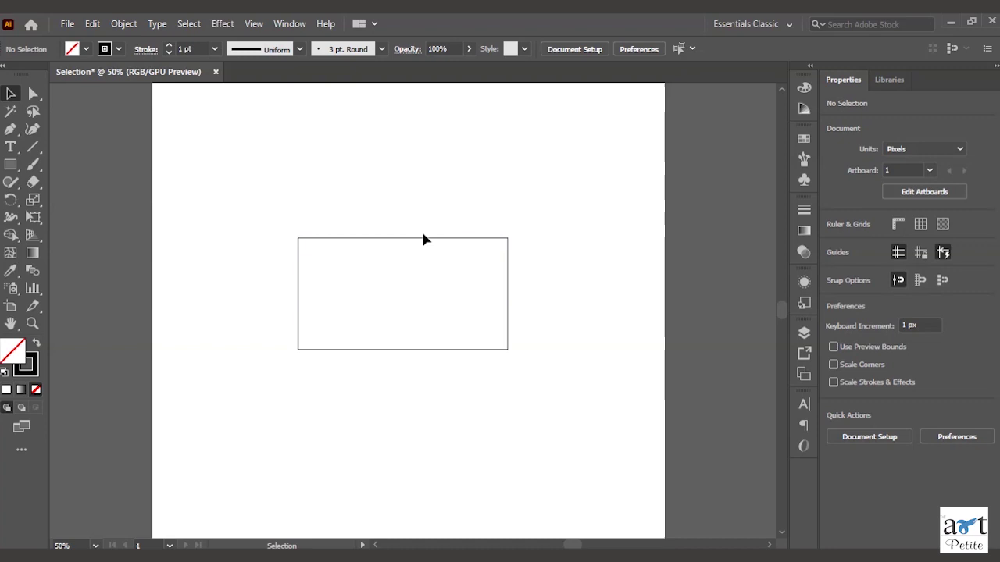
Select the rectangle by its top edge, examine its bounding box handles again, and deselect it.
{"action": "left_click", "coordinate": [415, 240]}
{"action": "scroll", "coordinate": [420, 264], "scroll_direction": "up", "scroll_amount": 1}
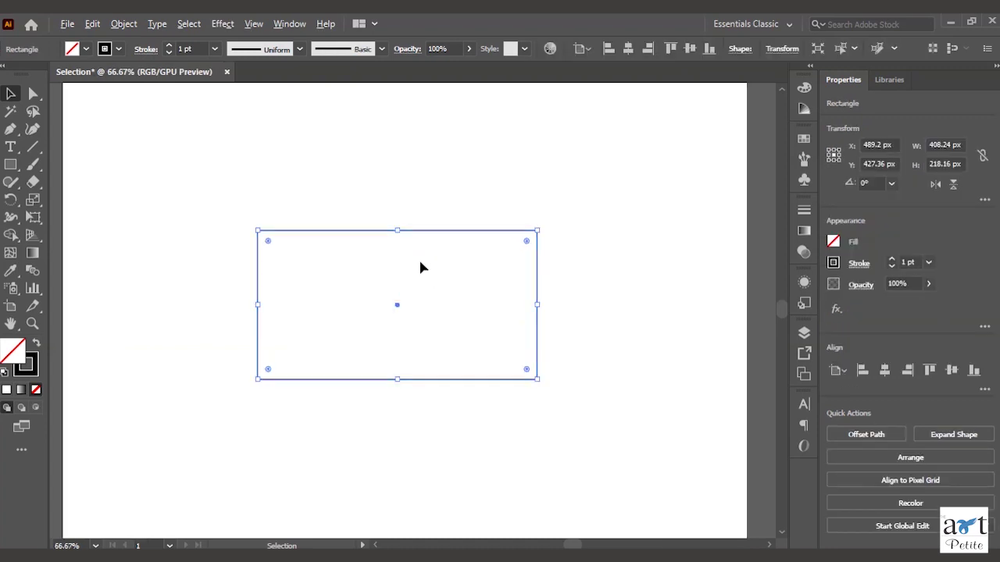
{"action": "left_click_drag", "start_coordinate": [421, 290], "coordinate": [426, 278]}
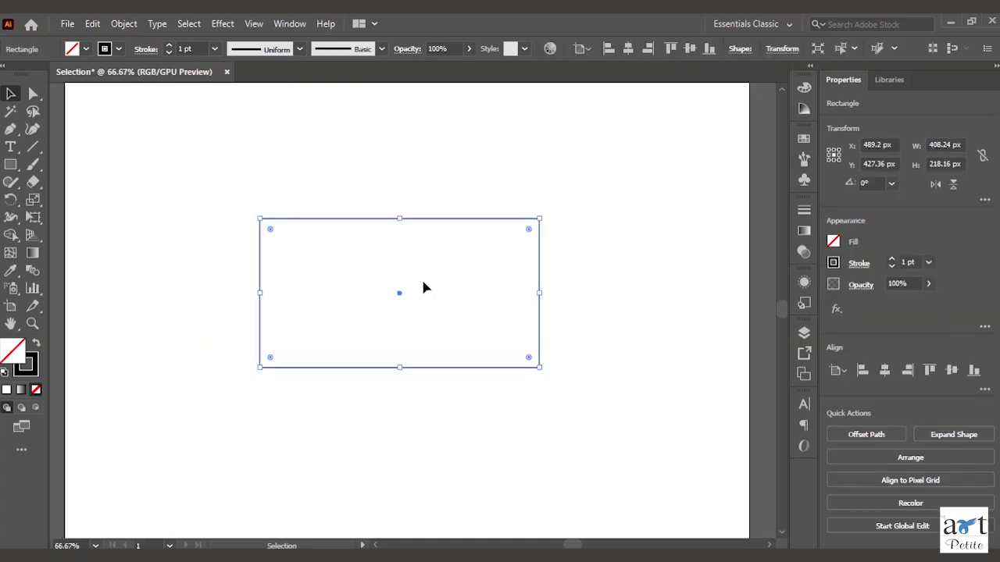
{"action": "scroll", "coordinate": [415, 251], "scroll_direction": "down", "scroll_amount": 1}
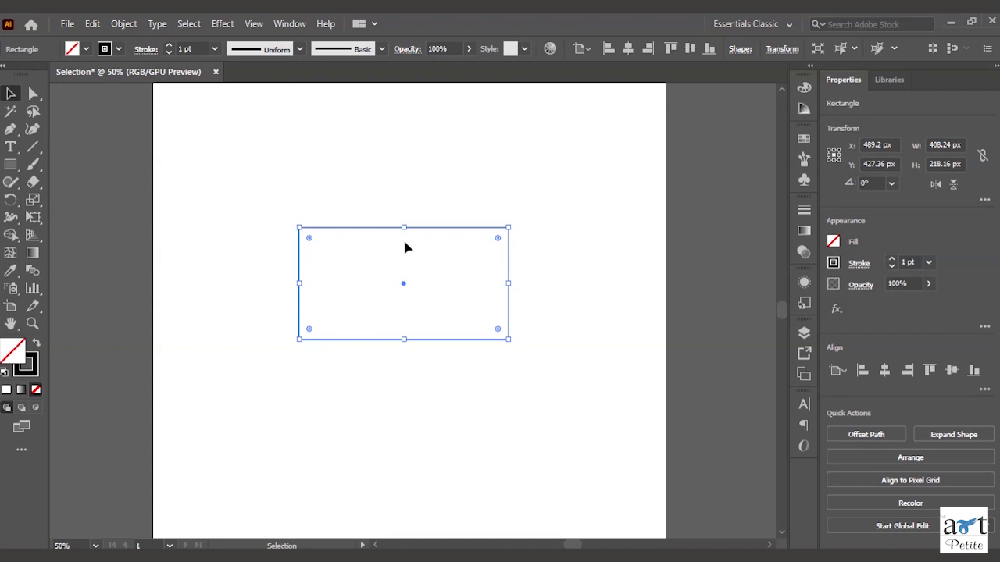
{"action": "left_click_drag", "start_coordinate": [419, 279], "coordinate": [386, 277]}
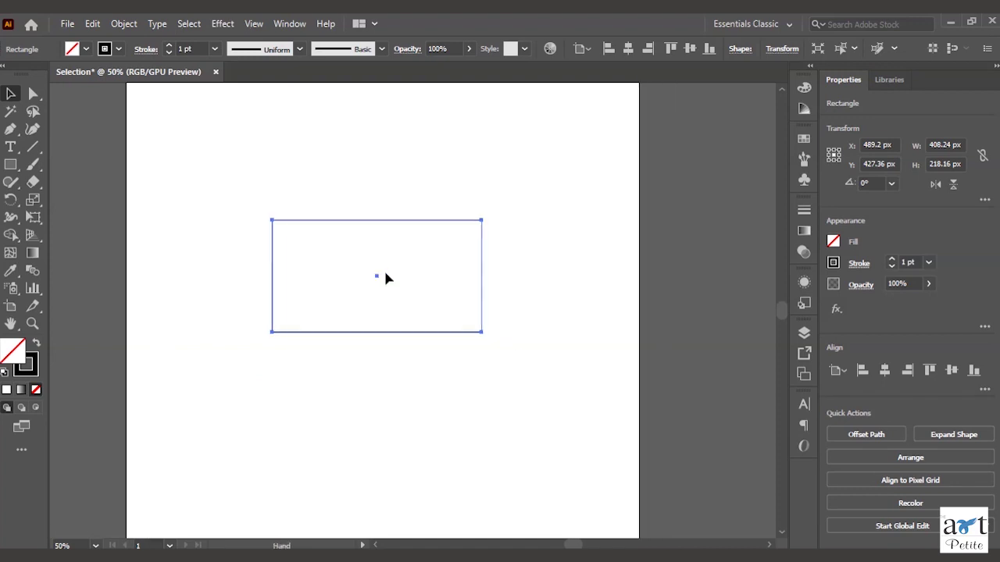
{"action": "key", "text": "ctrl+shift+a"}
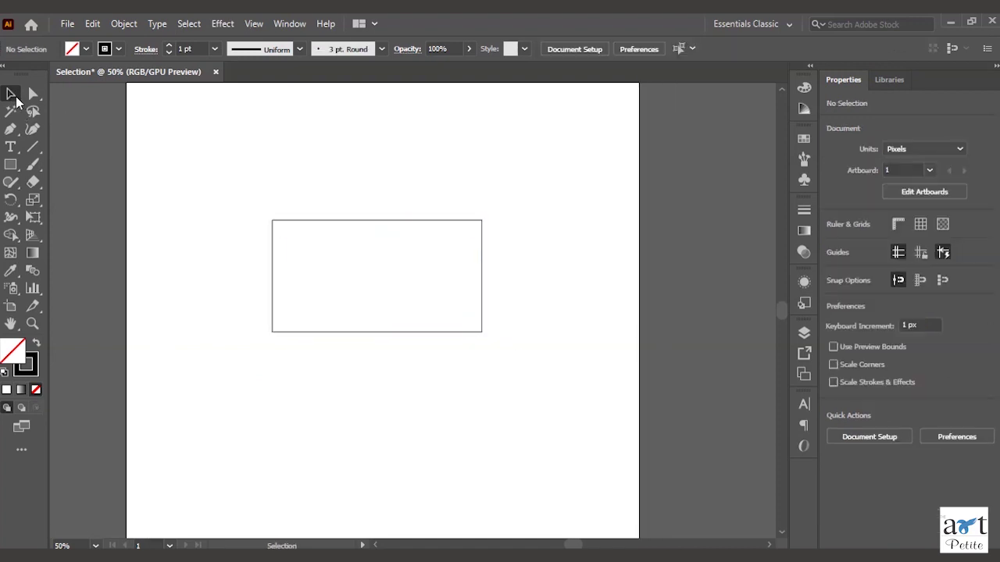
Select the rectangle by its outline, widen it with its side handles, and deselect it.
{"action": "left_click", "coordinate": [316, 221]}
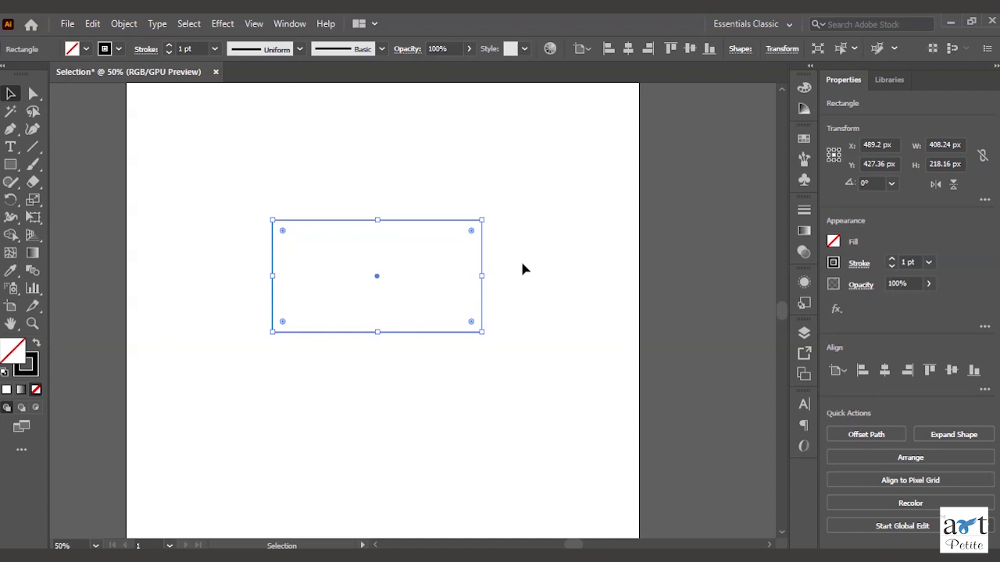
{"action": "scroll", "coordinate": [502, 268], "scroll_direction": "up", "scroll_amount": 1}
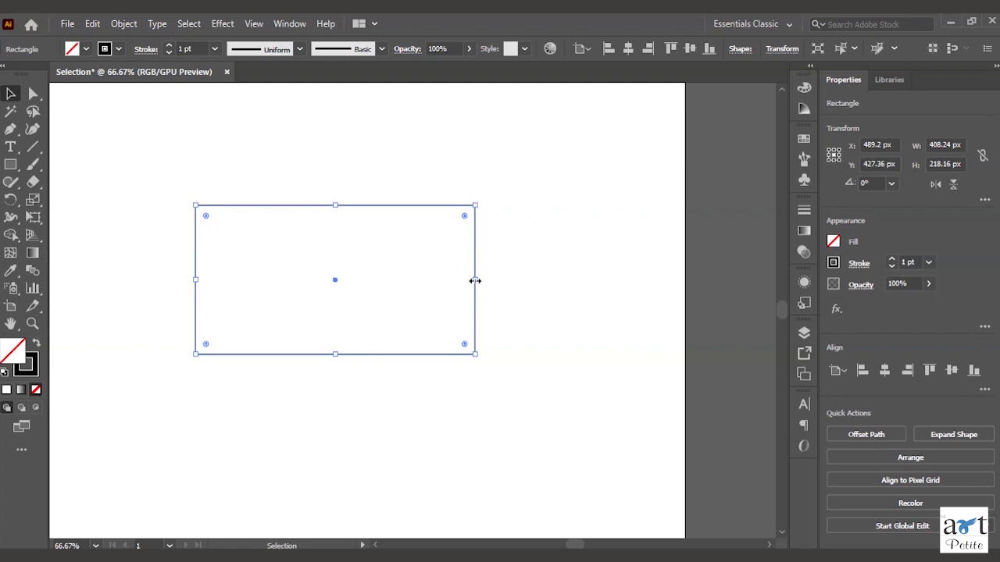
{"action": "left_click_drag", "start_coordinate": [475, 281], "coordinate": [531, 273]}
{"action": "left_click", "coordinate": [535, 238]}
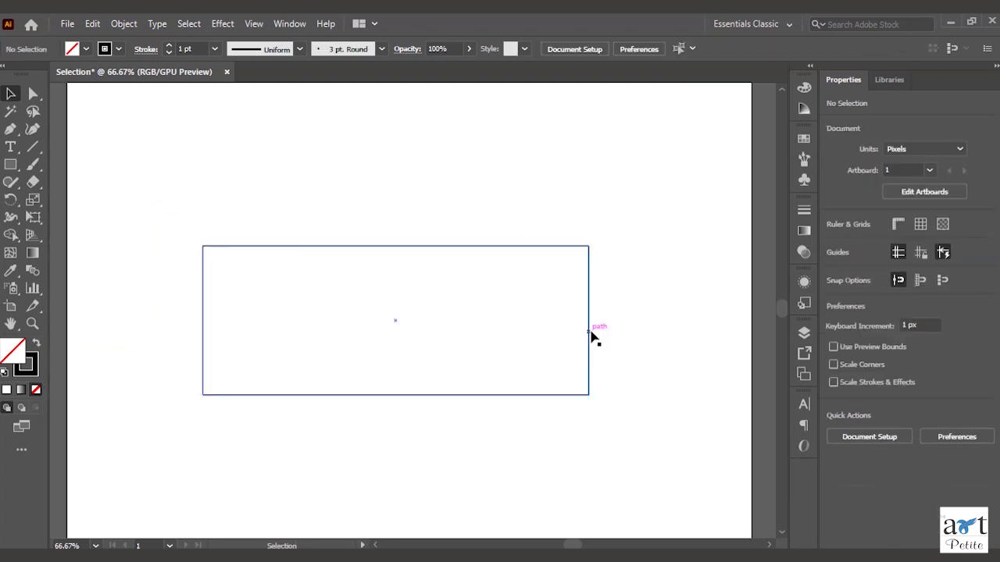
Narrow the rectangle by its right side handle, stretch it wider and flatter by its upper-right corner handle, and deselect it.
{"action": "left_click", "coordinate": [592, 332]}
{"action": "left_click_drag", "start_coordinate": [584, 322], "coordinate": [536, 314]}
{"action": "left_click_drag", "start_coordinate": [536, 247], "coordinate": [620, 292]}
{"action": "left_click", "coordinate": [648, 221]}
Resize the rectangle from its upper-right corner handle to about 465 x 195 px and deselect it.
{"action": "scroll", "coordinate": [645, 230], "scroll_direction": "down", "scroll_amount": 5}
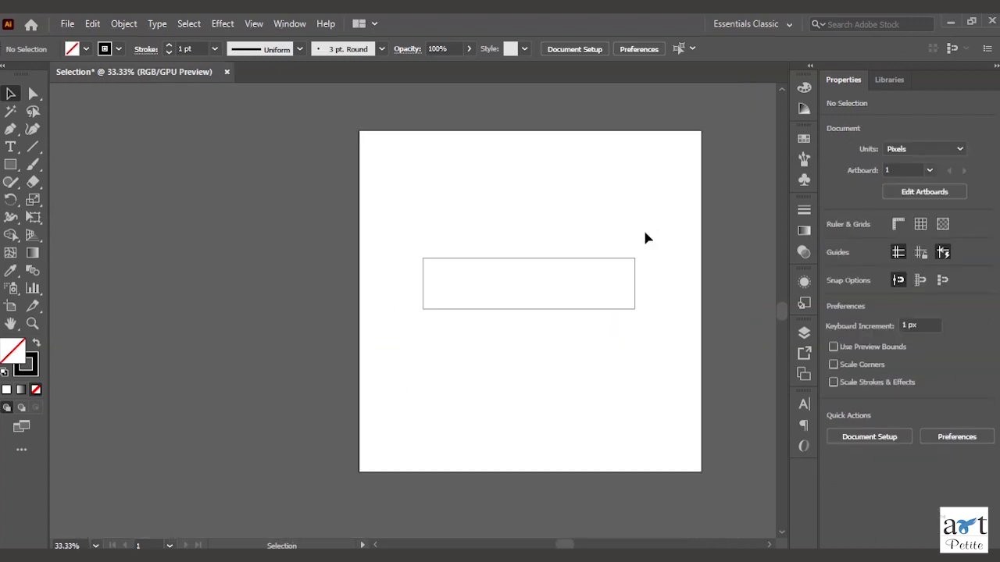
{"action": "scroll", "coordinate": [581, 290], "scroll_direction": "up", "scroll_amount": 5}
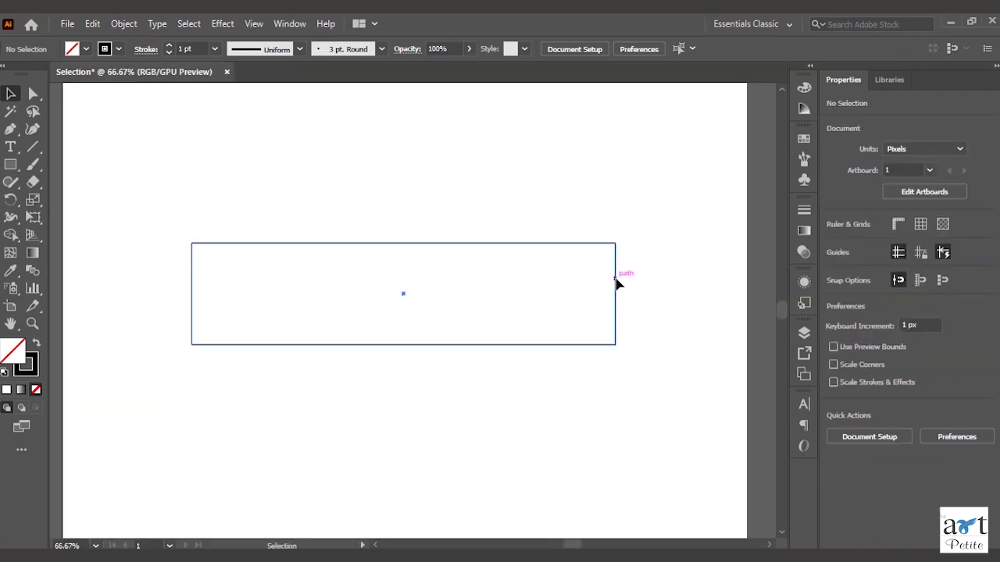
{"action": "left_click", "coordinate": [616, 275]}
{"action": "left_click_drag", "start_coordinate": [616, 243], "coordinate": [511, 211]}
{"action": "left_click", "coordinate": [533, 143]}
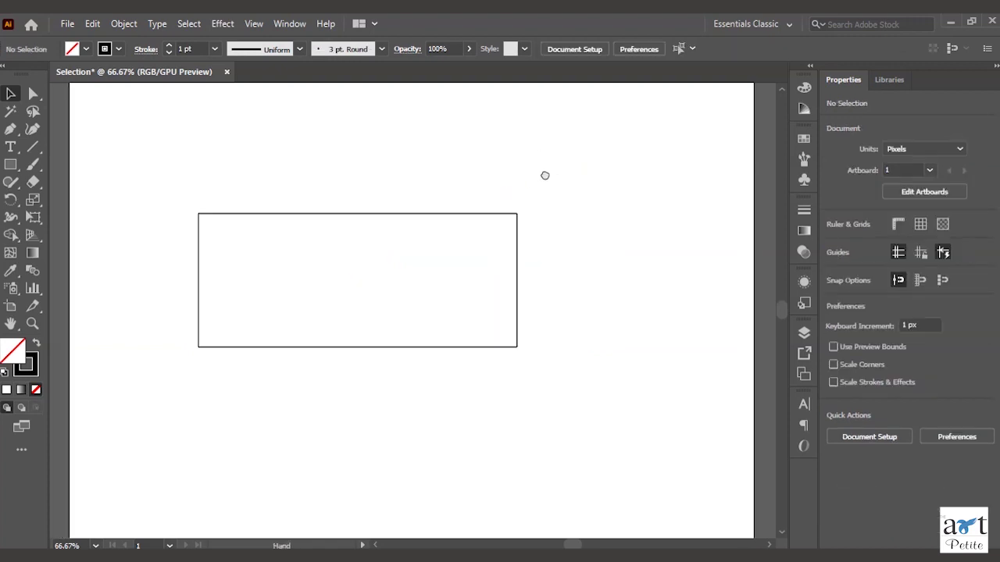
Move the rectangle by its outline to about X 573, Y 491 px, and reposition it to about X 517, Y 466 px.
{"action": "scroll", "coordinate": [570, 165], "scroll_direction": "left", "scroll_amount": 2}
{"action": "scroll", "coordinate": [461, 148], "scroll_direction": "right", "scroll_amount": 5}
{"action": "left_click", "coordinate": [368, 320]}
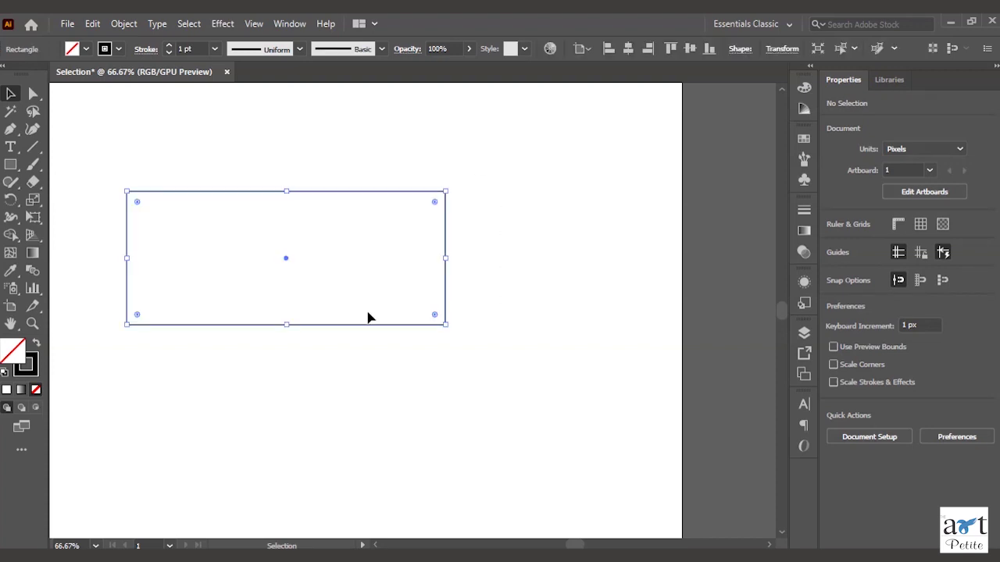
{"action": "left_click_drag", "start_coordinate": [357, 326], "coordinate": [459, 371]}
{"action": "left_click", "coordinate": [515, 221]}
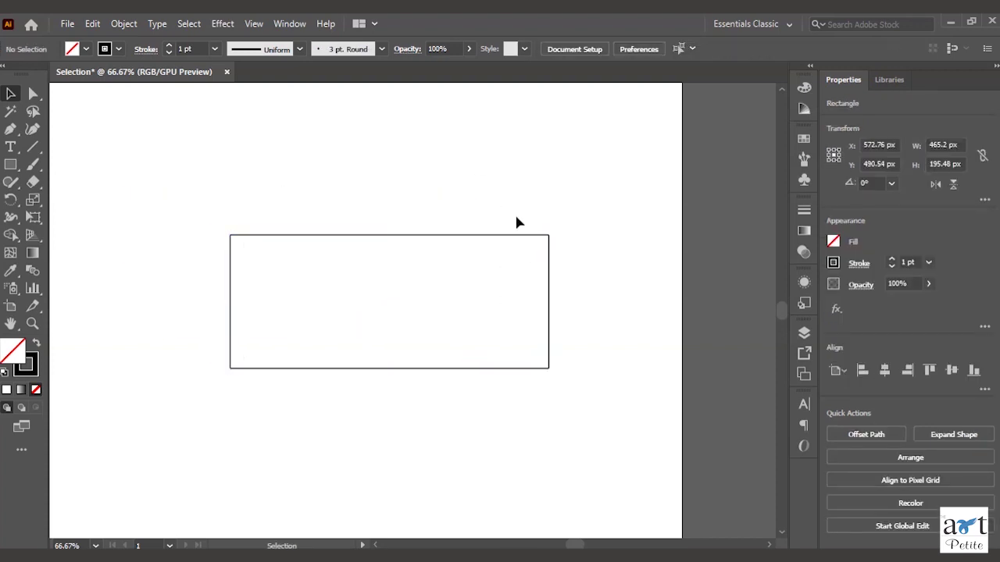
{"action": "scroll", "coordinate": [500, 250], "scroll_direction": "left", "scroll_amount": 1}
{"action": "scroll", "coordinate": [498, 260], "scroll_direction": "down", "scroll_amount": 1}
{"action": "left_click_drag", "start_coordinate": [500, 259], "coordinate": [470, 247]}
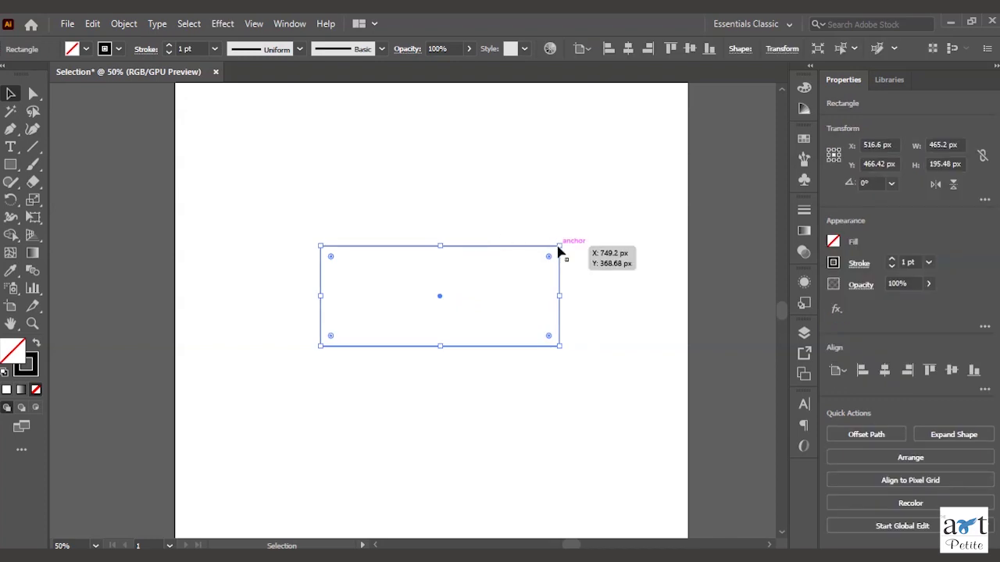
Try resizing the rectangle from its upper-right corner handle, undo the resize, and deselect the rectangle.
{"action": "left_click_drag", "start_coordinate": [559, 246], "coordinate": [420, 197]}
{"action": "key", "text": "ctrl+z"}
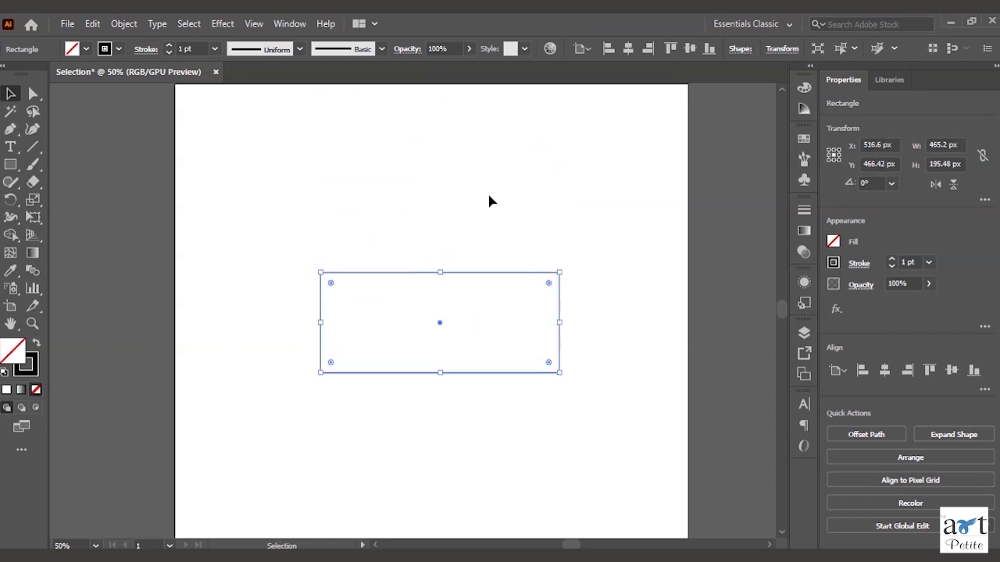
{"action": "left_click", "coordinate": [489, 201]}
Select the rectangle, stretch it upward by its top middle handle to about 465 x 434 px, and deselect it.
{"action": "scroll", "coordinate": [528, 294], "scroll_direction": "up", "scroll_amount": 1}
{"action": "left_click_drag", "start_coordinate": [531, 339], "coordinate": [560, 303]}
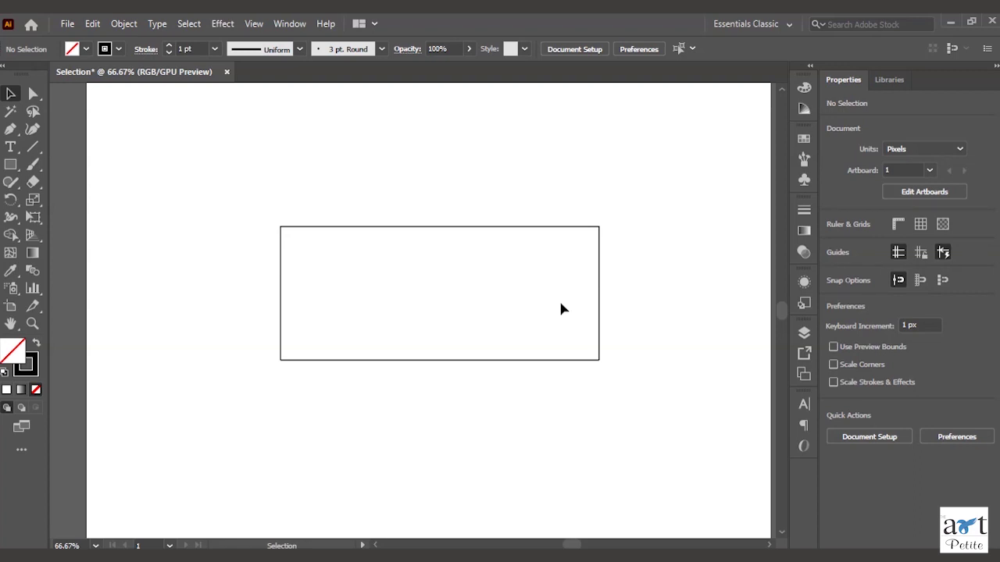
{"action": "key", "text": "space"}
{"action": "left_click_drag", "start_coordinate": [558, 300], "coordinate": [466, 295]}
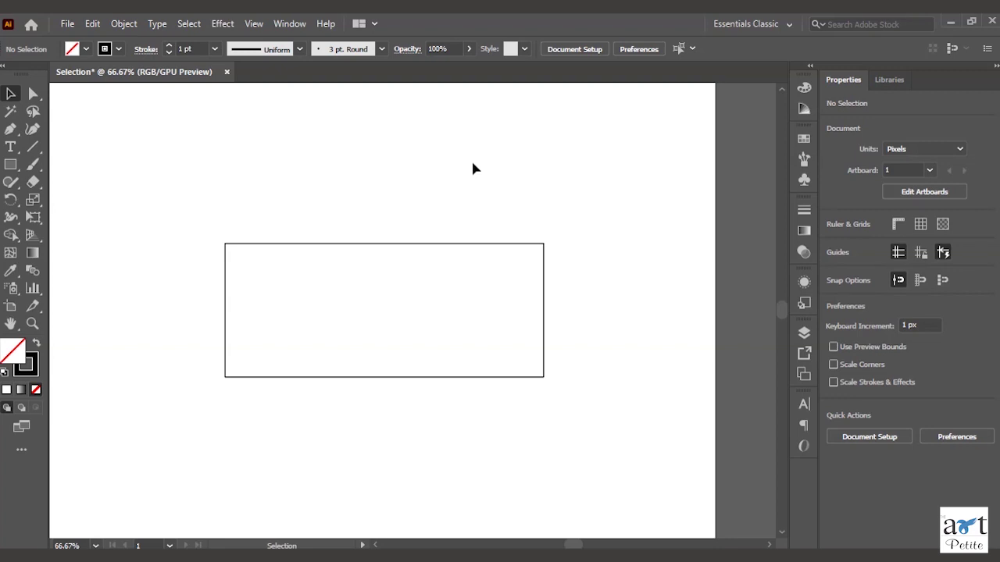
{"action": "left_click", "coordinate": [475, 245]}
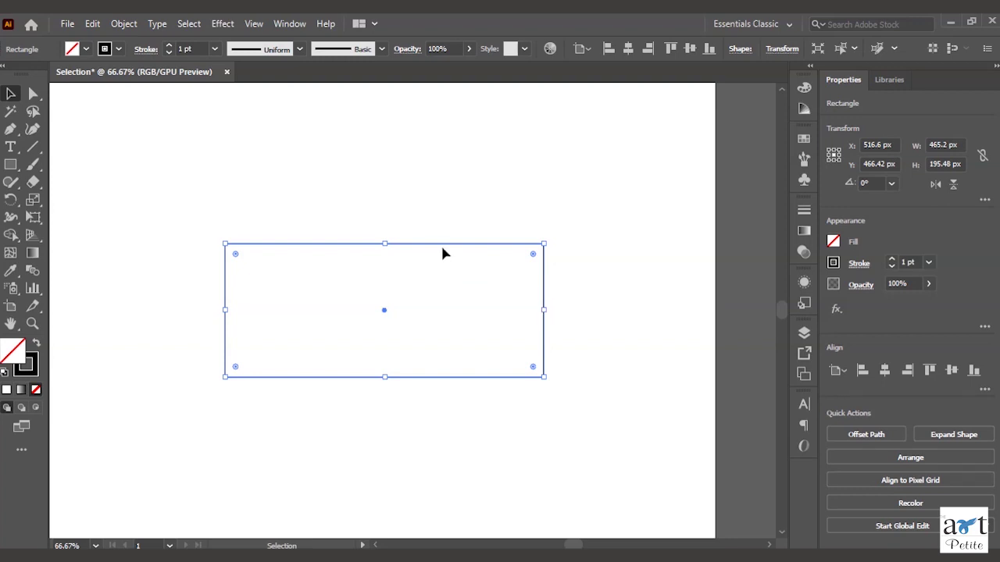
{"action": "left_click_drag", "start_coordinate": [384, 244], "coordinate": [383, 134]}
{"action": "scroll", "coordinate": [466, 261], "scroll_direction": "up", "scroll_amount": 1}
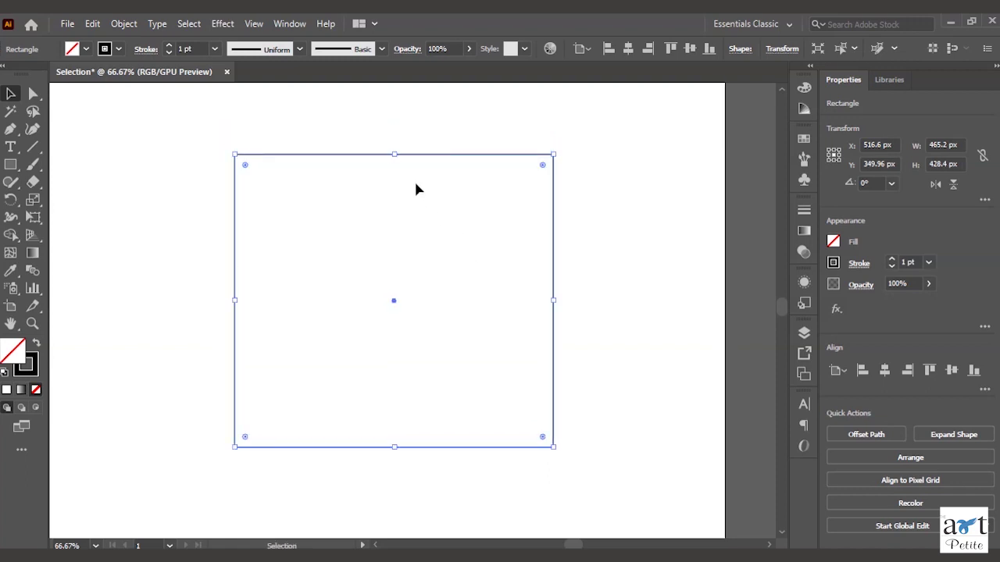
{"action": "left_click_drag", "start_coordinate": [395, 154], "coordinate": [395, 150]}
{"action": "left_click", "coordinate": [570, 164]}
Move the rectangle to about X 566, Y 471 px, scale it down proportionally about its centre from the upper-right corner, and deselect it.
{"action": "key", "text": "ctrl+minus"}
{"action": "scroll", "coordinate": [484, 257], "scroll_direction": "right", "scroll_amount": 3}
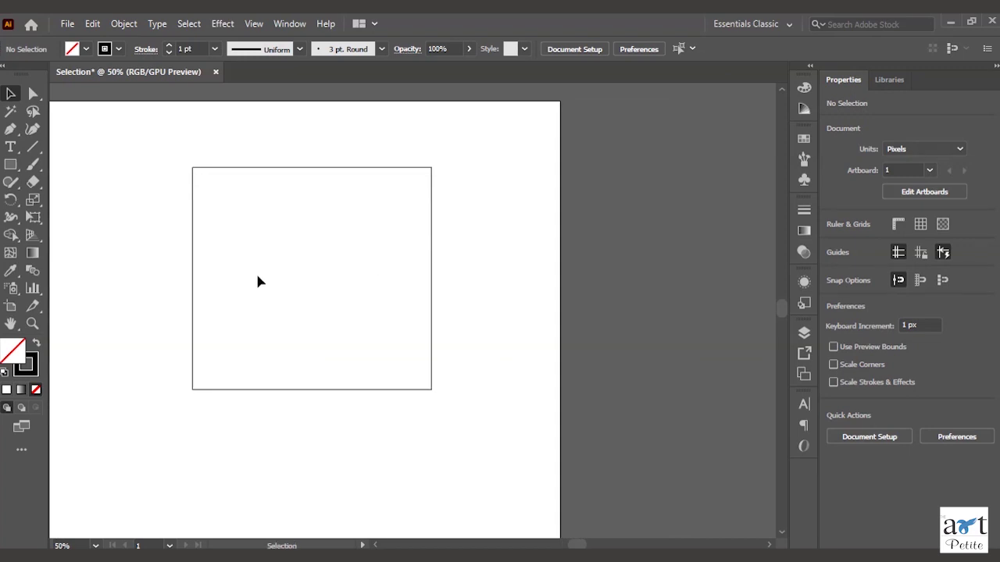
{"action": "scroll", "coordinate": [174, 261], "scroll_direction": "up", "scroll_amount": 2}
{"action": "left_click_drag", "start_coordinate": [216, 235], "coordinate": [225, 298]}
{"action": "scroll", "coordinate": [222, 292], "scroll_direction": "up", "scroll_amount": 2}
{"action": "key", "text": "ctrl+minus"}
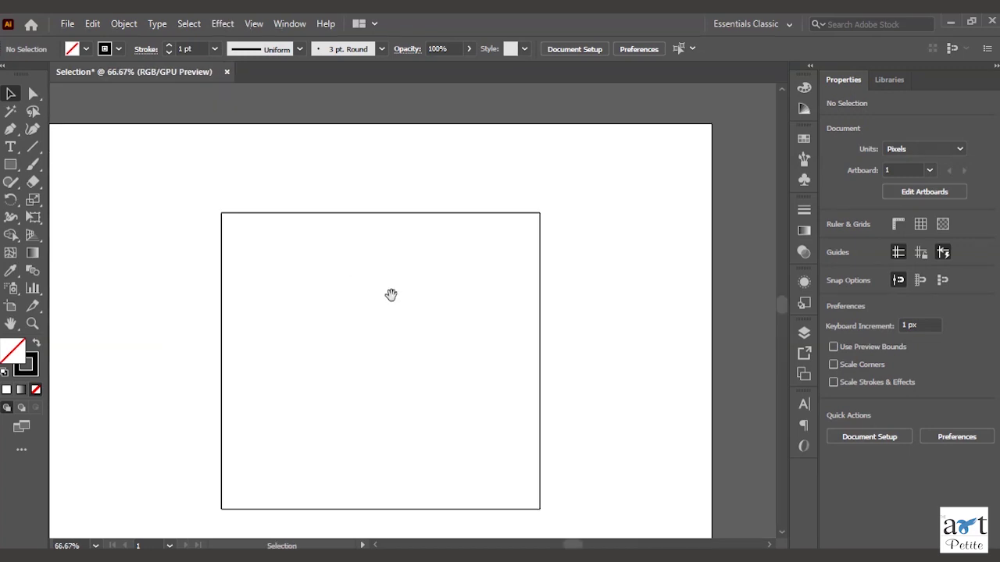
{"action": "scroll", "coordinate": [382, 277], "scroll_direction": "down", "scroll_amount": 1}
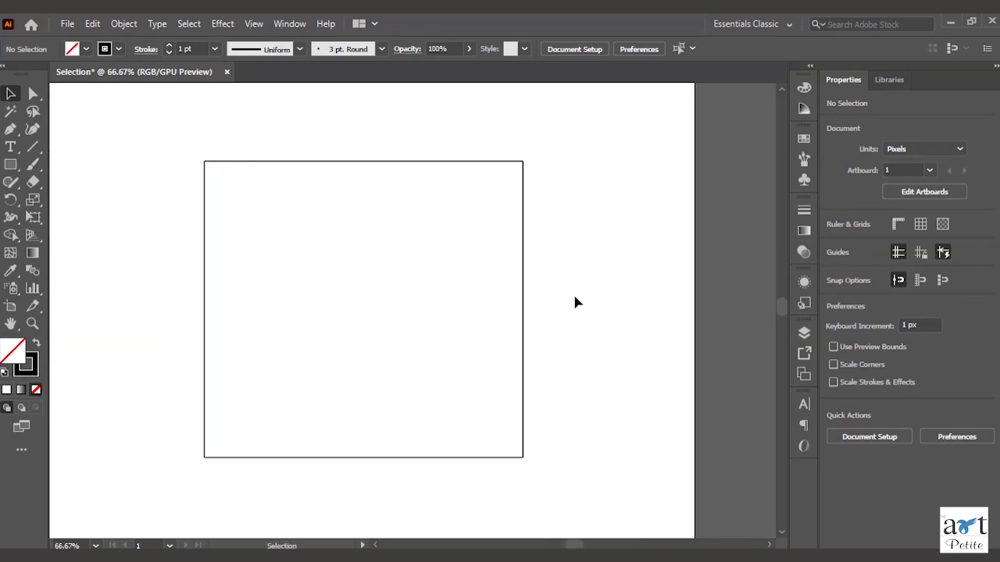
{"action": "left_click_drag", "start_coordinate": [395, 265], "coordinate": [424, 250]}
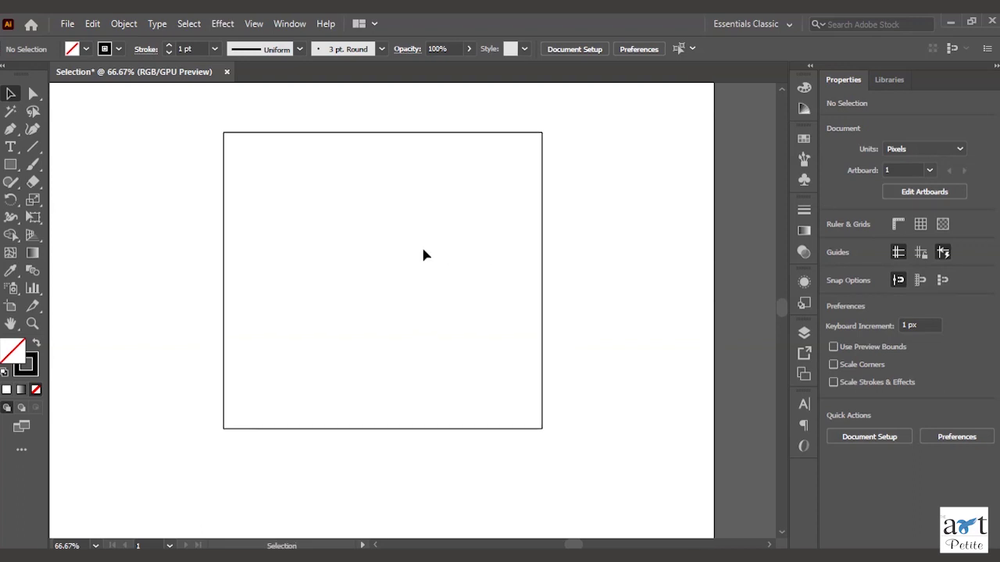
{"action": "key", "text": "ctrl+minus"}
{"action": "left_click_drag", "start_coordinate": [453, 349], "coordinate": [414, 327]}
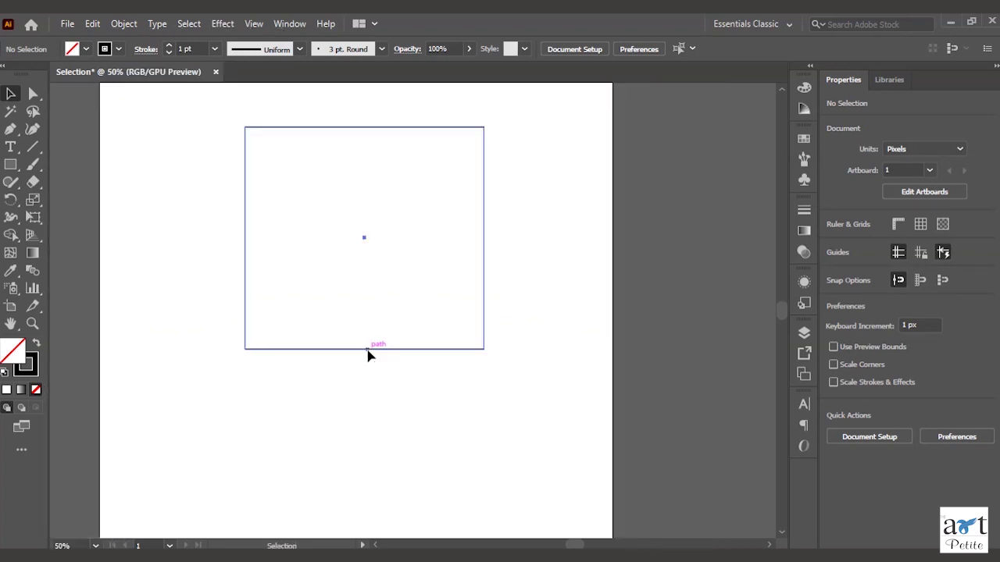
{"action": "left_click_drag", "start_coordinate": [370, 351], "coordinate": [394, 414]}
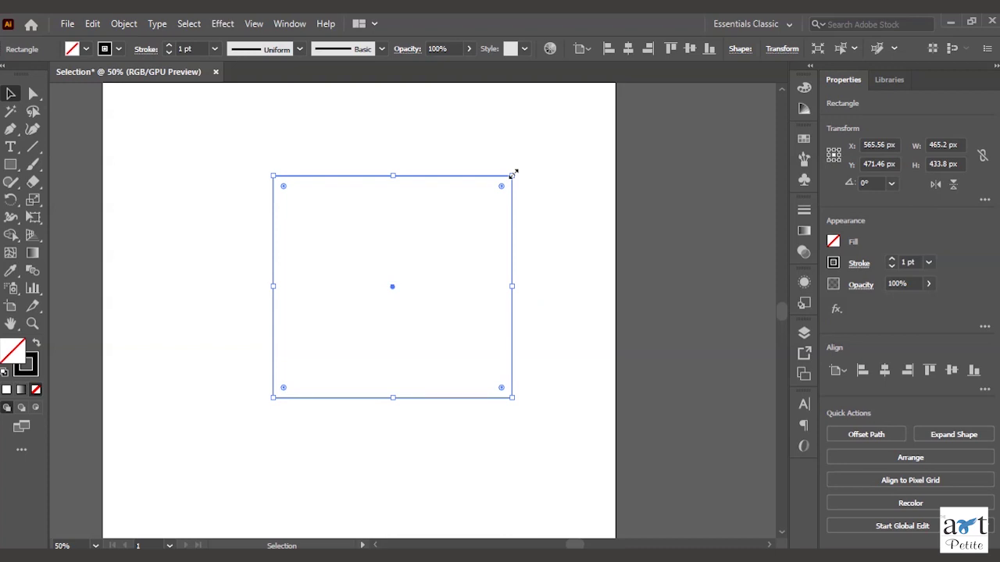
{"action": "left_click_drag", "start_coordinate": [512, 173], "coordinate": [451, 233]}
{"action": "left_click", "coordinate": [471, 281]}
Paint a freehand flame-like outline about 114 x 196 px above and to the left of the rectangle with the 3 pt. Round Paintbrush.
{"action": "key", "text": "ctrl+plus"}
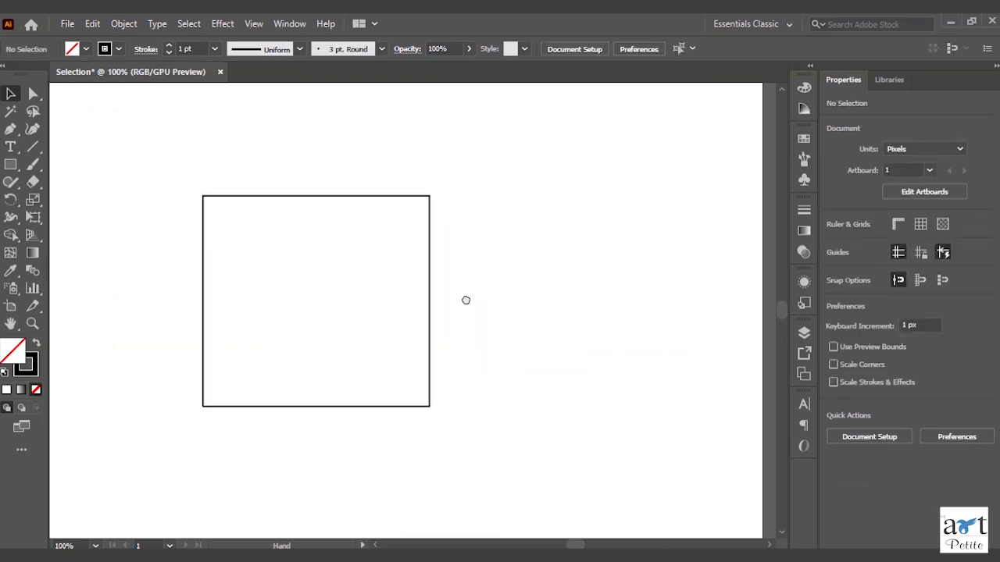
{"action": "left_click_drag", "start_coordinate": [464, 299], "coordinate": [542, 305]}
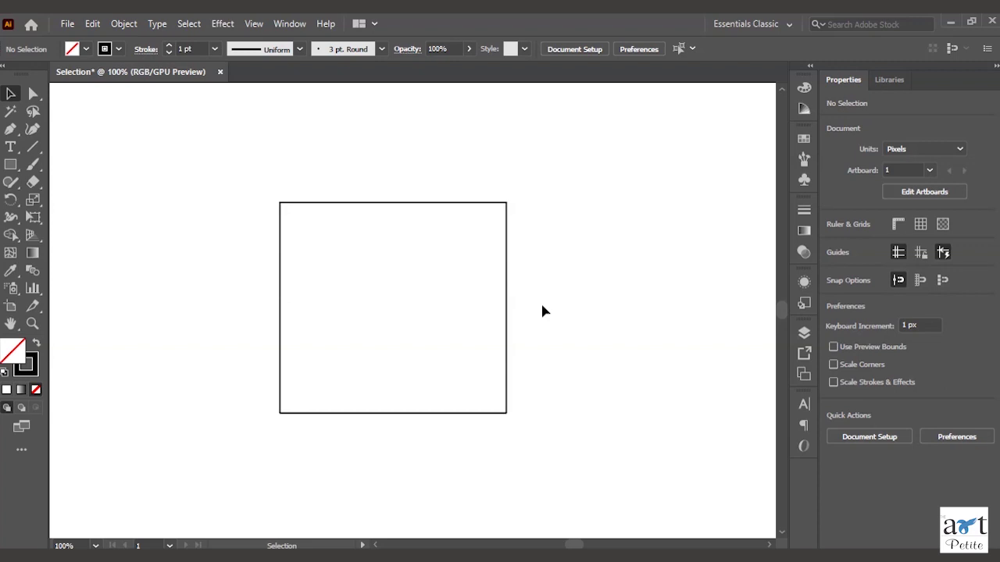
{"action": "scroll", "coordinate": [544, 311], "scroll_direction": "down", "scroll_amount": 2}
{"action": "scroll", "coordinate": [539, 323], "scroll_direction": "down", "scroll_amount": 1}
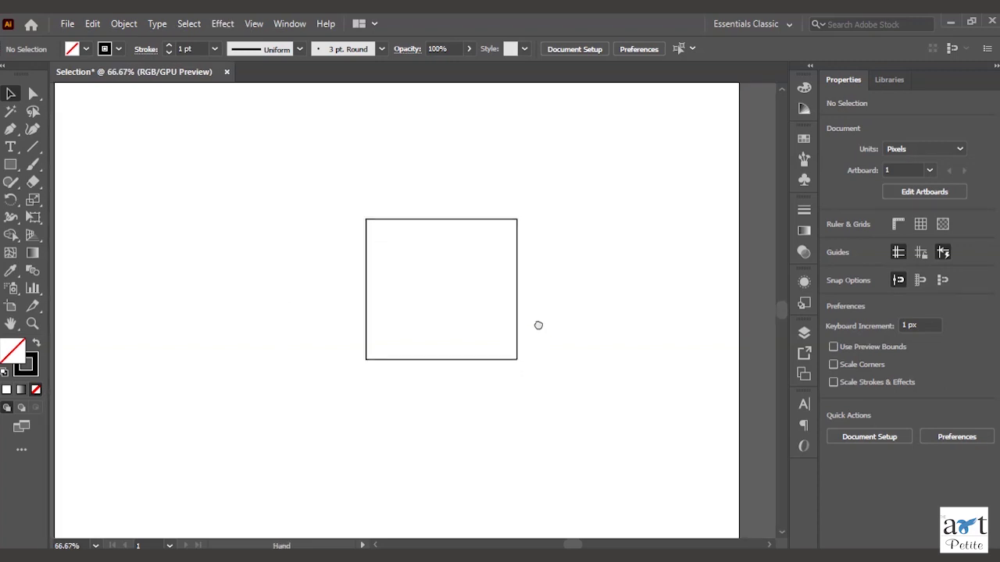
{"action": "left_click_drag", "start_coordinate": [540, 323], "coordinate": [515, 338]}
{"action": "scroll", "coordinate": [572, 326], "scroll_direction": "down", "scroll_amount": 1}
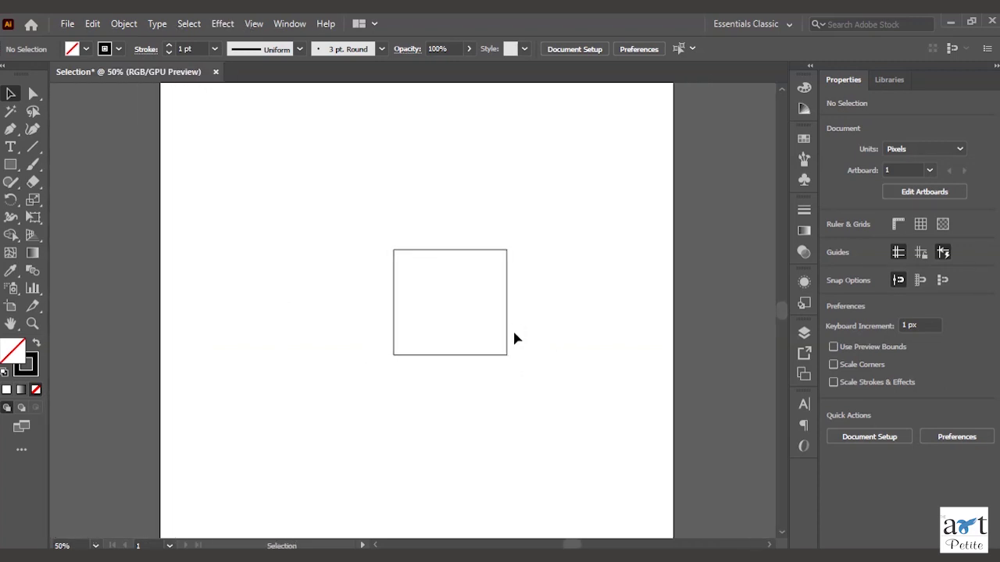
{"action": "left_click", "coordinate": [31, 165]}
{"action": "mouse_move", "coordinate": [295, 319]}
{"action": "left_mouse_down"}
{"action": "mouse_move", "coordinate": [194, 288]}
{"action": "mouse_move", "coordinate": [268, 335]}
{"action": "left_mouse_up"}
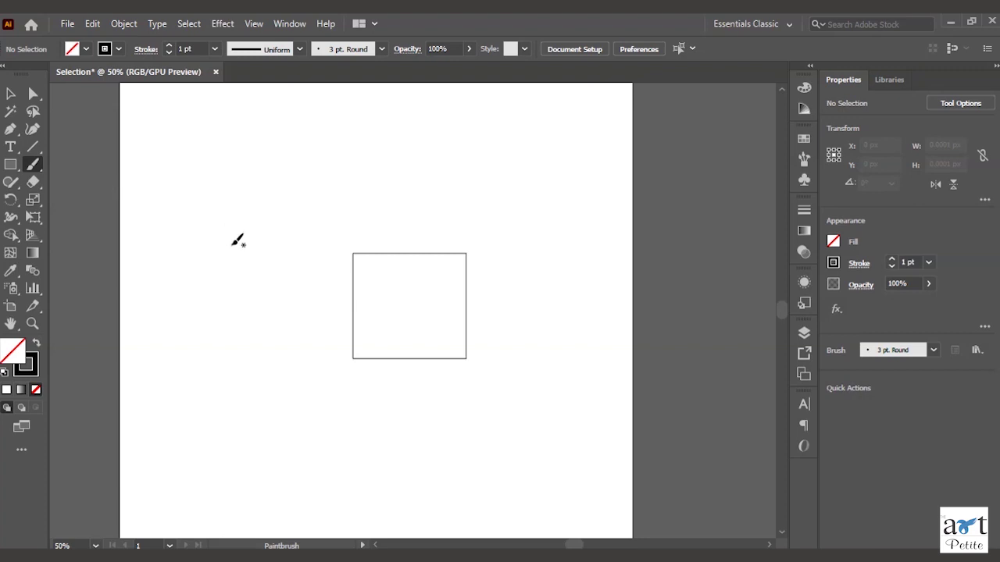
{"action": "mouse_move", "coordinate": [232, 243]}
{"action": "left_mouse_down"}
{"action": "mouse_move", "coordinate": [240, 195]}
{"action": "mouse_move", "coordinate": [268, 148]}
{"action": "mouse_move", "coordinate": [265, 248]}
{"action": "mouse_move", "coordinate": [243, 232]}
{"action": "mouse_move", "coordinate": [230, 244]}
{"action": "mouse_move", "coordinate": [224, 206]}
{"action": "mouse_move", "coordinate": [252, 188]}
{"action": "left_mouse_up"}
Select the flame-like path with the Selection tool, widen it slightly by its right side handle, and deselect it.
{"action": "scroll", "coordinate": [290, 328], "scroll_direction": "up", "scroll_amount": 2}
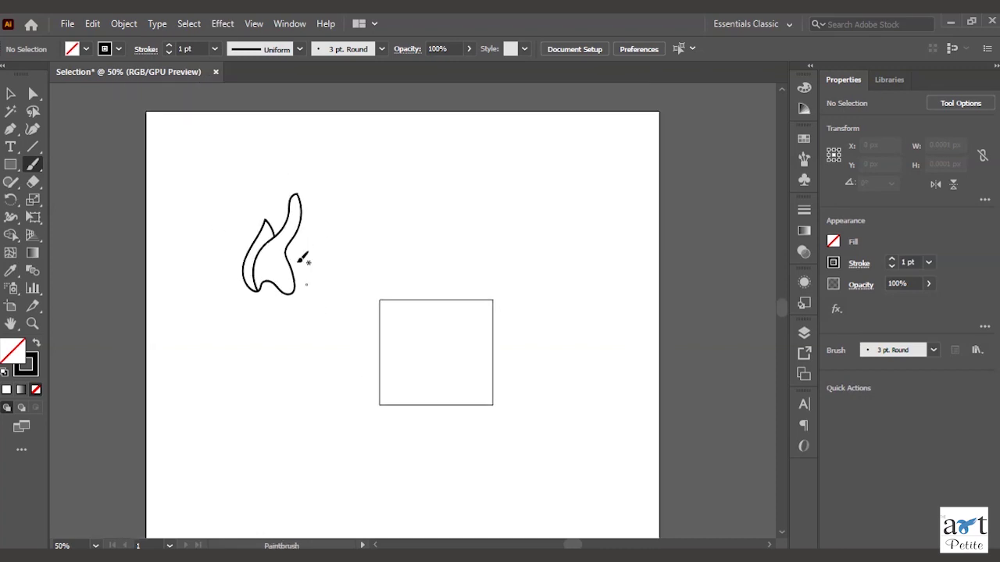
{"action": "scroll", "coordinate": [303, 260], "scroll_direction": "up", "scroll_amount": 2}
{"action": "scroll", "coordinate": [281, 259], "scroll_direction": "up", "scroll_amount": 2}
{"action": "scroll", "coordinate": [319, 344], "scroll_direction": "left", "scroll_amount": 2}
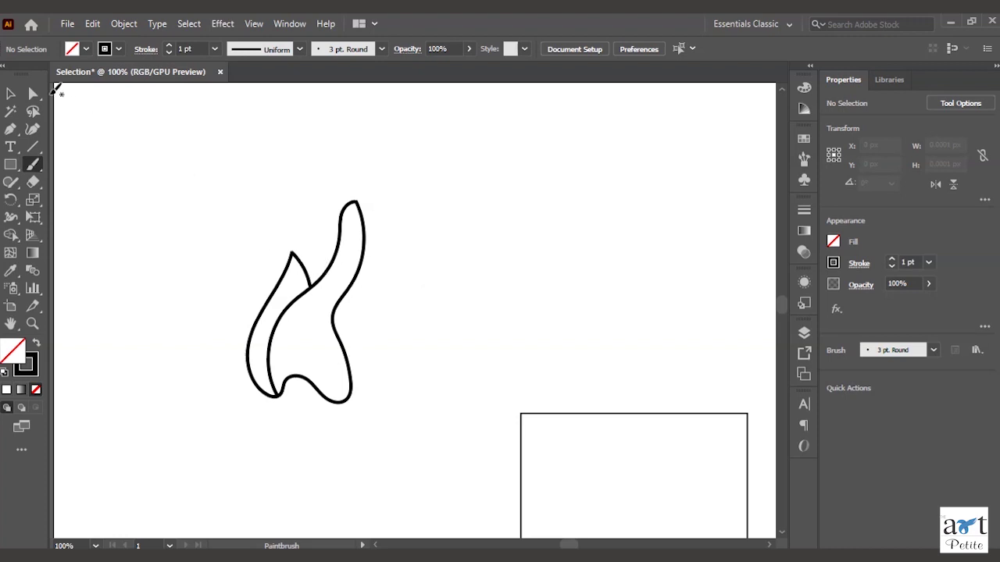
{"action": "left_click", "coordinate": [12, 94]}
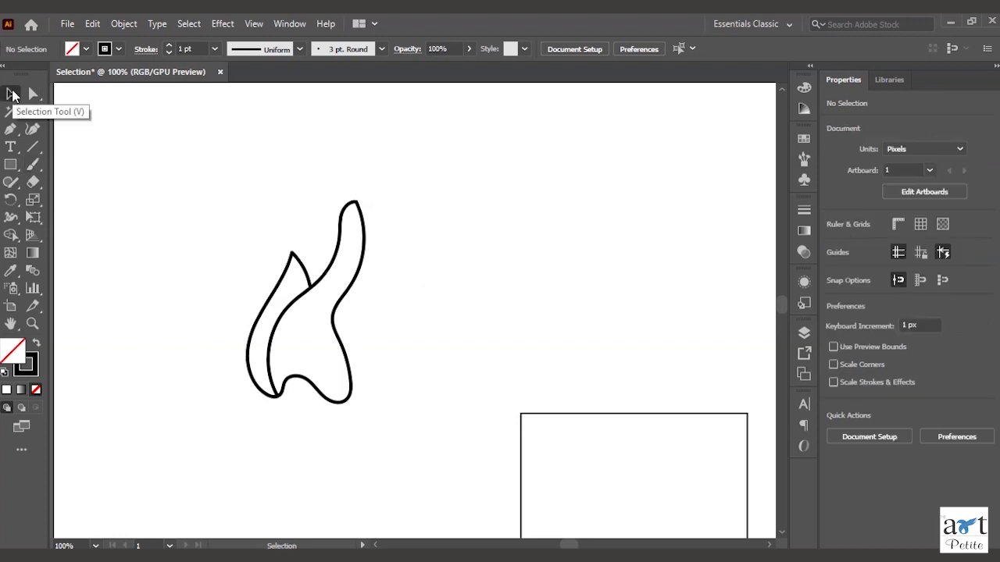
{"action": "left_click", "coordinate": [327, 273]}
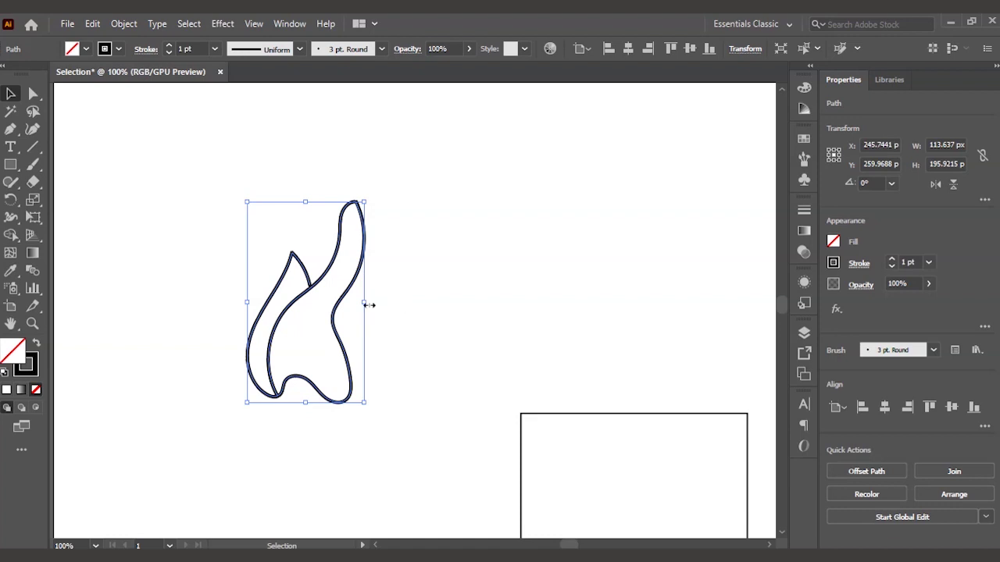
{"action": "left_click_drag", "start_coordinate": [369, 305], "coordinate": [270, 261]}
{"action": "left_click", "coordinate": [418, 275]}
Draw a rectangle about 386 x 175 px above the existing one and another smaller rectangle beside it, and undo both.
{"action": "scroll", "coordinate": [348, 326], "scroll_direction": "down", "scroll_amount": 2}
{"action": "scroll", "coordinate": [368, 352], "scroll_direction": "up", "scroll_amount": 1}
{"action": "left_click_drag", "start_coordinate": [408, 401], "coordinate": [415, 422]}
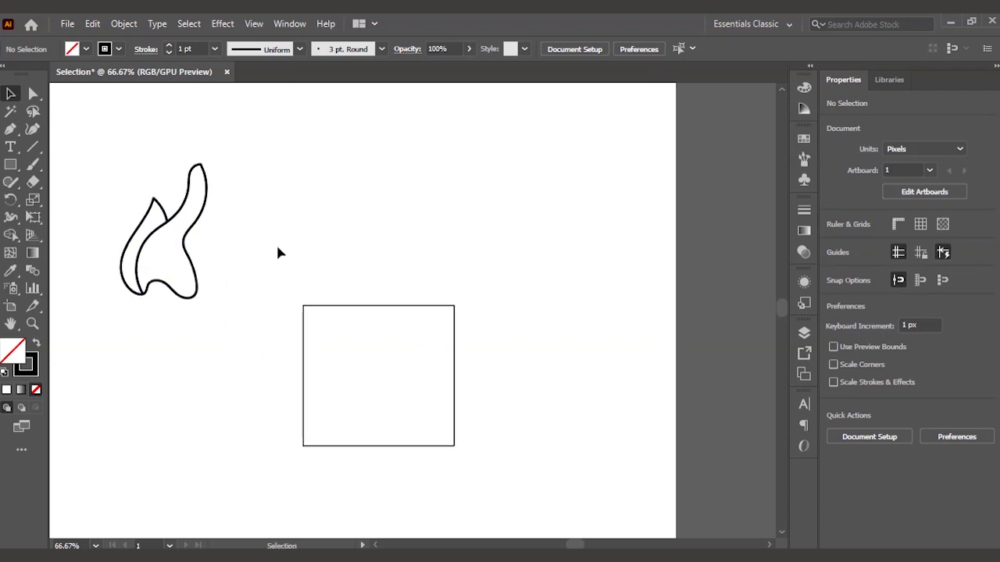
{"action": "left_click", "coordinate": [10, 165]}
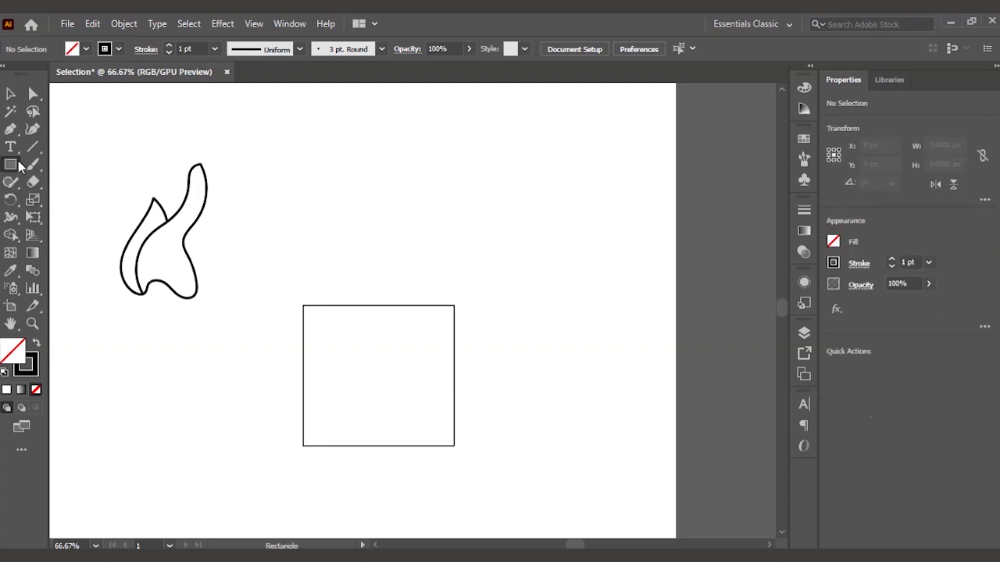
{"action": "left_click_drag", "start_coordinate": [322, 278], "coordinate": [318, 344]}
{"action": "left_click_drag", "start_coordinate": [351, 212], "coordinate": [588, 315]}
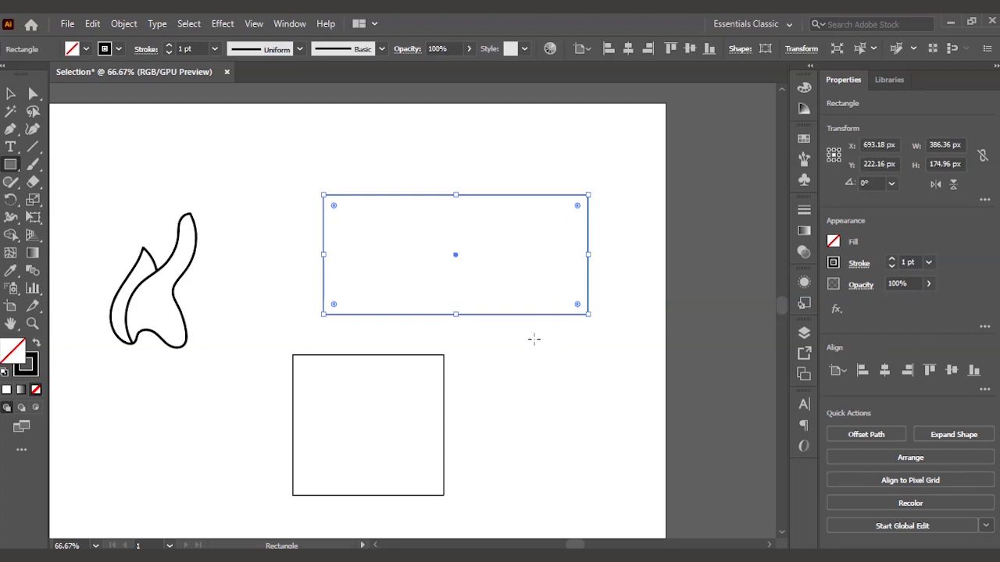
{"action": "left_click_drag", "start_coordinate": [464, 361], "coordinate": [569, 437]}
{"action": "key", "text": "ctrl+z"}
{"action": "key", "text": "ctrl+z"}
Draw a square below the existing rectangle with the Rectangle tool, switch to the Selection tool, and deselect the square.
{"action": "left_click_drag", "start_coordinate": [408, 403], "coordinate": [443, 285]}
{"action": "scroll", "coordinate": [453, 352], "scroll_direction": "down", "scroll_amount": 1}
{"action": "scroll", "coordinate": [409, 351], "scroll_direction": "up", "scroll_amount": 2}
{"action": "left_click_drag", "start_coordinate": [409, 351], "coordinate": [428, 162]}
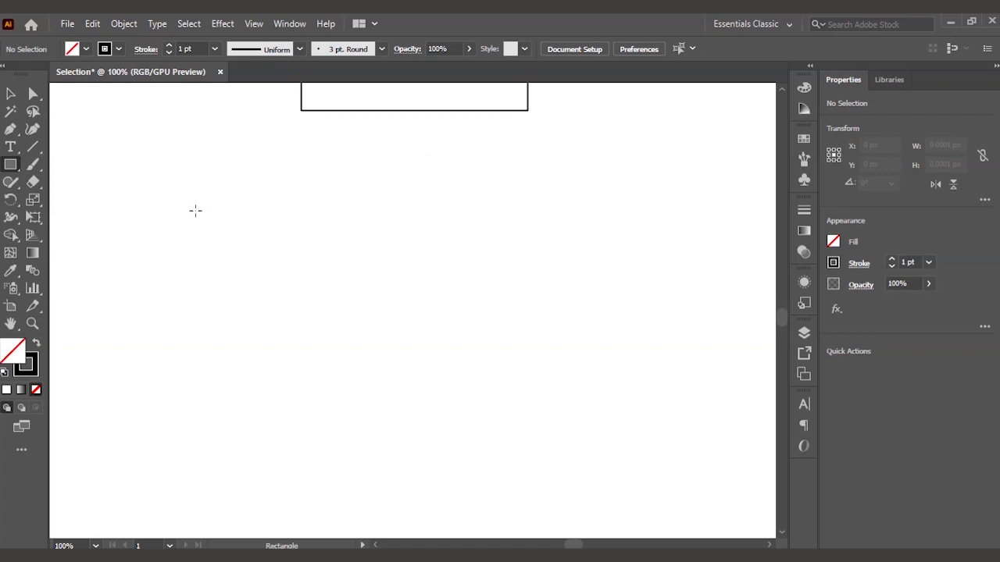
{"action": "left_click_drag", "start_coordinate": [207, 224], "coordinate": [450, 423]}
{"action": "key", "text": "v"}
{"action": "left_click", "coordinate": [508, 361]}
Select the new square, shrink it proportionally from its lower-right corner to about 110 x 110 px, and deselect it.
{"action": "scroll", "coordinate": [518, 361], "scroll_direction": "down", "scroll_amount": 1}
{"action": "left_click_drag", "start_coordinate": [518, 362], "coordinate": [473, 419]}
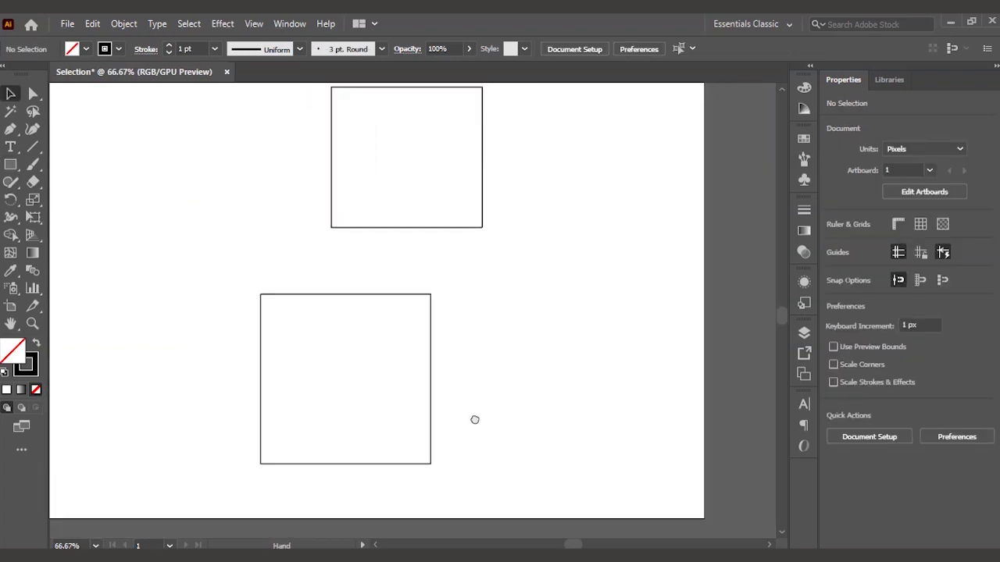
{"action": "left_click", "coordinate": [419, 406]}
{"action": "left_click_drag", "start_coordinate": [419, 482], "coordinate": [332, 392]}
{"action": "left_click", "coordinate": [308, 366]}
Draw two trial rectangles to the upper right of the small square, undo both, and deselect the square with the Selection tool.
{"action": "scroll", "coordinate": [307, 367], "scroll_direction": "up", "scroll_amount": 2}
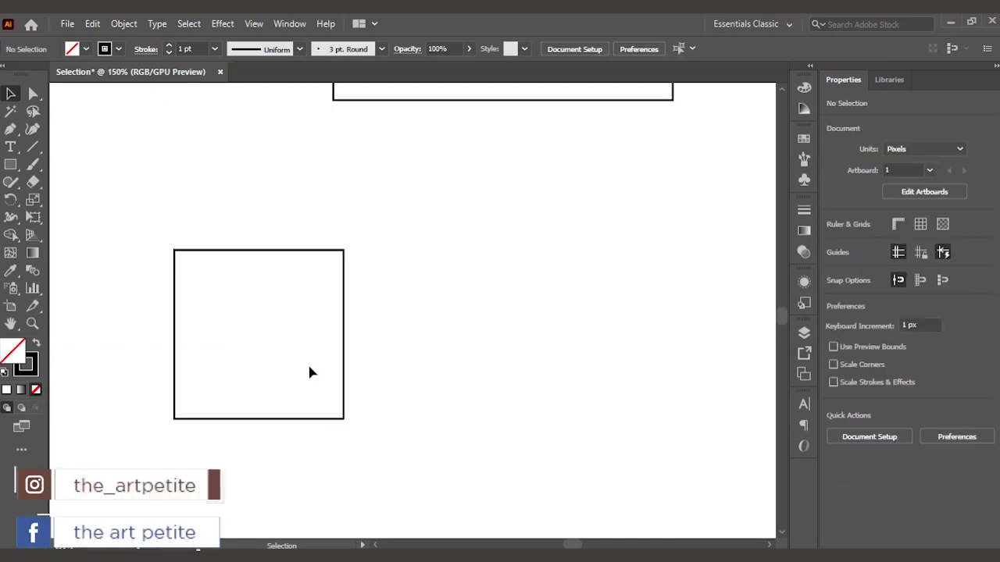
{"action": "left_click", "coordinate": [346, 344]}
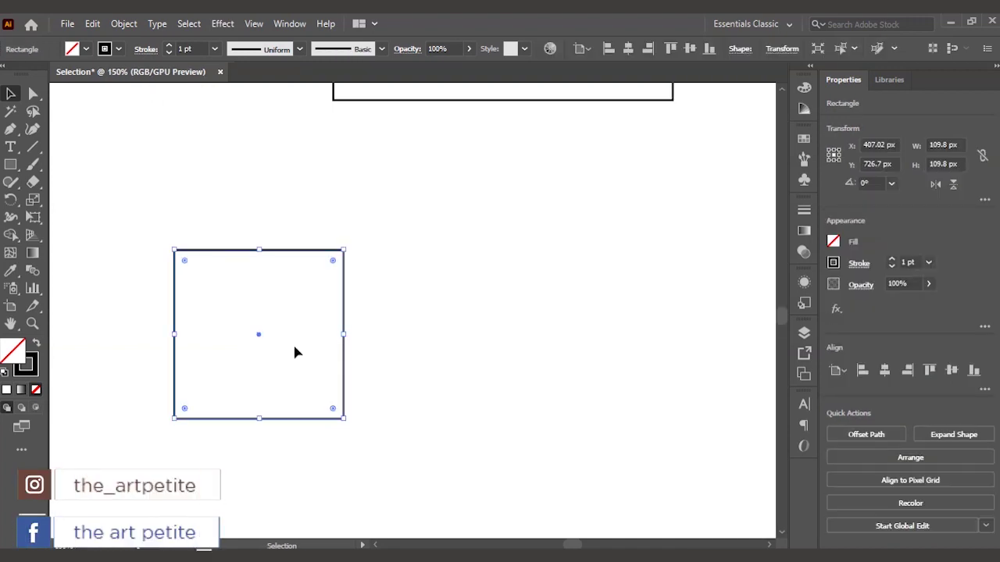
{"action": "key", "text": "m"}
{"action": "mouse_move", "coordinate": [339, 180]}
{"action": "left_mouse_down"}
{"action": "mouse_move", "coordinate": [388, 216]}
{"action": "mouse_move", "coordinate": [506, 351]}
{"action": "mouse_move", "coordinate": [432, 255]}
{"action": "left_mouse_up"}
{"action": "left_click_drag", "start_coordinate": [458, 223], "coordinate": [564, 329]}
{"action": "scroll", "coordinate": [560, 332], "scroll_direction": "down", "scroll_amount": 1}
{"action": "key", "text": "ctrl+z"}
{"action": "key", "text": "ctrl+z"}
{"action": "scroll", "coordinate": [507, 334], "scroll_direction": "up", "scroll_amount": 1}
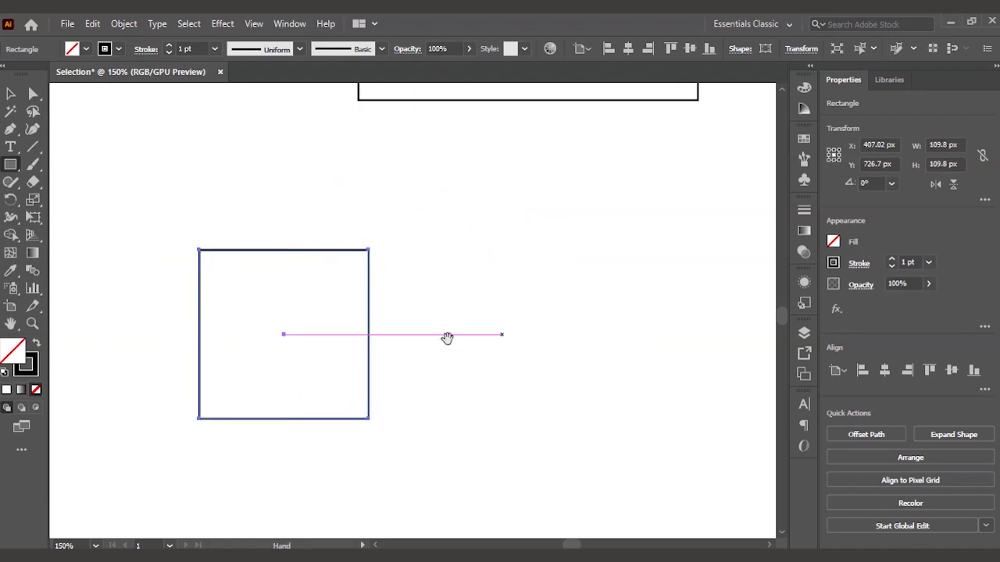
{"action": "left_click_drag", "start_coordinate": [446, 337], "coordinate": [474, 348]}
{"action": "key", "text": "v"}
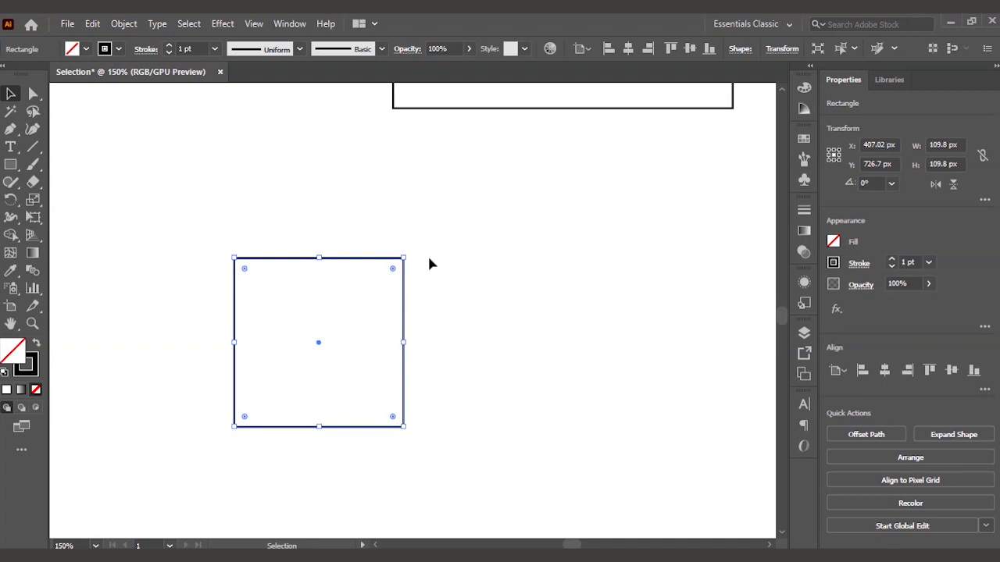
{"action": "left_click", "coordinate": [373, 201]}
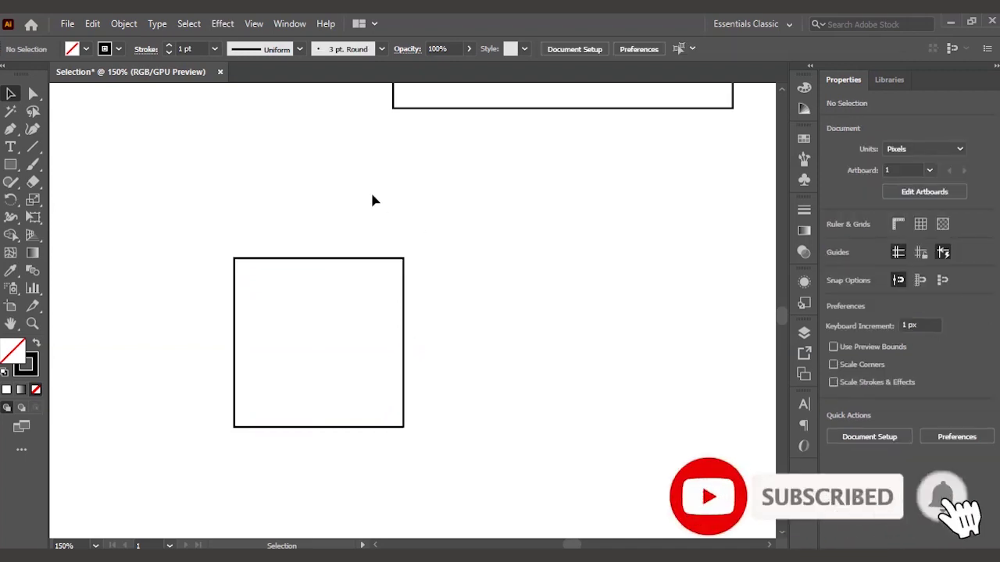
Select the small square, enlarge it proportionally by its right side handle to about 129 x 129 px, and deselect it.
{"action": "left_click", "coordinate": [378, 266]}
{"action": "key", "text": "ctrl+minus"}
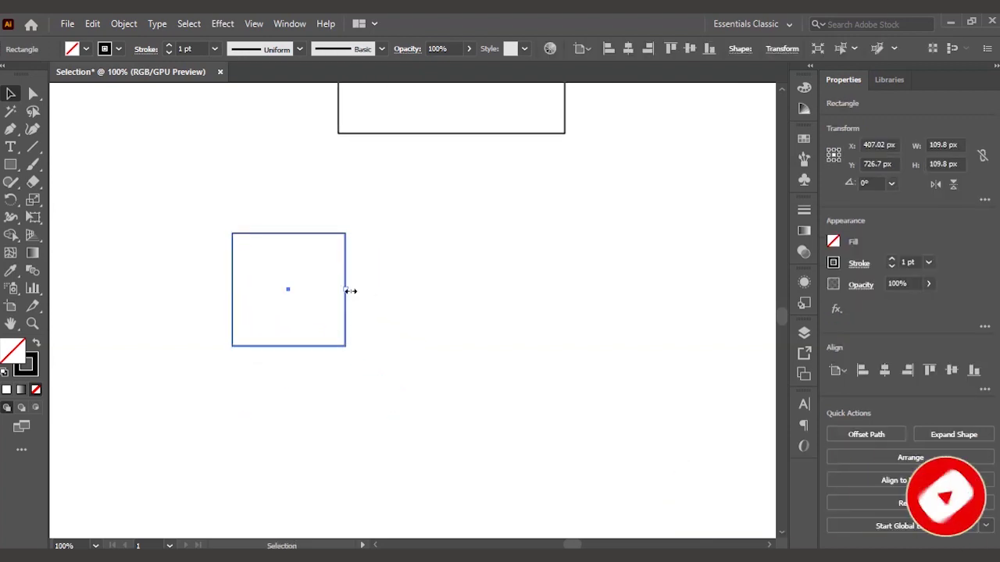
{"action": "mouse_move", "coordinate": [350, 290]}
{"action": "left_mouse_down"}
{"action": "mouse_move", "coordinate": [444, 292]}
{"action": "mouse_move", "coordinate": [334, 291]}
{"action": "mouse_move", "coordinate": [366, 289]}
{"action": "left_mouse_up"}
{"action": "left_click_drag", "start_coordinate": [365, 355], "coordinate": [297, 304]}
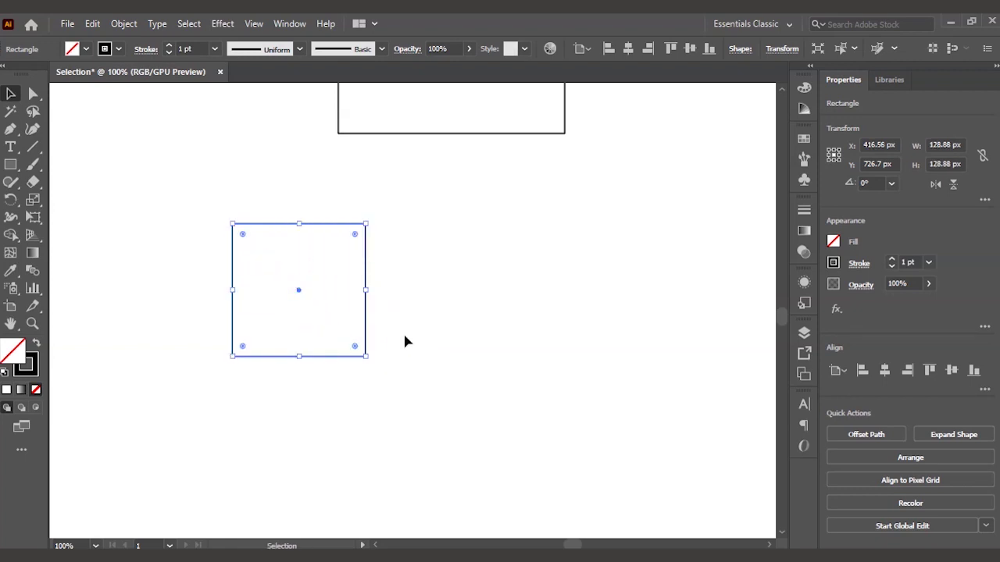
{"action": "left_click", "coordinate": [404, 339]}
{"action": "left_click_drag", "start_coordinate": [404, 370], "coordinate": [368, 357]}
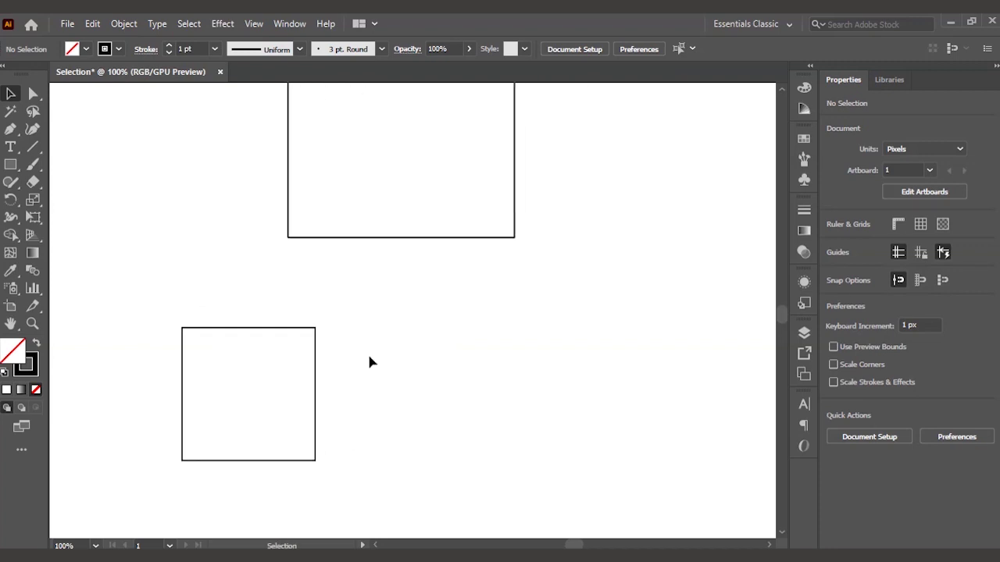
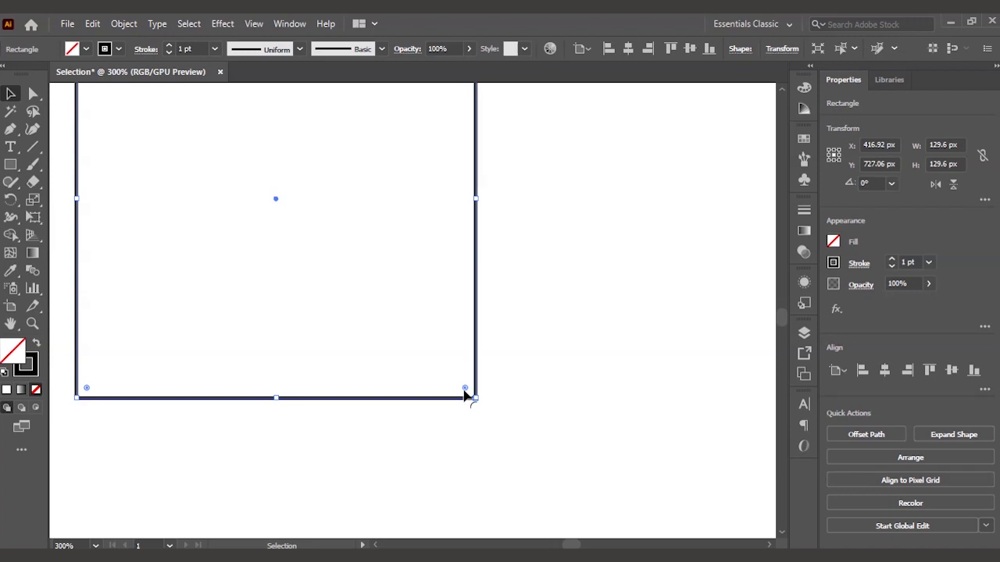
{"action": "left_click_drag", "start_coordinate": [461, 391], "coordinate": [528, 464]}
{"action": "scroll", "coordinate": [551, 442], "scroll_direction": "down", "scroll_amount": 1}
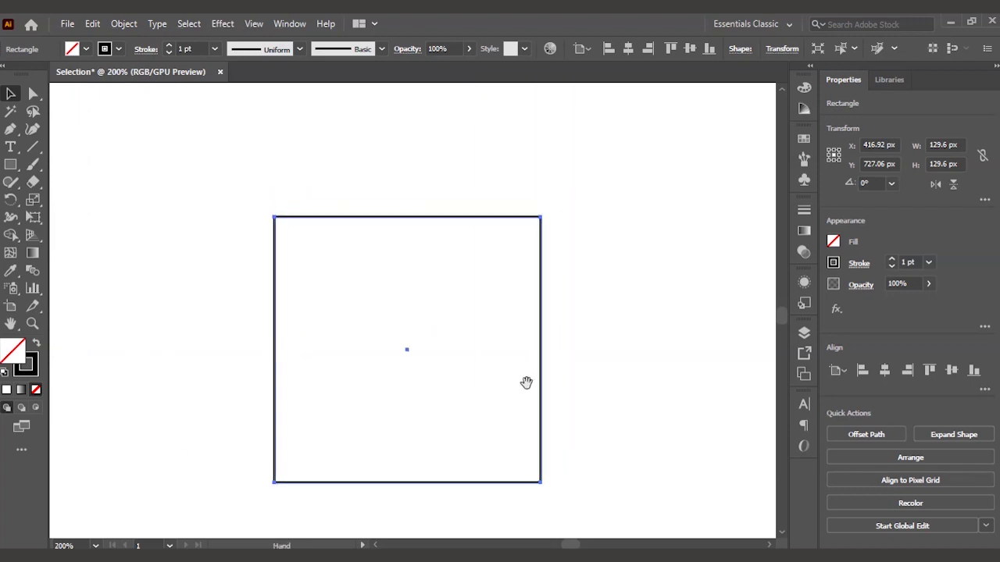
Select the small square, round all four of its corners heavily with the live corner widget, and deselect it.
{"action": "left_click_drag", "start_coordinate": [515, 304], "coordinate": [522, 260]}
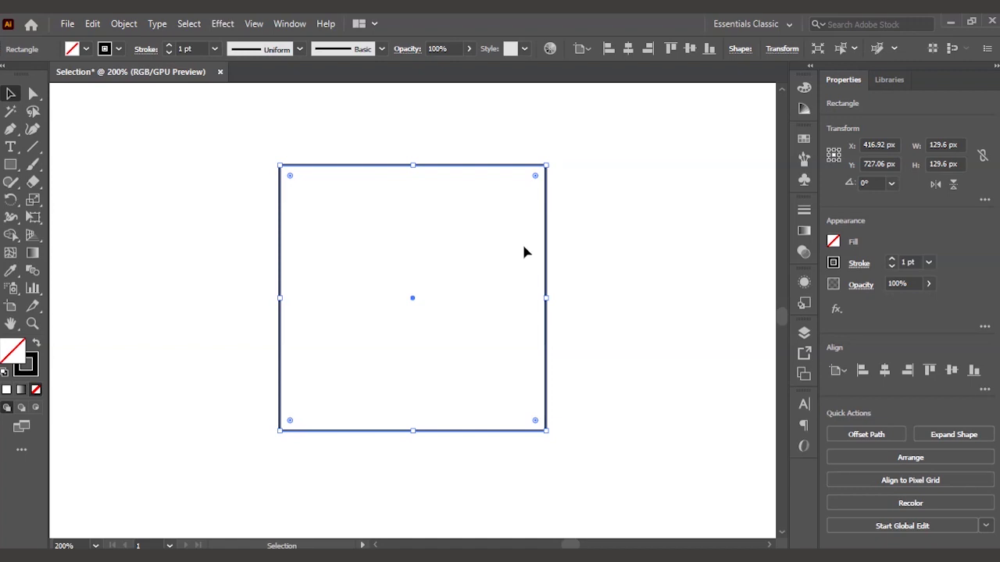
{"action": "left_click", "coordinate": [550, 183]}
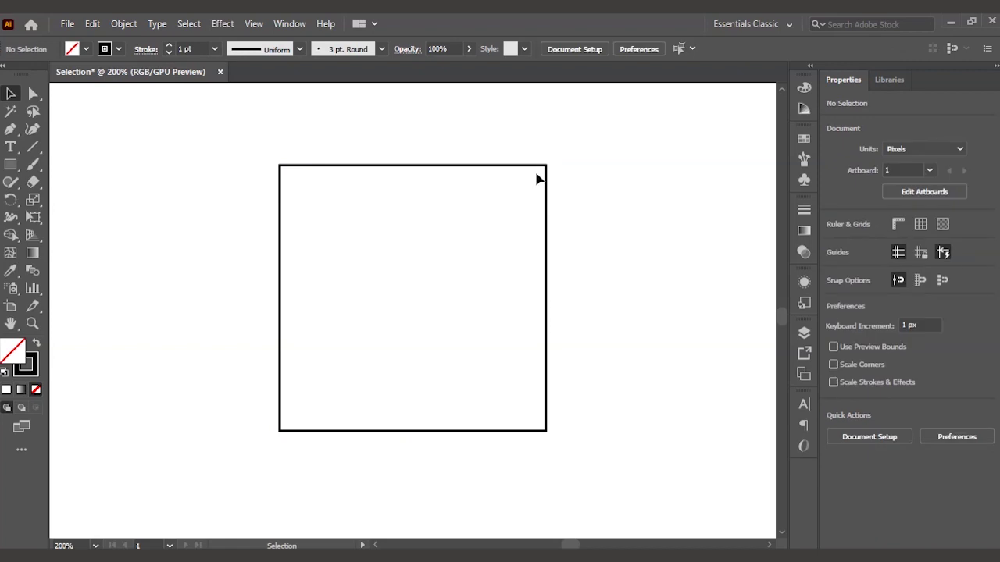
{"action": "left_click", "coordinate": [536, 178]}
{"action": "left_click_drag", "start_coordinate": [538, 181], "coordinate": [453, 283]}
{"action": "left_click", "coordinate": [557, 237]}
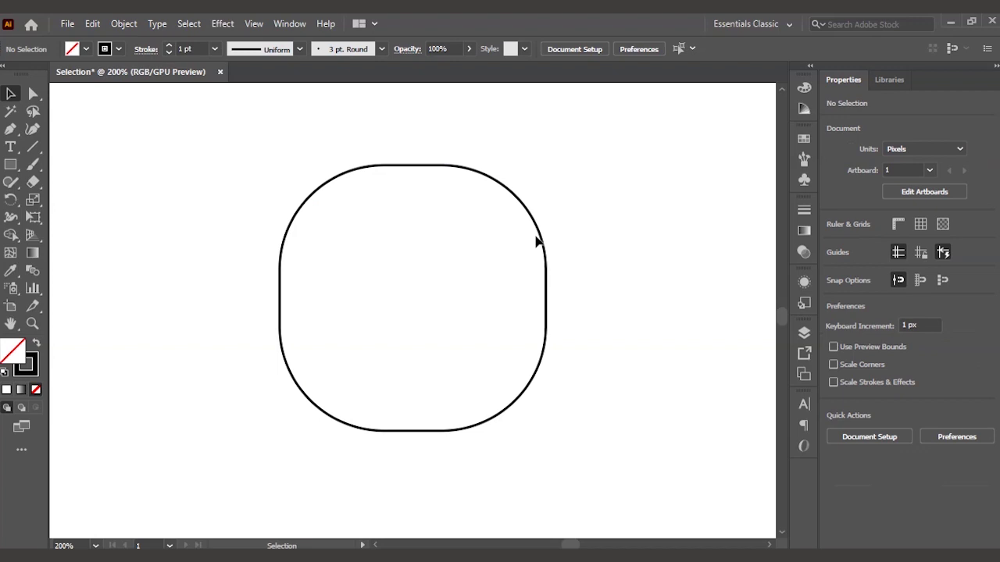
Reduce the small square's corner rounding in two stages until its corners are only slightly rounded, and deselect it.
{"action": "left_click", "coordinate": [534, 217]}
{"action": "left_click_drag", "start_coordinate": [443, 278], "coordinate": [490, 233]}
{"action": "left_click", "coordinate": [596, 227]}
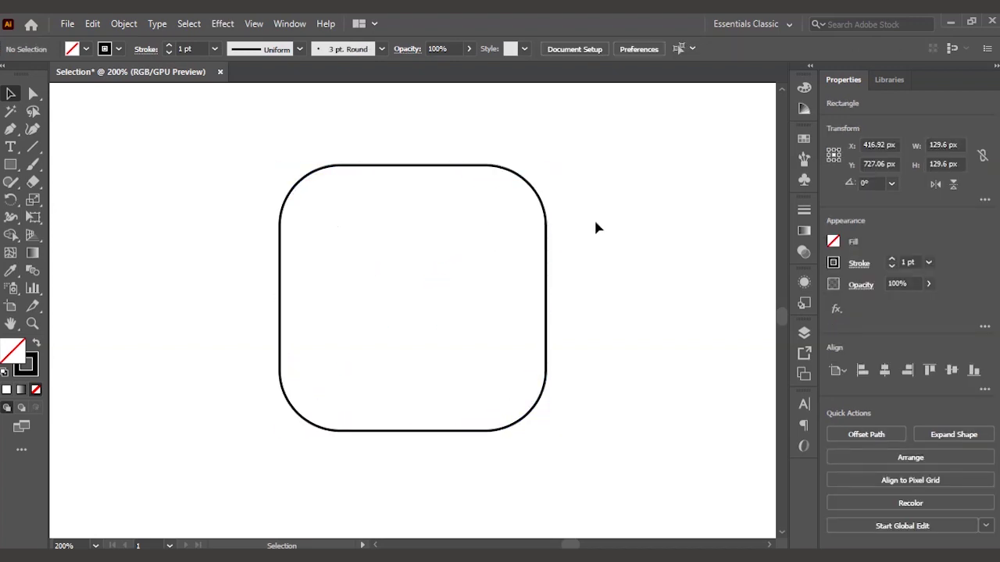
{"action": "left_click", "coordinate": [536, 192]}
{"action": "left_click_drag", "start_coordinate": [481, 236], "coordinate": [562, 207]}
{"action": "left_click", "coordinate": [639, 205]}
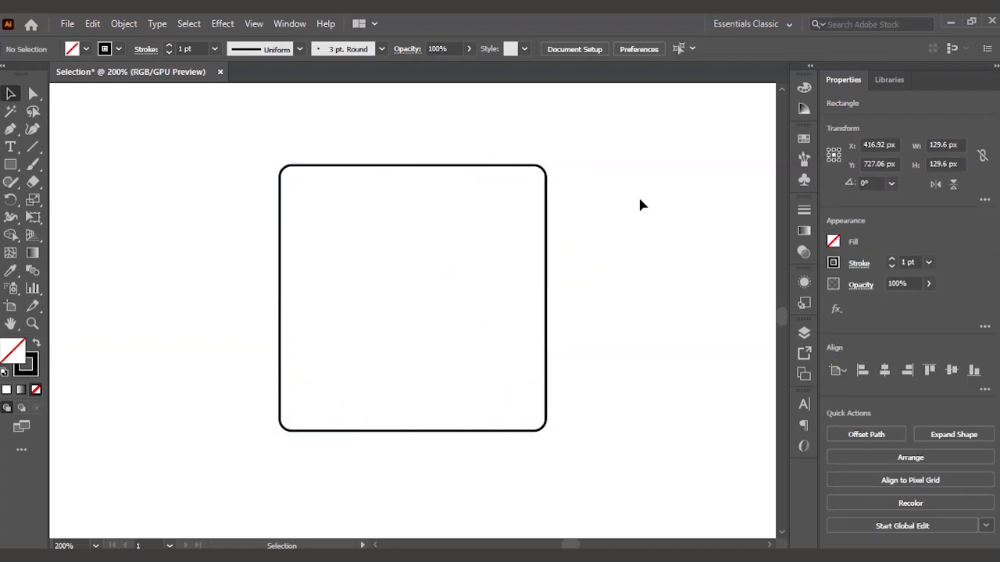
Select the larger rectangle above the small square, slightly round all its corners with the live corner widget, and deselect it.
{"action": "scroll", "coordinate": [629, 246], "scroll_direction": "down", "scroll_amount": 1}
{"action": "left_click_drag", "start_coordinate": [631, 245], "coordinate": [417, 352]}
{"action": "scroll", "coordinate": [426, 312], "scroll_direction": "down", "scroll_amount": 1}
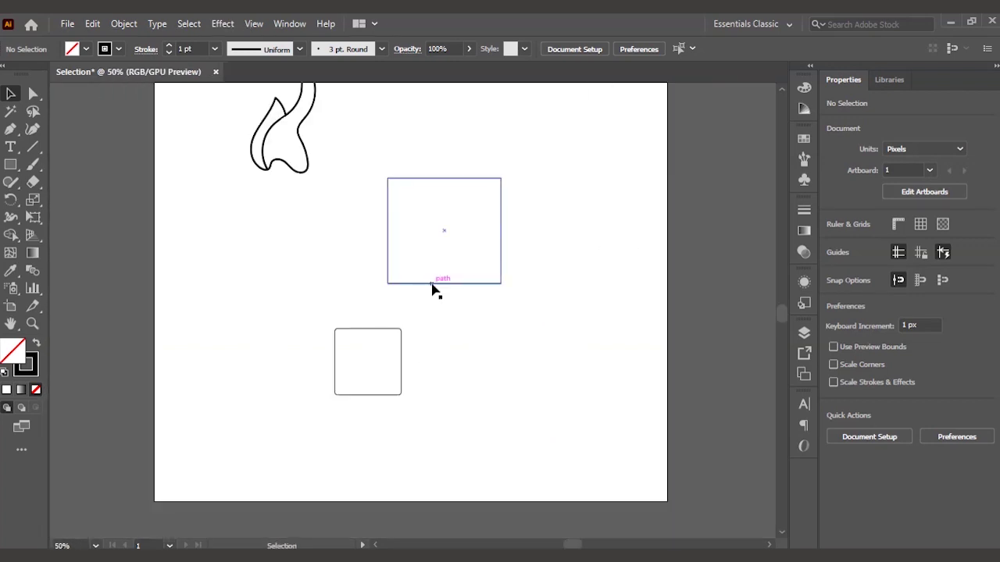
{"action": "left_click", "coordinate": [435, 285]}
{"action": "scroll", "coordinate": [434, 283], "scroll_direction": "up", "scroll_amount": 2}
{"action": "left_click_drag", "start_coordinate": [264, 284], "coordinate": [313, 249]}
{"action": "left_click", "coordinate": [320, 344]}
{"action": "scroll", "coordinate": [320, 344], "scroll_direction": "down", "scroll_amount": 2}
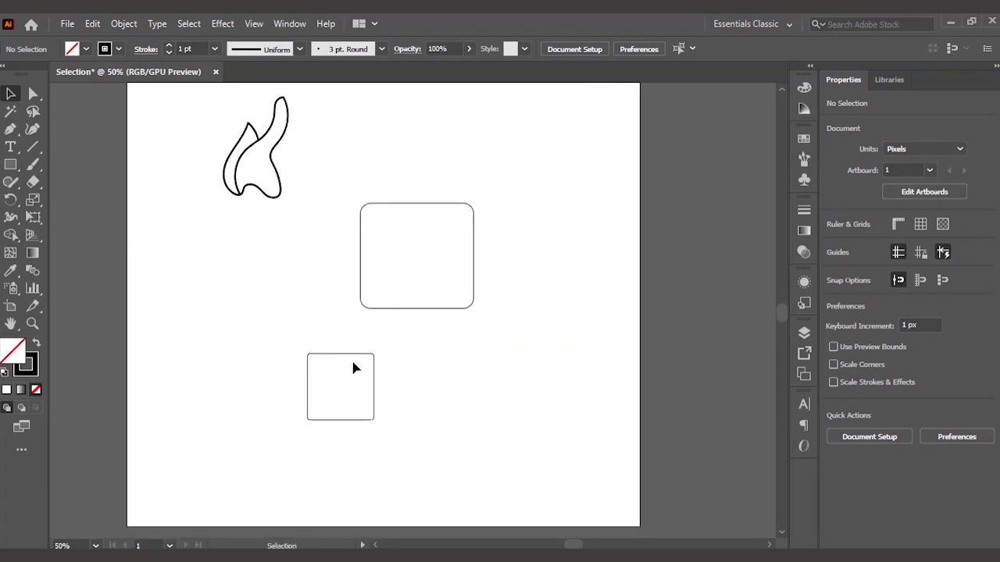
Increase the small square's corner radius to the maximum so it becomes a circle, and deselect it.
{"action": "scroll", "coordinate": [374, 352], "scroll_direction": "up", "scroll_amount": 3}
{"action": "scroll", "coordinate": [398, 367], "scroll_direction": "up", "scroll_amount": 2}
{"action": "left_click_drag", "start_coordinate": [400, 365], "coordinate": [529, 259]}
{"action": "scroll", "coordinate": [525, 274], "scroll_direction": "down", "scroll_amount": 1}
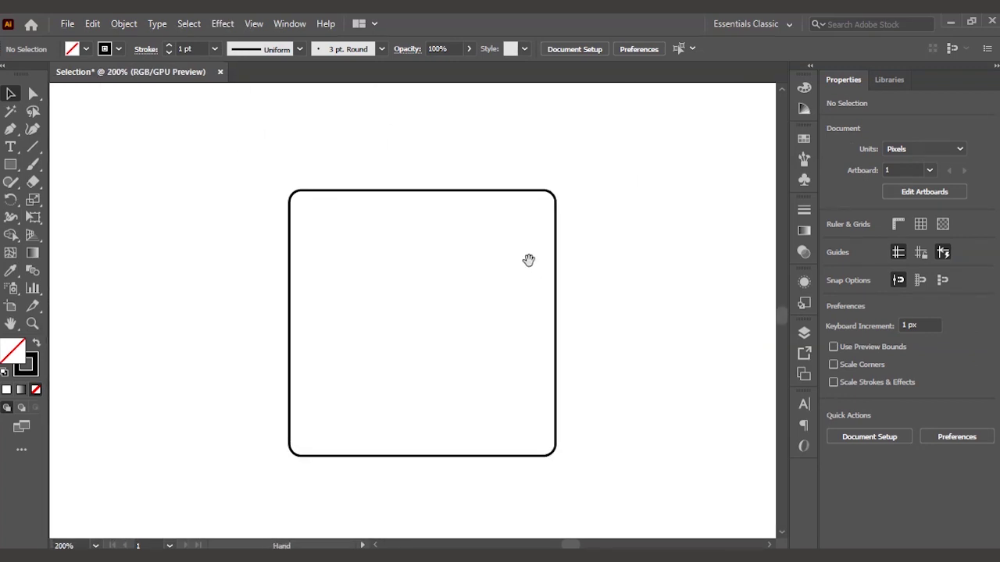
{"action": "left_click", "coordinate": [531, 191]}
{"action": "left_click_drag", "start_coordinate": [543, 211], "coordinate": [417, 334]}
{"action": "left_click", "coordinate": [588, 247]}
Reduce the circle's corner radius to a moderately rounded square, and bring the shape back to sharp square corners.
{"action": "key", "text": "ctrl+minus"}
{"action": "left_click_drag", "start_coordinate": [587, 237], "coordinate": [360, 406]}
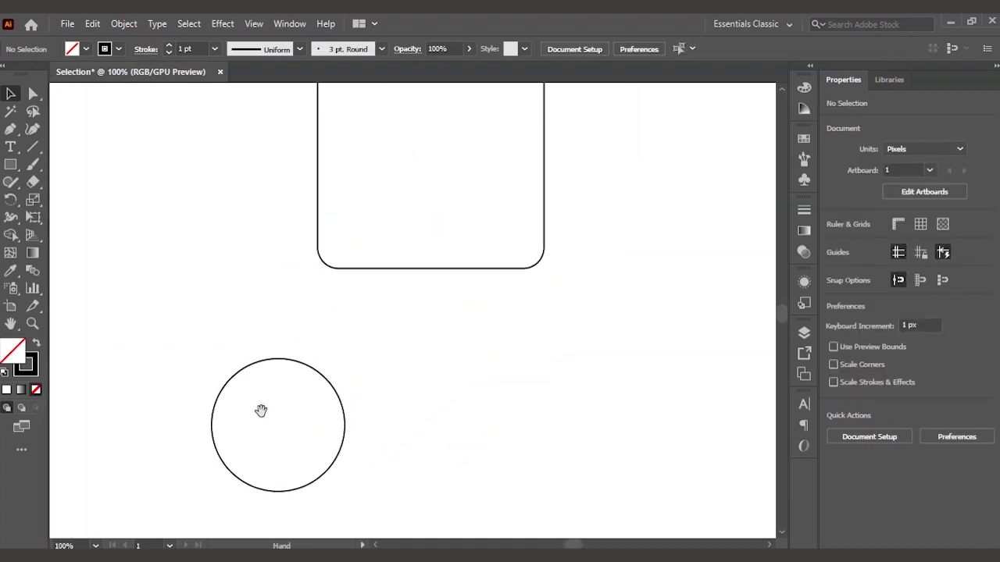
{"action": "left_click_drag", "start_coordinate": [261, 410], "coordinate": [330, 351]}
{"action": "key", "text": "ctrl+plus"}
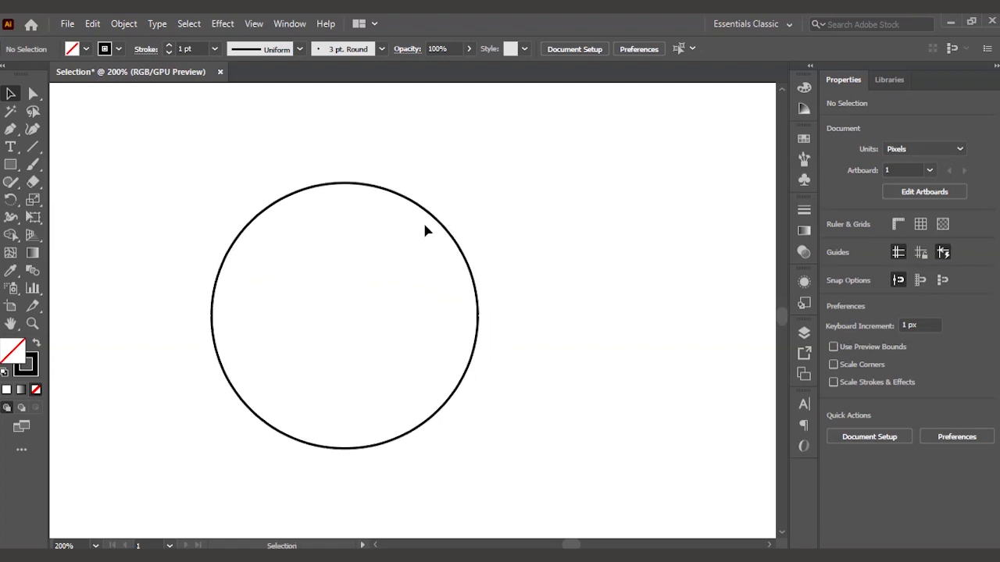
{"action": "left_click", "coordinate": [431, 224]}
{"action": "left_click_drag", "start_coordinate": [346, 319], "coordinate": [432, 257]}
{"action": "left_click", "coordinate": [592, 245]}
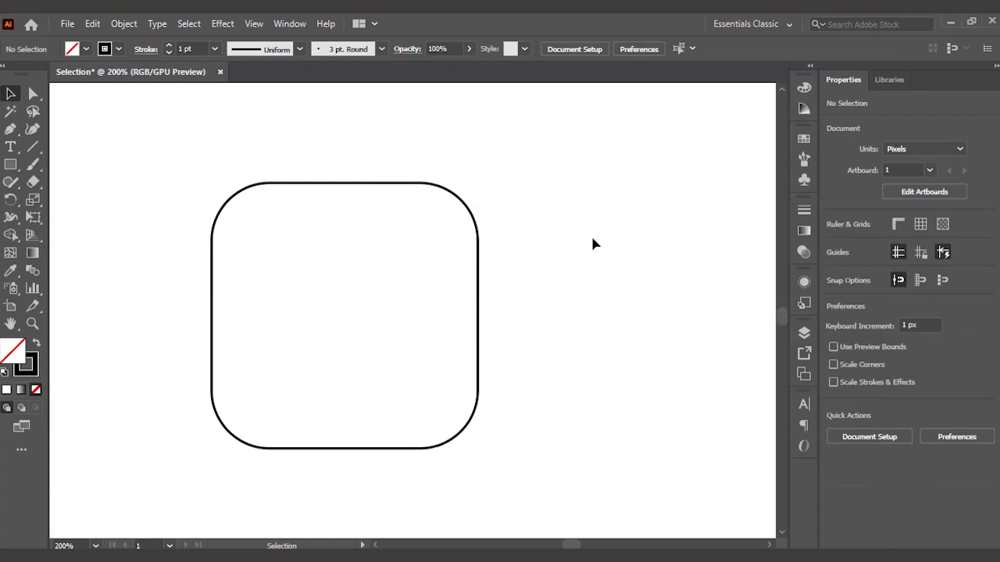
{"action": "scroll", "coordinate": [480, 277], "scroll_direction": "down", "scroll_amount": 1}
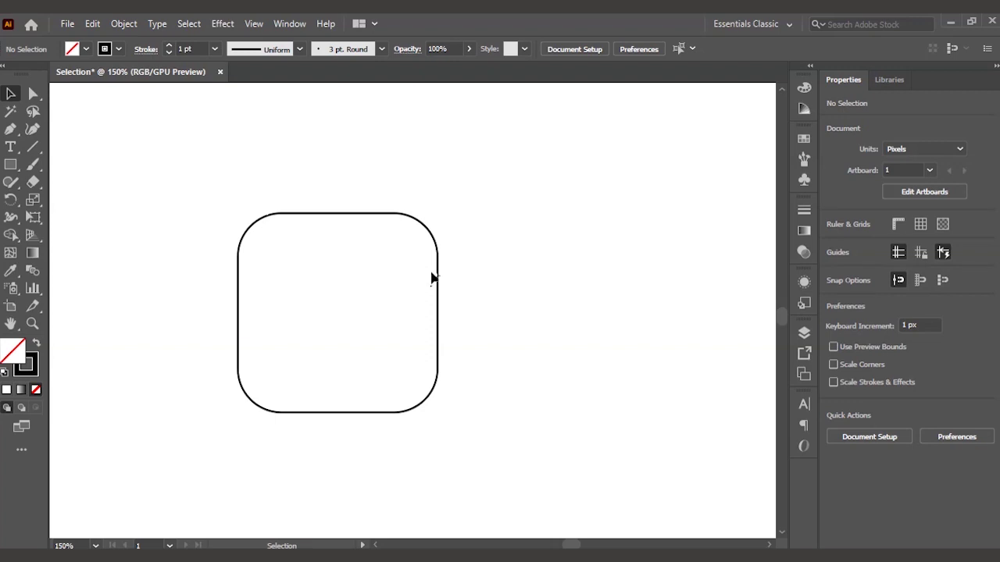
{"action": "left_click", "coordinate": [438, 267]}
{"action": "left_click_drag", "start_coordinate": [395, 264], "coordinate": [440, 226]}
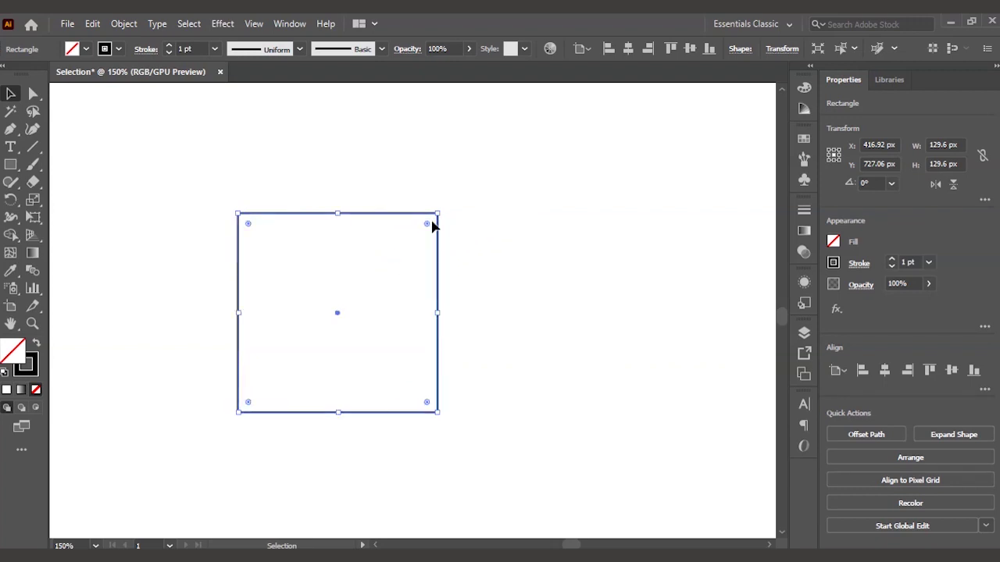
Pull the square's corner radius to about 44.61 px and cycle the corner style through inverted round and chamfer back to round.
{"action": "left_click_drag", "start_coordinate": [426, 226], "coordinate": [368, 286]}
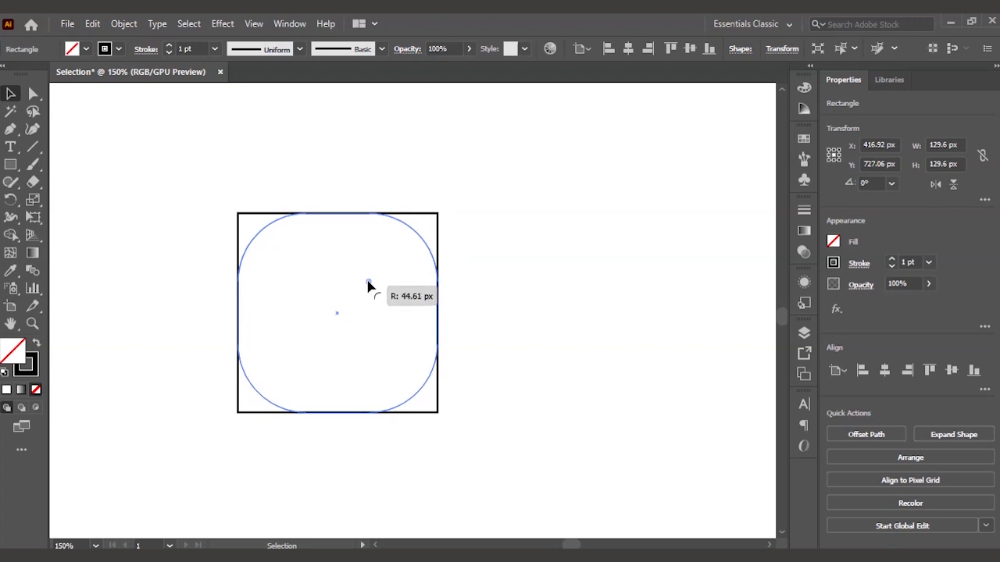
{"action": "key", "text": "Up"}
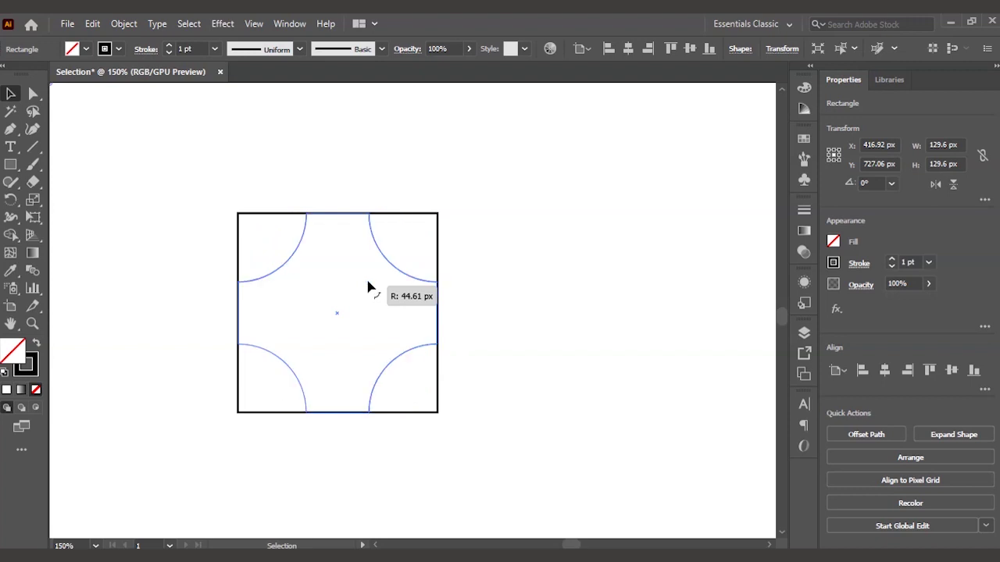
{"action": "key", "text": "Up"}
{"action": "key", "text": "Up"}
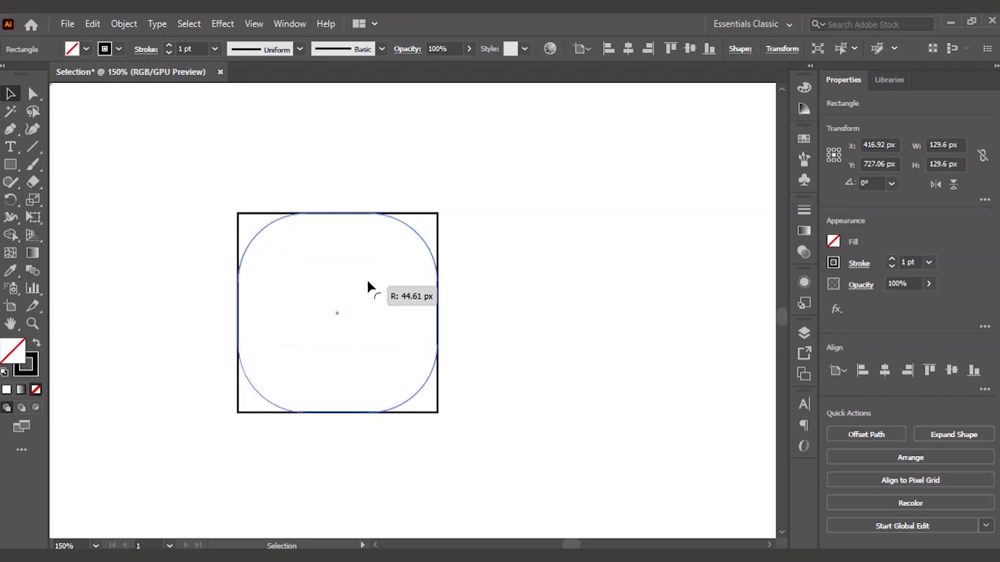
Enlarge the square's corner radius further, switch the corners to inverted round for a four-pointed shape, and deselect it.
{"action": "left_click_drag", "start_coordinate": [366, 283], "coordinate": [351, 303]}
{"action": "key", "text": "Up"}
{"action": "left_click", "coordinate": [447, 263]}
Select the four-pointed shape, reduce its corner radius, and switch the corners to chamfer to form an octagon.
{"action": "left_click", "coordinate": [386, 284]}
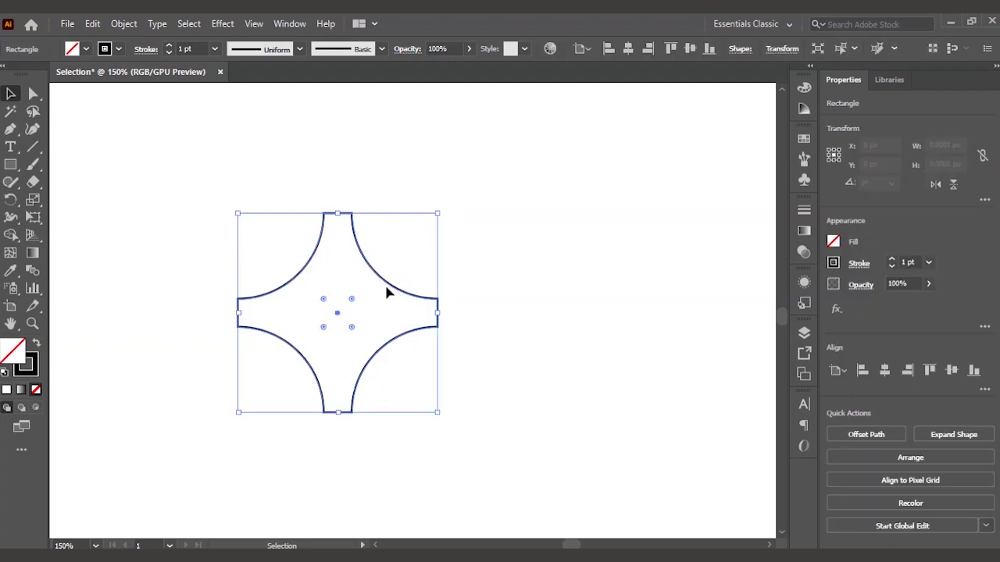
{"action": "key", "text": "Down"}
{"action": "key", "text": "Down"}
{"action": "left_click_drag", "start_coordinate": [352, 300], "coordinate": [373, 277]}
{"action": "left_click", "coordinate": [421, 275]}
Increase the octagon's chamfered corners to the maximum to form a diamond, and deselect it.
{"action": "left_click", "coordinate": [407, 250]}
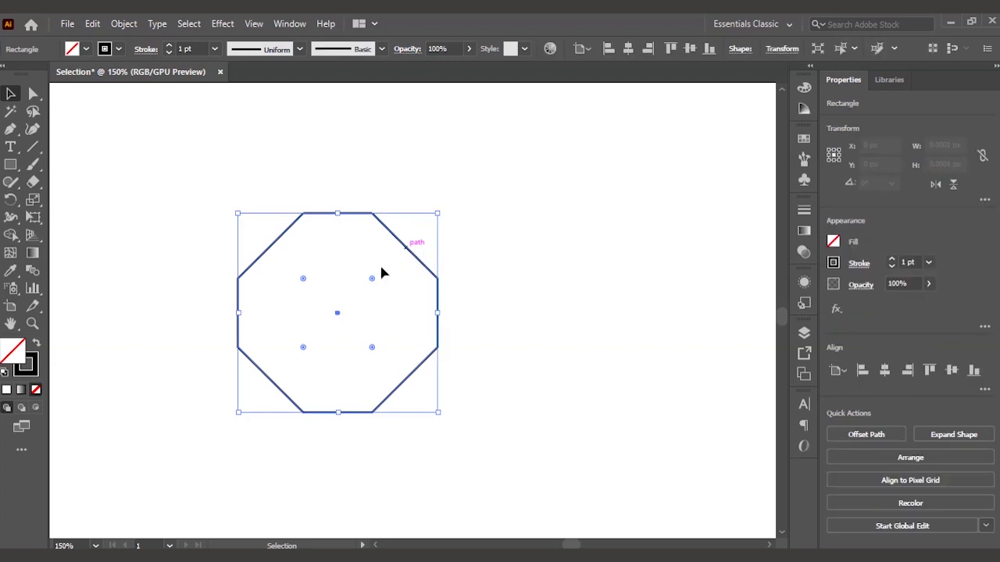
{"action": "left_click_drag", "start_coordinate": [373, 282], "coordinate": [334, 319]}
{"action": "left_click", "coordinate": [473, 289]}
{"action": "left_click", "coordinate": [380, 290]}
{"action": "key", "text": "Up"}
{"action": "key", "text": "Up"}
{"action": "left_click", "coordinate": [465, 245]}
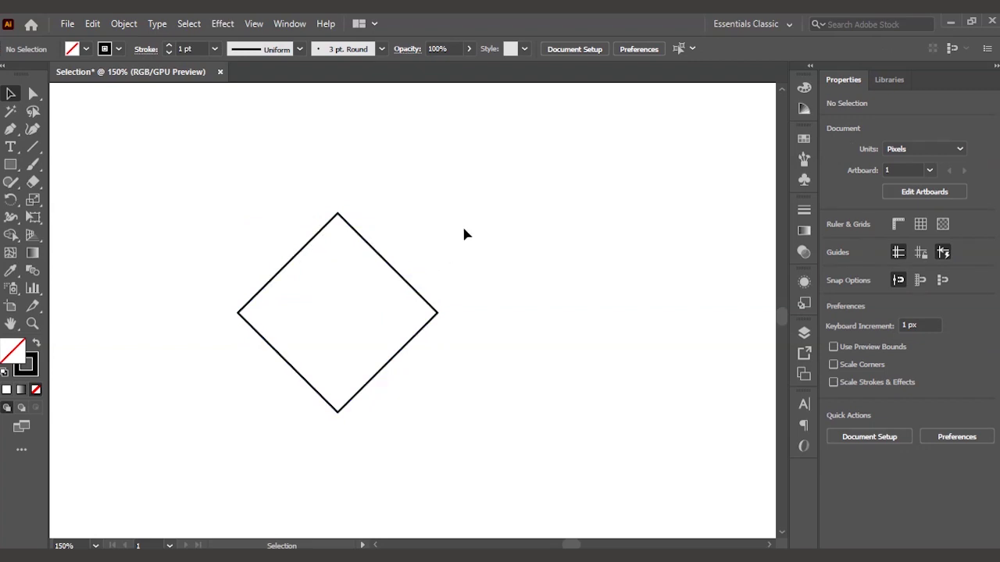
Select the diamond, slightly reduce its corner radius, switch the corners to inverted round, and deselect the shape.
{"action": "left_click", "coordinate": [383, 268]}
{"action": "left_click_drag", "start_coordinate": [339, 319], "coordinate": [353, 302]}
{"action": "key", "text": "Up"}
{"action": "key", "text": "Up"}
{"action": "left_click", "coordinate": [482, 268]}
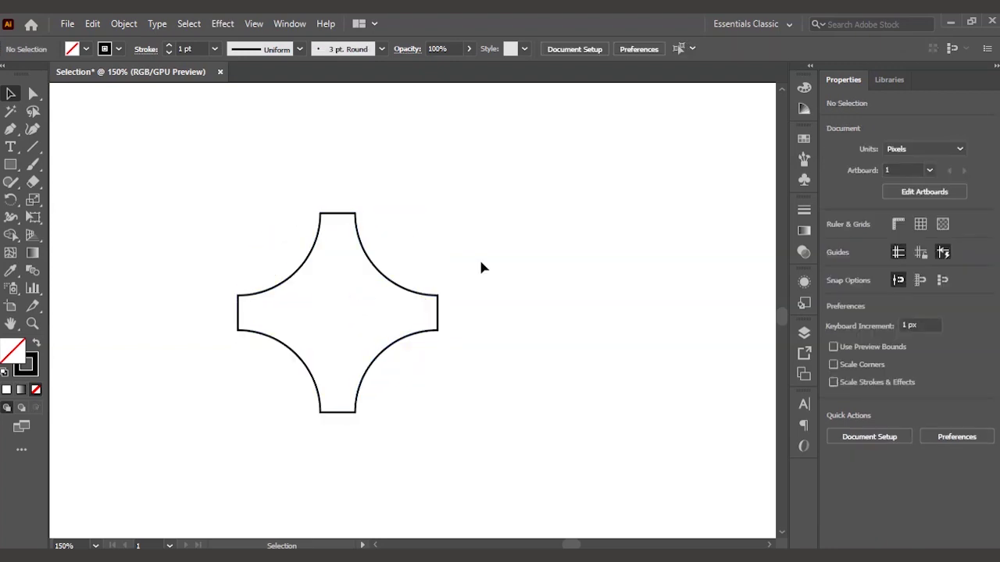
Select all the artwork on the artboard and delete it.
{"action": "key", "text": "ctrl+0"}
{"action": "left_click_drag", "start_coordinate": [482, 268], "coordinate": [417, 288]}
{"action": "key", "text": "ctrl+1"}
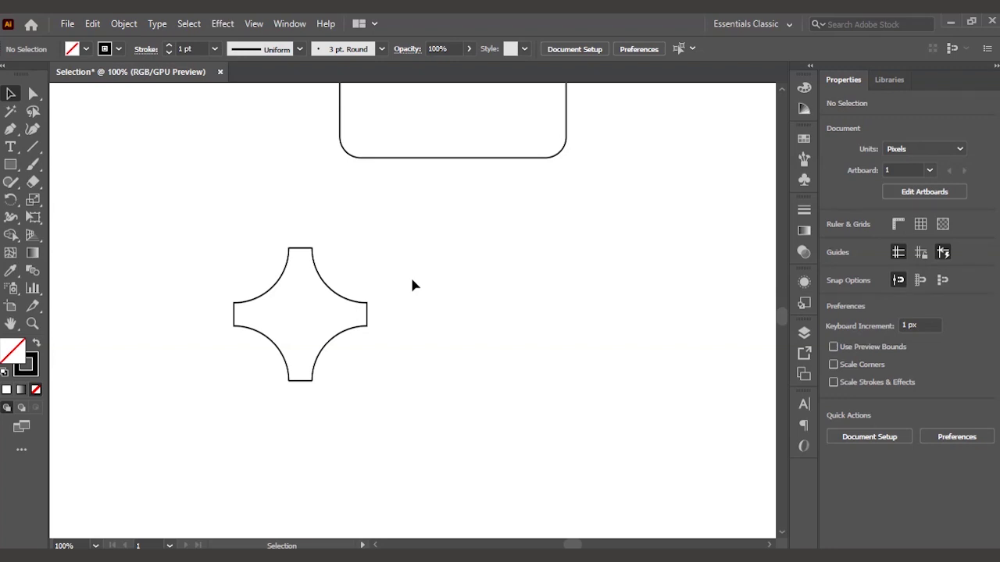
{"action": "left_click_drag", "start_coordinate": [449, 222], "coordinate": [388, 227]}
{"action": "scroll", "coordinate": [388, 228], "scroll_direction": "down", "scroll_amount": 1}
{"action": "left_click_drag", "start_coordinate": [393, 265], "coordinate": [430, 315]}
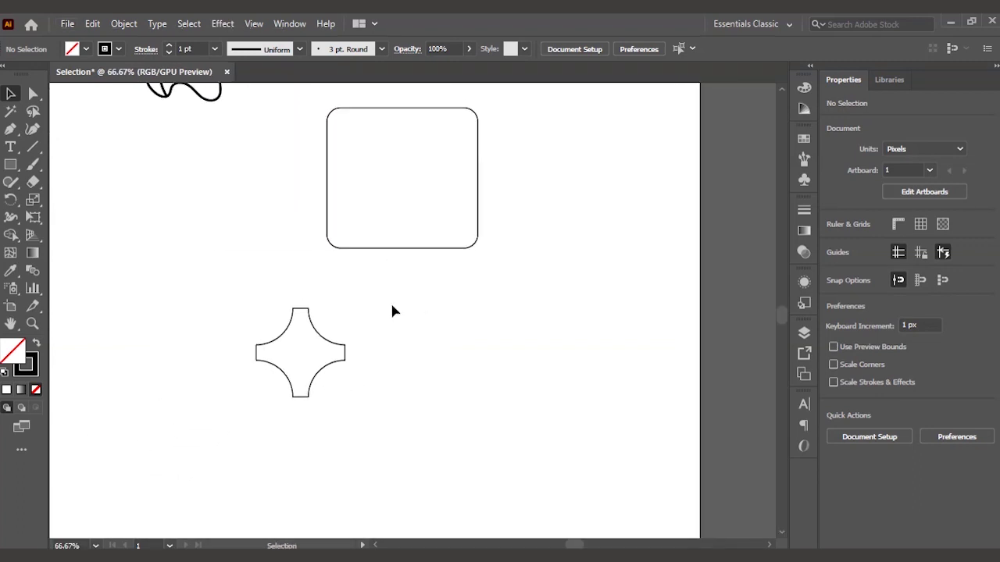
{"action": "left_click_drag", "start_coordinate": [257, 247], "coordinate": [257, 223]}
{"action": "scroll", "coordinate": [299, 351], "scroll_direction": "down", "scroll_amount": 2}
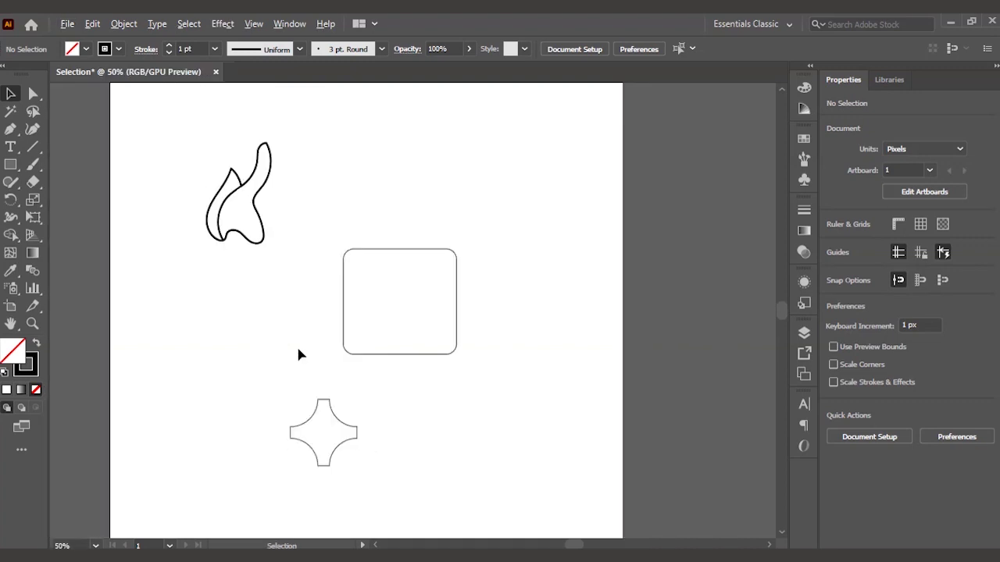
{"action": "key", "text": "ctrl+a"}
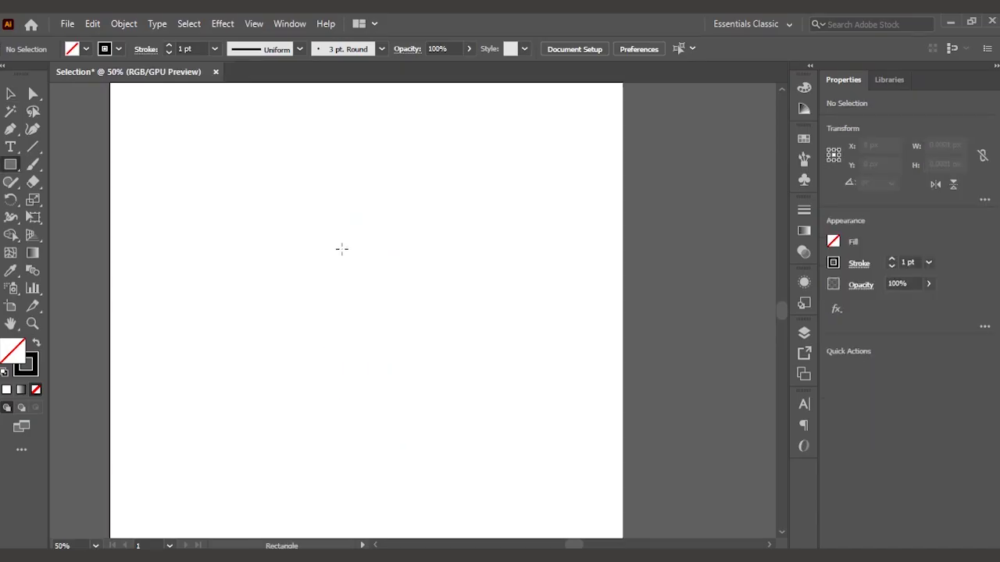
Draw a square of about 344 x 344 px in the artboard's upper half with the Rectangle tool and switch to the Selection tool.
{"action": "left_click_drag", "start_coordinate": [271, 281], "coordinate": [341, 283]}
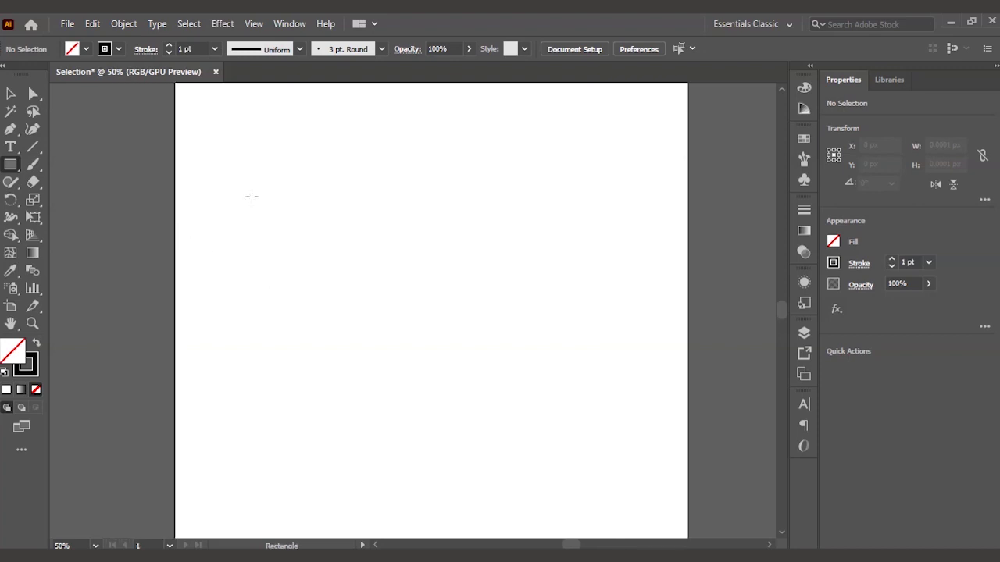
{"action": "left_click_drag", "start_coordinate": [313, 166], "coordinate": [492, 289]}
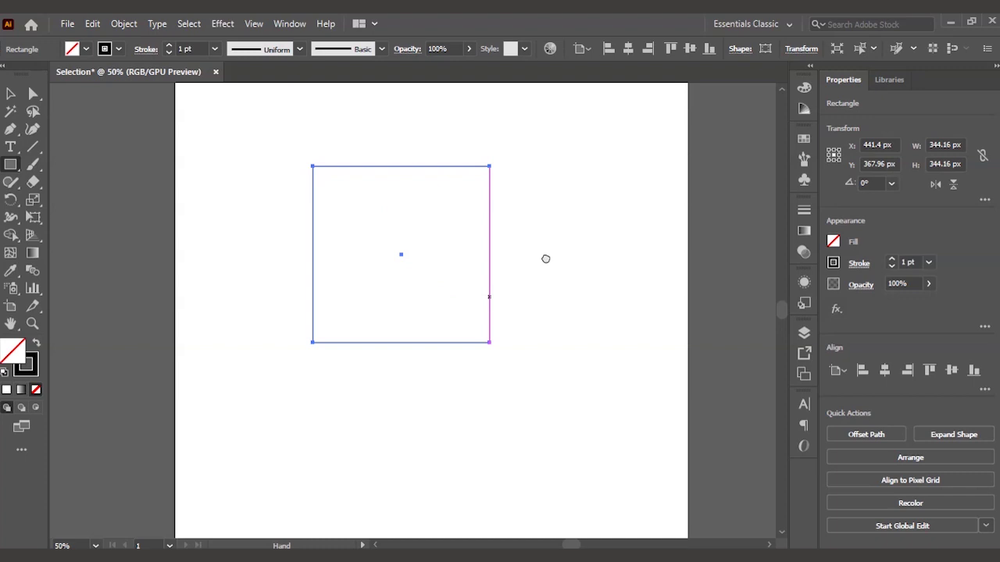
{"action": "left_click_drag", "start_coordinate": [545, 259], "coordinate": [467, 314]}
{"action": "left_click_drag", "start_coordinate": [366, 325], "coordinate": [384, 289]}
{"action": "key", "text": "v"}
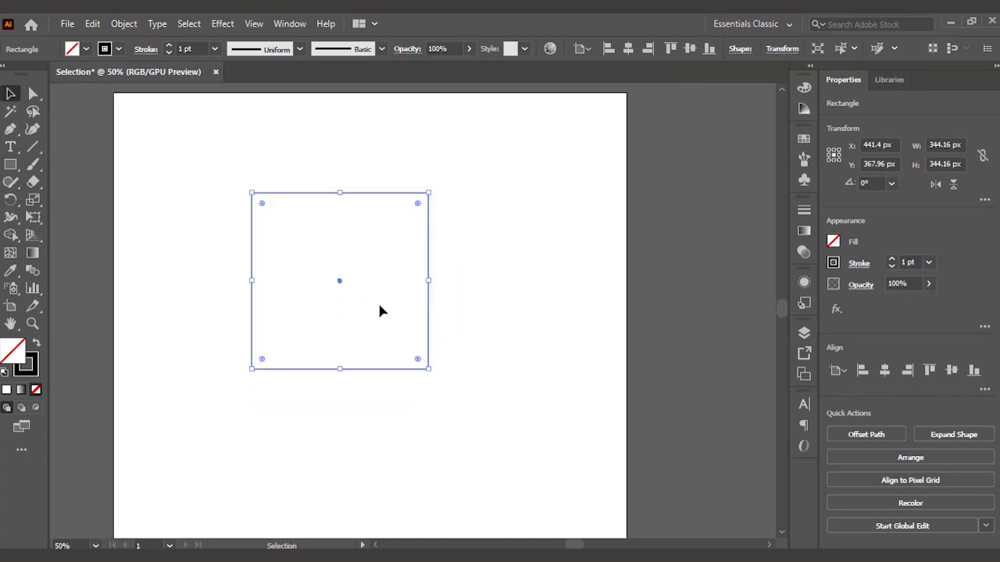
Move the square horizontally to the right to about X 518 px by its edge, and deselect it.
{"action": "left_click", "coordinate": [379, 312]}
{"action": "left_click_drag", "start_coordinate": [429, 314], "coordinate": [467, 312]}
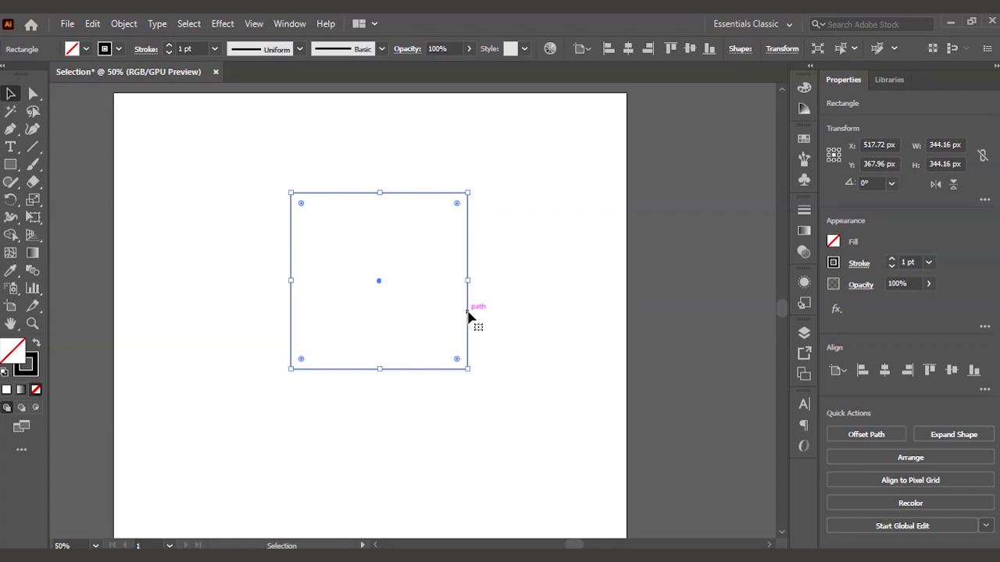
{"action": "left_click", "coordinate": [512, 284]}
Shrink the square proportionally to about 193 x 193 px, centred at about X 442 px, and deselect it.
{"action": "left_click", "coordinate": [469, 297]}
{"action": "left_click_drag", "start_coordinate": [469, 285], "coordinate": [368, 308]}
{"action": "left_click", "coordinate": [446, 274]}
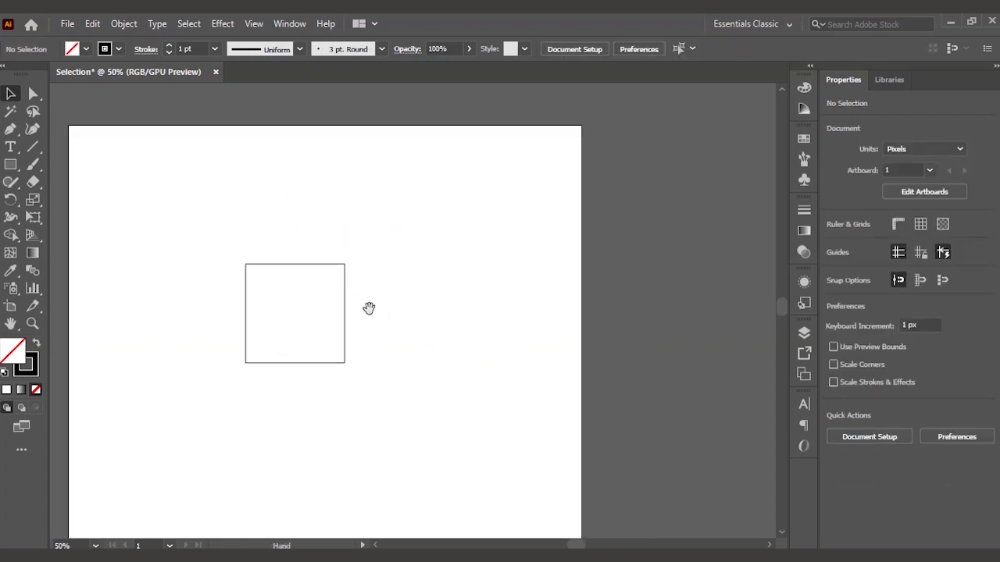
{"action": "left_click_drag", "start_coordinate": [340, 257], "coordinate": [314, 307]}
{"action": "left_click", "coordinate": [441, 258]}
Duplicate the square by copying and pasting, and move the copy to the right of the original at about X 733, Y 350 px.
{"action": "left_click", "coordinate": [393, 268]}
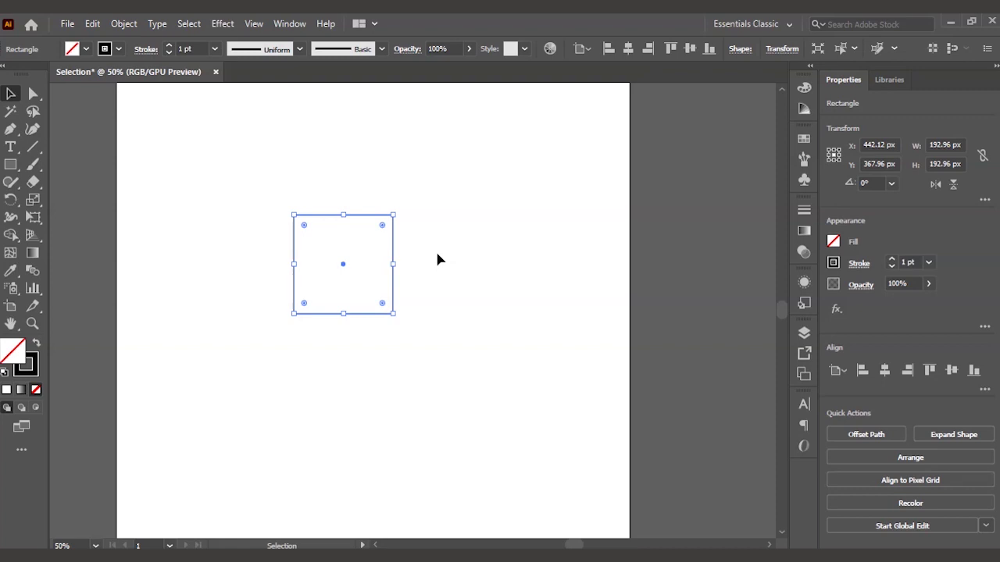
{"action": "key", "text": "a"}
{"action": "key", "text": "ctrl+v"}
{"action": "key", "text": "v"}
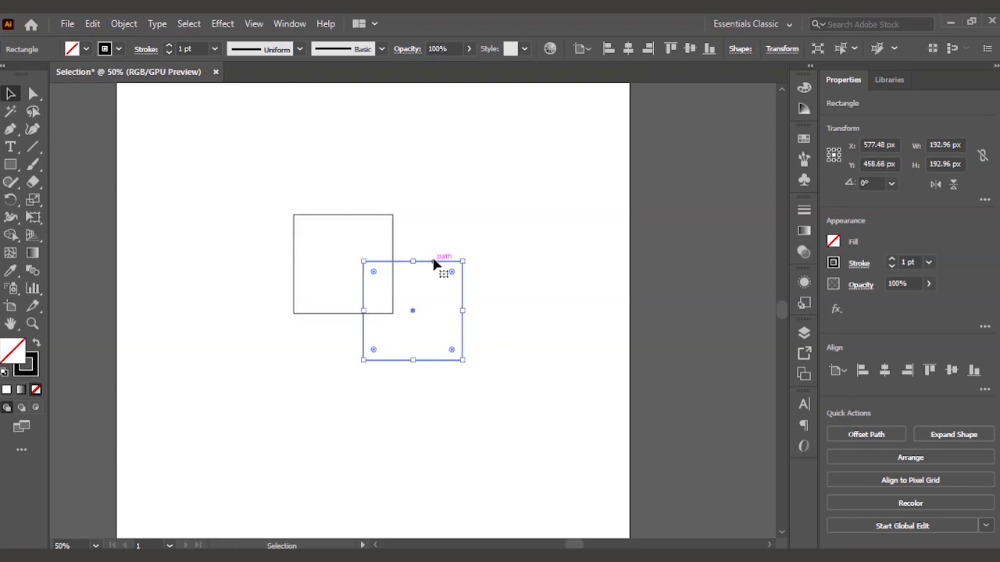
{"action": "left_click_drag", "start_coordinate": [431, 264], "coordinate": [512, 209]}
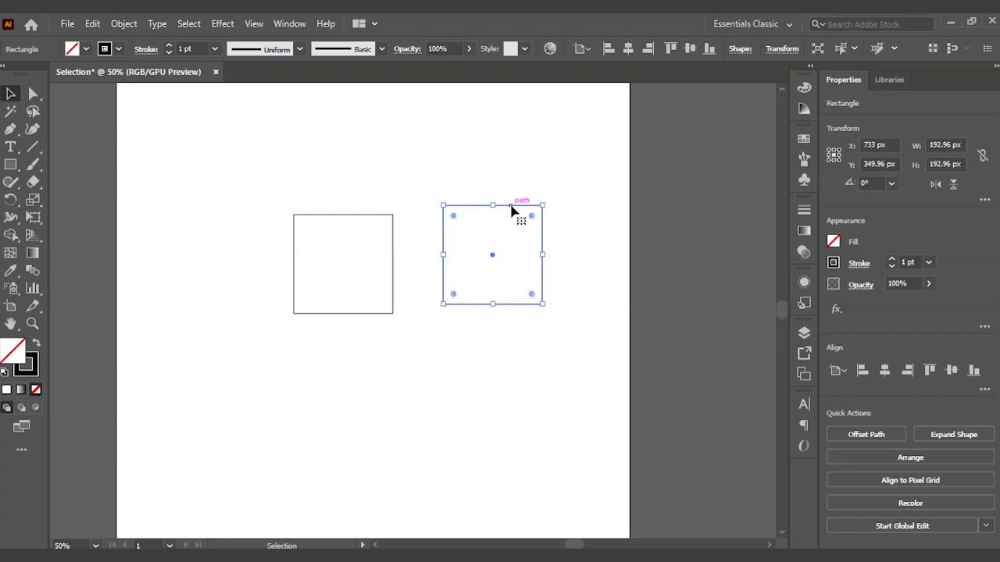
Switch to Direct Selection and back to the Selection tool, move the copied square closer beside the original, and deselect it.
{"action": "key", "text": "a"}
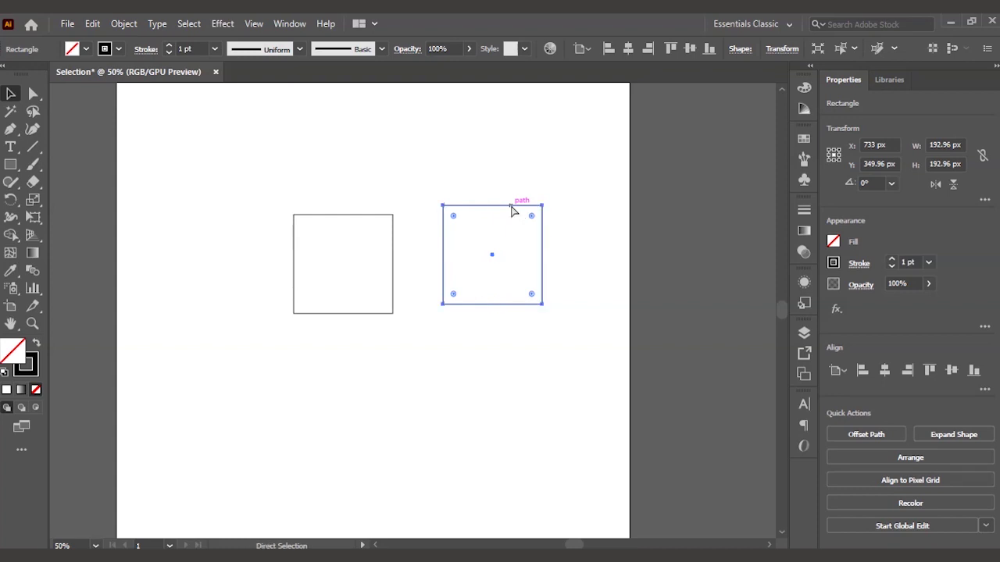
{"action": "key", "text": "v"}
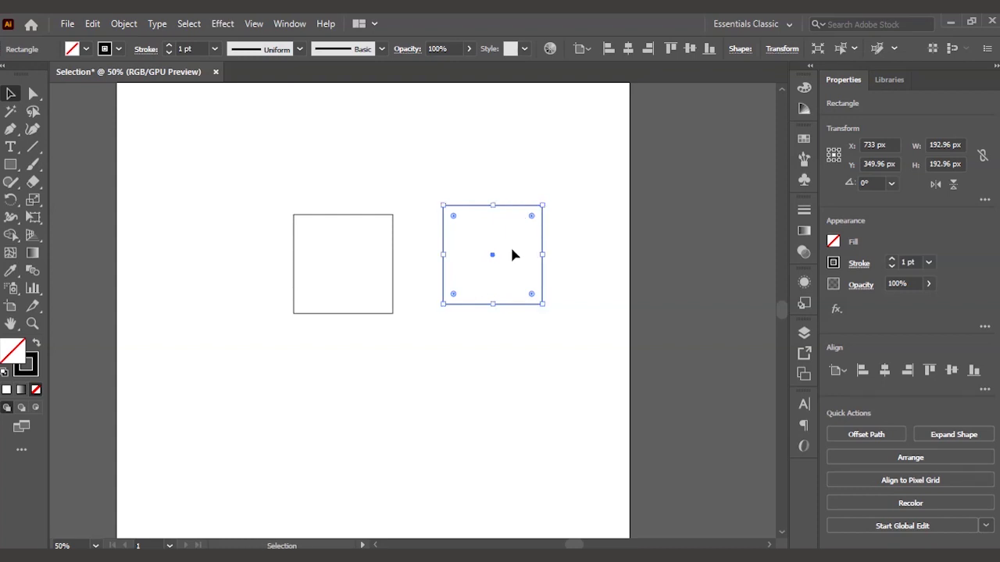
{"action": "left_click", "coordinate": [512, 216]}
{"action": "left_click_drag", "start_coordinate": [514, 218], "coordinate": [476, 217]}
{"action": "left_click", "coordinate": [547, 164]}
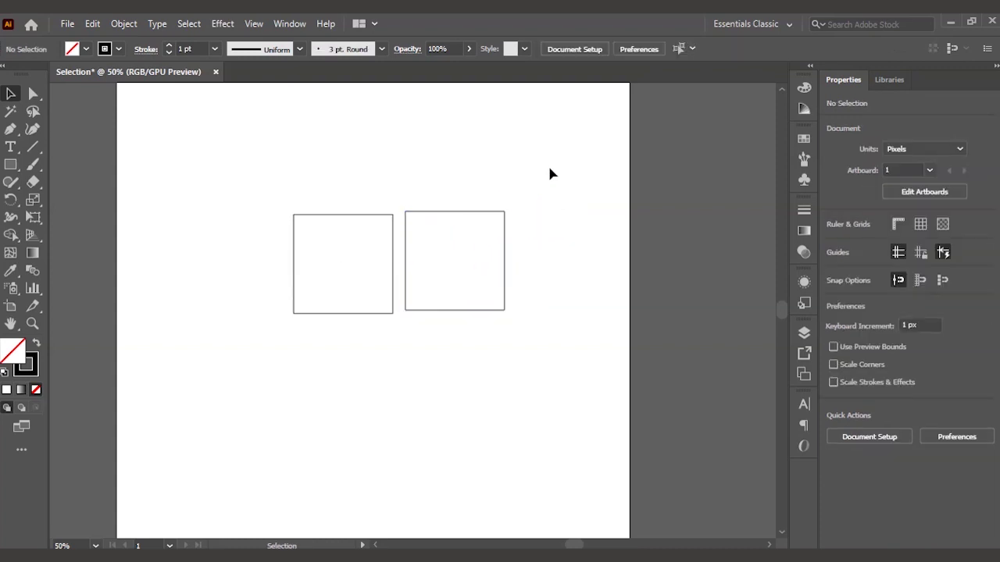
Undo the last move of the copied square, delete that copy, and select the original square.
{"action": "key", "text": "ctrl+z"}
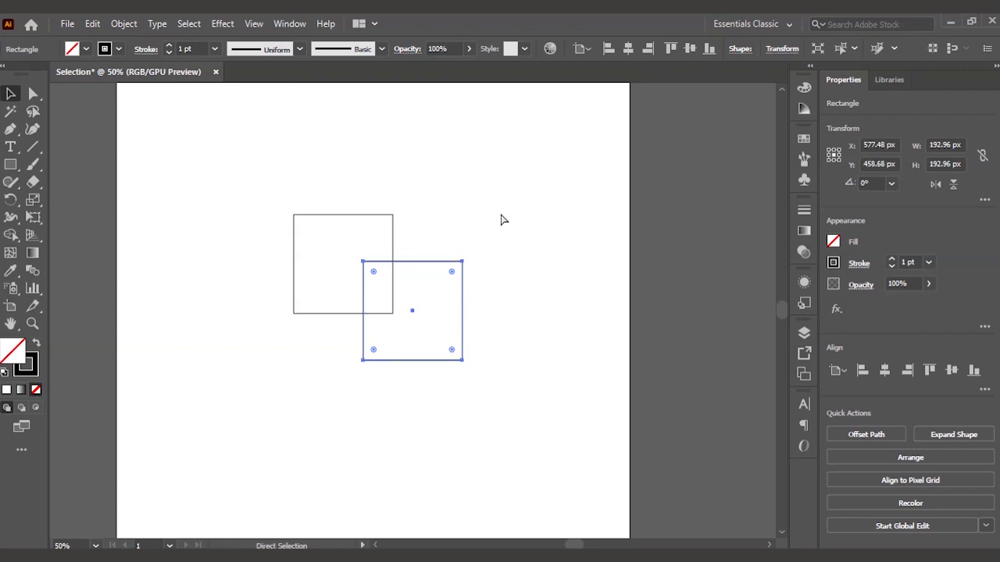
{"action": "left_click", "coordinate": [449, 235]}
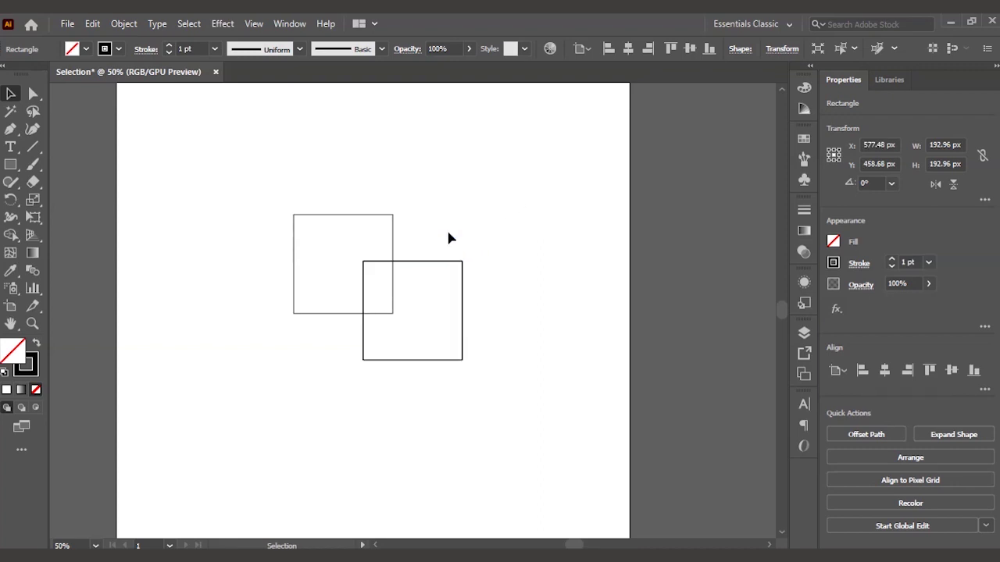
{"action": "left_click_drag", "start_coordinate": [486, 232], "coordinate": [449, 332]}
{"action": "key", "text": "Delete"}
{"action": "left_click_drag", "start_coordinate": [419, 195], "coordinate": [337, 320]}
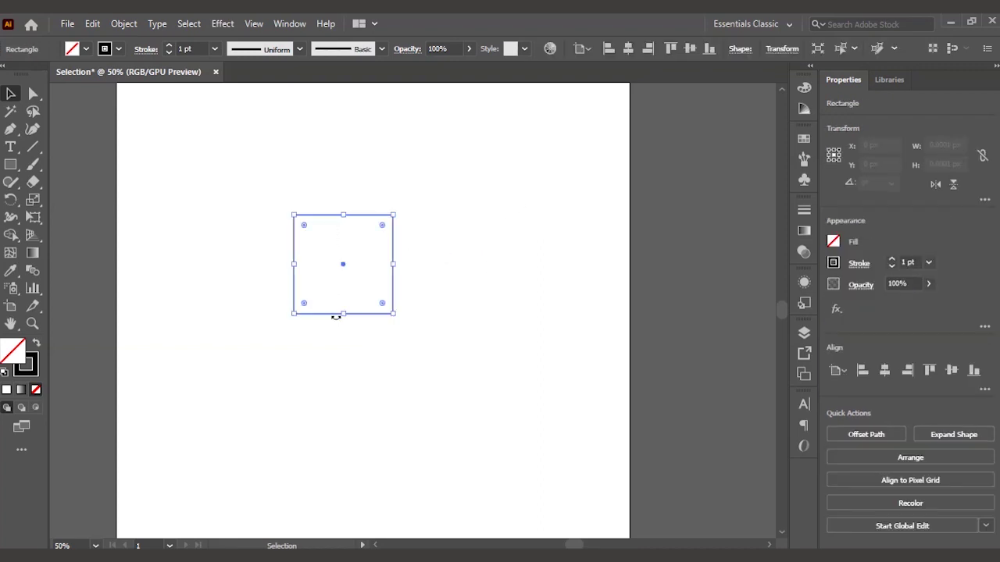
Paste three copies of the square and spread them out to the right of the original.
{"action": "key", "text": "ctrl+d"}
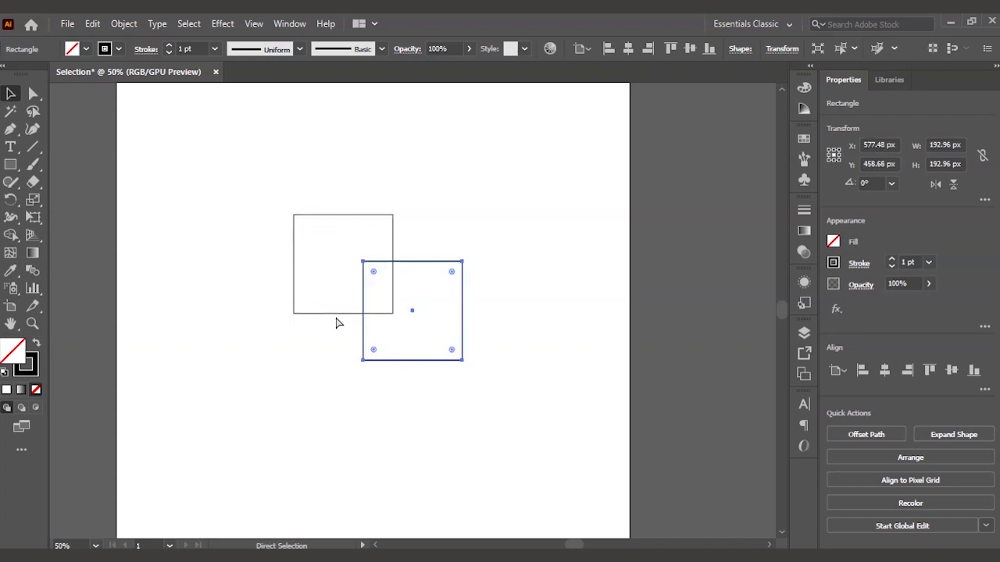
{"action": "left_click_drag", "start_coordinate": [438, 268], "coordinate": [502, 207]}
{"action": "left_click", "coordinate": [461, 341]}
{"action": "left_click_drag", "start_coordinate": [461, 341], "coordinate": [592, 372]}
{"action": "key", "text": "ctrl+v"}
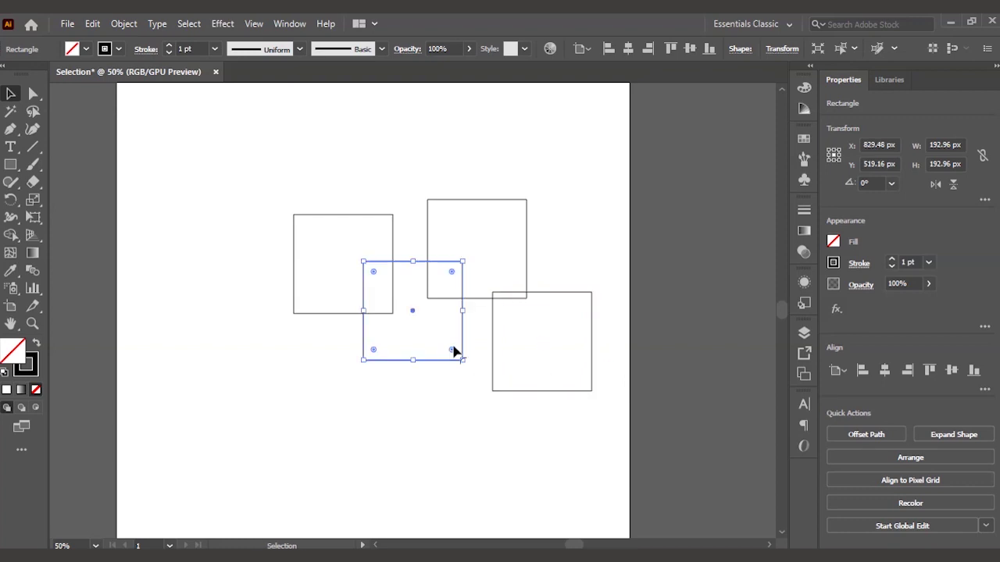
{"action": "left_click_drag", "start_coordinate": [425, 359], "coordinate": [443, 377]}
Delete the three pasted copies together and select the original square.
{"action": "left_click_drag", "start_coordinate": [584, 211], "coordinate": [429, 431]}
{"action": "key", "text": "Delete"}
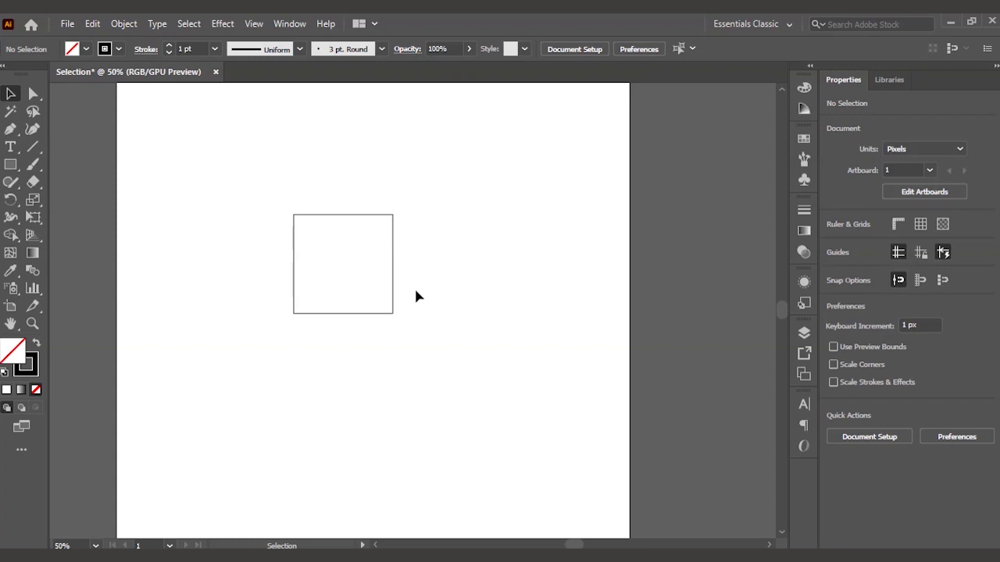
{"action": "left_click_drag", "start_coordinate": [434, 253], "coordinate": [332, 374]}
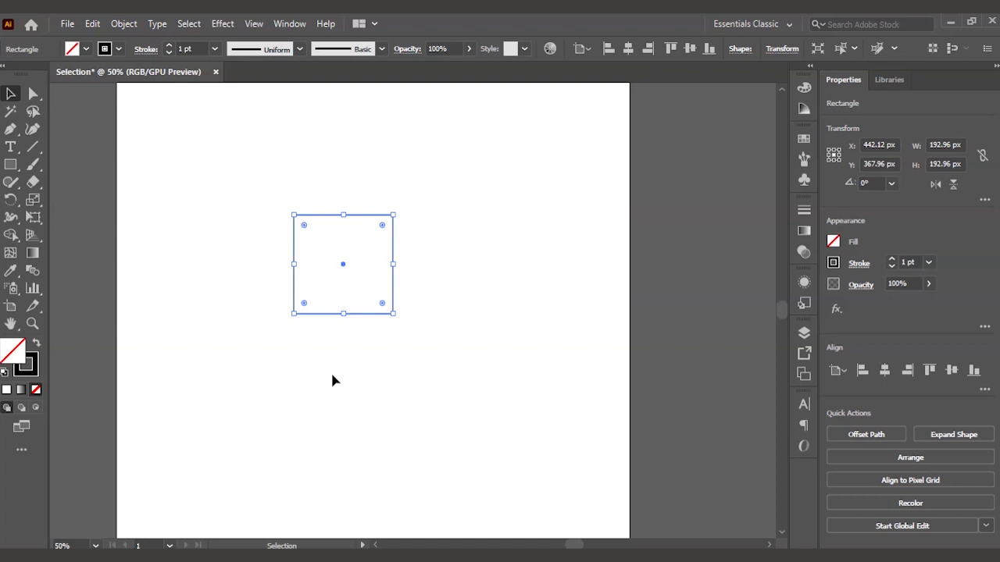
Copy and paste the square, and move the copy level with the original at about X 745, Y 368 px.
{"action": "key", "text": "ctrl+shift+a"}
{"action": "key", "text": "ctrl+a"}
{"action": "key", "text": "ctrl+c"}
{"action": "key", "text": "ctrl+v"}
{"action": "left_click_drag", "start_coordinate": [389, 363], "coordinate": [517, 295]}
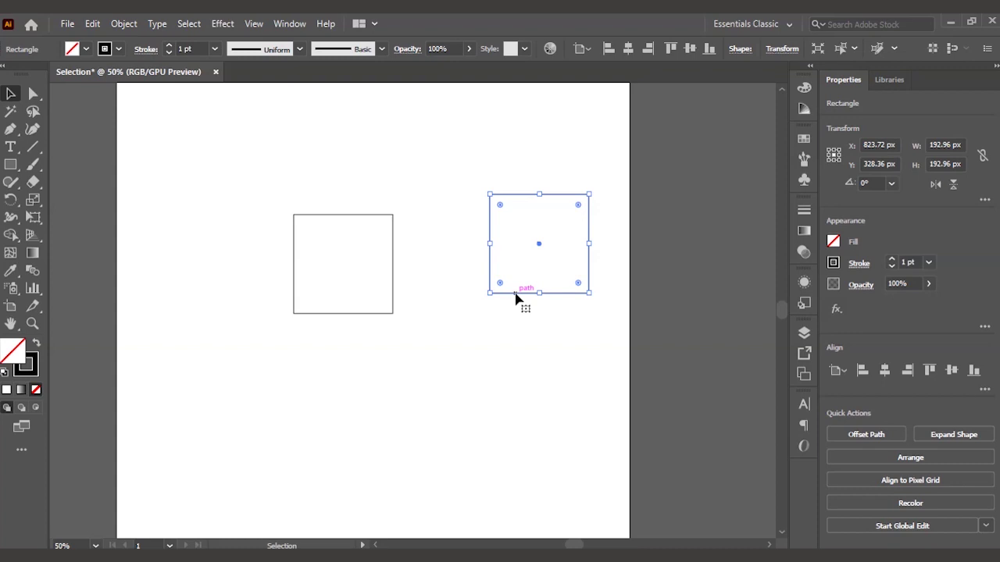
{"action": "left_click_drag", "start_coordinate": [515, 296], "coordinate": [470, 317]}
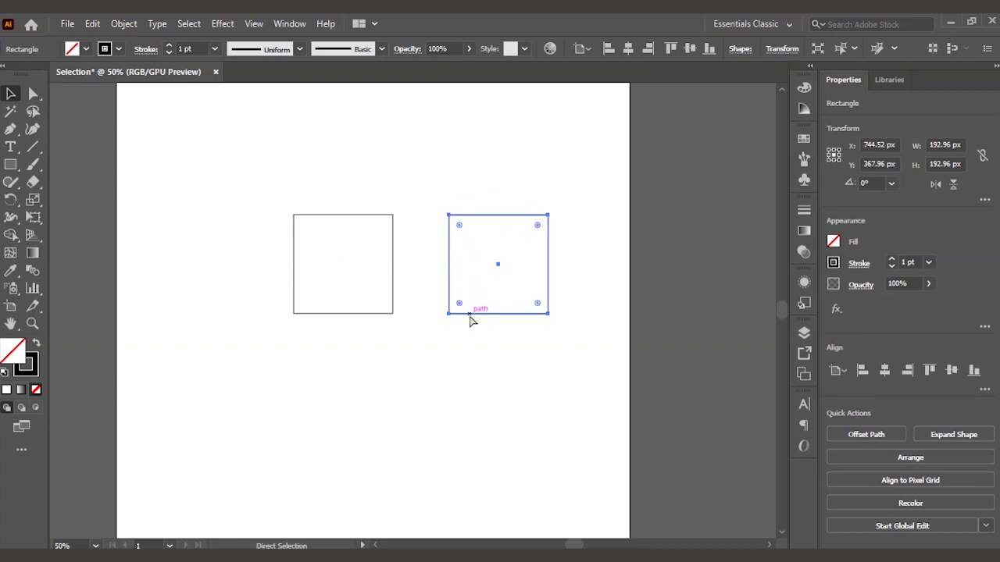
Delete the copied square beside the original and try undo and redo on the deletion.
{"action": "key", "text": "Delete"}
{"action": "key", "text": "a"}
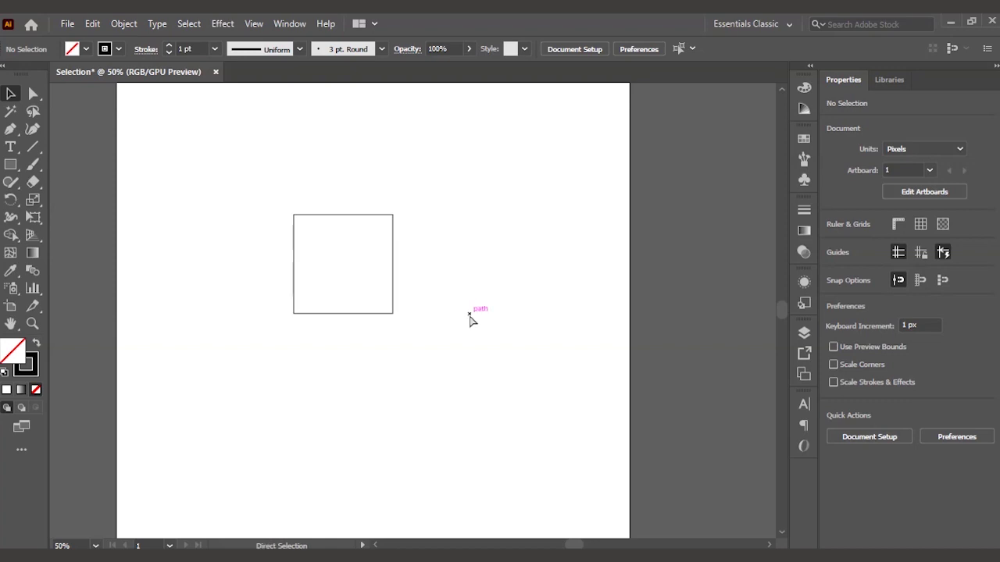
{"action": "key", "text": "ctrl+z"}
{"action": "key", "text": "ctrl+shift+z"}
Paste another copy of the square and move it close beside the original, roughly level with it.
{"action": "scroll", "coordinate": [478, 406], "scroll_direction": "down", "scroll_amount": 6}
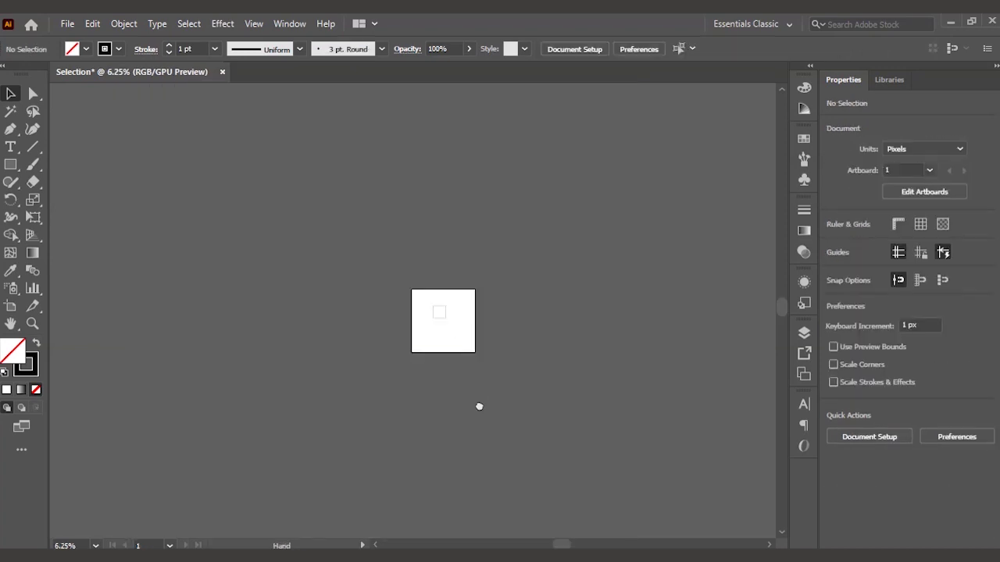
{"action": "scroll", "coordinate": [464, 359], "scroll_direction": "up", "scroll_amount": 4}
{"action": "key", "text": "ctrl+z"}
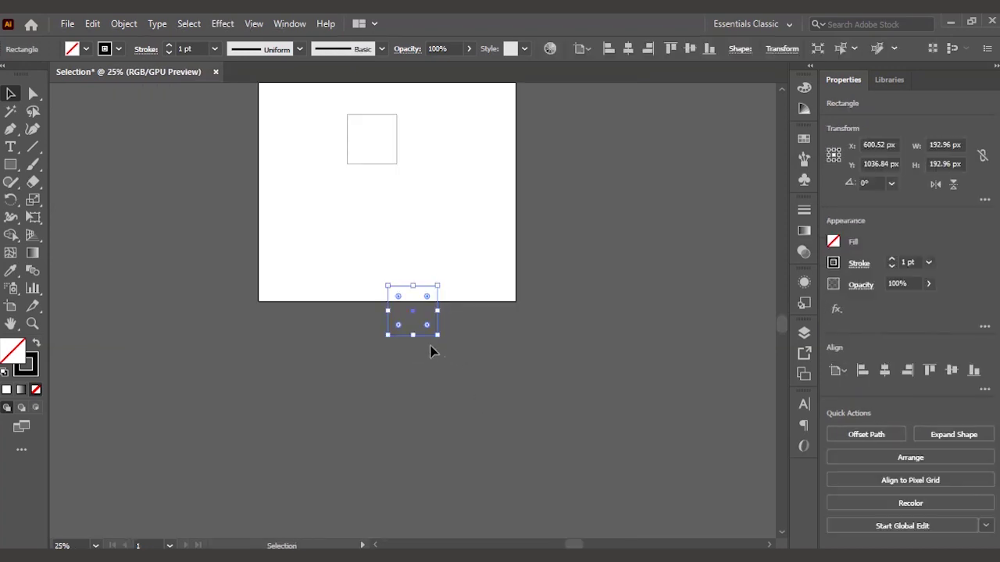
{"action": "left_click_drag", "start_coordinate": [426, 335], "coordinate": [448, 203]}
{"action": "scroll", "coordinate": [449, 151], "scroll_direction": "up", "scroll_amount": 3}
{"action": "left_click_drag", "start_coordinate": [449, 152], "coordinate": [513, 211]}
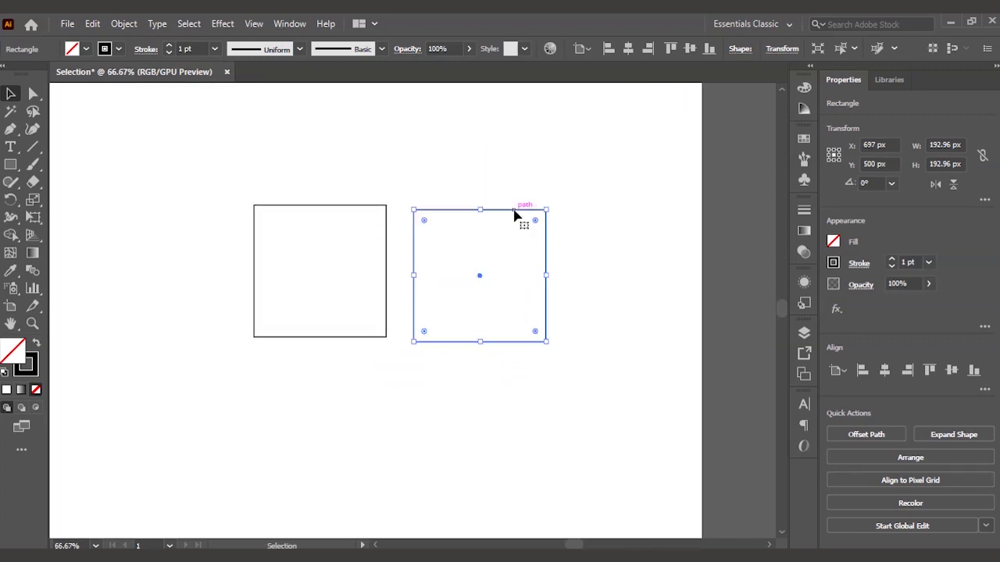
Swap the copy's fill and stroke to make it solid black, and move it to overlap the original square.
{"action": "left_click", "coordinate": [577, 216]}
{"action": "left_click", "coordinate": [500, 210]}
{"action": "left_click", "coordinate": [36, 344]}
{"action": "left_click", "coordinate": [476, 351]}
{"action": "left_click_drag", "start_coordinate": [453, 306], "coordinate": [387, 262]}
Give the unfilled original square a grey fill with the Eyedropper, and deselect it with the Selection tool.
{"action": "left_click", "coordinate": [336, 348]}
{"action": "left_click", "coordinate": [324, 337]}
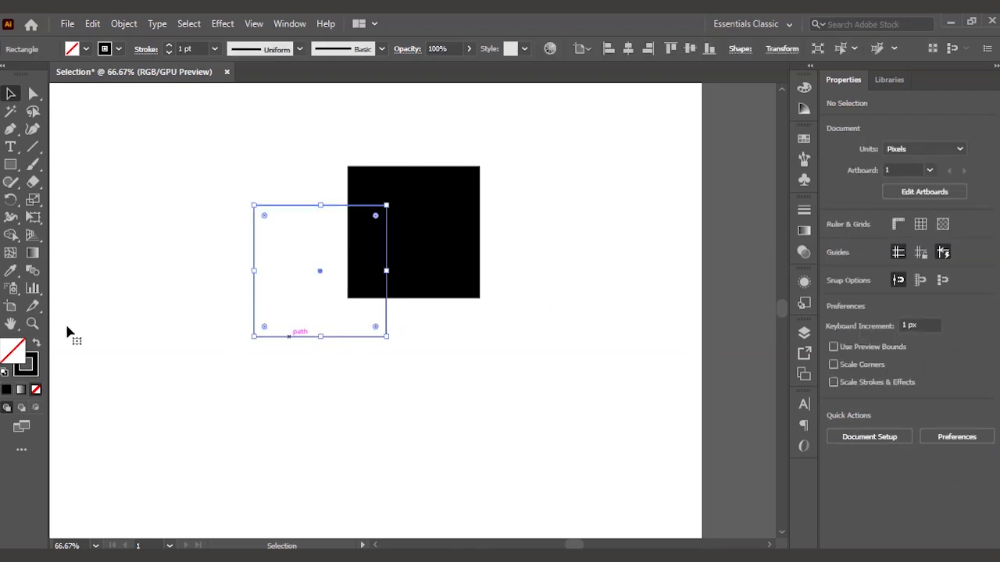
{"action": "left_click", "coordinate": [11, 271]}
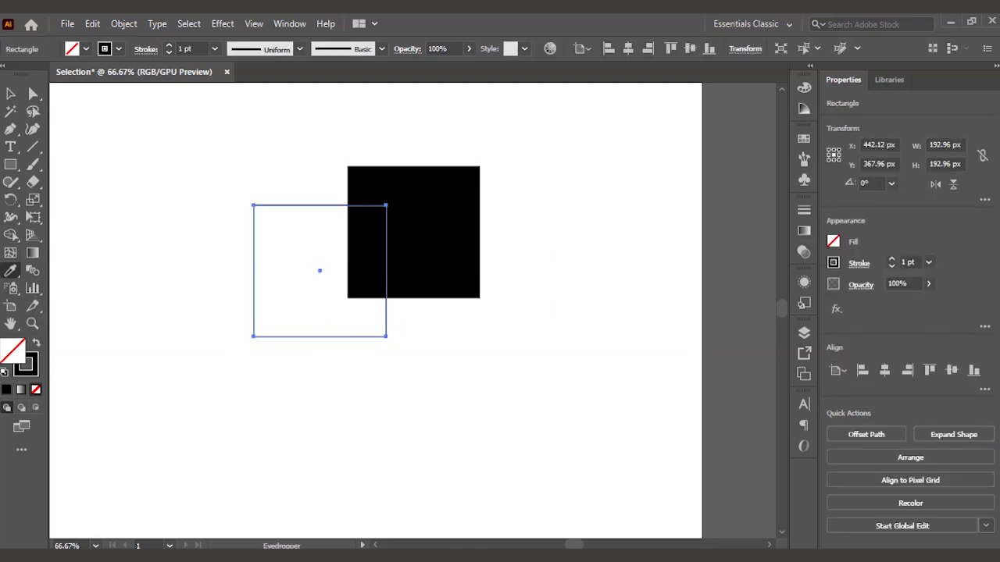
{"action": "left_click", "coordinate": [458, 294]}
{"action": "key", "text": "v"}
{"action": "left_click", "coordinate": [613, 295]}
Move the black square over the grey one, and shift it back towards the grey square's upper-right corner.
{"action": "left_click_drag", "start_coordinate": [475, 279], "coordinate": [398, 324]}
{"action": "scroll", "coordinate": [349, 269], "scroll_direction": "up", "scroll_amount": 2}
{"action": "scroll", "coordinate": [350, 269], "scroll_direction": "up", "scroll_amount": 5}
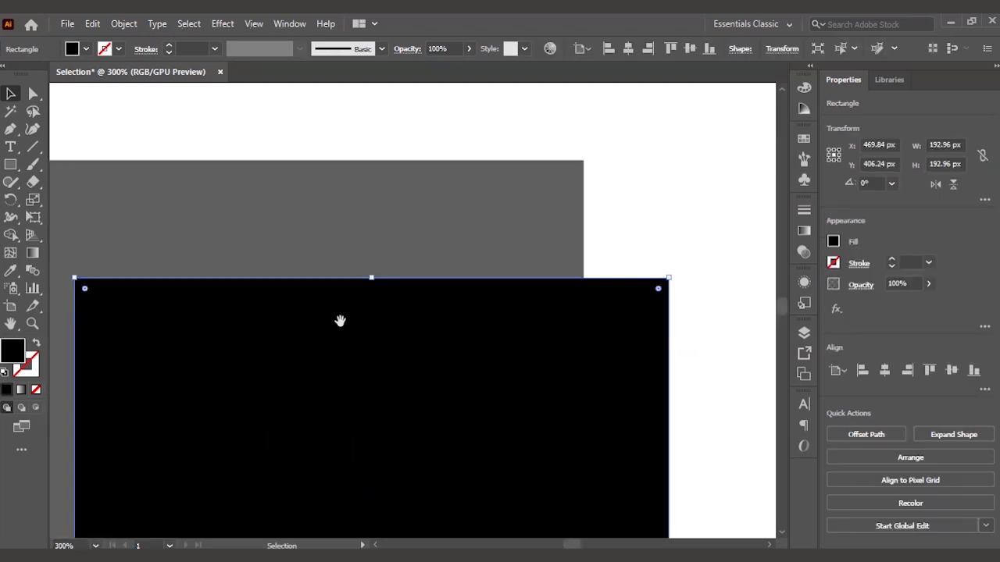
{"action": "left_click_drag", "start_coordinate": [479, 382], "coordinate": [491, 252]}
{"action": "scroll", "coordinate": [460, 353], "scroll_direction": "down", "scroll_amount": 1}
{"action": "scroll", "coordinate": [461, 353], "scroll_direction": "down", "scroll_amount": 1}
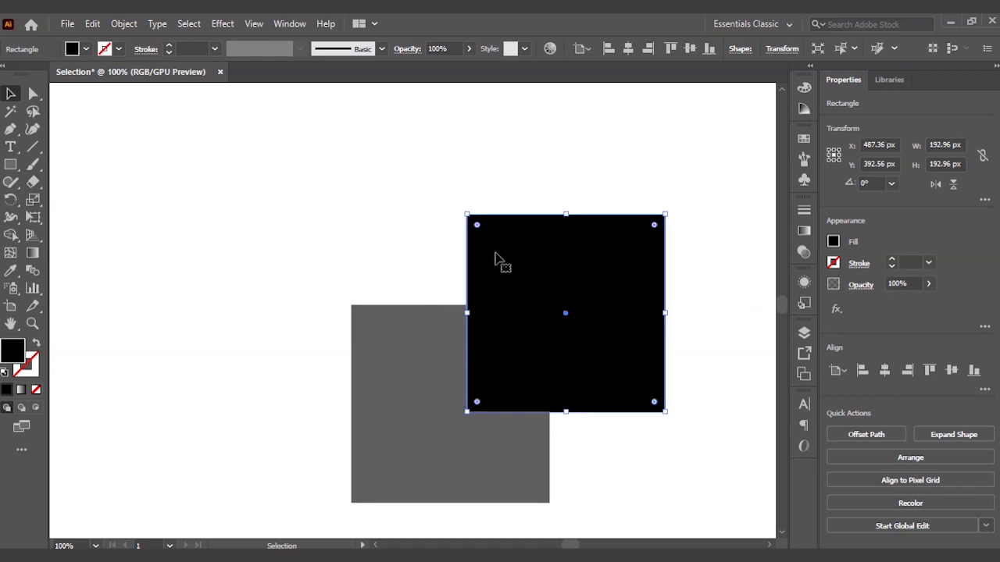
Duplicate the grey square by copying and pasting, and move the overlapping squares around.
{"action": "left_click", "coordinate": [397, 334]}
{"action": "key", "text": "ctrl+c"}
{"action": "key", "text": "ctrl+v"}
{"action": "left_click_drag", "start_coordinate": [451, 335], "coordinate": [560, 267]}
{"action": "left_click_drag", "start_coordinate": [513, 381], "coordinate": [586, 373]}
{"action": "left_click_drag", "start_coordinate": [546, 345], "coordinate": [517, 387]}
Undo the grey square's duplication, the overlapping moves, and the grey and black fills of the two squares.
{"action": "key", "text": "ctrl+z"}
{"action": "key", "text": "ctrl+z"}
{"action": "key", "text": "ctrl+z"}
{"action": "key", "text": "ctrl+z"}
{"action": "key", "text": "ctrl+z"}
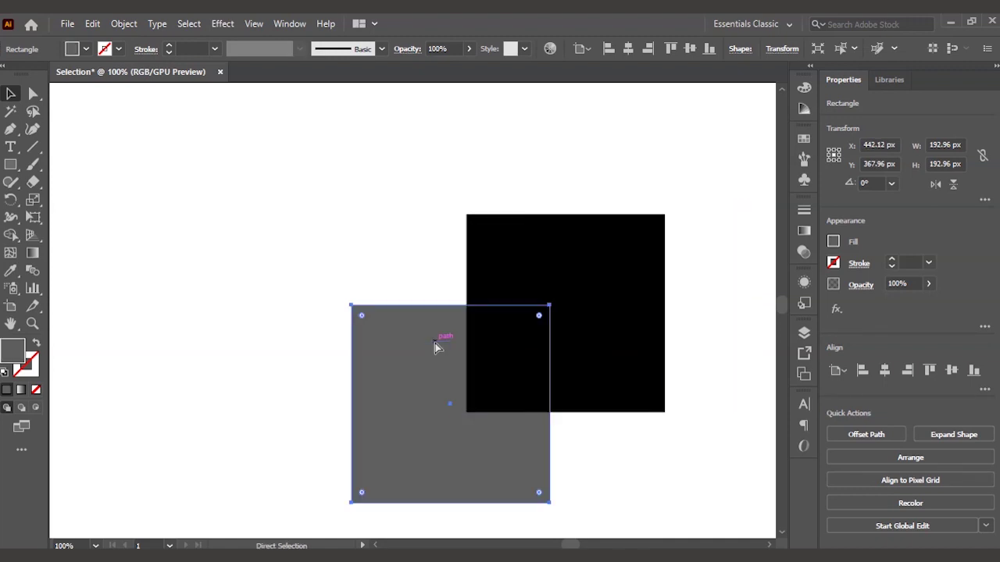
{"action": "key", "text": "ctrl+z"}
{"action": "key", "text": "ctrl+z"}
{"action": "key", "text": "ctrl+z"}
{"action": "key", "text": "ctrl+z"}
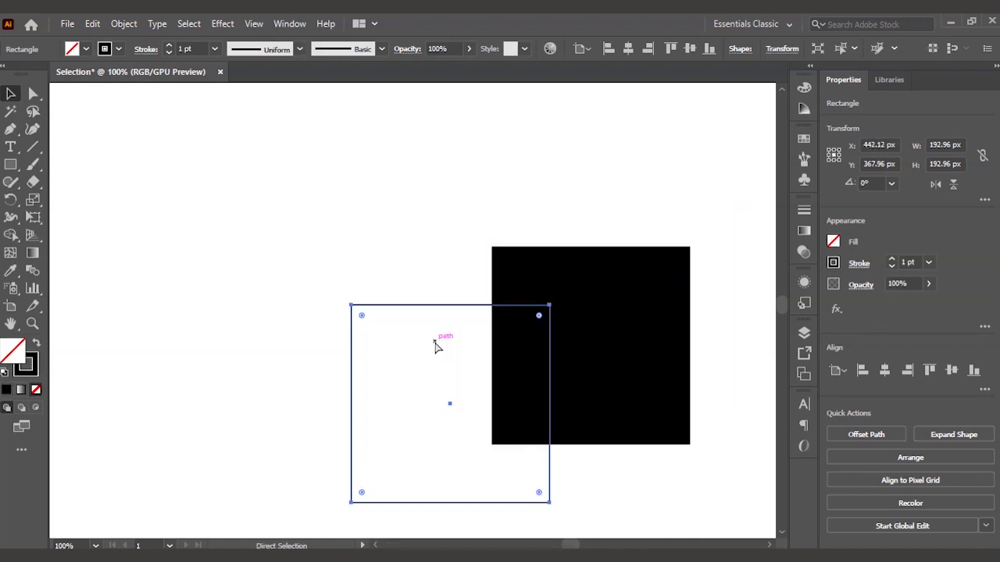
{"action": "key", "text": "ctrl+z"}
{"action": "key", "text": "ctrl+z"}
{"action": "key", "text": "ctrl+z"}
Remove the unfilled copy at the lower right of the original square.
{"action": "scroll", "coordinate": [430, 343], "scroll_direction": "down", "scroll_amount": 2}
{"action": "scroll", "coordinate": [419, 344], "scroll_direction": "up", "scroll_amount": 2}
{"action": "left_click_drag", "start_coordinate": [355, 326], "coordinate": [359, 227]}
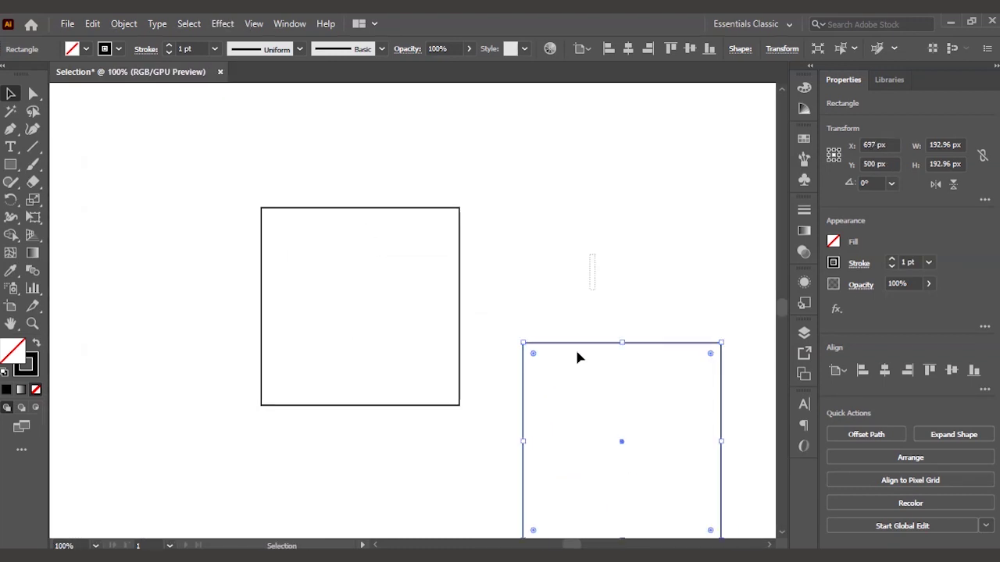
{"action": "key", "text": "ctrl+z"}
{"action": "scroll", "coordinate": [537, 429], "scroll_direction": "down", "scroll_amount": 1}
{"action": "left_click_drag", "start_coordinate": [545, 424], "coordinate": [391, 338]}
{"action": "scroll", "coordinate": [484, 373], "scroll_direction": "down", "scroll_amount": 1}
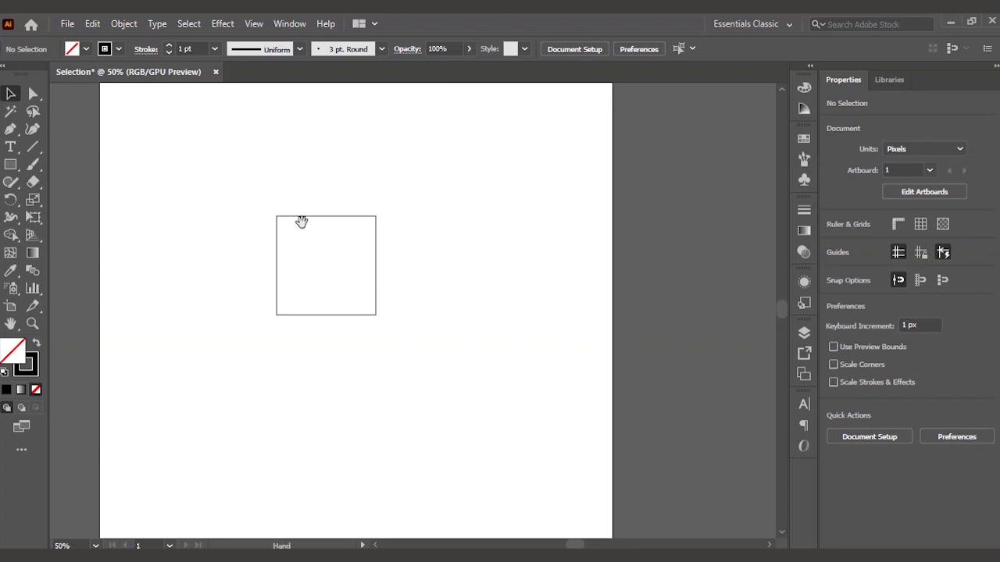
Shrink the remaining square proportionally to about 71 x 71 px, centred at about X 381, Y 307 px.
{"action": "left_click_drag", "start_coordinate": [302, 221], "coordinate": [346, 270]}
{"action": "left_click", "coordinate": [364, 262]}
{"action": "left_click_drag", "start_coordinate": [422, 360], "coordinate": [360, 297]}
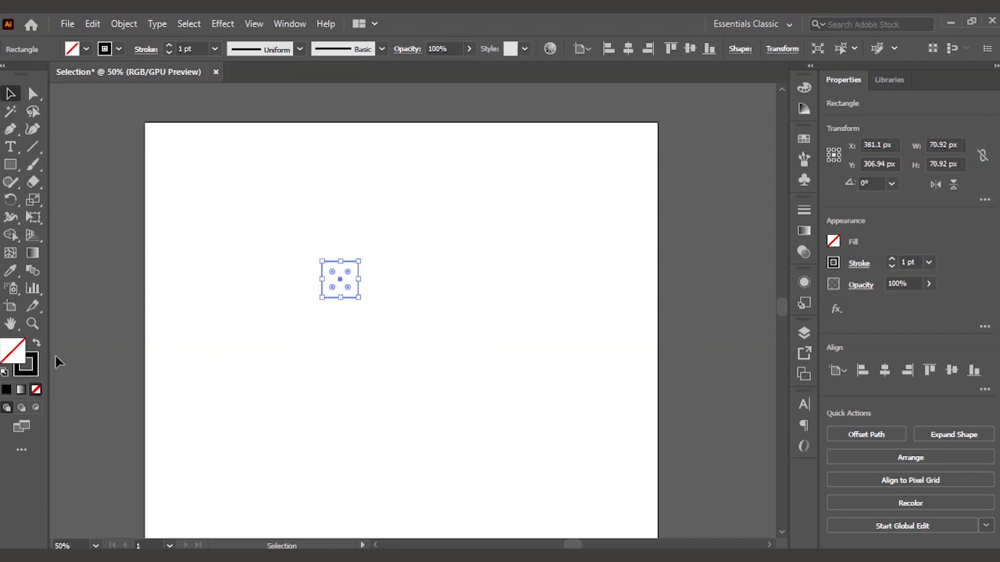
Set the small square's fill colour to near-black 020202 and deselect it.
{"action": "double_click", "coordinate": [14, 350]}
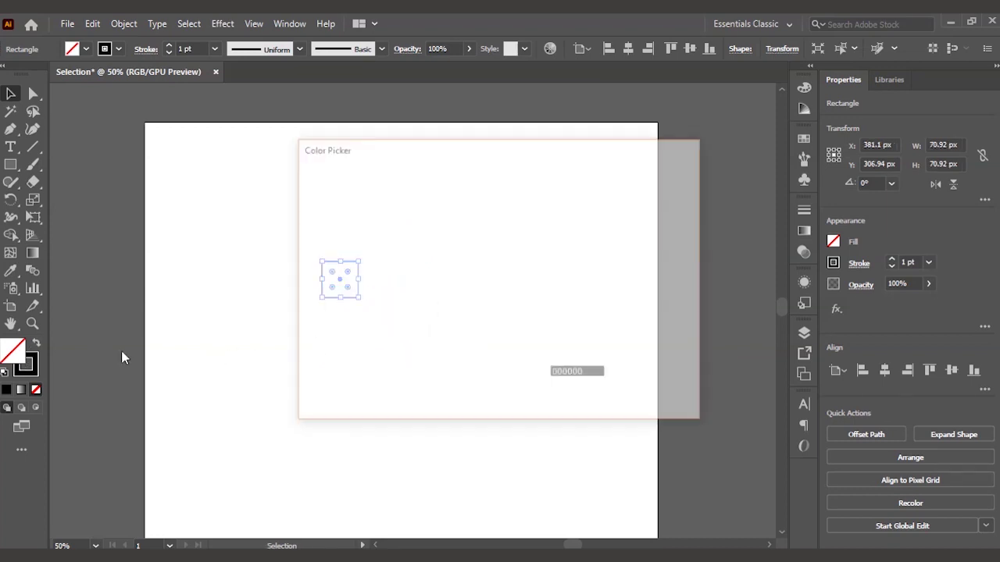
{"action": "left_click", "coordinate": [310, 376]}
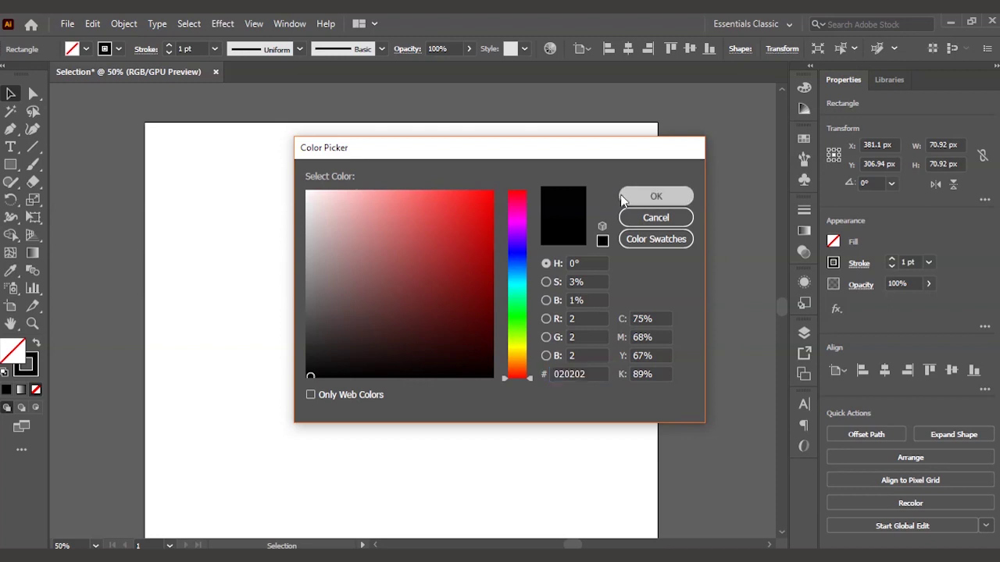
{"action": "left_click", "coordinate": [656, 196]}
{"action": "left_click", "coordinate": [427, 297]}
Move the filled square up and to the left by its interior to about X 252, Y 202 px, and deselect it.
{"action": "left_click_drag", "start_coordinate": [340, 289], "coordinate": [274, 235]}
{"action": "left_click", "coordinate": [340, 218]}
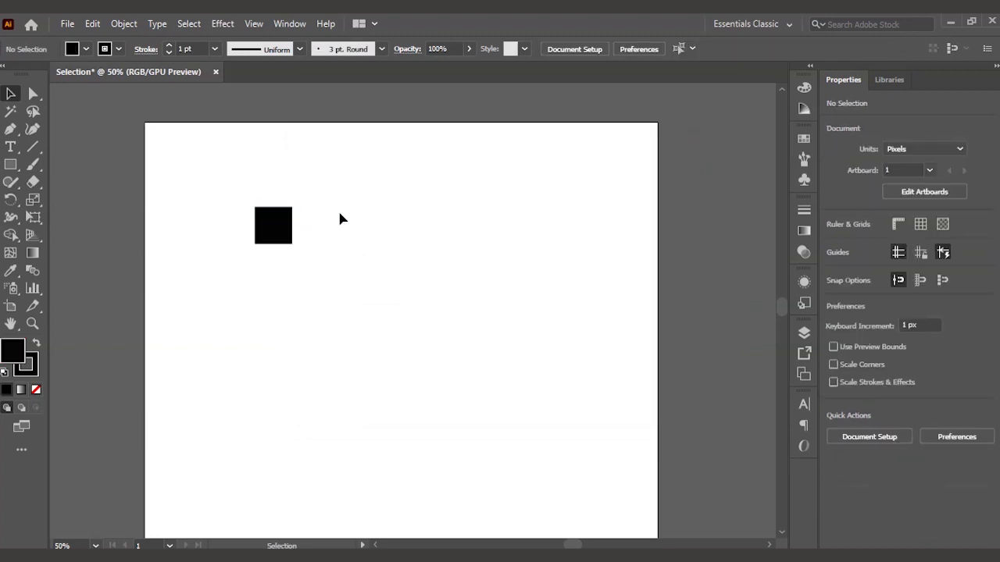
{"action": "scroll", "coordinate": [227, 216], "scroll_direction": "up", "scroll_amount": 1}
{"action": "mouse_move", "coordinate": [286, 196]}
{"action": "left_mouse_down"}
{"action": "mouse_move", "coordinate": [352, 239]}
{"action": "mouse_move", "coordinate": [307, 252]}
{"action": "mouse_move", "coordinate": [268, 197]}
{"action": "left_mouse_up"}
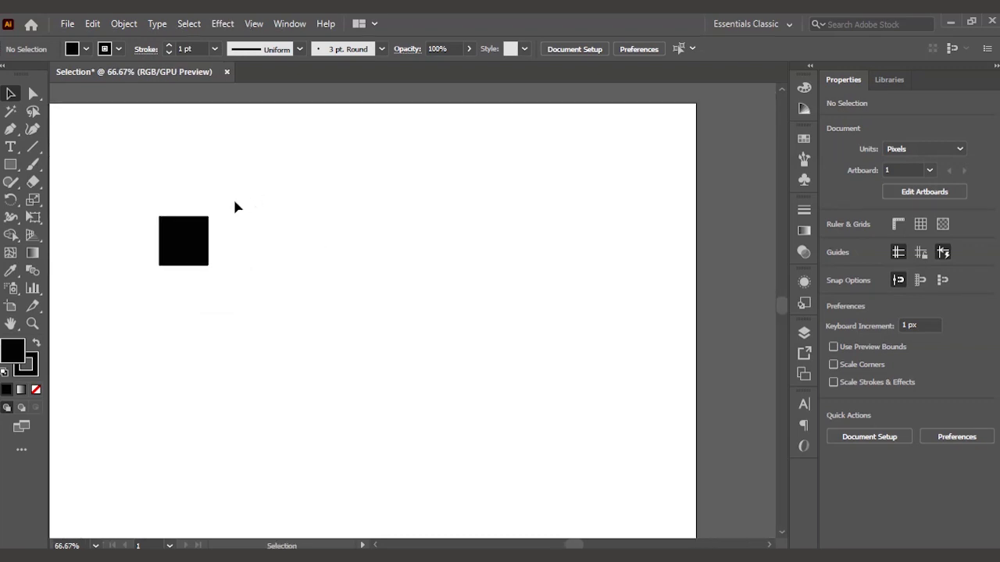
Try pasting a copy while the black square is selected, undo the paste, and reselect the square.
{"action": "left_click", "coordinate": [181, 241]}
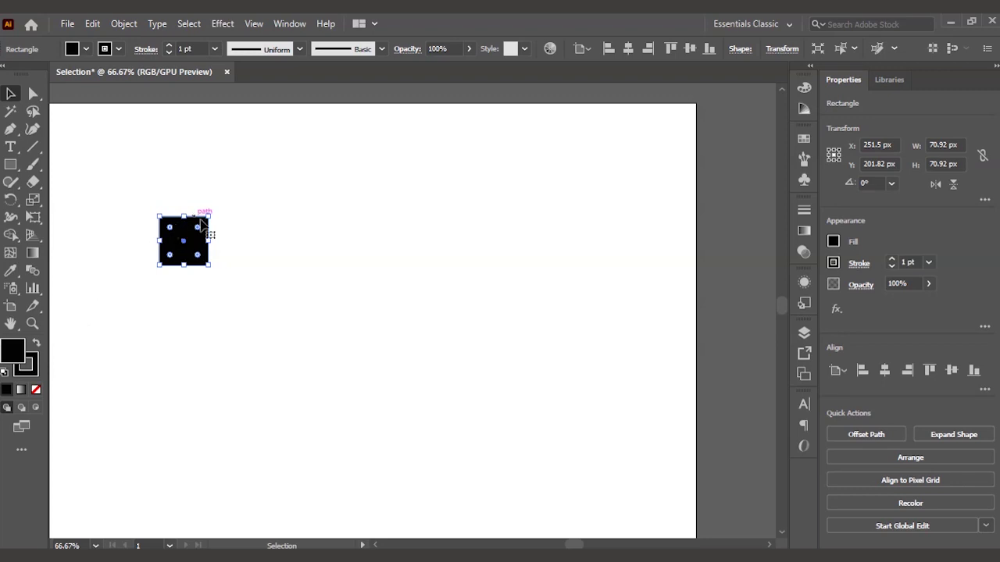
{"action": "left_click_drag", "start_coordinate": [207, 212], "coordinate": [283, 247]}
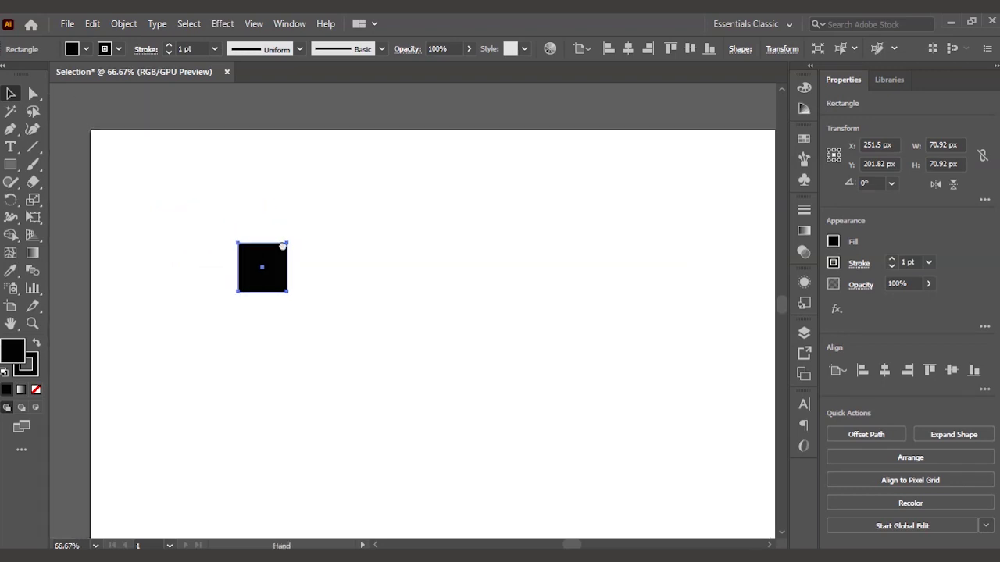
{"action": "key", "text": "ctrl"}
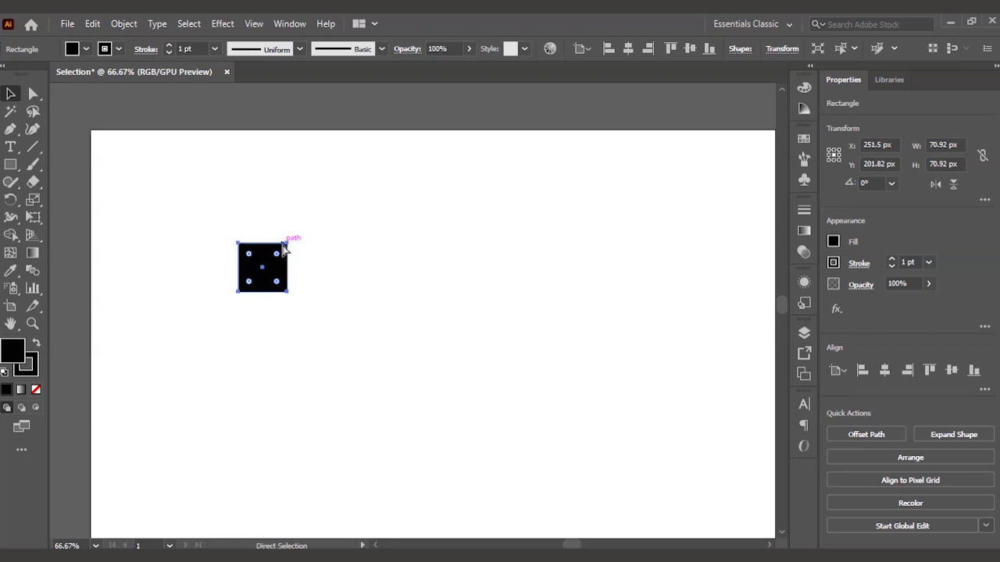
{"action": "key", "text": "ctrl"}
{"action": "key", "text": "ctrl+v"}
{"action": "key", "text": "ctrl+z"}
{"action": "left_click", "coordinate": [293, 267]}
{"action": "left_click", "coordinate": [284, 270]}
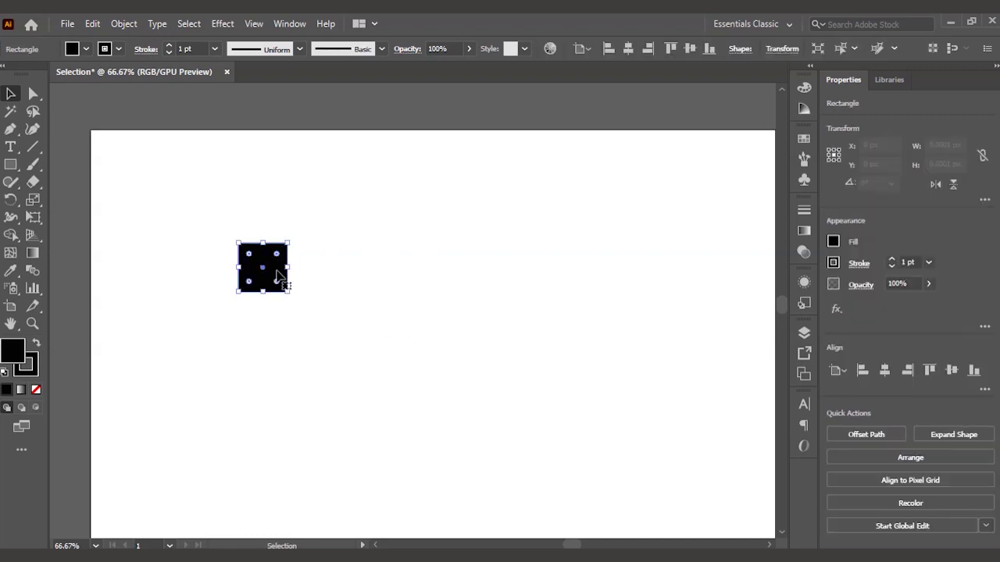
Duplicate the black square to its lower right at about X 331, Y 233 px, undoing further changes to the duplicate.
{"action": "key", "text": "ctrl+plus"}
{"action": "key", "text": "ctrl+plus"}
{"action": "key", "text": "ctrl+plus"}
{"action": "left_click", "coordinate": [379, 233]}
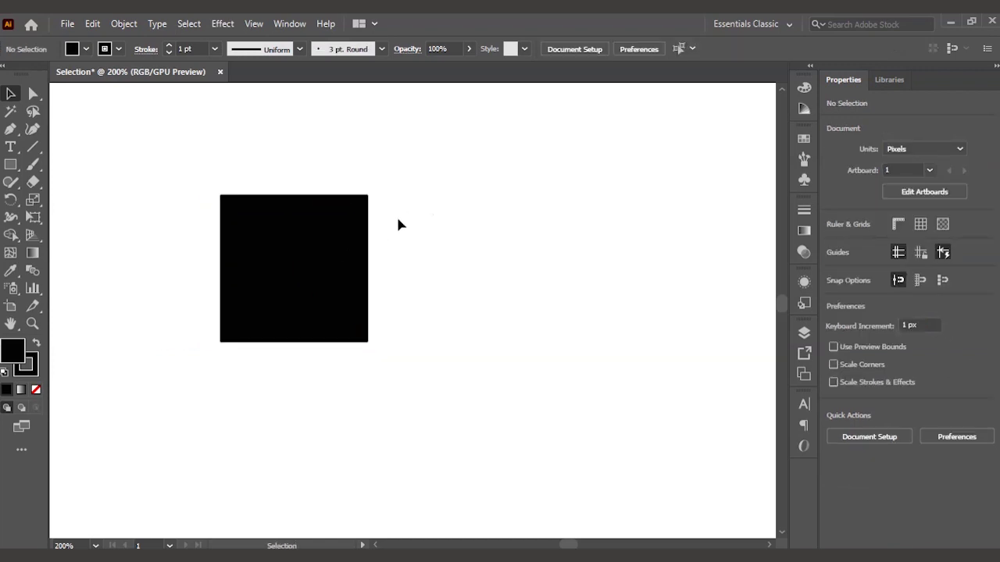
{"action": "left_click", "coordinate": [310, 267]}
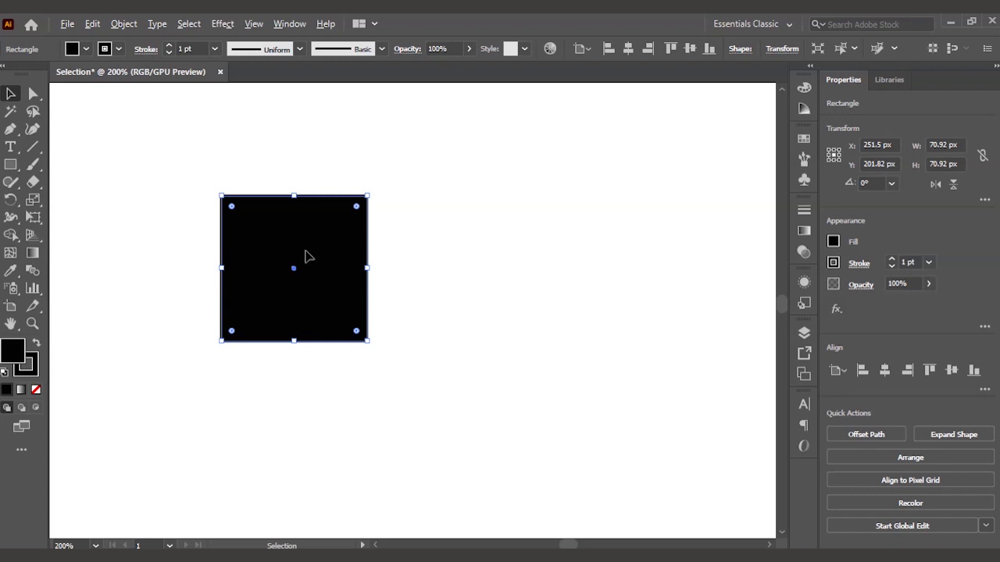
{"action": "left_click_drag", "start_coordinate": [332, 261], "coordinate": [630, 391]}
{"action": "left_click", "coordinate": [618, 220]}
{"action": "key", "text": "ctrl+z"}
{"action": "key", "text": "ctrl+z"}
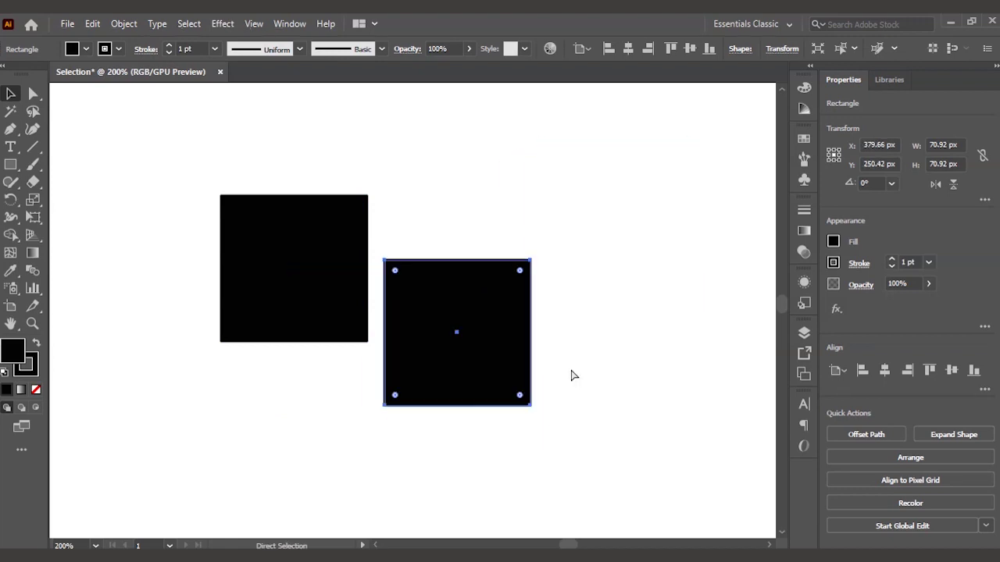
Move the duplicate up and right to about X 362, Y 185 px, trying undo and redo and undoing a further downward move.
{"action": "left_click_drag", "start_coordinate": [508, 369], "coordinate": [535, 286]}
{"action": "key", "text": "ctrl+z"}
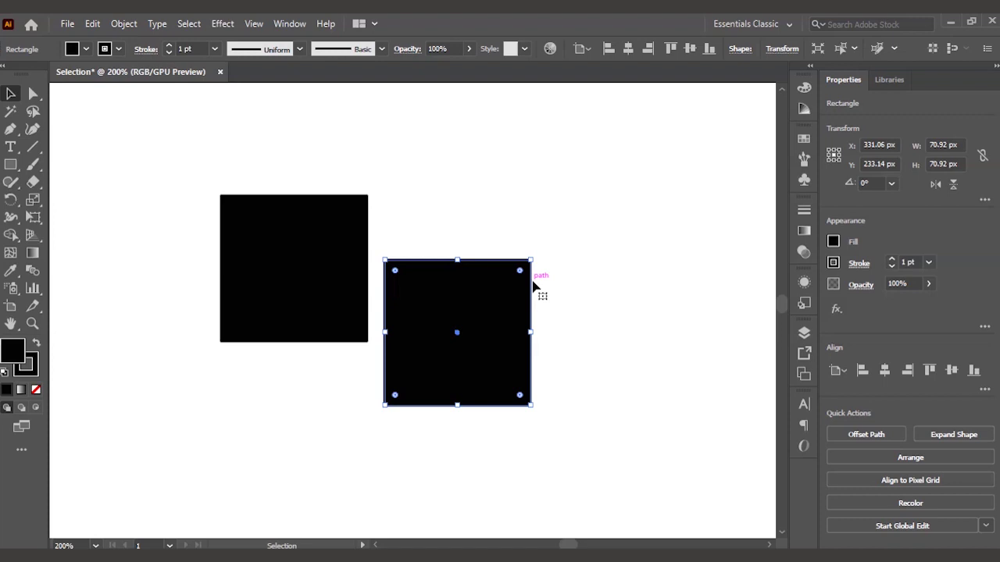
{"action": "key", "text": "ctrl+shift+z"}
{"action": "key", "text": "ctrl+shift+z"}
{"action": "left_click_drag", "start_coordinate": [537, 292], "coordinate": [538, 461]}
{"action": "key", "text": "ctrl+z"}
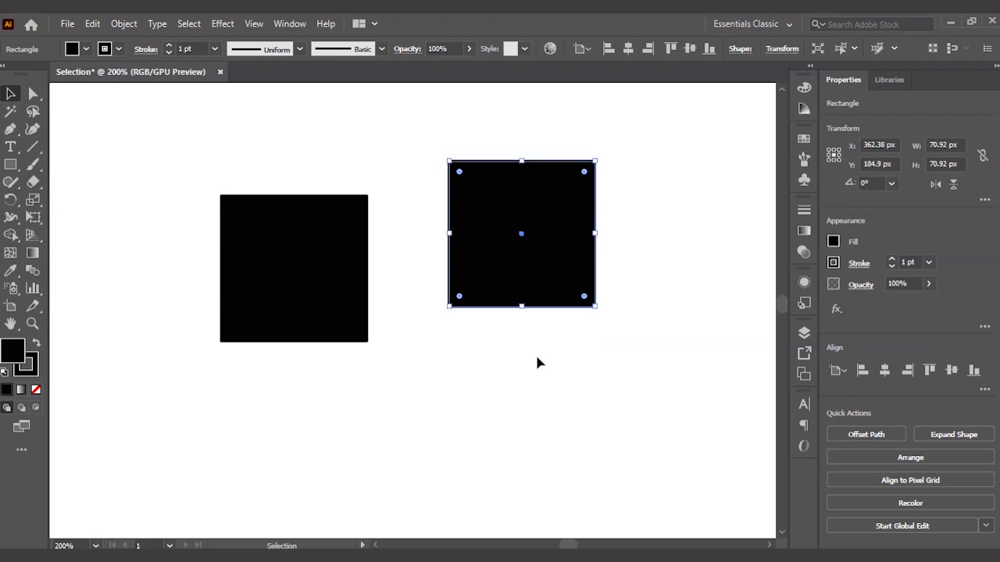
Delete the duplicate square, and try moving the remaining black square to the right twice, undoing each move.
{"action": "key", "text": "Delete"}
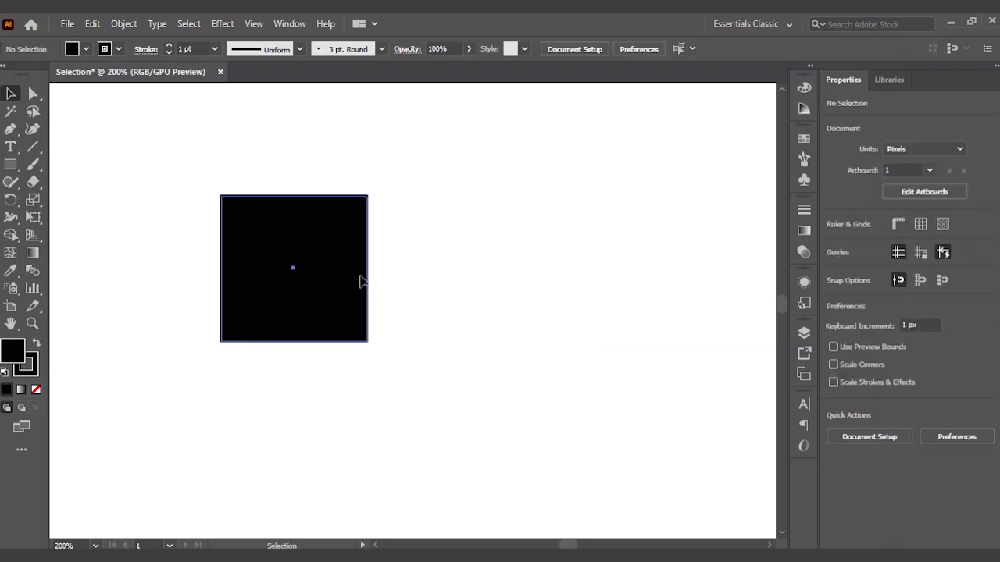
{"action": "left_click", "coordinate": [328, 292]}
{"action": "left_click_drag", "start_coordinate": [308, 299], "coordinate": [556, 279]}
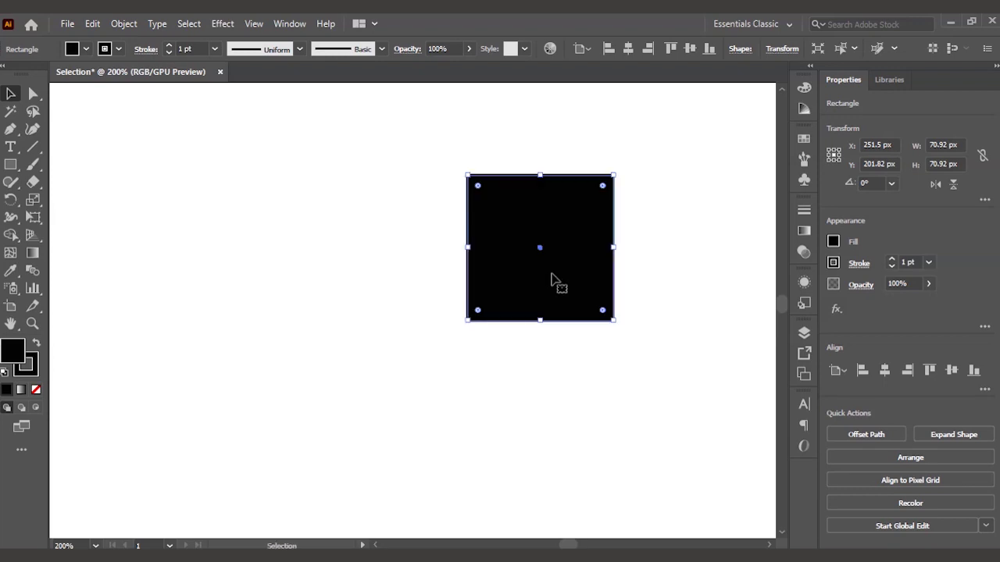
{"action": "key", "text": "ctrl+z"}
{"action": "left_click", "coordinate": [556, 266]}
{"action": "left_click_drag", "start_coordinate": [355, 265], "coordinate": [558, 249]}
{"action": "key", "text": "ctrl+z"}
{"action": "left_click", "coordinate": [487, 249]}
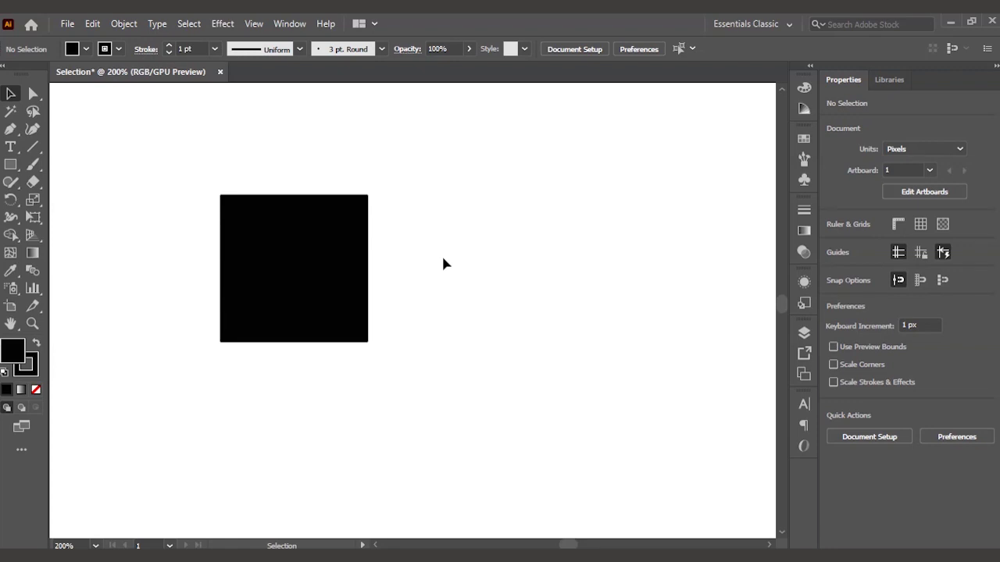
Try moving the black square down and to the right twice, undoing each move.
{"action": "left_click", "coordinate": [346, 239]}
{"action": "key", "text": "space"}
{"action": "left_click_drag", "start_coordinate": [424, 227], "coordinate": [290, 227]}
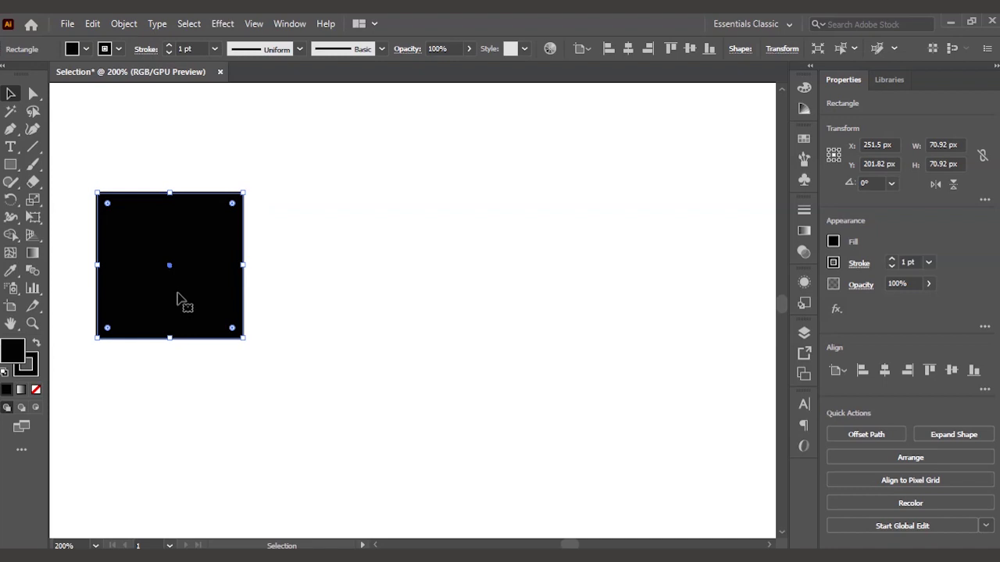
{"action": "left_click_drag", "start_coordinate": [155, 303], "coordinate": [223, 301]}
{"action": "left_click", "coordinate": [318, 255]}
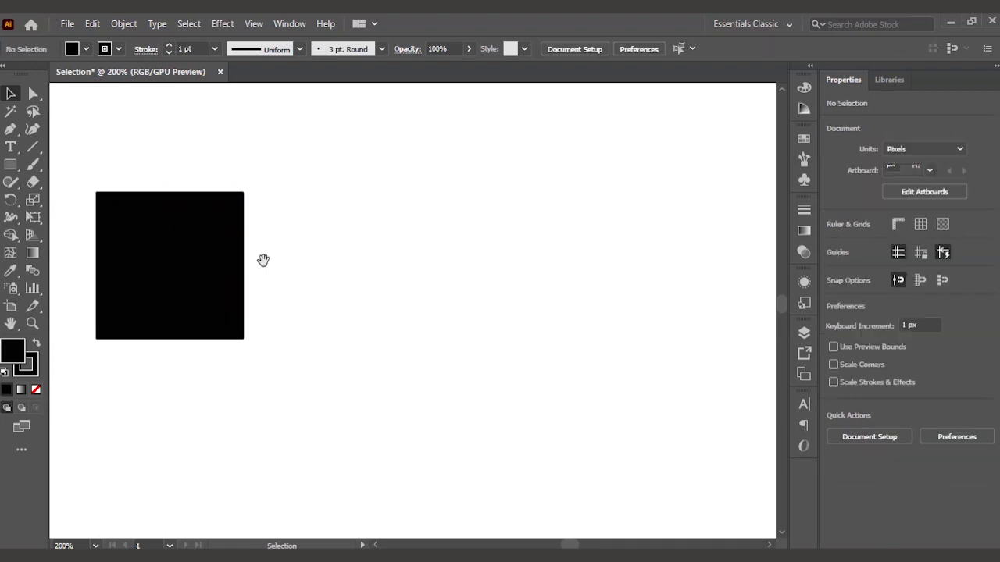
{"action": "left_click_drag", "start_coordinate": [263, 258], "coordinate": [377, 241]}
{"action": "left_click_drag", "start_coordinate": [322, 254], "coordinate": [480, 355]}
{"action": "key", "text": "ctrl+z"}
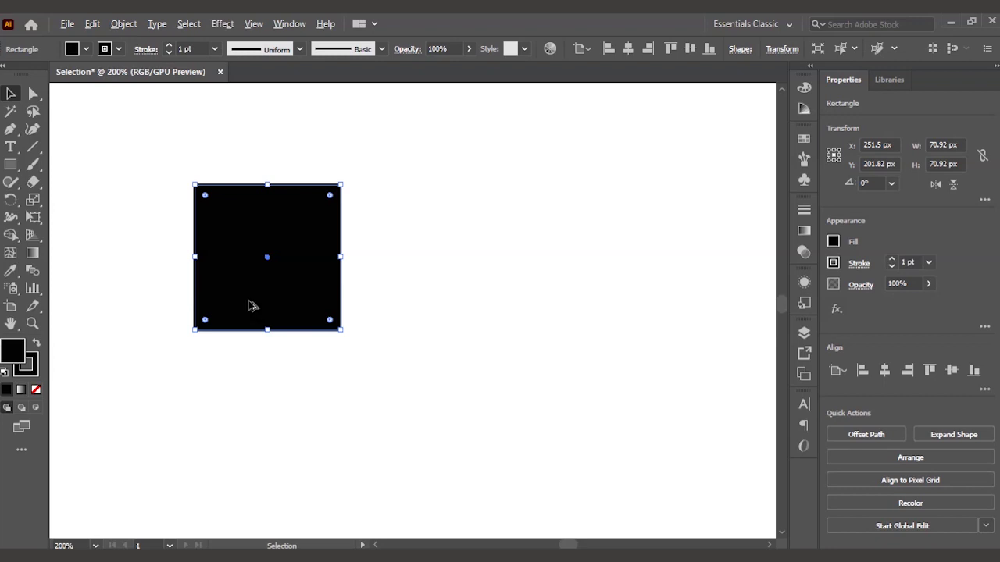
{"action": "left_click_drag", "start_coordinate": [246, 305], "coordinate": [453, 469]}
{"action": "key", "text": "ctrl+z"}
Duplicate the black square horizontally, flush against its right edge at X 322.42, Y 201.82 px, and deselect the copy.
{"action": "left_click_drag", "start_coordinate": [275, 277], "coordinate": [244, 276]}
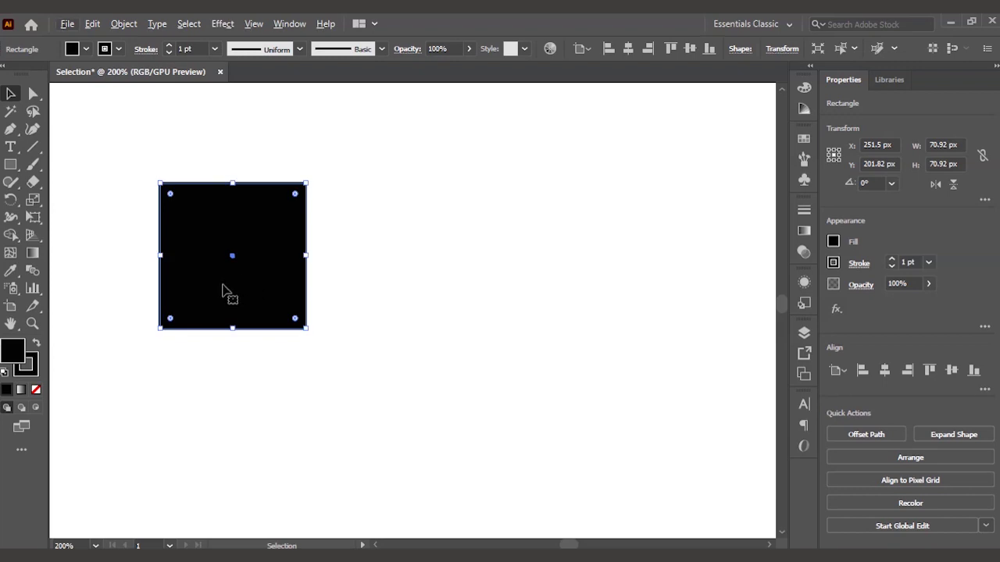
{"action": "left_click_drag", "start_coordinate": [197, 291], "coordinate": [338, 289], "text": "alt+shift"}
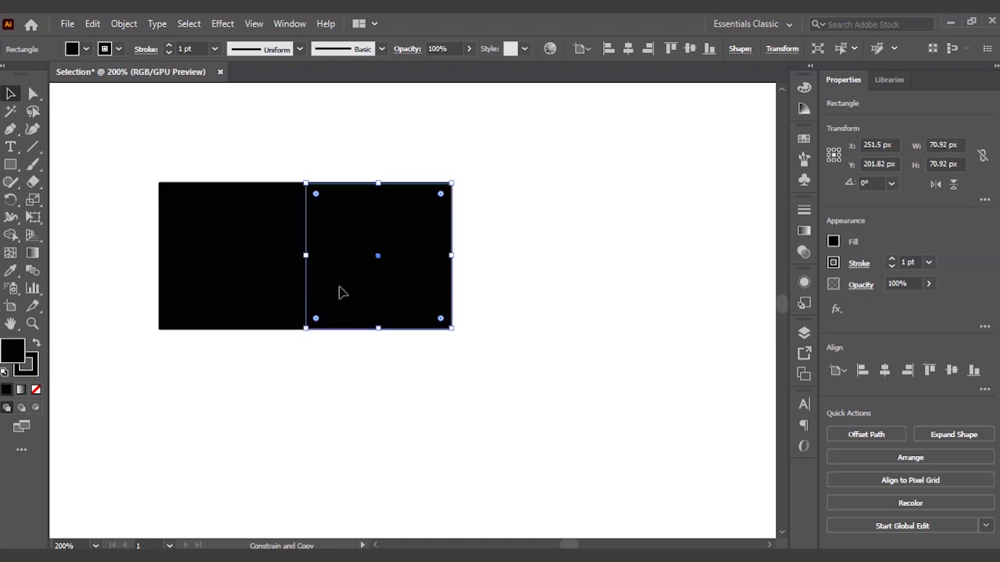
{"action": "scroll", "coordinate": [304, 262], "scroll_direction": "up", "scroll_amount": 7}
{"action": "scroll", "coordinate": [301, 266], "scroll_direction": "down", "scroll_amount": 7}
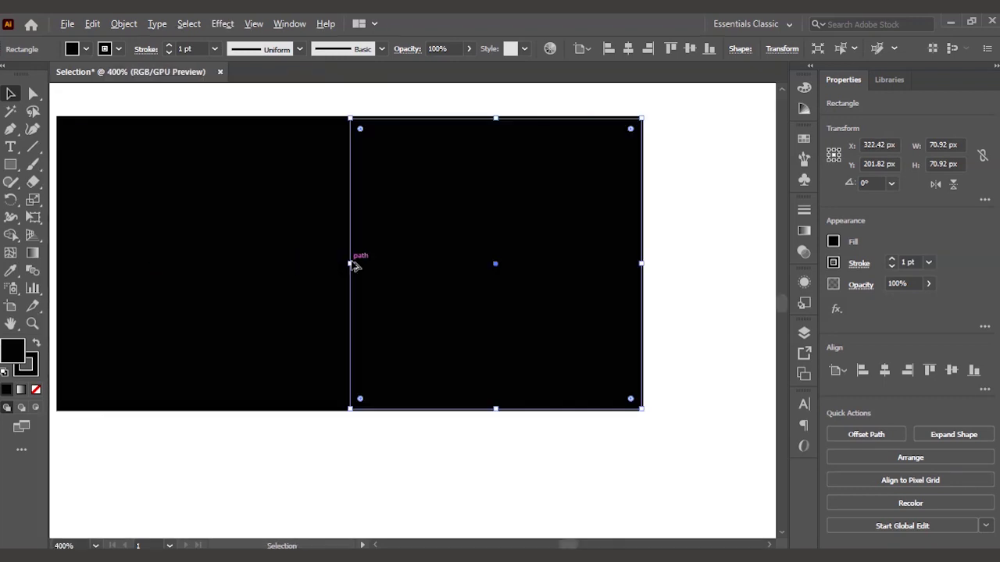
{"action": "left_click_drag", "start_coordinate": [375, 283], "coordinate": [469, 272]}
{"action": "left_click", "coordinate": [482, 169]}
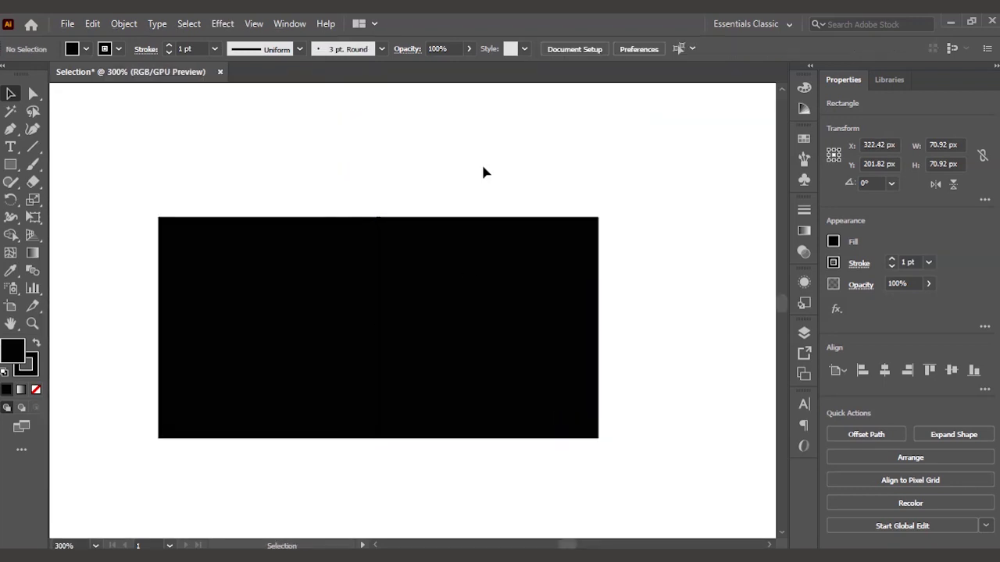
{"action": "left_click_drag", "start_coordinate": [509, 306], "coordinate": [430, 284]}
{"action": "scroll", "coordinate": [430, 283], "scroll_direction": "down", "scroll_amount": 2}
{"action": "scroll", "coordinate": [432, 286], "scroll_direction": "right", "scroll_amount": 3}
{"action": "scroll", "coordinate": [432, 285], "scroll_direction": "up", "scroll_amount": 1}
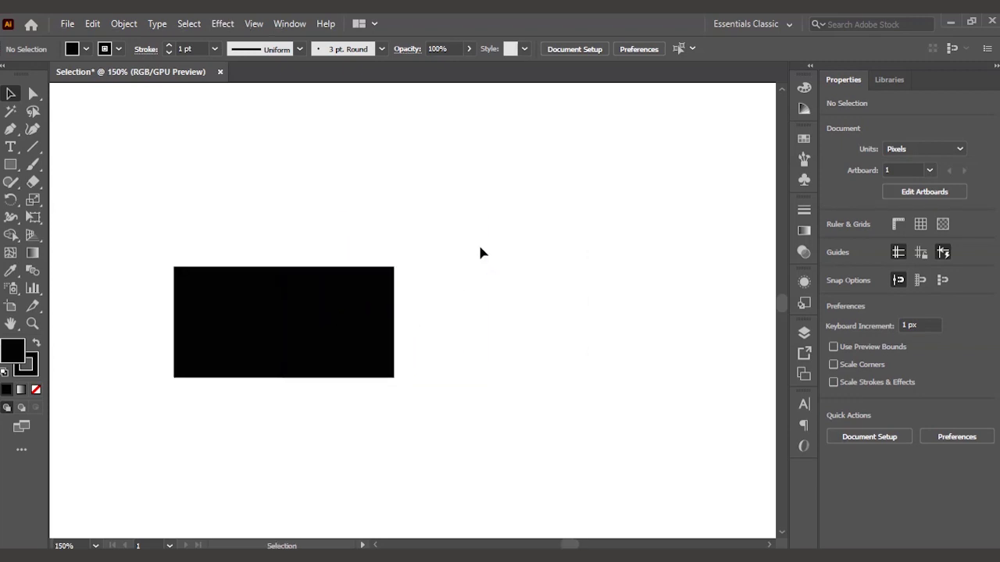
Duplicate the second square flush against its right edge to form a row of three squares, and deselect.
{"action": "left_click", "coordinate": [375, 339]}
{"action": "left_click_drag", "start_coordinate": [522, 329], "coordinate": [478, 325]}
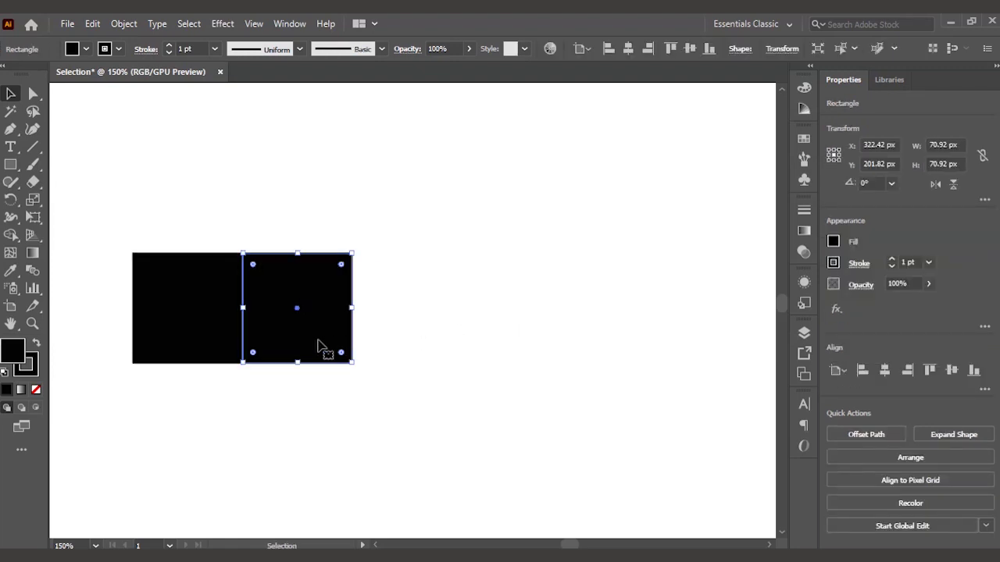
{"action": "left_click_drag", "start_coordinate": [286, 339], "coordinate": [394, 331]}
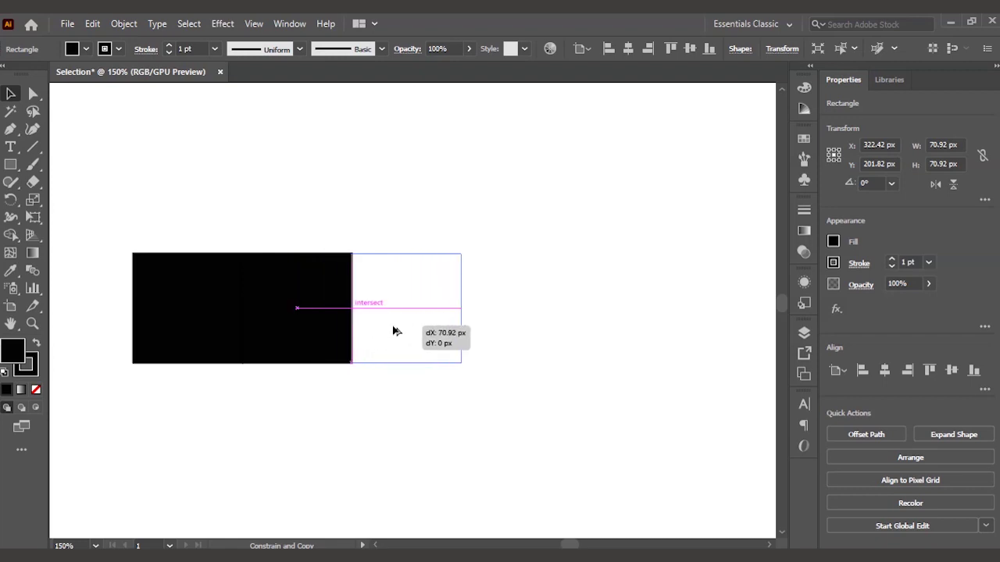
{"action": "left_click_drag", "start_coordinate": [394, 331], "coordinate": [394, 352]}
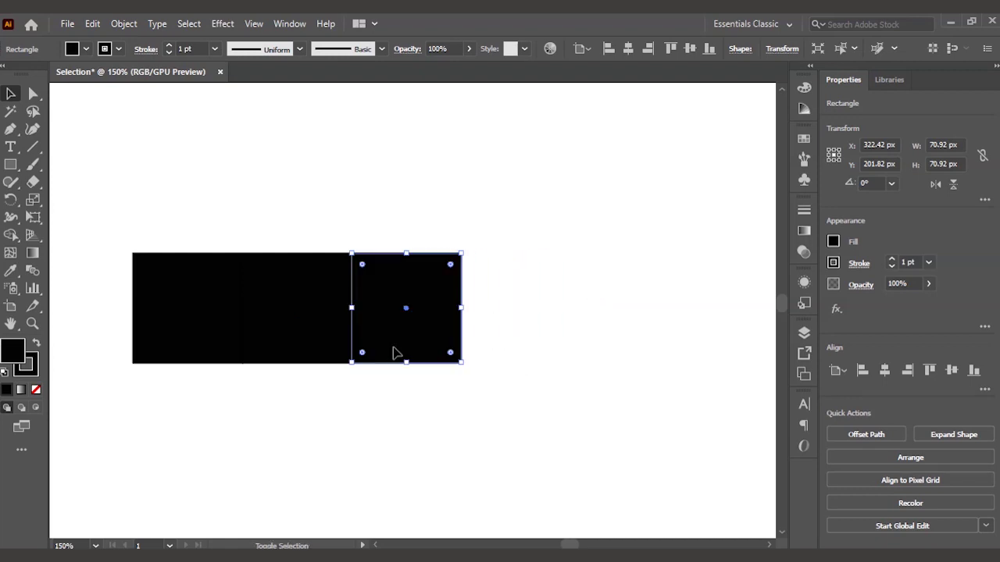
{"action": "left_click", "coordinate": [503, 292]}
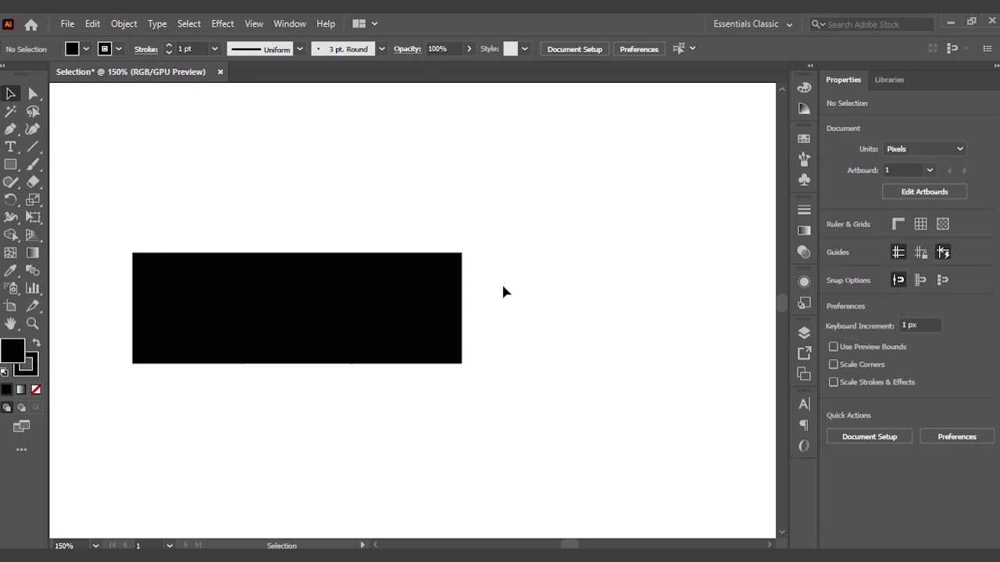
Delete the middle and rightmost squares of the row, keeping only the original black square.
{"action": "scroll", "coordinate": [503, 292], "scroll_direction": "down", "scroll_amount": 1}
{"action": "key", "text": "space"}
{"action": "left_click_drag", "start_coordinate": [510, 293], "coordinate": [433, 267]}
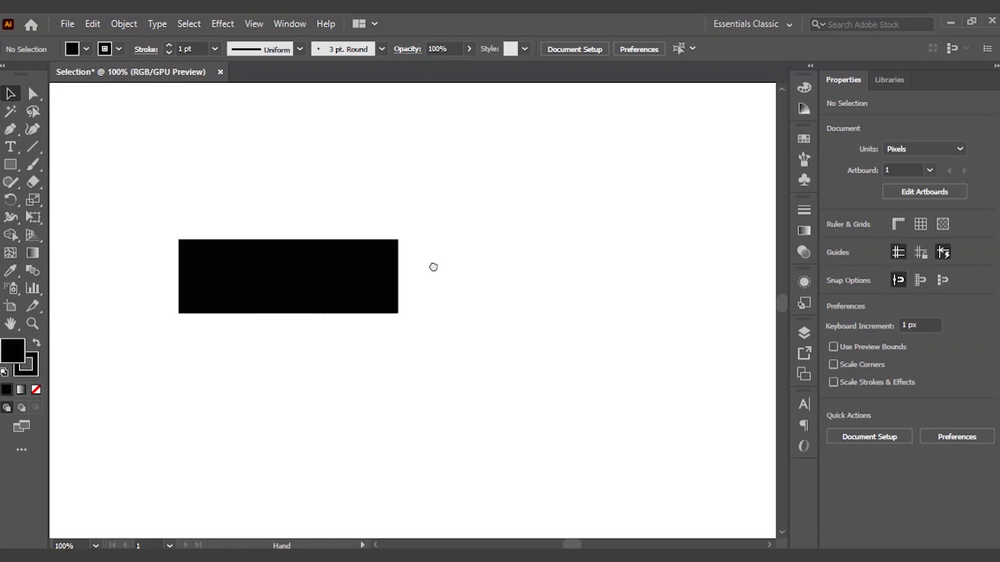
{"action": "scroll", "coordinate": [361, 268], "scroll_direction": "up", "scroll_amount": 1}
{"action": "key", "text": "space"}
{"action": "left_click_drag", "start_coordinate": [361, 268], "coordinate": [435, 310]}
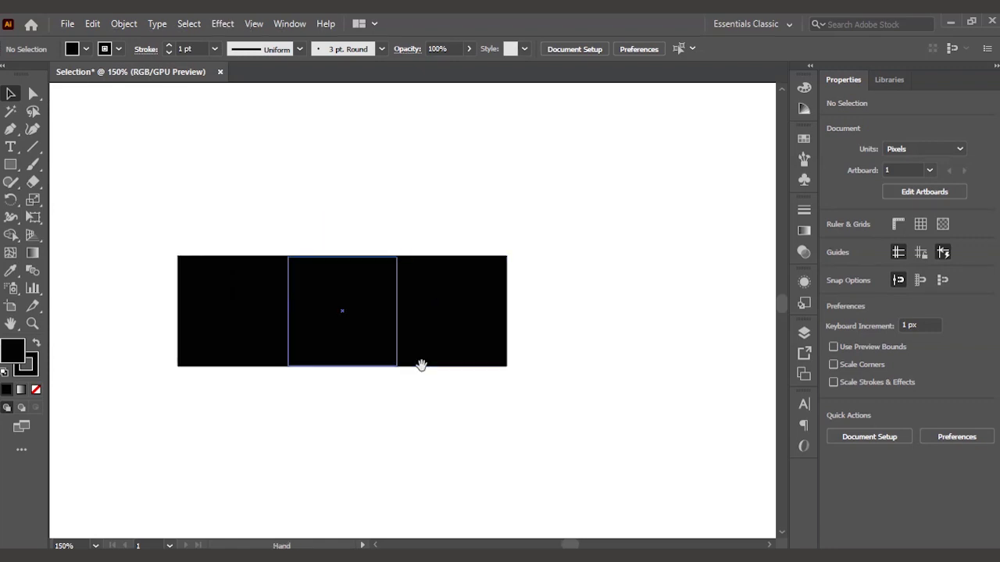
{"action": "left_click", "coordinate": [478, 282]}
{"action": "left_click", "coordinate": [390, 300]}
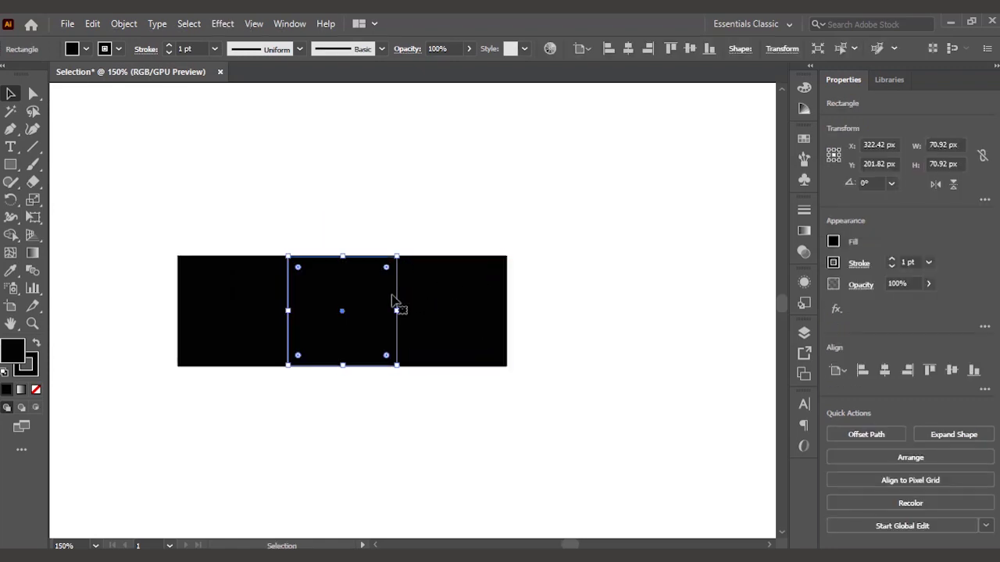
{"action": "key", "text": "Delete"}
{"action": "left_click", "coordinate": [428, 293]}
{"action": "key", "text": "Delete"}
Select the remaining square and duplicate it flush against its right edge at X 322.42, Y 201.82 px, undoing a further change.
{"action": "key", "text": "space"}
{"action": "left_click_drag", "start_coordinate": [297, 283], "coordinate": [340, 252]}
{"action": "left_click", "coordinate": [306, 284]}
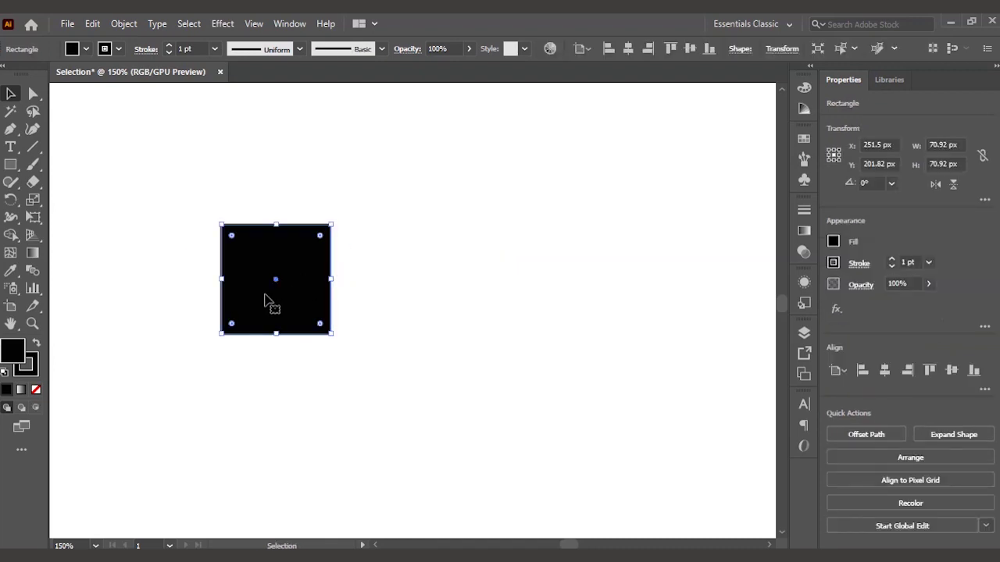
{"action": "left_click_drag", "start_coordinate": [258, 303], "coordinate": [353, 282]}
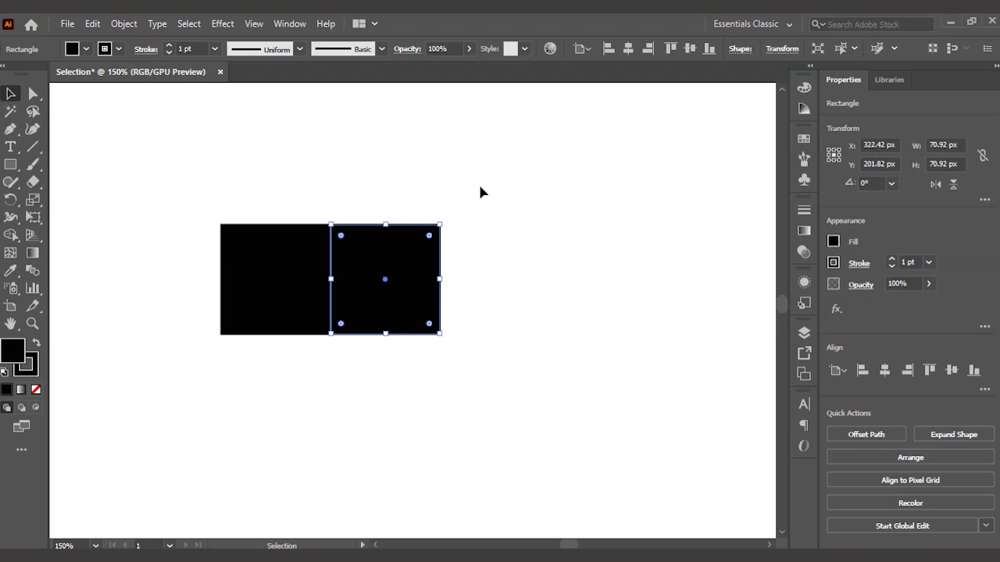
{"action": "left_click", "coordinate": [485, 257]}
{"action": "left_click_drag", "start_coordinate": [486, 259], "coordinate": [391, 261]}
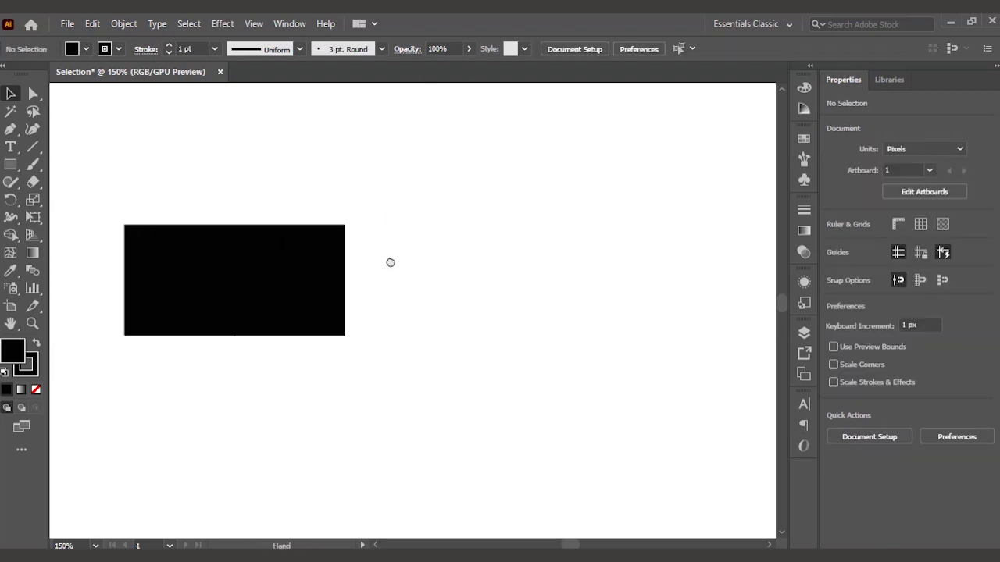
{"action": "left_click_drag", "start_coordinate": [320, 295], "coordinate": [404, 296]}
{"action": "key", "text": "ctrl+z"}
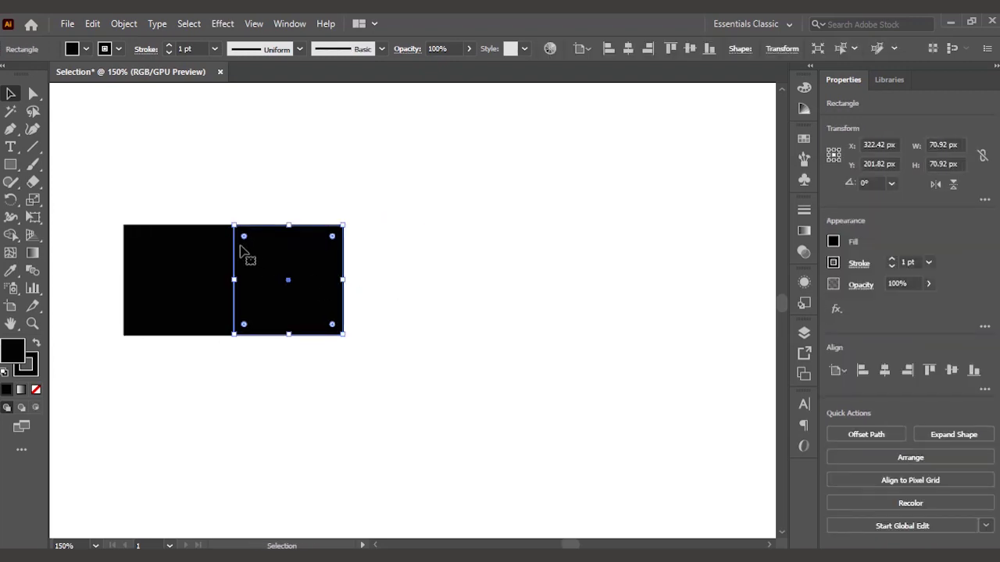
Undo the adjoining duplicate and copy the square flush to its right again, doing this twice.
{"action": "left_click", "coordinate": [209, 171]}
{"action": "key", "text": "ctrl+z"}
{"action": "left_click_drag", "start_coordinate": [216, 276], "coordinate": [310, 311]}
{"action": "left_click", "coordinate": [414, 252]}
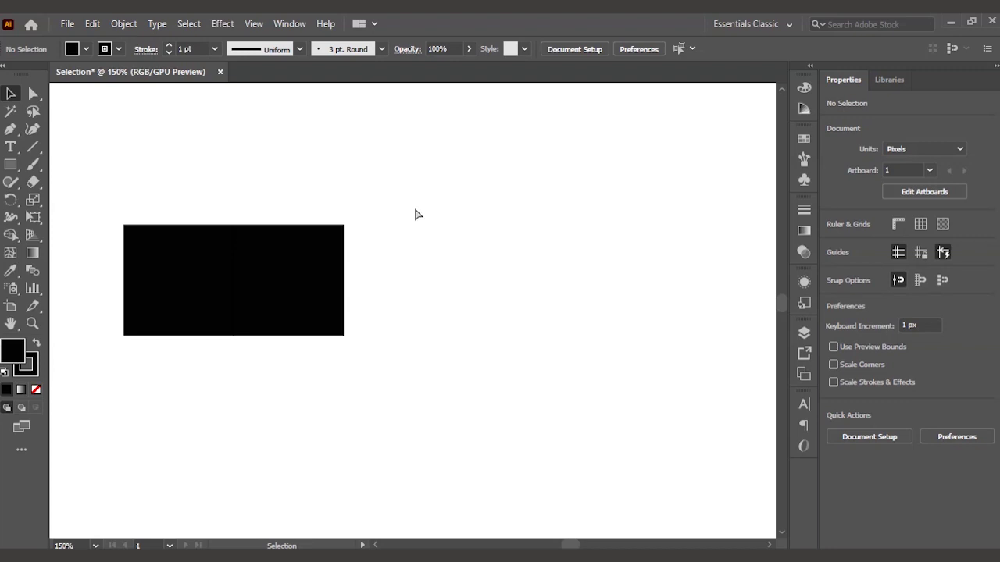
{"action": "key", "text": "ctrl+z"}
{"action": "left_click_drag", "start_coordinate": [215, 321], "coordinate": [312, 320]}
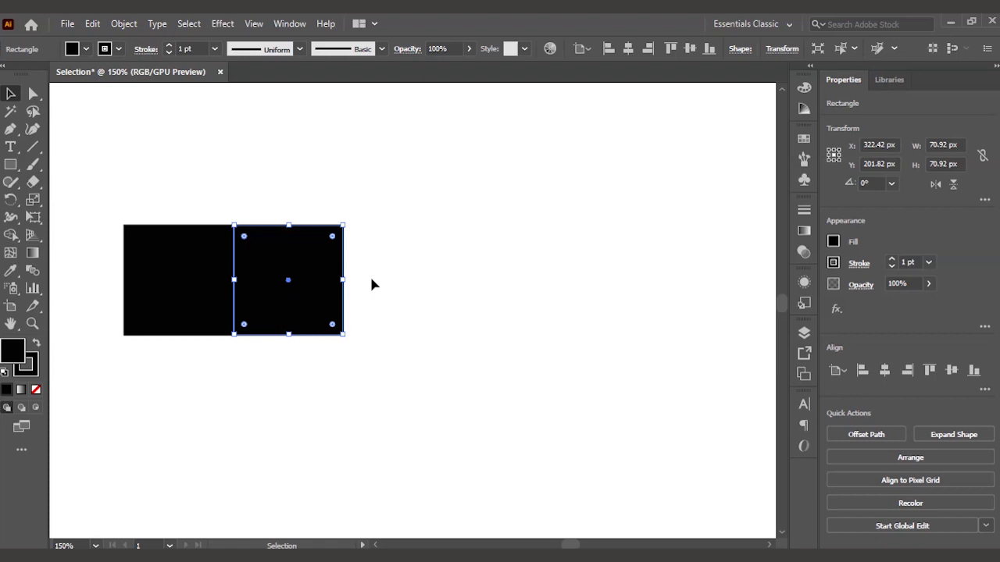
Repeat the last duplication six times with Transform Again to extend the row of adjoining squares.
{"action": "key", "text": "ctrl+d"}
{"action": "left_click_drag", "start_coordinate": [437, 362], "coordinate": [348, 385]}
{"action": "key", "text": "ctrl+d"}
{"action": "key", "text": "ctrl+d"}
{"action": "key", "text": "ctrl+minus"}
{"action": "key", "text": "ctrl+d"}
{"action": "key", "text": "ctrl+d"}
{"action": "key", "text": "ctrl+d"}
Undo all repeated duplications back to the single black square at X 251.5, Y 201.82 px.
{"action": "key", "text": "ctrl+z"}
{"action": "key", "text": "ctrl+z"}
{"action": "key", "text": "ctrl+z"}
{"action": "key", "text": "ctrl+z"}
{"action": "key", "text": "ctrl+z"}
{"action": "key", "text": "ctrl+z"}
{"action": "key", "text": "ctrl+z"}
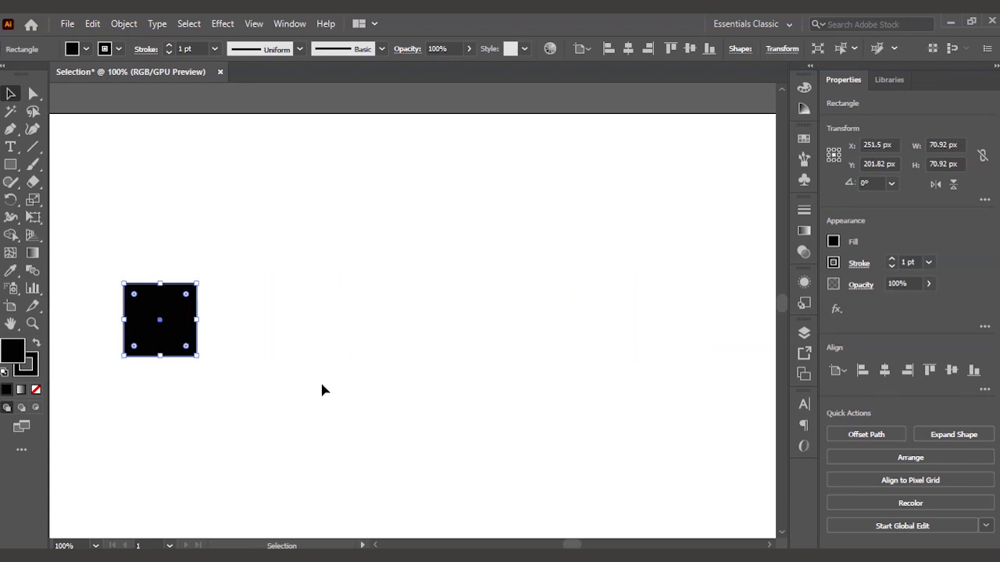
Apply Transform Again four times to rebuild the row of adjoining squares up to X 535.18 px.
{"action": "key", "text": "ctrl+d"}
{"action": "key", "text": "ctrl+d"}
{"action": "key", "text": "ctrl+d"}
{"action": "key", "text": "ctrl+d"}
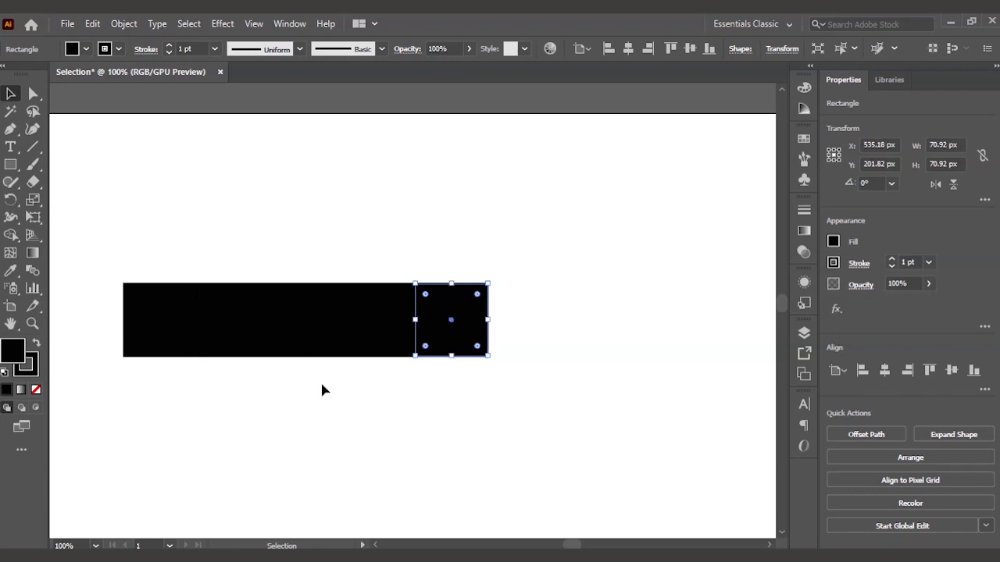
Try placing a square up and right of the row at about X 449, Y 159 px, repeat the transformation, and undo back to the original square.
{"action": "left_click_drag", "start_coordinate": [539, 231], "coordinate": [513, 279]}
{"action": "key", "text": "Delete"}
{"action": "key", "text": "ctrl+="}
{"action": "key", "text": "ctrl+minus"}
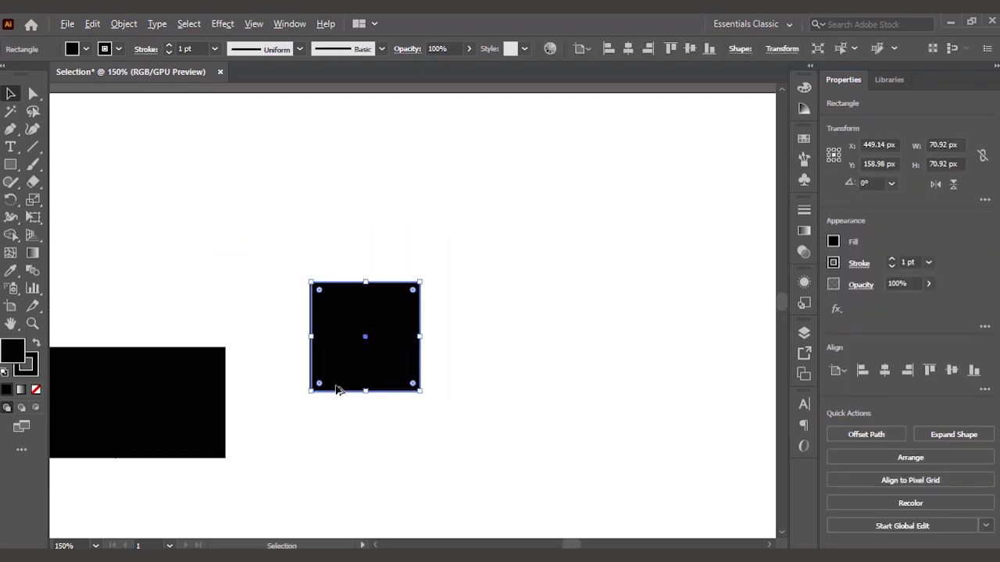
{"action": "key", "text": "ctrl+d"}
{"action": "key", "text": "ctrl+z"}
{"action": "key", "text": "ctrl+z"}
{"action": "key", "text": "ctrl+z"}
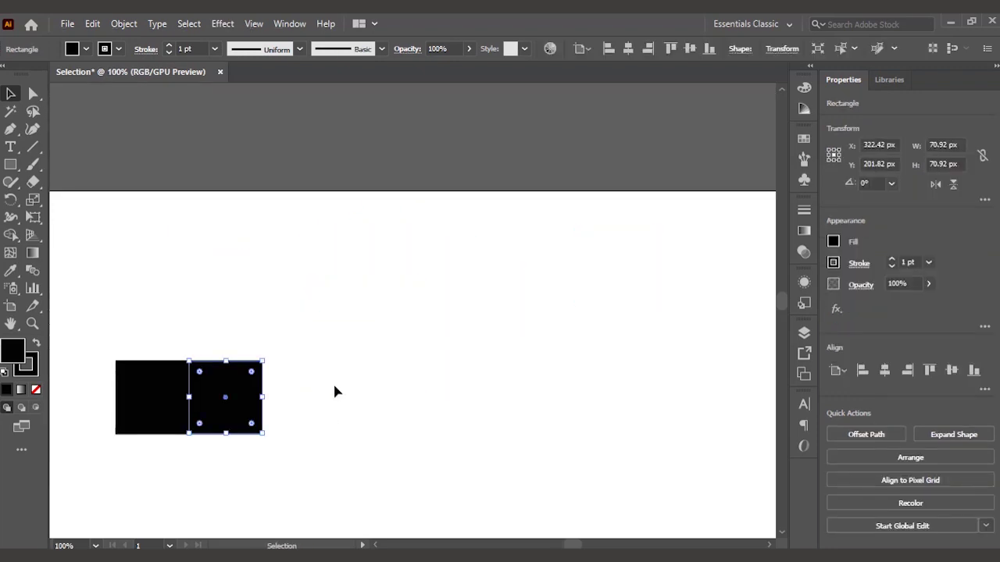
{"action": "key", "text": "ctrl+z"}
Select the original black square, duplicate it to its right, and repeat the duplication three times with Transform Again.
{"action": "left_click", "coordinate": [328, 395]}
{"action": "left_click_drag", "start_coordinate": [282, 409], "coordinate": [354, 267]}
{"action": "key", "text": "ctrl+minus"}
{"action": "left_click", "coordinate": [269, 272]}
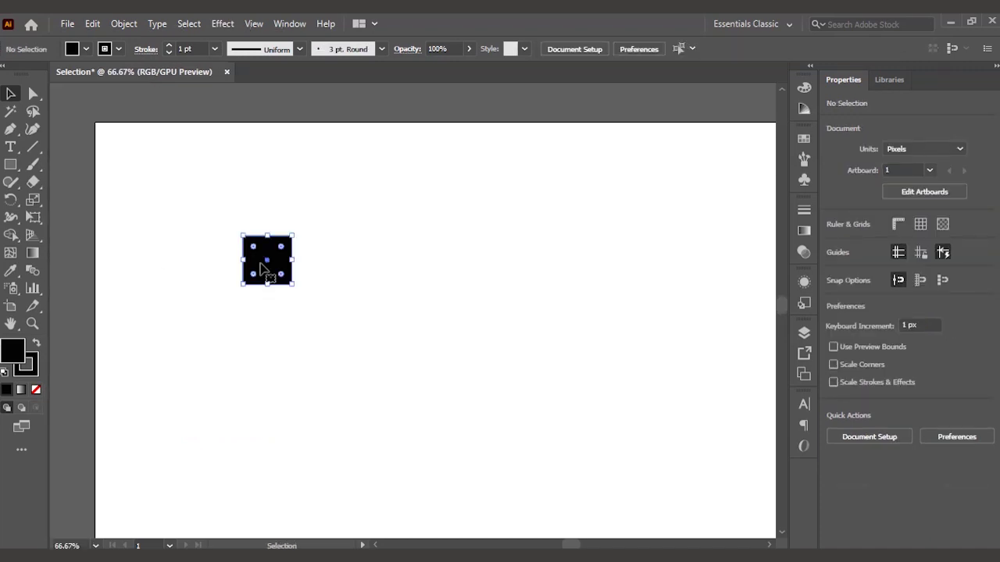
{"action": "left_click_drag", "start_coordinate": [257, 272], "coordinate": [303, 297]}
{"action": "key", "text": "ctrl+d"}
{"action": "key", "text": "ctrl+d"}
{"action": "key", "text": "ctrl+d"}
{"action": "key", "text": "ctrl+minus"}
Undo the four duplications back to the original black square, and deselect it.
{"action": "key", "text": "ctrl+z"}
{"action": "key", "text": "ctrl+z"}
{"action": "key", "text": "ctrl+z"}
{"action": "key", "text": "ctrl+z"}
{"action": "scroll", "coordinate": [272, 295], "scroll_direction": "up", "scroll_amount": 3}
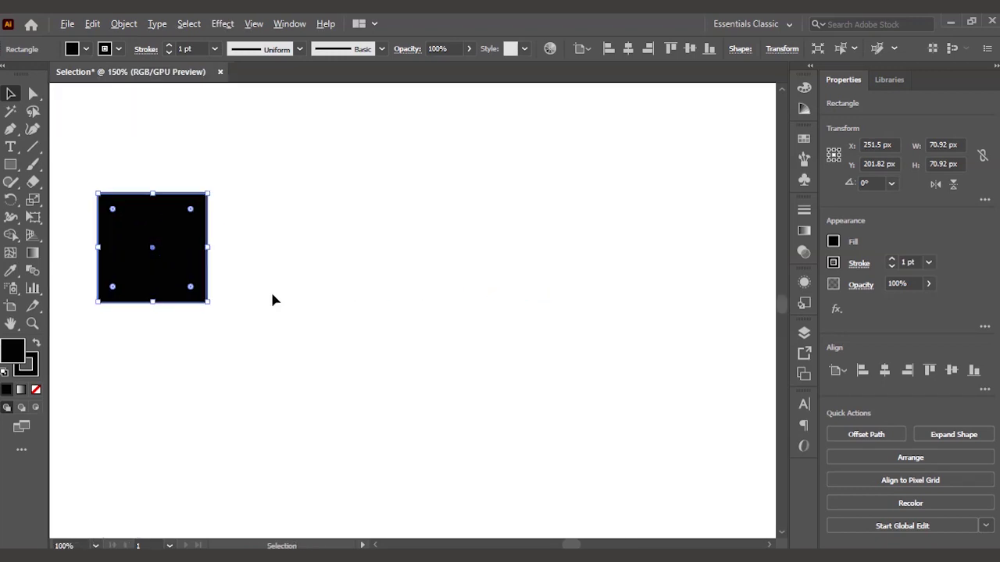
{"action": "left_click_drag", "start_coordinate": [235, 310], "coordinate": [235, 334]}
{"action": "left_click", "coordinate": [299, 264]}
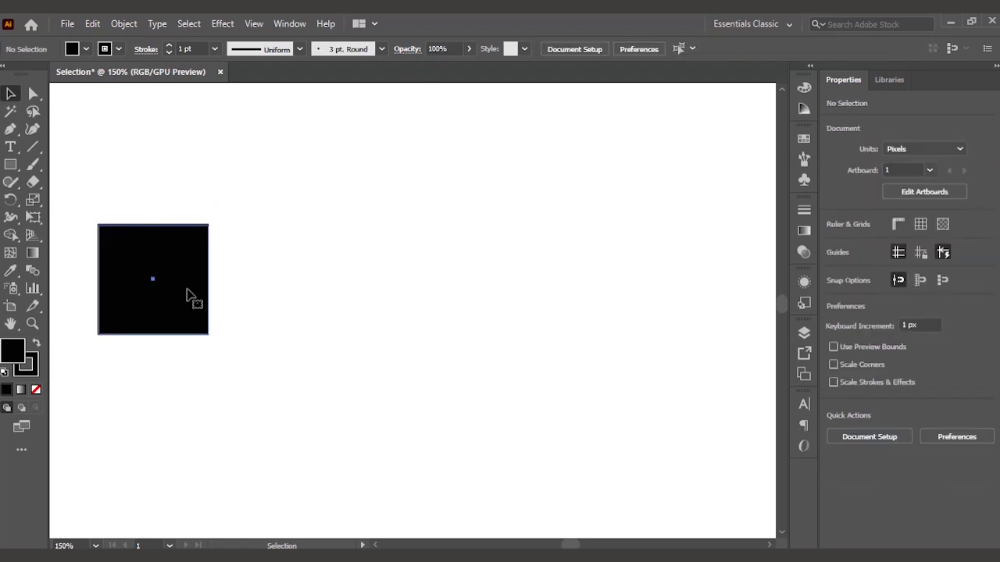
Duplicate the black square flush against its right edge and repeat the duplication three times to form a row of five squares.
{"action": "left_click_drag", "start_coordinate": [173, 307], "coordinate": [385, 283]}
{"action": "scroll", "coordinate": [269, 308], "scroll_direction": "down", "scroll_amount": 1}
{"action": "left_click_drag", "start_coordinate": [431, 195], "coordinate": [320, 239]}
{"action": "key", "text": "ctrl+d"}
{"action": "key", "text": "ctrl+d"}
{"action": "key", "text": "ctrl+d"}
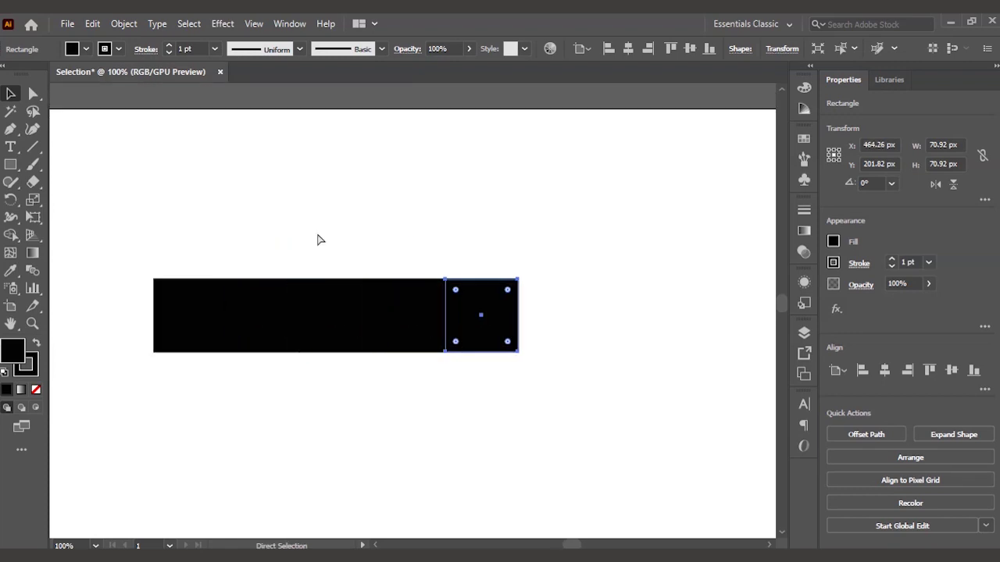
Repeat the duplication four more times to extend the row to nine adjoining squares, and deselect.
{"action": "key", "text": "ctrl+d"}
{"action": "key", "text": "ctrl+d"}
{"action": "key", "text": "ctrl+d"}
{"action": "key", "text": "ctrl+d"}
{"action": "key", "text": "ctrl+minus"}
{"action": "left_click_drag", "start_coordinate": [318, 239], "coordinate": [266, 225]}
{"action": "left_click", "coordinate": [336, 161]}
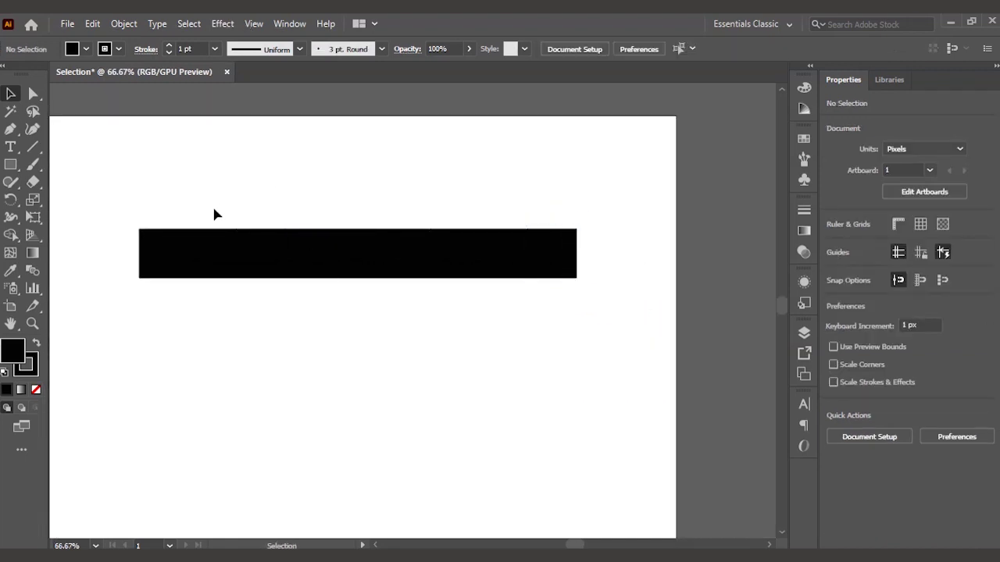
Undo every repeated duplication in the row of nine, back to the original black square.
{"action": "key", "text": "ctrl+z"}
{"action": "key", "text": "ctrl+z"}
{"action": "key", "text": "ctrl+z"}
{"action": "key", "text": "ctrl+z"}
{"action": "key", "text": "ctrl+z"}
{"action": "key", "text": "ctrl+z"}
{"action": "key", "text": "ctrl+z"}
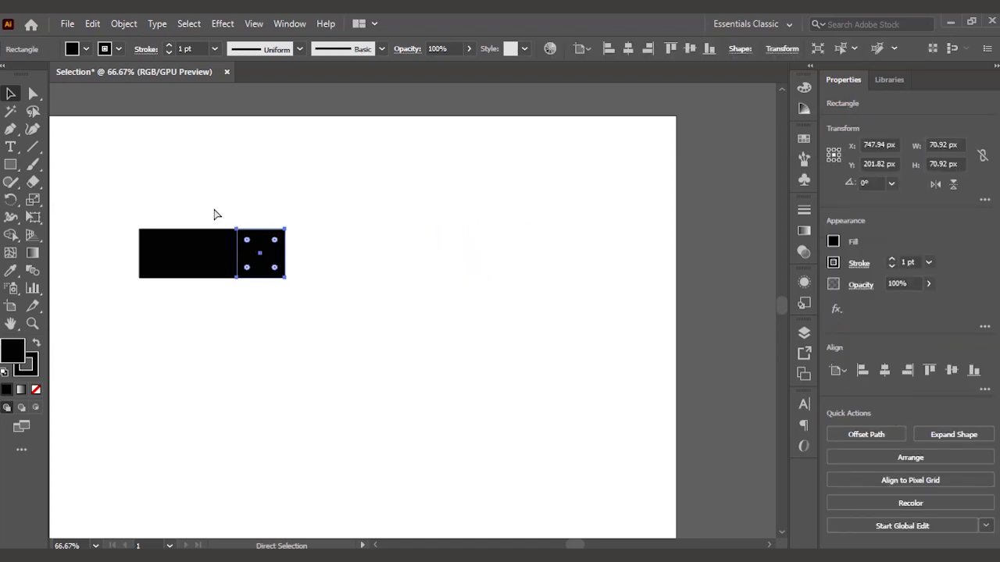
{"action": "key", "text": "ctrl+z"}
{"action": "key", "text": "ctrl+z"}
Duplicate the original black square flush against its right edge, and repeat the duplication three times up to X 535.18 px.
{"action": "left_click", "coordinate": [247, 205]}
{"action": "left_click", "coordinate": [152, 264]}
{"action": "key", "text": "ctrl+plus"}
{"action": "key", "text": "ctrl+plus"}
{"action": "key", "text": "ctrl+plus"}
{"action": "left_click_drag", "start_coordinate": [172, 287], "coordinate": [312, 289]}
{"action": "key", "text": "ctrl+d"}
{"action": "key", "text": "ctrl+d"}
{"action": "key", "text": "ctrl+minus"}
{"action": "key", "text": "ctrl+minus"}
{"action": "key", "text": "ctrl+minus"}
{"action": "key", "text": "ctrl+d"}
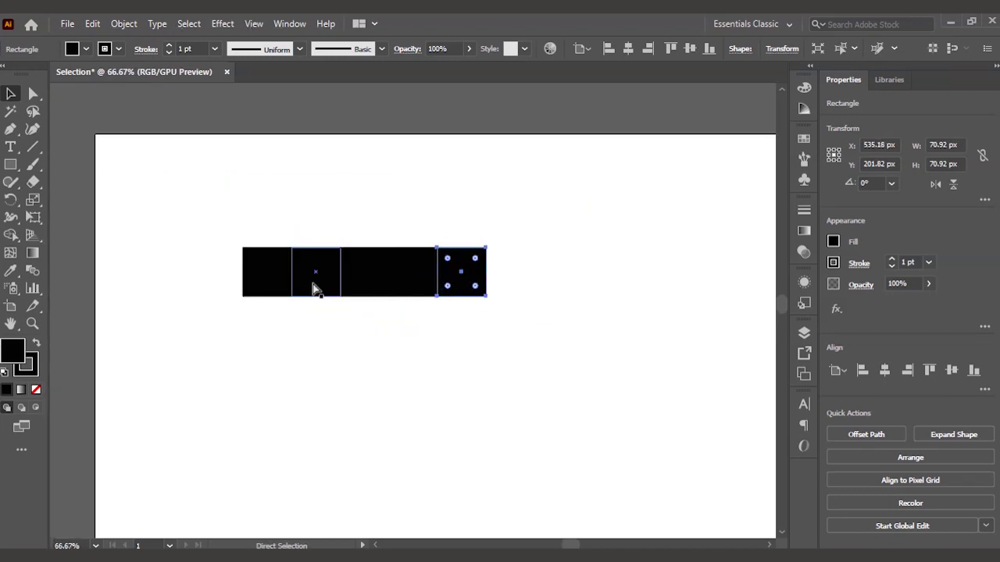
Repeat the duplication three more times to extend the row to eight adjoining squares, and deselect.
{"action": "key", "text": "ctrl+d"}
{"action": "key", "text": "ctrl+d"}
{"action": "key", "text": "ctrl+d"}
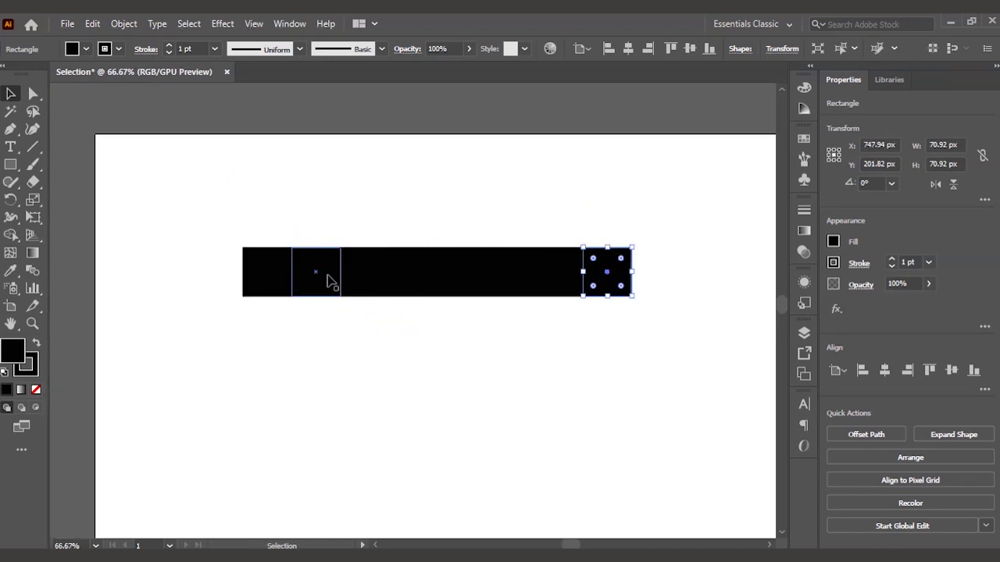
{"action": "left_click", "coordinate": [429, 340]}
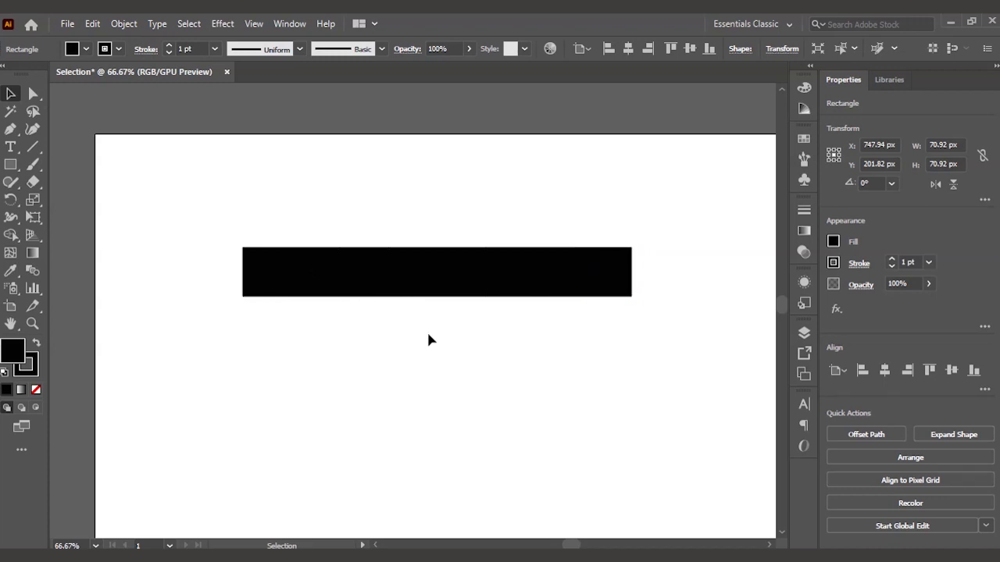
{"action": "left_click_drag", "start_coordinate": [638, 219], "coordinate": [247, 305]}
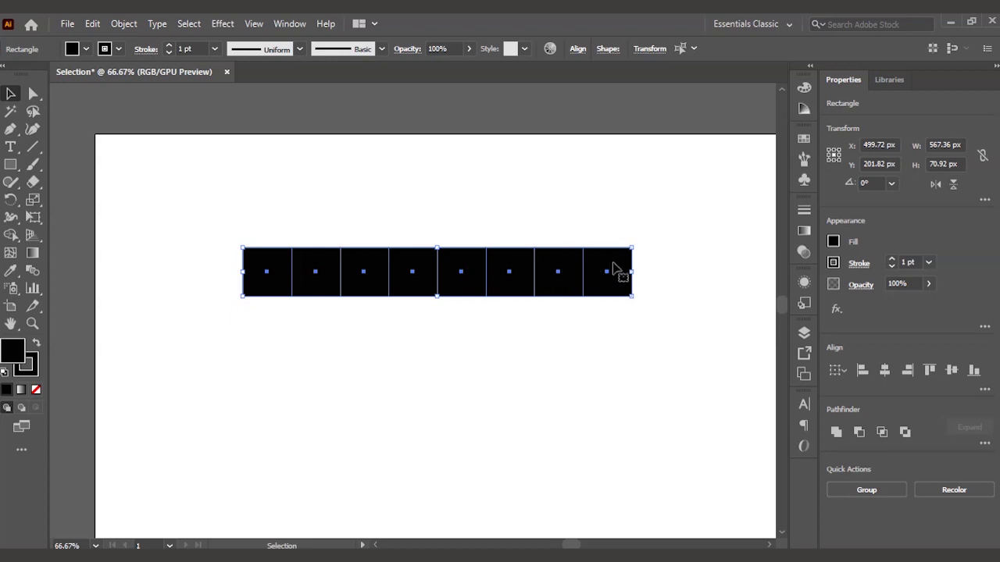
{"action": "left_click_drag", "start_coordinate": [473, 339], "coordinate": [344, 366]}
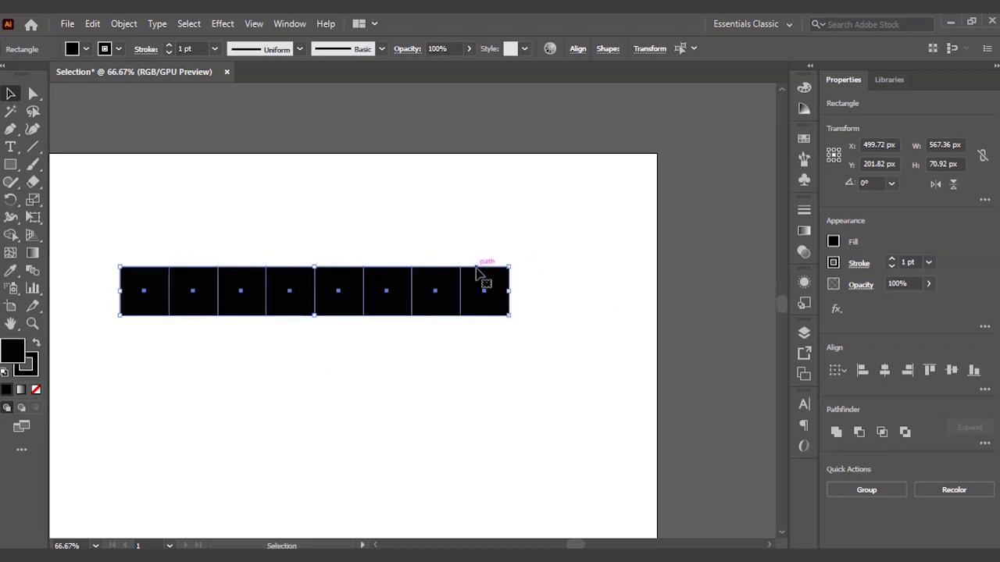
{"action": "left_click", "coordinate": [443, 219]}
{"action": "left_click_drag", "start_coordinate": [347, 248], "coordinate": [379, 237]}
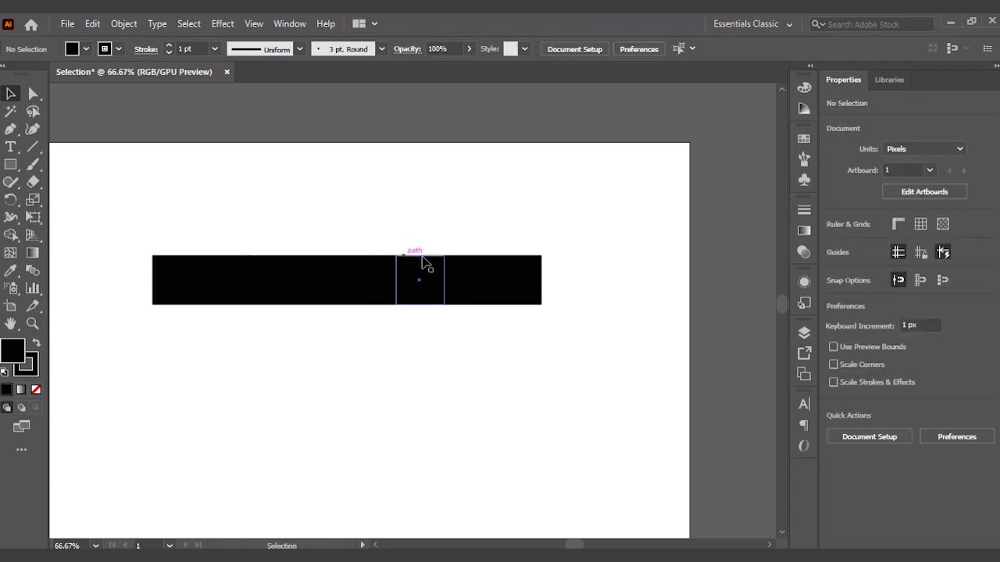
{"action": "left_click_drag", "start_coordinate": [587, 218], "coordinate": [135, 293]}
{"action": "left_click", "coordinate": [362, 139]}
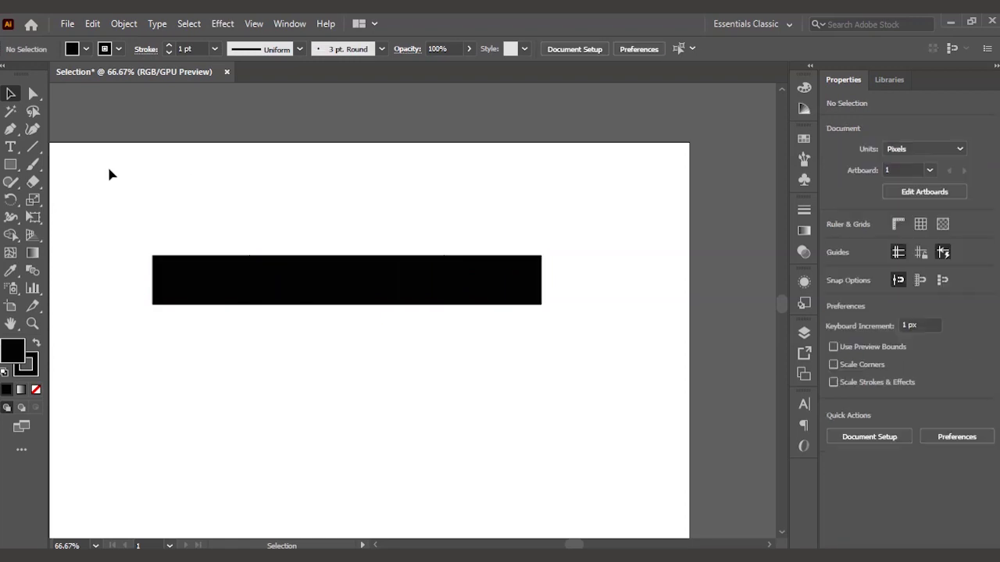
Select all eight squares with the Selection tool, duplicate the row 70.92 px straight down, flush against its lower edge, and deselect.
{"action": "left_click", "coordinate": [11, 94]}
{"action": "left_click_drag", "start_coordinate": [109, 226], "coordinate": [568, 309]}
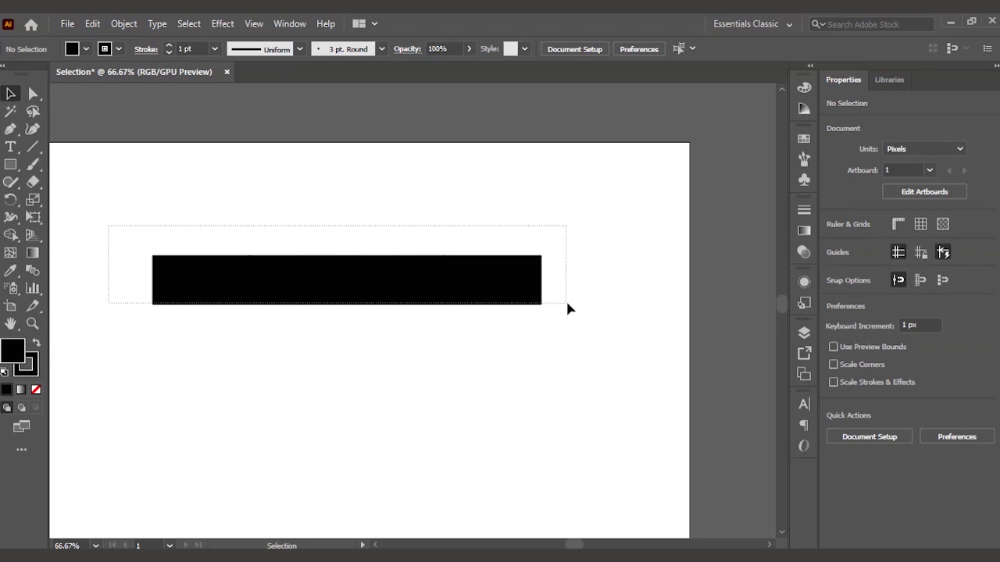
{"action": "left_click_drag", "start_coordinate": [568, 308], "coordinate": [582, 342]}
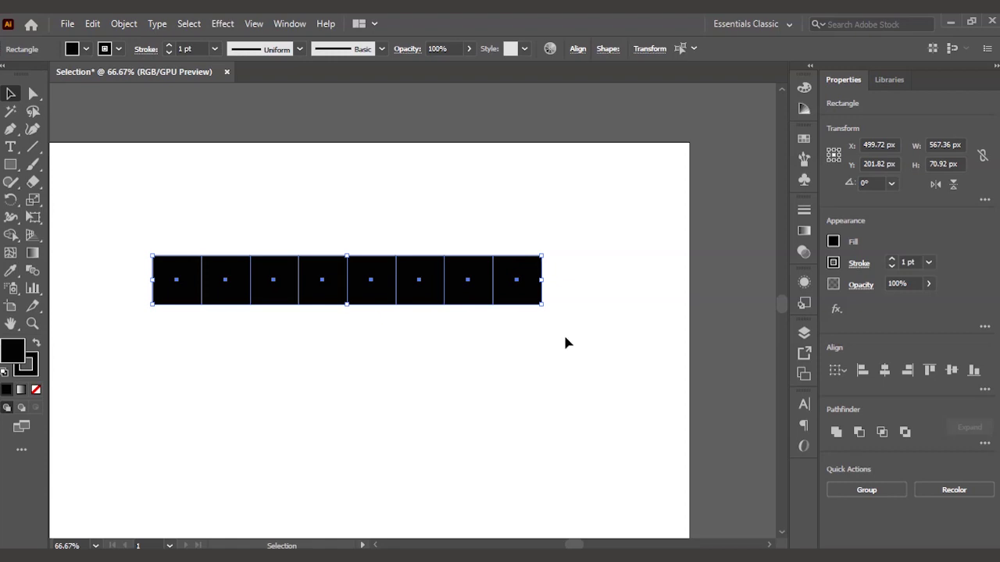
{"action": "scroll", "coordinate": [359, 305], "scroll_direction": "up", "scroll_amount": 3}
{"action": "left_click_drag", "start_coordinate": [451, 311], "coordinate": [472, 345]}
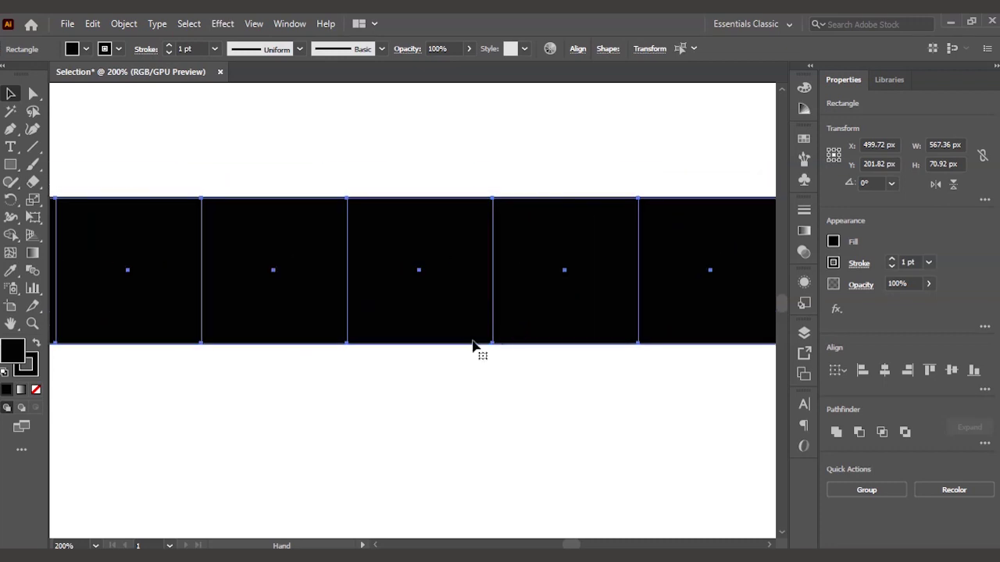
{"action": "key", "text": "ctrl+1"}
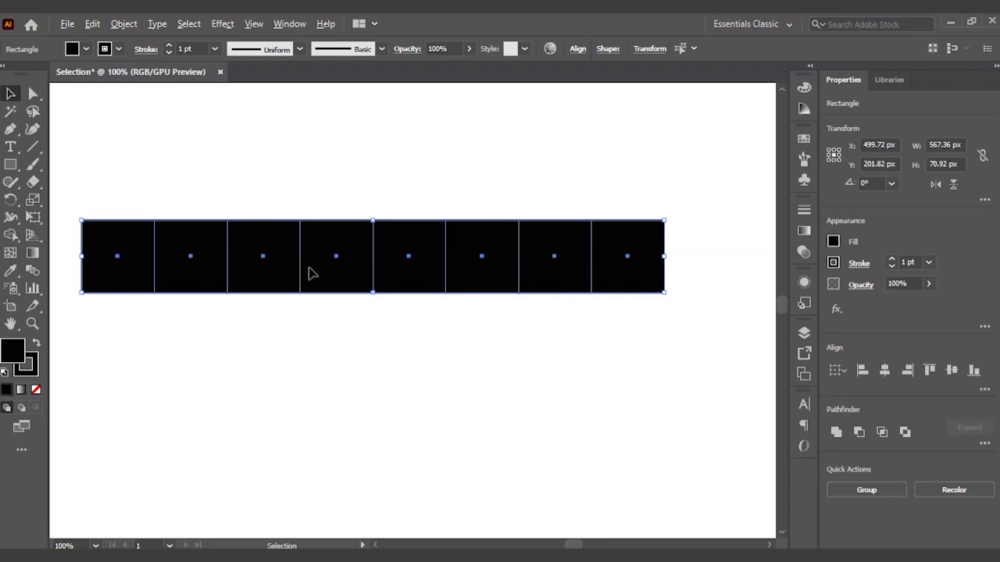
{"action": "left_click_drag", "start_coordinate": [310, 277], "coordinate": [317, 343]}
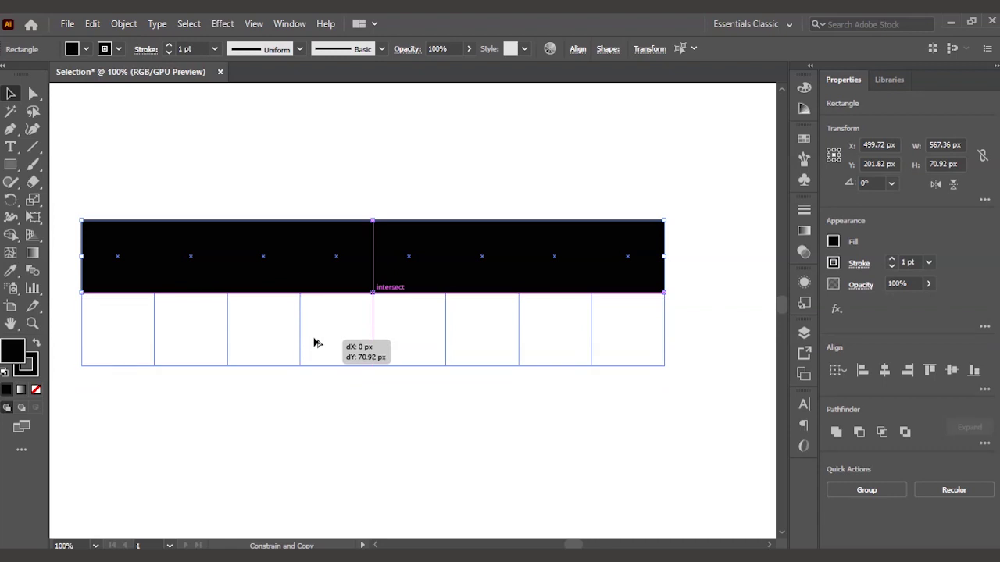
{"action": "left_click_drag", "start_coordinate": [313, 340], "coordinate": [315, 344]}
{"action": "left_click", "coordinate": [357, 166]}
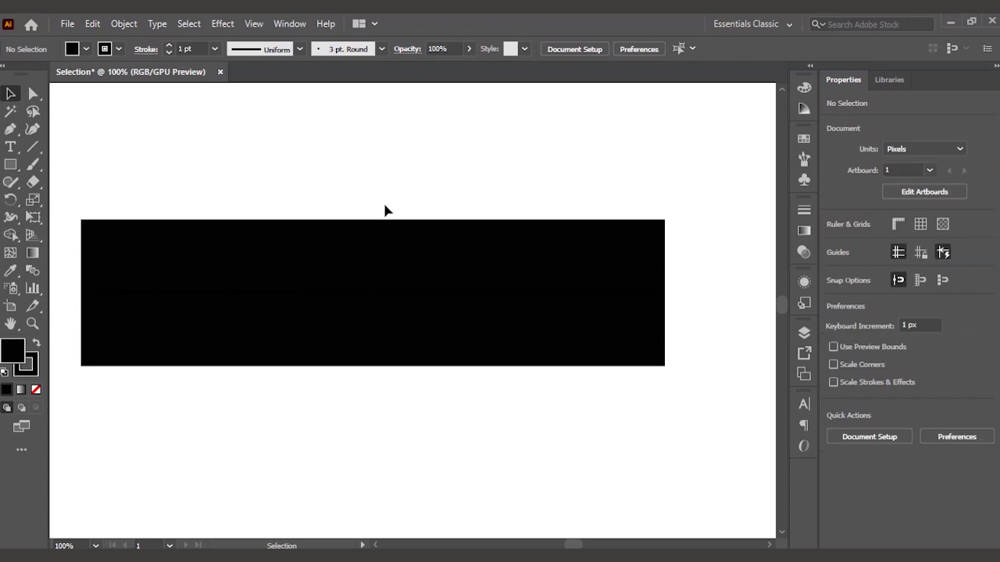
Delete the second, fourth, sixth and eighth squares of the upper row.
{"action": "key", "text": "ctrl+minus"}
{"action": "left_click_drag", "start_coordinate": [414, 278], "coordinate": [387, 325]}
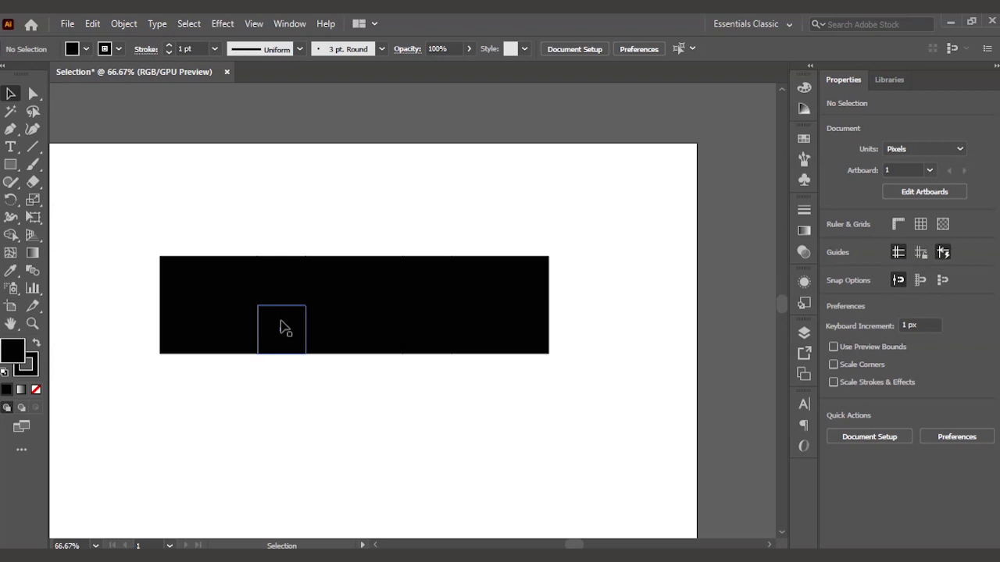
{"action": "left_click", "coordinate": [223, 286]}
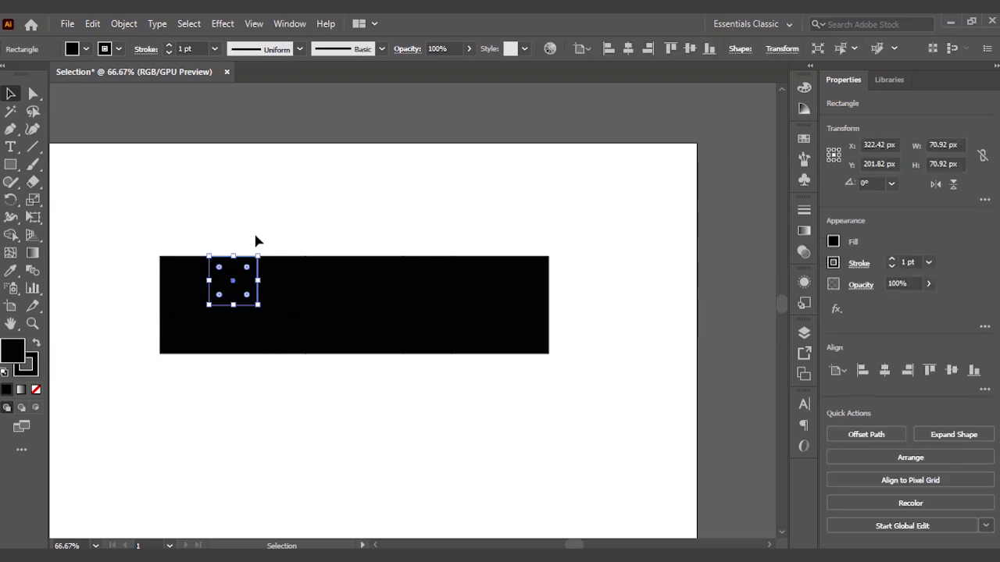
{"action": "key", "text": "Delete"}
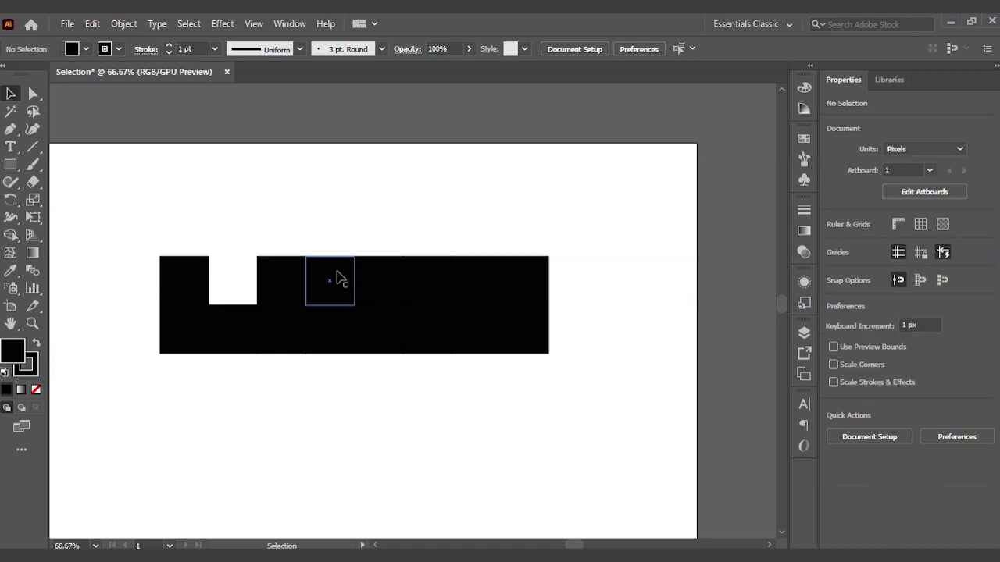
{"action": "left_click", "coordinate": [335, 279]}
{"action": "key", "text": "Delete"}
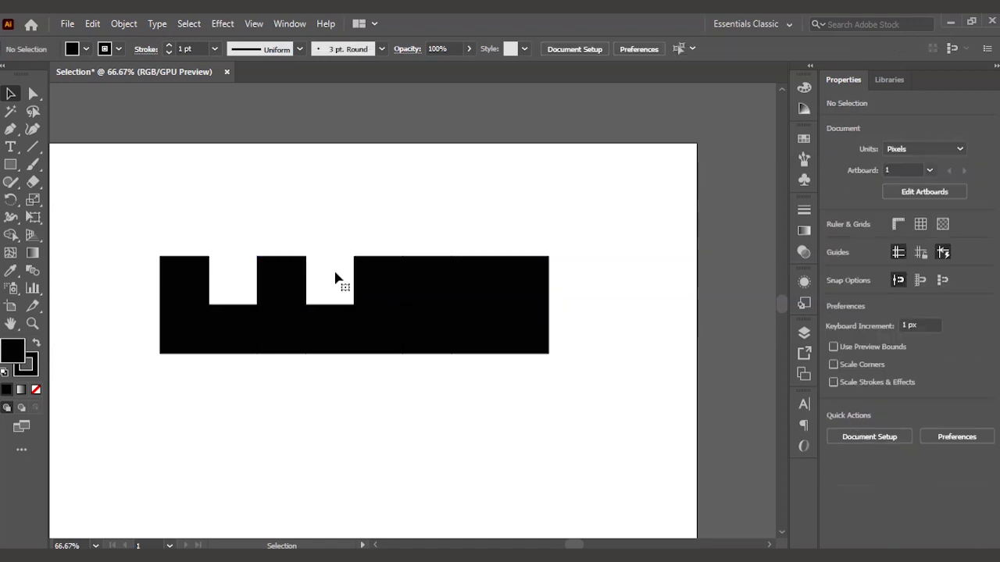
{"action": "key", "text": "ctrl+z"}
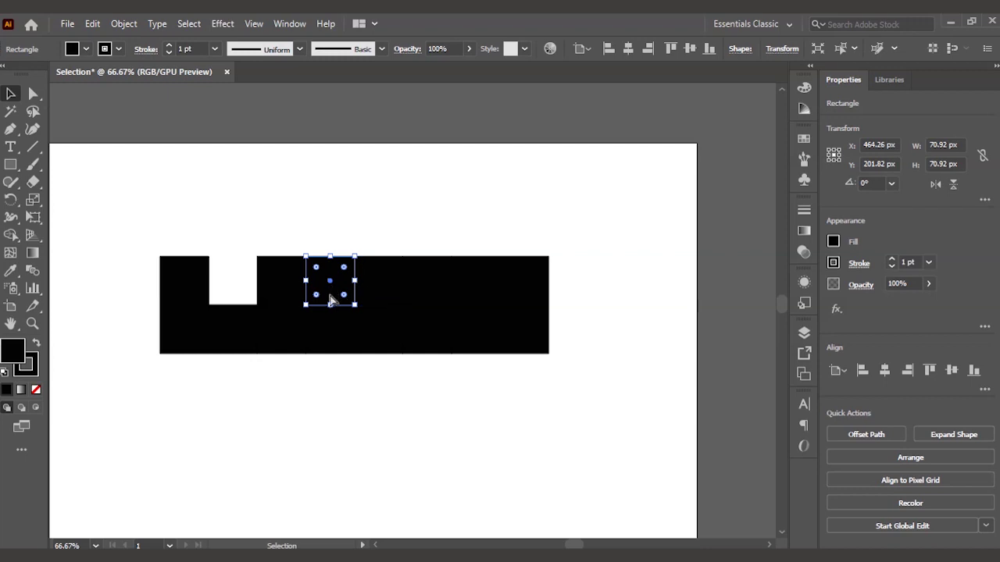
{"action": "key", "text": "Delete"}
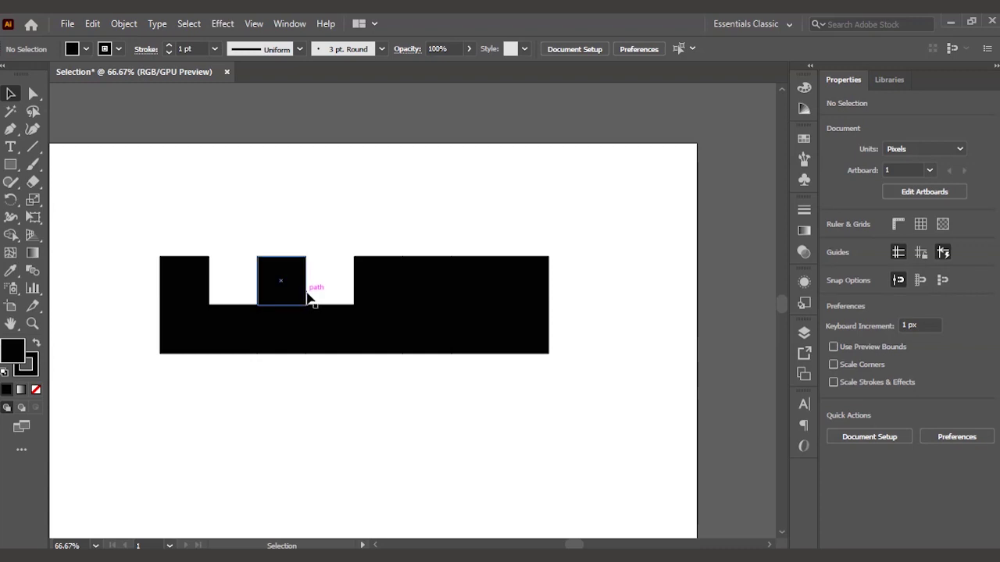
{"action": "left_click", "coordinate": [427, 286]}
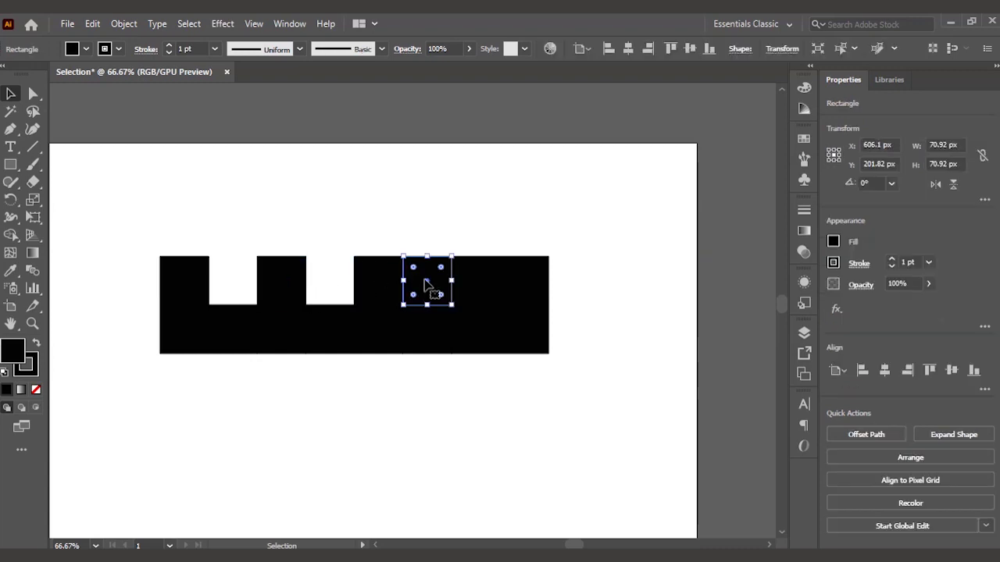
{"action": "key", "text": "ctrl+shift+a"}
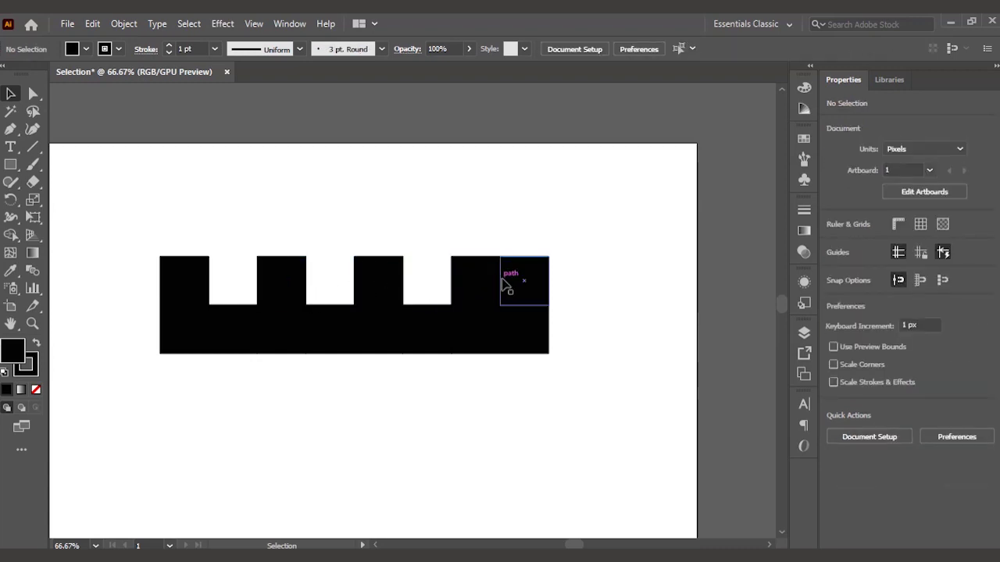
{"action": "left_click", "coordinate": [547, 294]}
{"action": "key", "text": "Delete"}
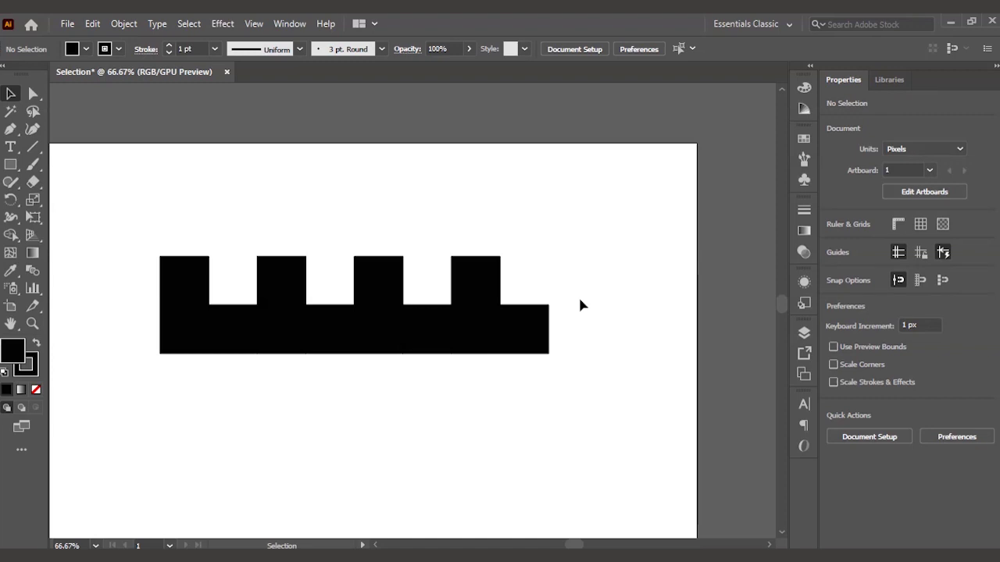
Delete the first, third, fifth and seventh squares of the lower row to form a two-row checkered pattern.
{"action": "left_click", "coordinate": [169, 327]}
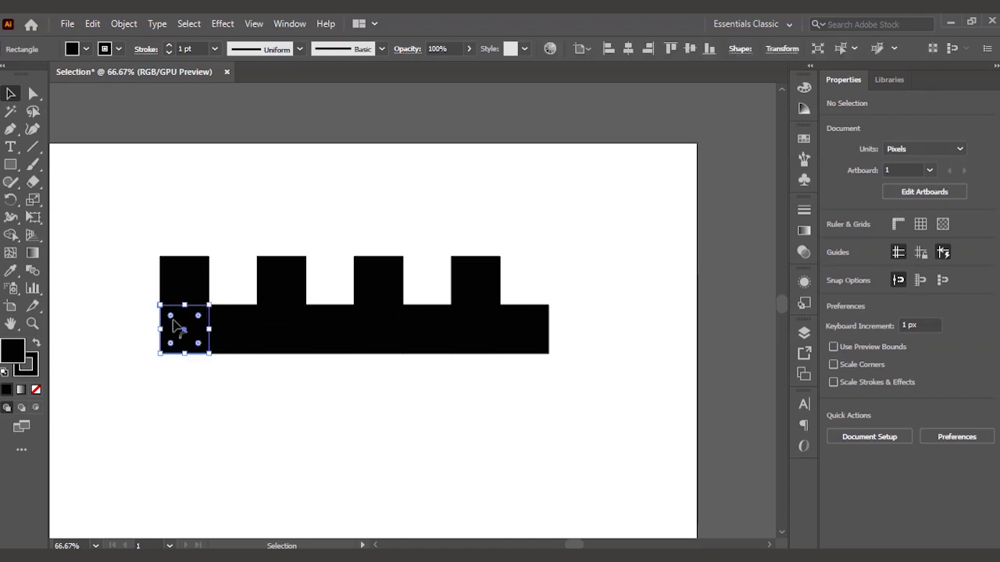
{"action": "key", "text": "Delete"}
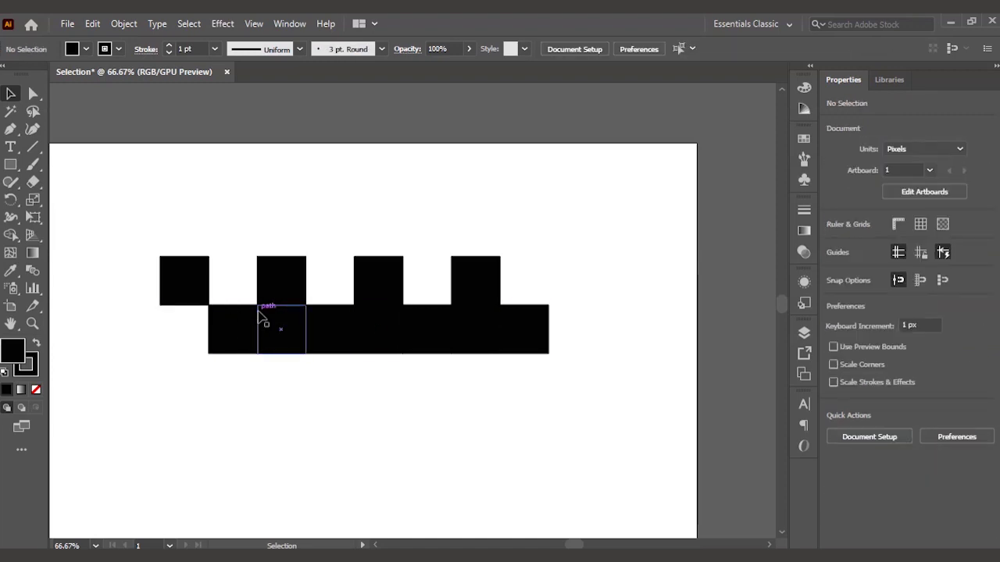
{"action": "left_click", "coordinate": [275, 328]}
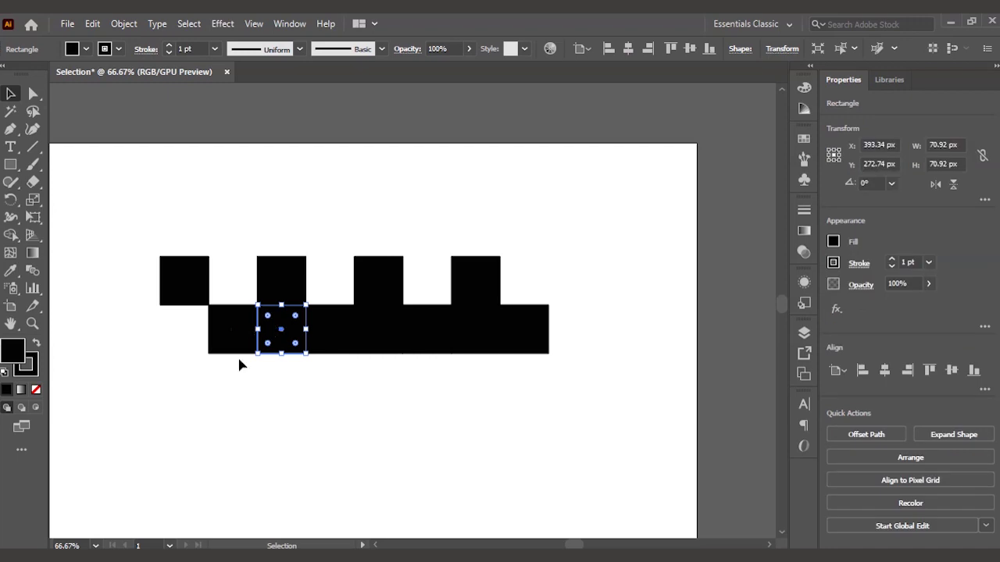
{"action": "key", "text": "Delete"}
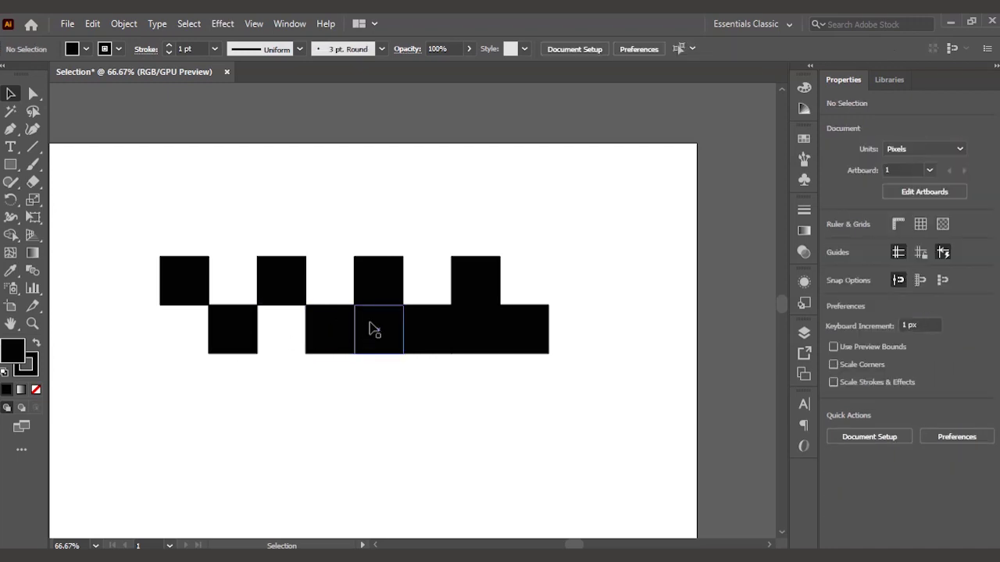
{"action": "left_click", "coordinate": [371, 330]}
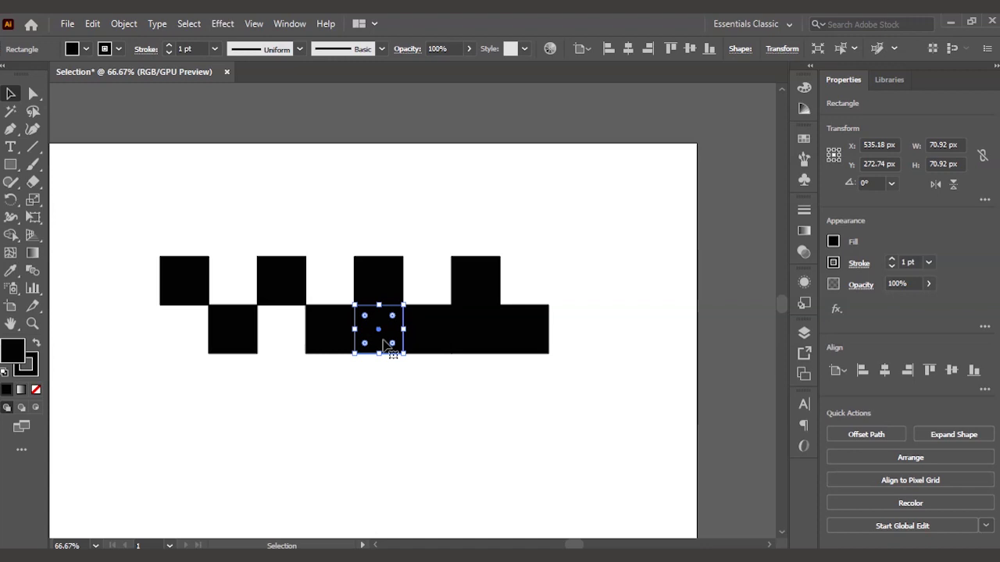
{"action": "key", "text": "Delete"}
{"action": "left_click", "coordinate": [473, 340]}
{"action": "key", "text": "Delete"}
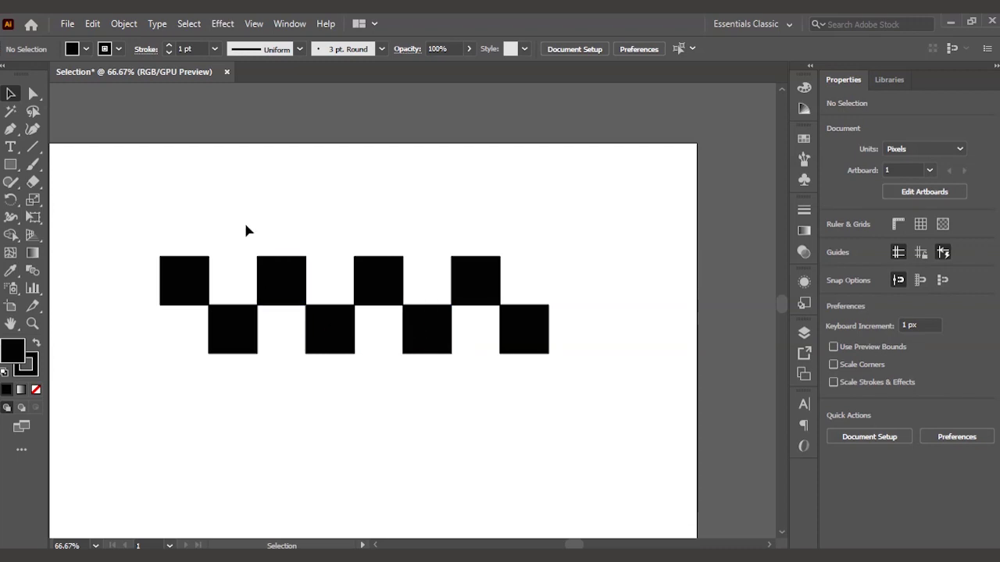
Examine how the black squares and gaps alternate across the two-row checkered pattern.
{"action": "scroll", "coordinate": [227, 227], "scroll_direction": "down", "scroll_amount": 3}
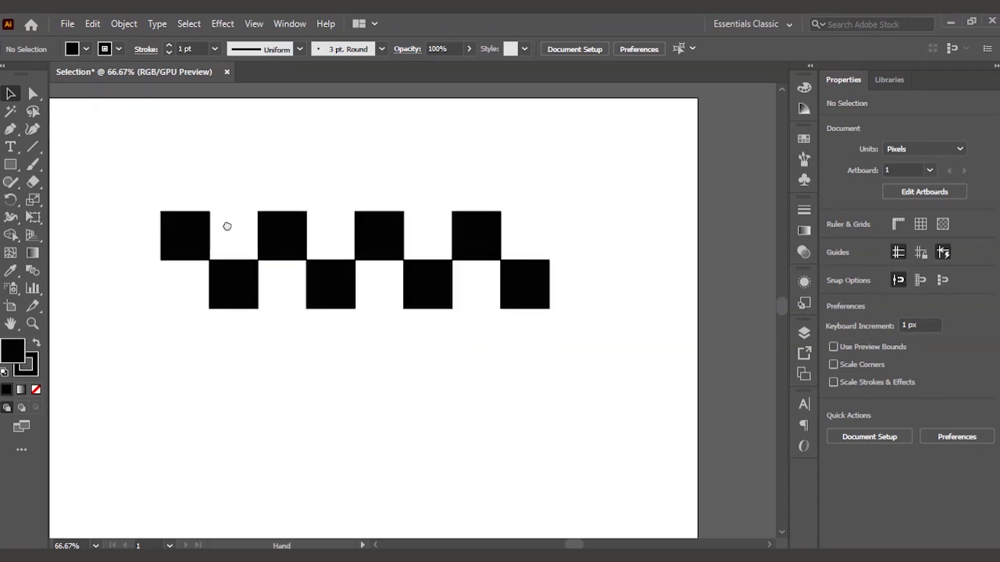
{"action": "left_click_drag", "start_coordinate": [215, 269], "coordinate": [272, 293]}
{"action": "left_click_drag", "start_coordinate": [568, 260], "coordinate": [508, 216]}
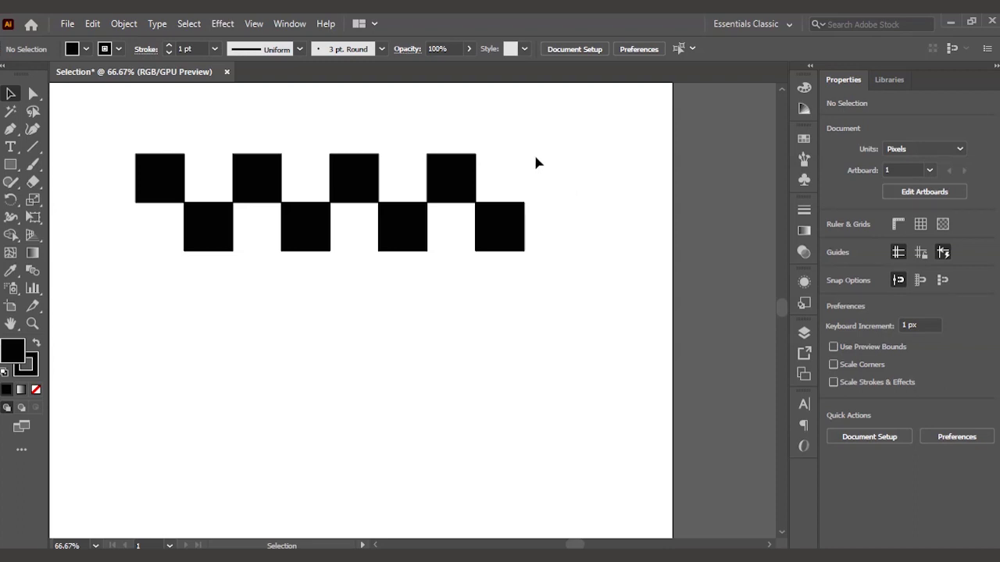
{"action": "scroll", "coordinate": [330, 189], "scroll_direction": "up", "scroll_amount": 3}
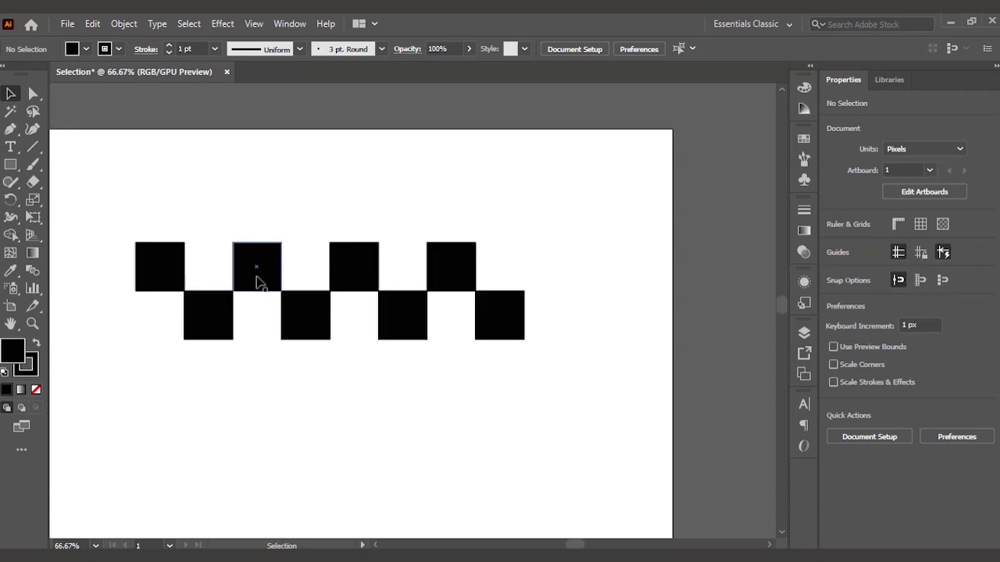
{"action": "scroll", "coordinate": [297, 296], "scroll_direction": "up", "scroll_amount": 1}
{"action": "scroll", "coordinate": [297, 296], "scroll_direction": "left", "scroll_amount": 2}
{"action": "scroll", "coordinate": [377, 328], "scroll_direction": "down", "scroll_amount": 1}
{"action": "left_click_drag", "start_coordinate": [344, 338], "coordinate": [258, 258]}
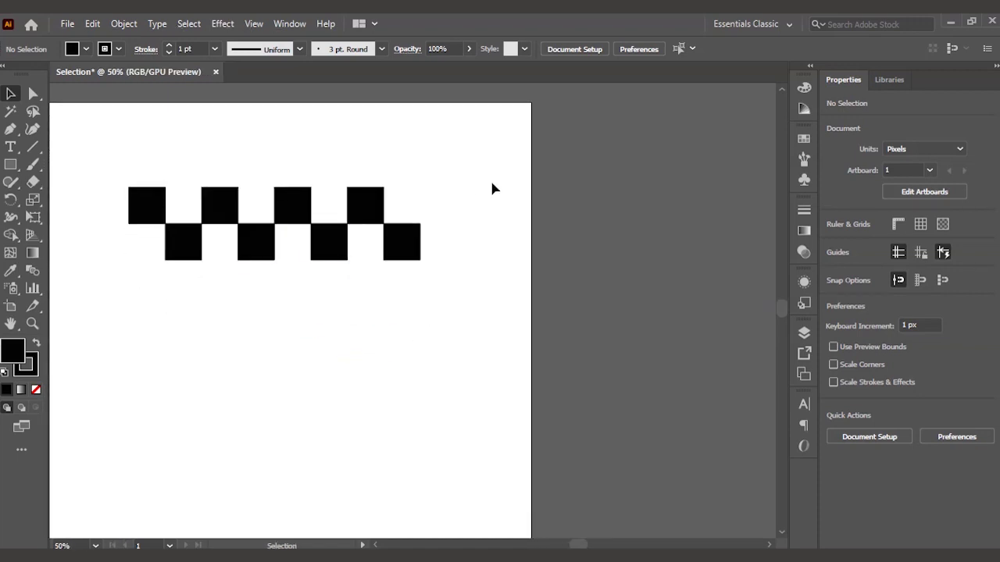
{"action": "left_click_drag", "start_coordinate": [289, 241], "coordinate": [367, 318]}
{"action": "scroll", "coordinate": [359, 281], "scroll_direction": "up", "scroll_amount": 1}
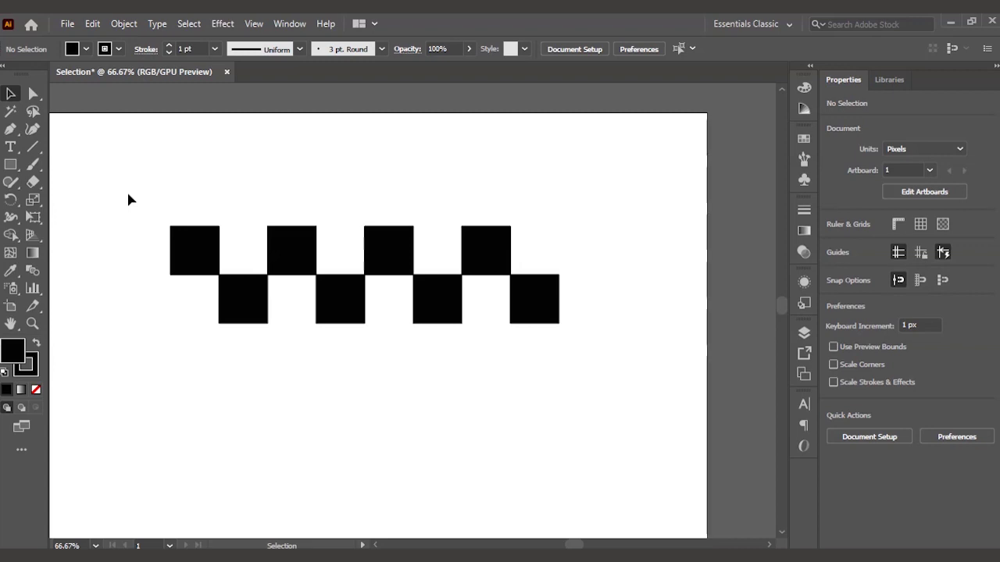
Select all squares of the two-row checkered pattern and duplicate them straight down, flush against its lower edge, at Y 379.12 px.
{"action": "left_click_drag", "start_coordinate": [128, 194], "coordinate": [596, 345]}
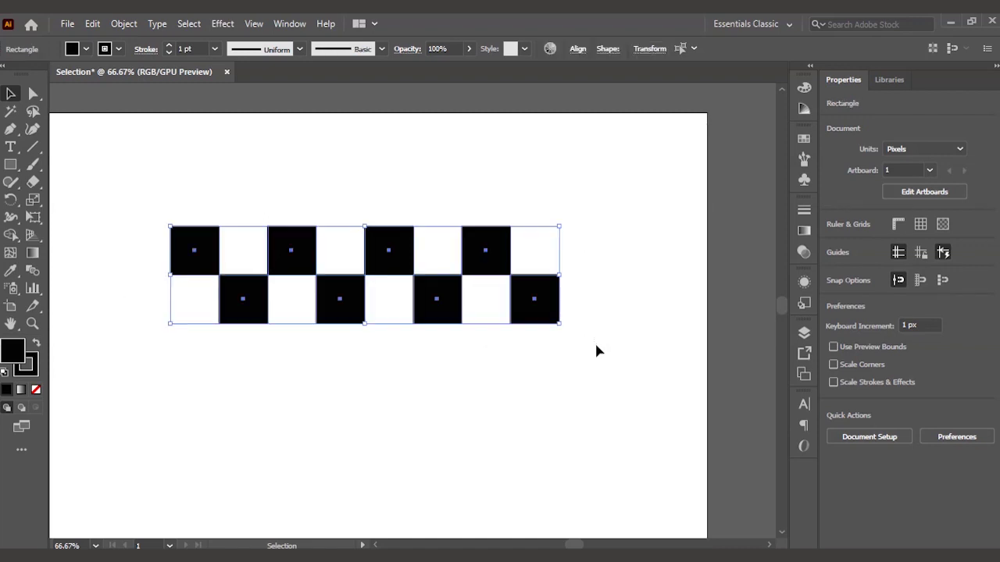
{"action": "left_click_drag", "start_coordinate": [445, 339], "coordinate": [382, 290]}
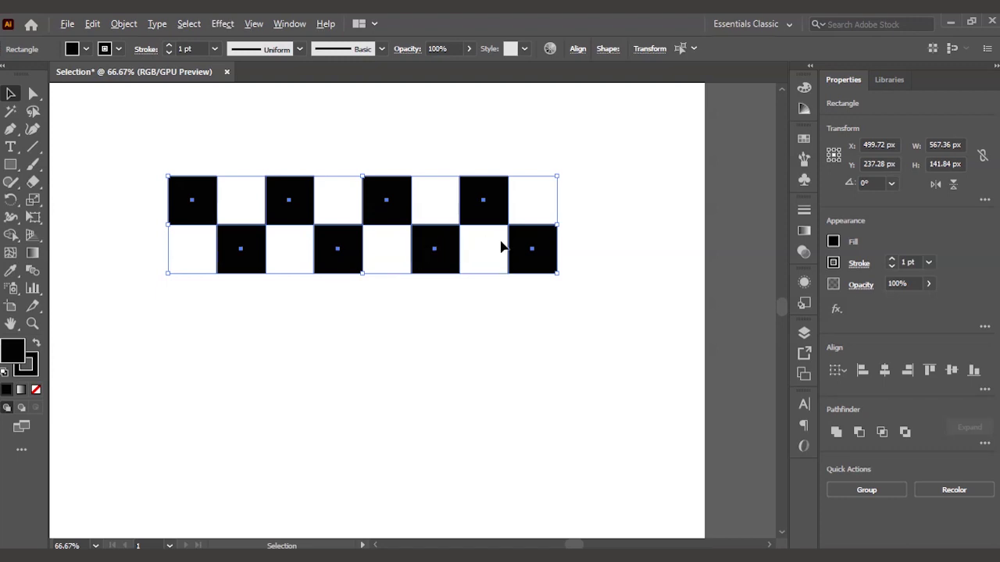
{"action": "left_click_drag", "start_coordinate": [522, 241], "coordinate": [521, 336]}
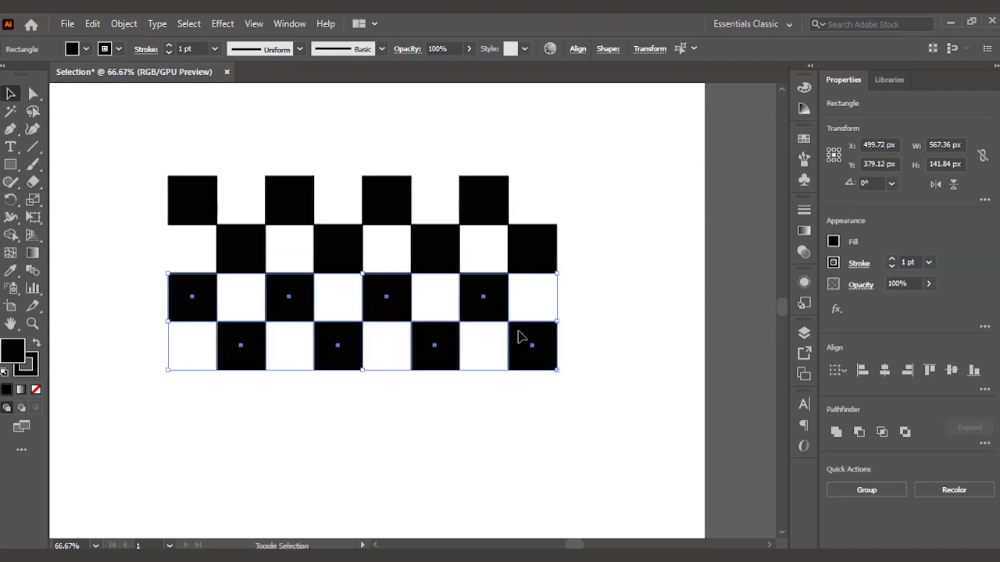
Repeat the downward duplication of the selected two checkered rows twice with Transform Again to complete an eight-row chessboard.
{"action": "left_click", "coordinate": [609, 231]}
{"action": "scroll", "coordinate": [609, 269], "scroll_direction": "right", "scroll_amount": 3}
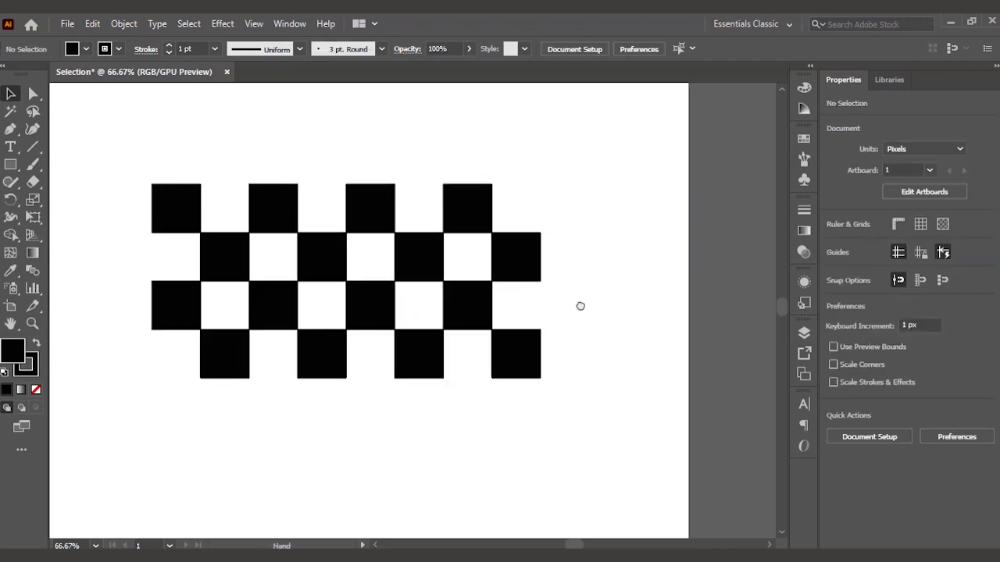
{"action": "scroll", "coordinate": [555, 310], "scroll_direction": "left", "scroll_amount": 2}
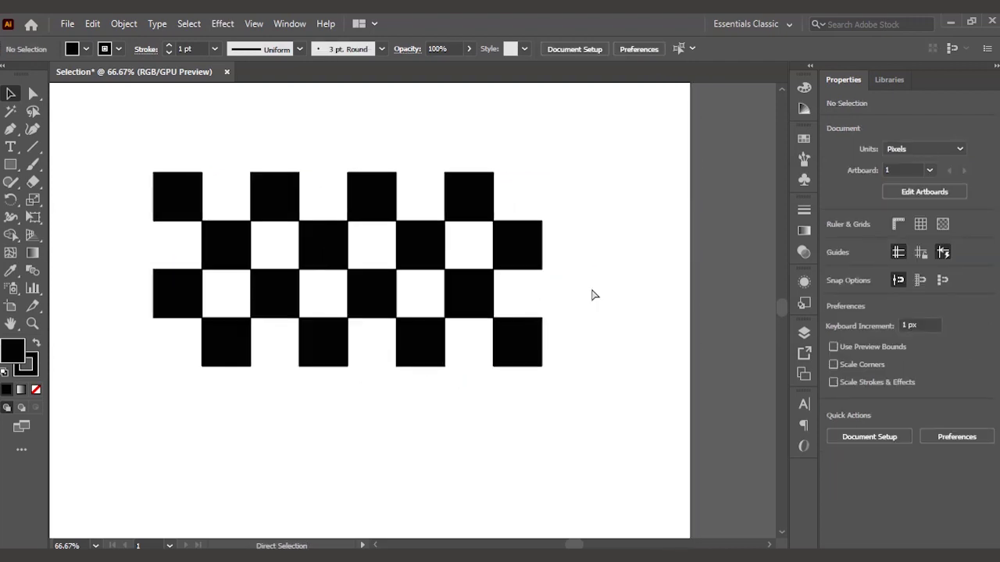
{"action": "key", "text": "ctrl+z"}
{"action": "left_click_drag", "start_coordinate": [246, 241], "coordinate": [257, 335]}
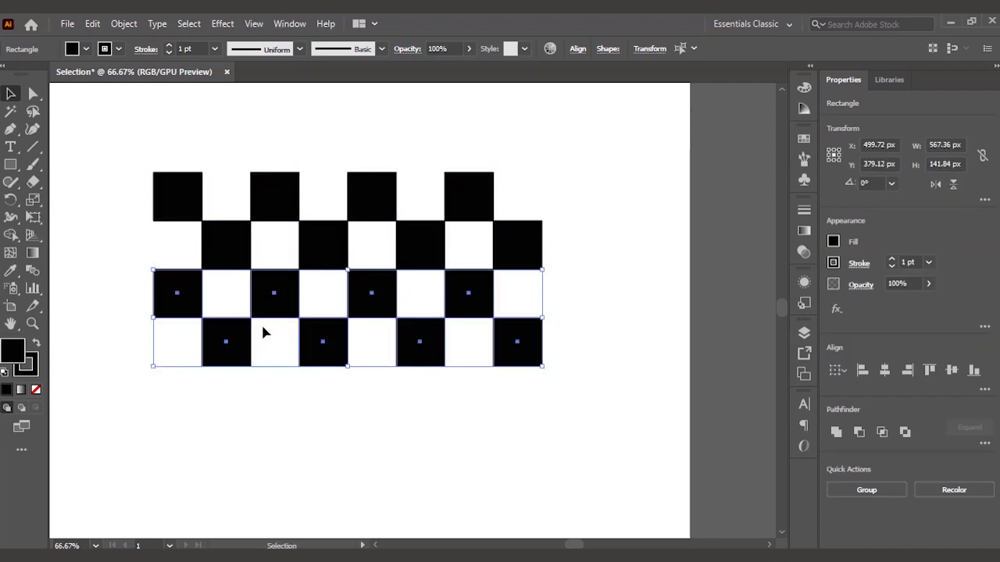
{"action": "scroll", "coordinate": [305, 321], "scroll_direction": "down", "scroll_amount": 2}
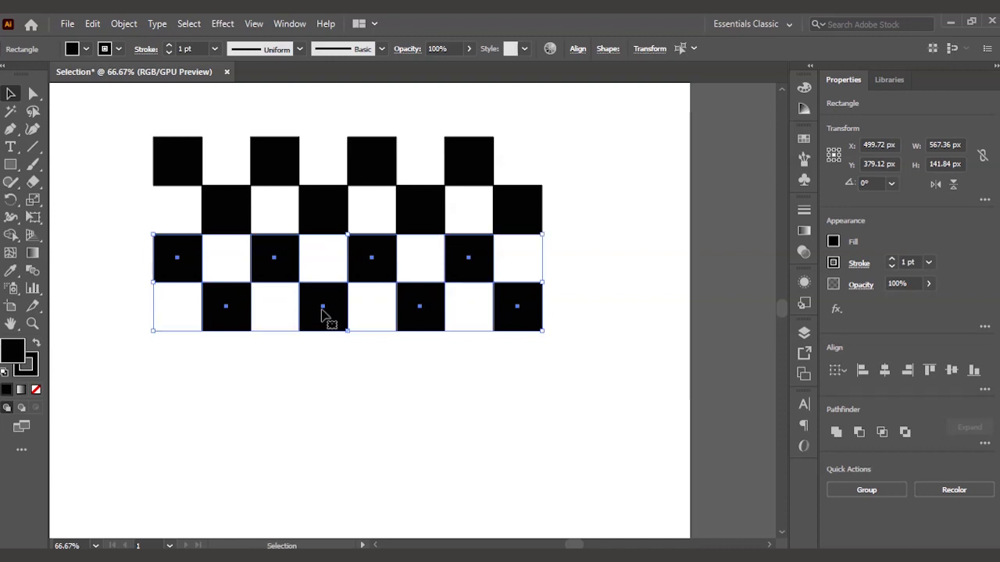
{"action": "key", "text": "ctrl+d"}
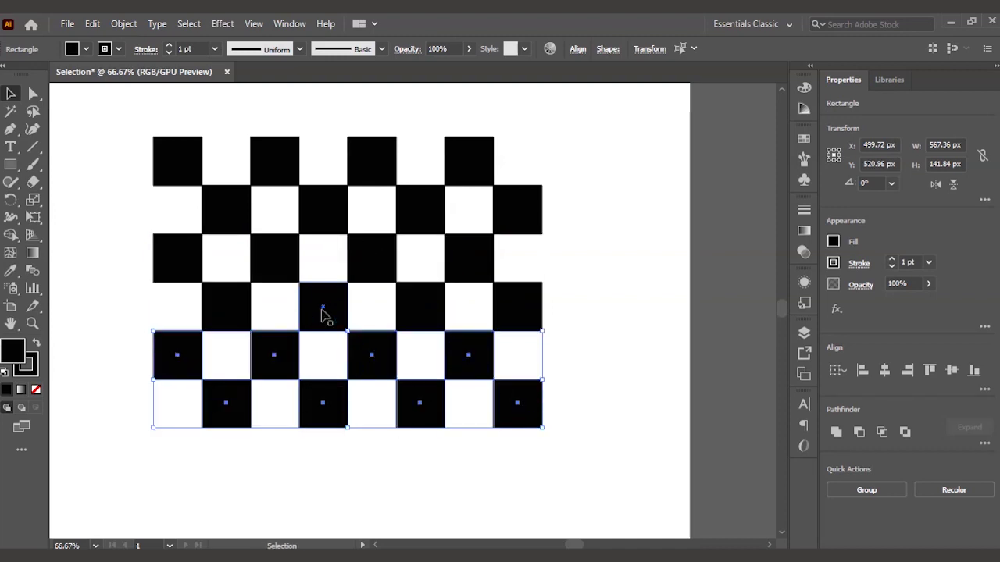
{"action": "key", "text": "ctrl+d"}
{"action": "key", "text": "ctrl+minus"}
{"action": "left_click", "coordinate": [635, 208]}
{"action": "left_click_drag", "start_coordinate": [635, 212], "coordinate": [543, 222]}
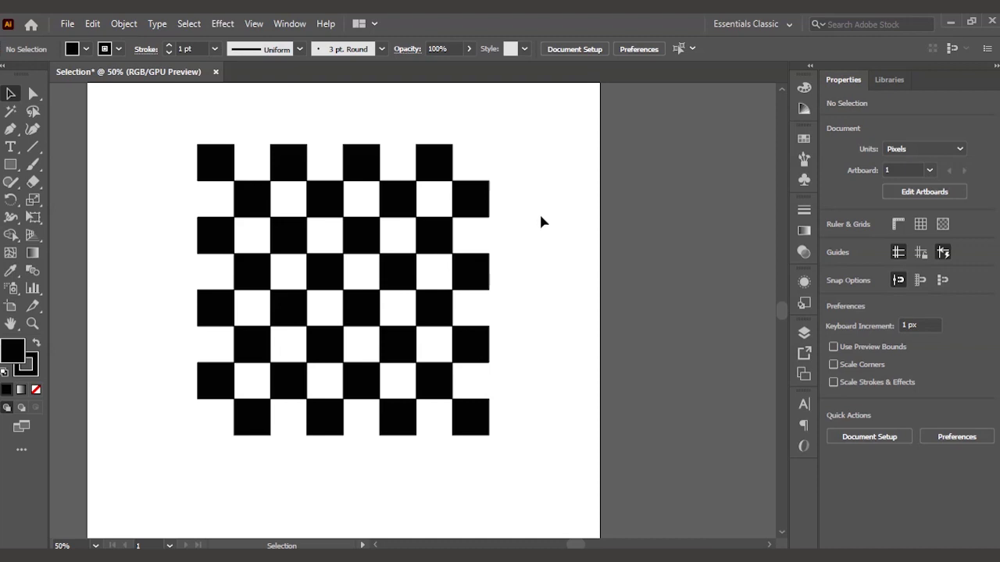
Examine the eight-row chessboard pattern on the artboard, both as a whole and up close.
{"action": "key", "text": "ctrl+minus"}
{"action": "left_click_drag", "start_coordinate": [286, 137], "coordinate": [532, 391]}
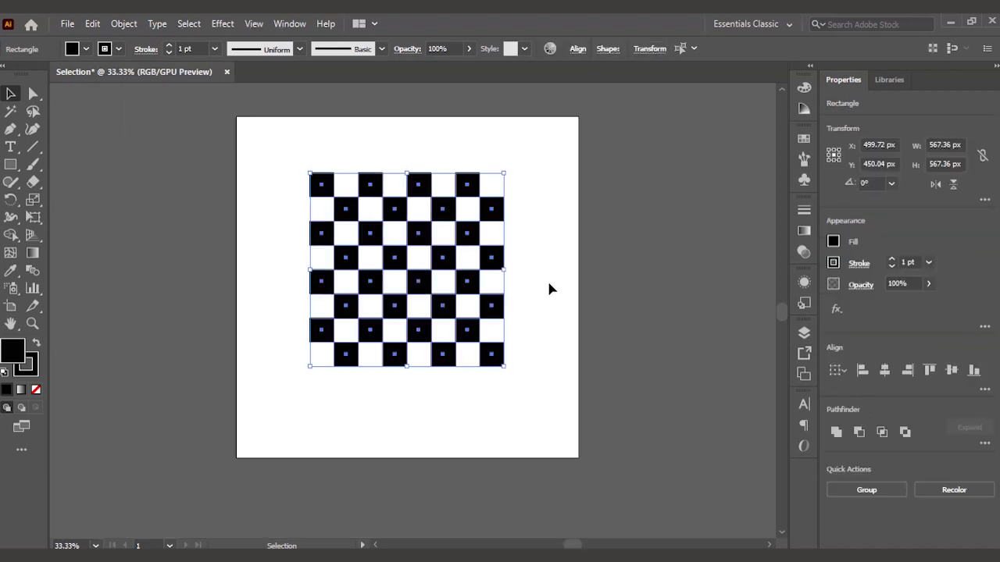
{"action": "key", "text": "ctrl+plus"}
{"action": "key", "text": "ctrl+plus"}
{"action": "left_click", "coordinate": [558, 249]}
{"action": "left_click_drag", "start_coordinate": [557, 248], "coordinate": [611, 252]}
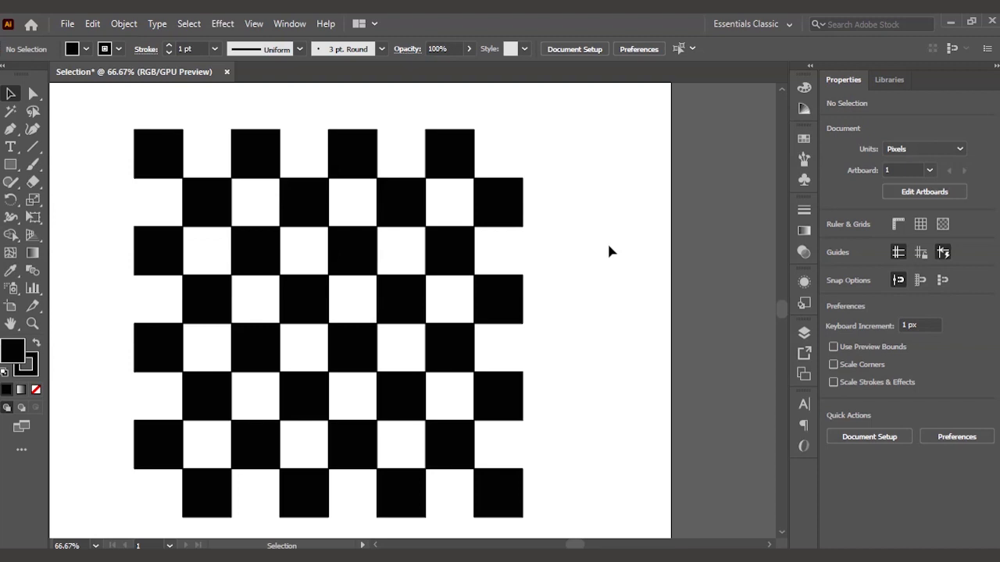
{"action": "key", "text": "space"}
{"action": "left_click_drag", "start_coordinate": [485, 250], "coordinate": [522, 265]}
{"action": "scroll", "coordinate": [508, 239], "scroll_direction": "down", "scroll_amount": 1}
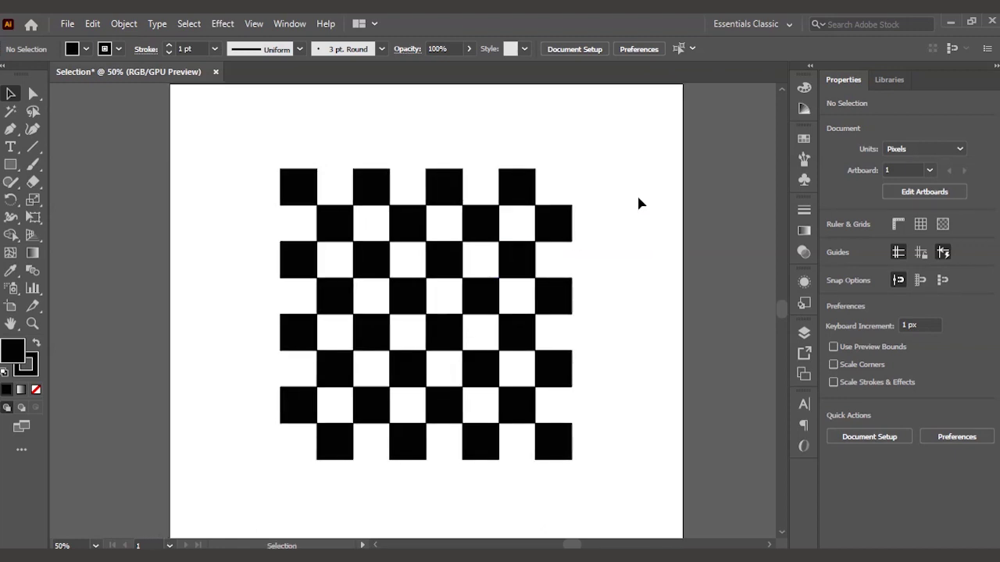
{"action": "key", "text": "ctrl+minus"}
{"action": "left_click_drag", "start_coordinate": [550, 225], "coordinate": [536, 227]}
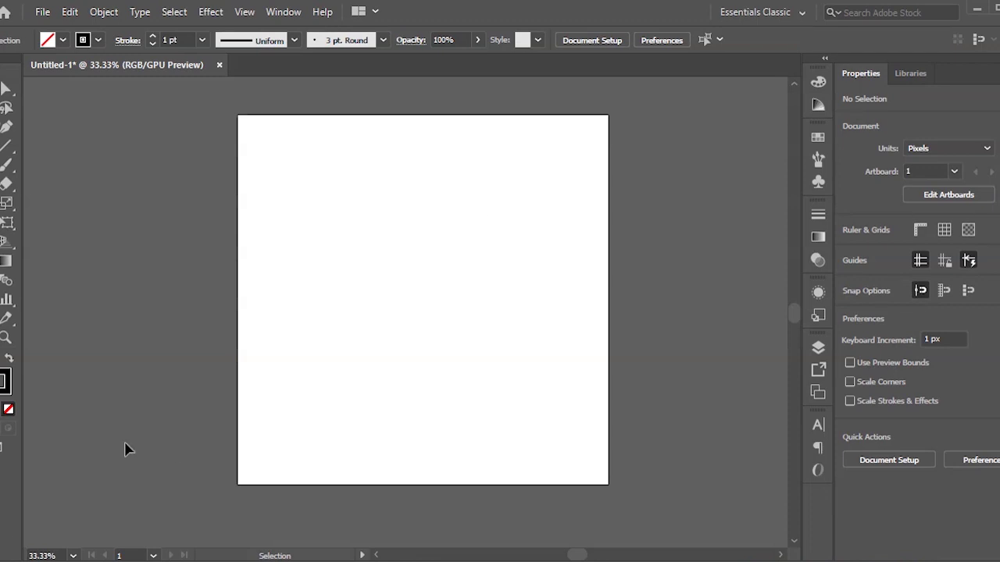
In the Untitled-1 document, draw a tall rectangle from the artboard's left edge and a shorter one flush beside it on the same baseline.
{"action": "left_click", "coordinate": [6, 201]}
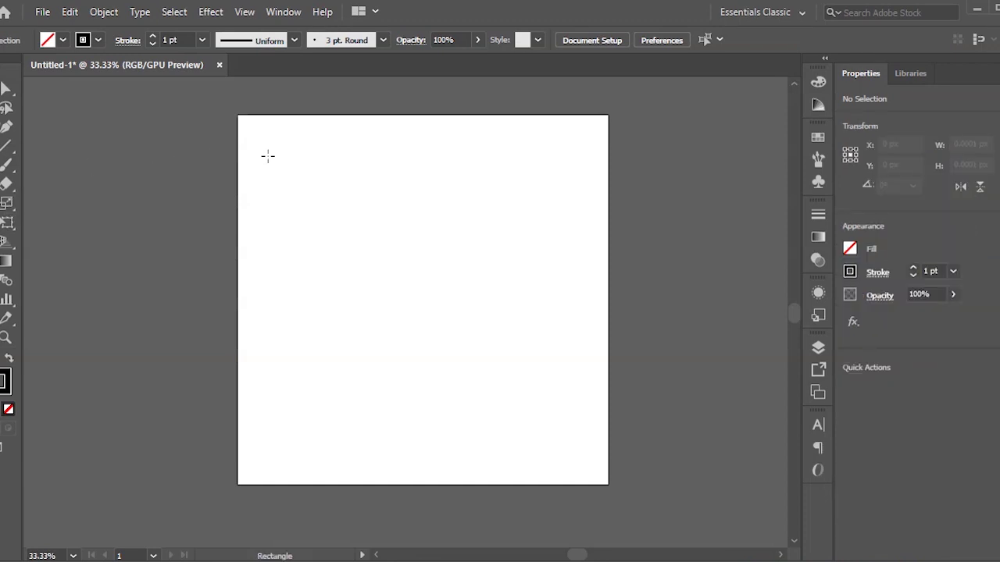
{"action": "left_click_drag", "start_coordinate": [237, 135], "coordinate": [329, 406]}
{"action": "key", "text": "v"}
{"action": "left_click", "coordinate": [383, 283]}
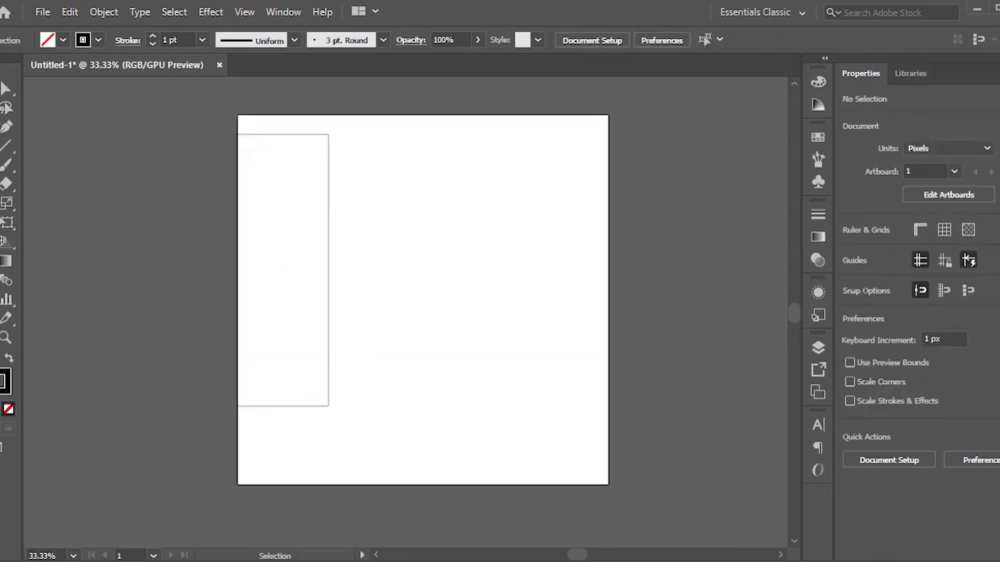
{"action": "left_click_drag", "start_coordinate": [329, 195], "coordinate": [420, 406]}
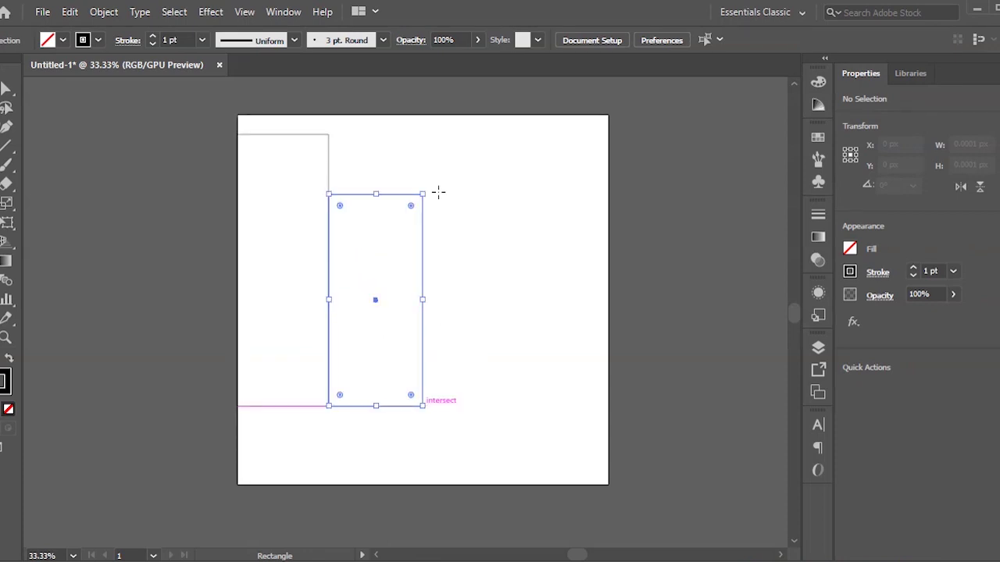
{"action": "key", "text": "ctrl+shift+a"}
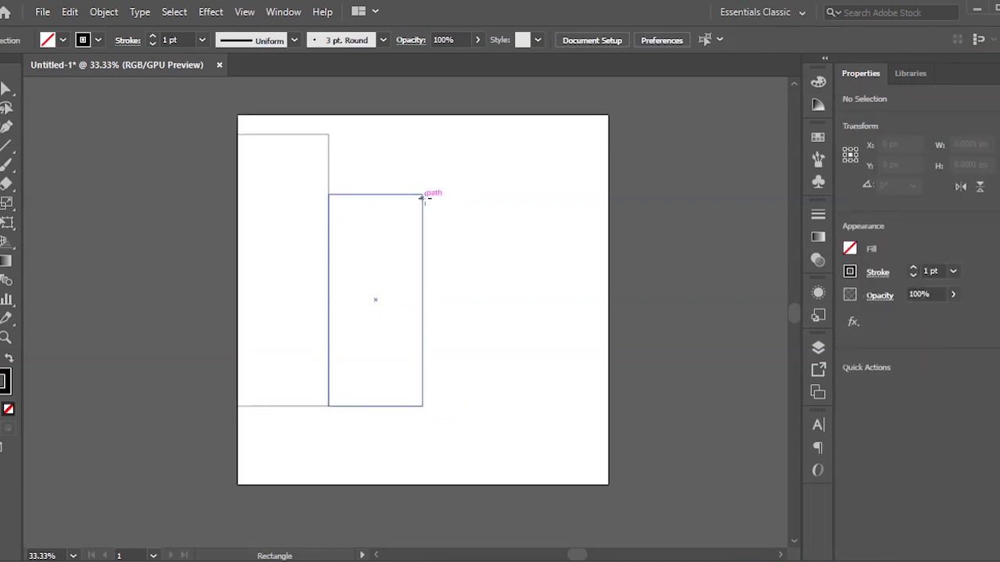
Draw a third rectangle about 203 × 734 px and a fourth about 181 × 663 px, side by side on the same baseline.
{"action": "left_click_drag", "start_coordinate": [422, 134], "coordinate": [497, 406]}
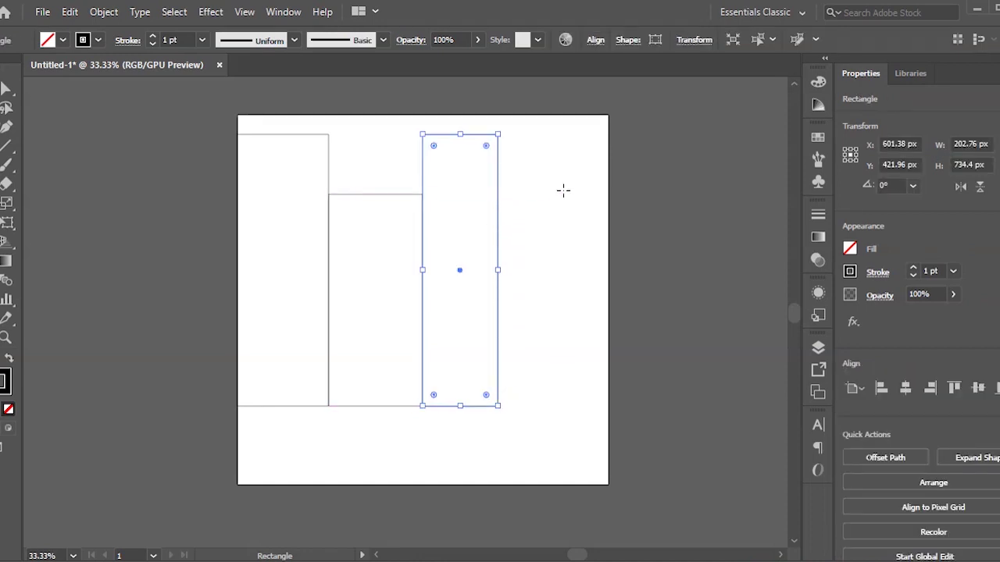
{"action": "left_click_drag", "start_coordinate": [565, 189], "coordinate": [497, 405]}
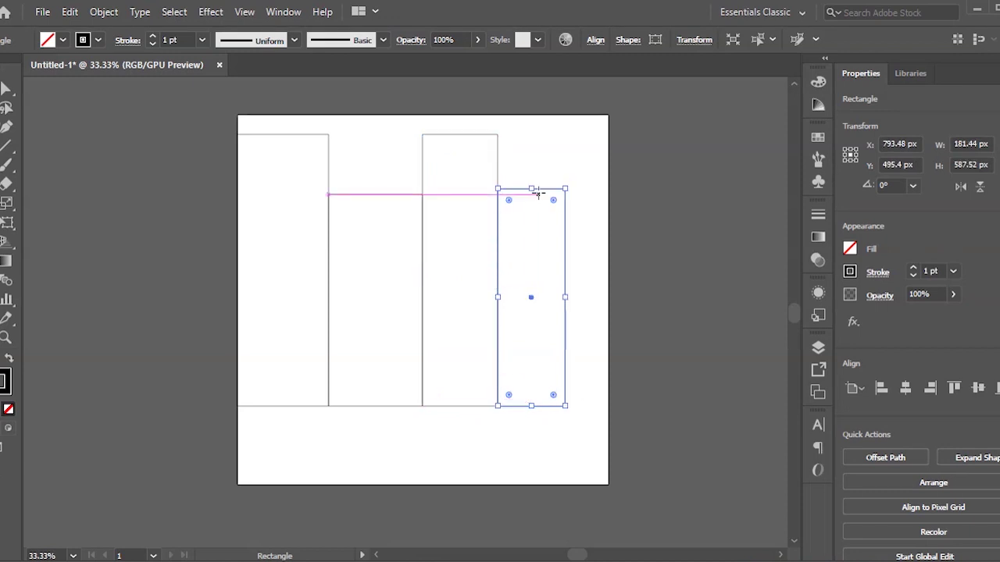
{"action": "left_click_drag", "start_coordinate": [532, 188], "coordinate": [531, 160]}
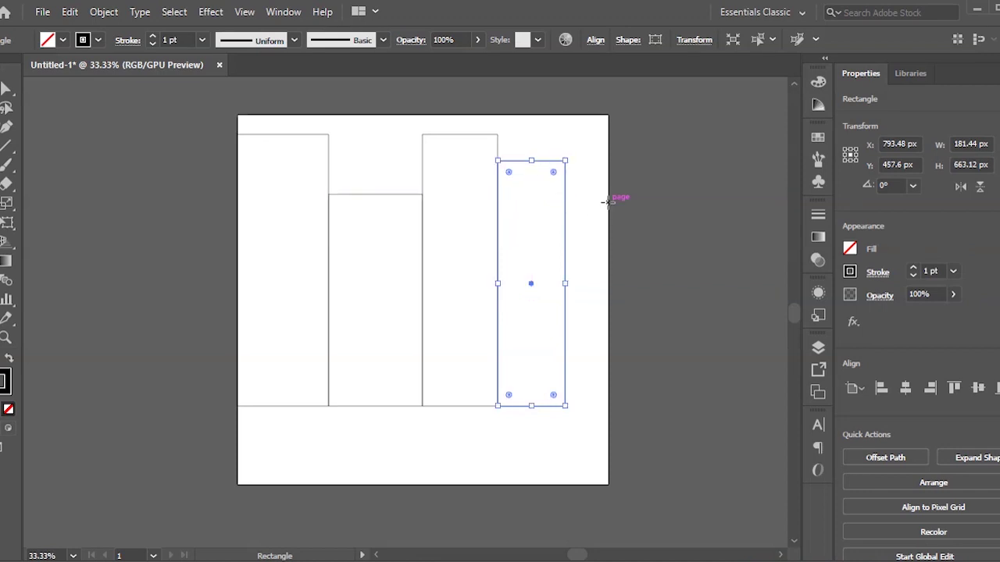
Draw a fifth rectangle about 116 × 538 px between the fourth one and the artboard's right edge, on the same baseline.
{"action": "left_click_drag", "start_coordinate": [609, 208], "coordinate": [565, 406]}
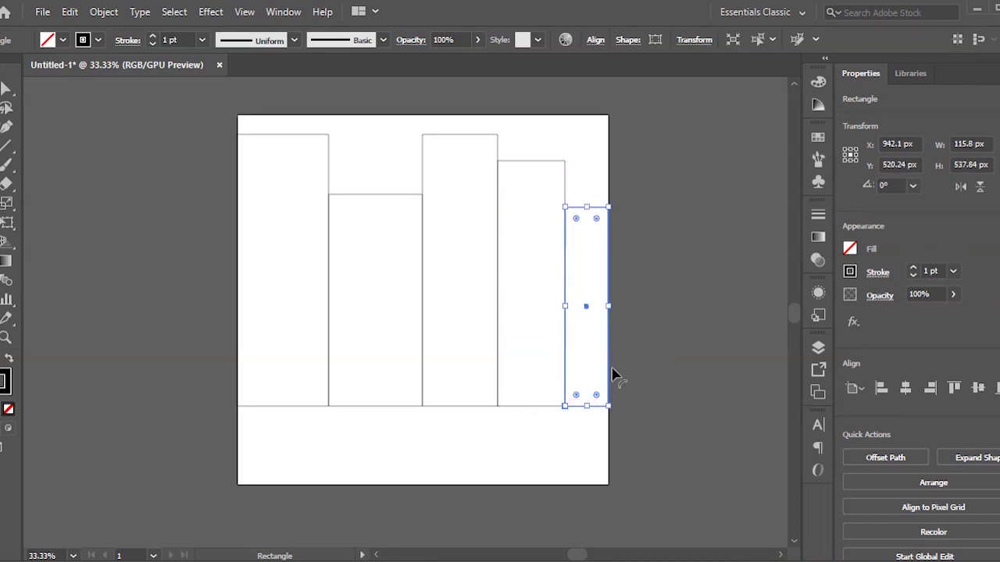
{"action": "left_click", "coordinate": [648, 344]}
{"action": "key", "text": "b"}
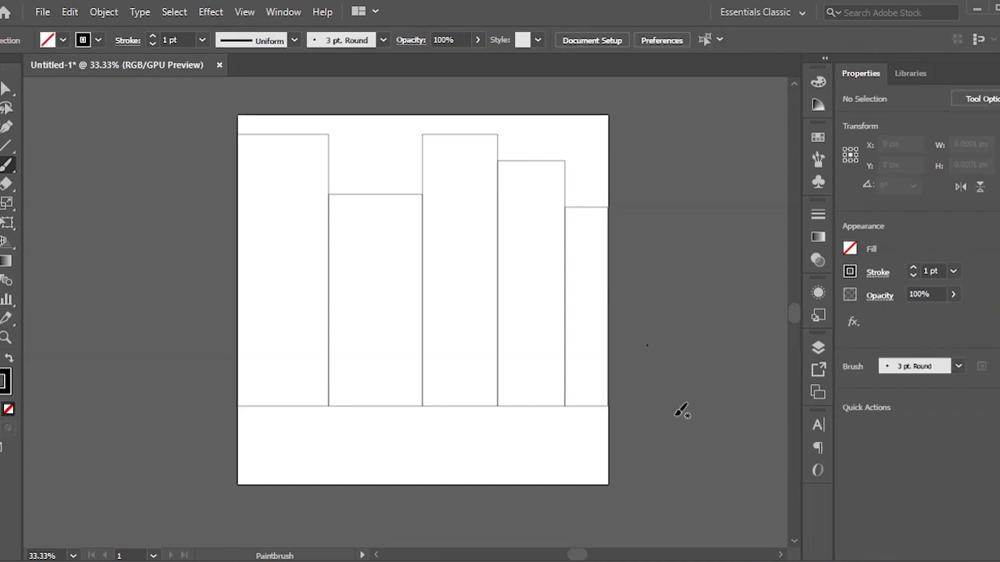
{"action": "left_click", "coordinate": [576, 408], "text": "ctrl"}
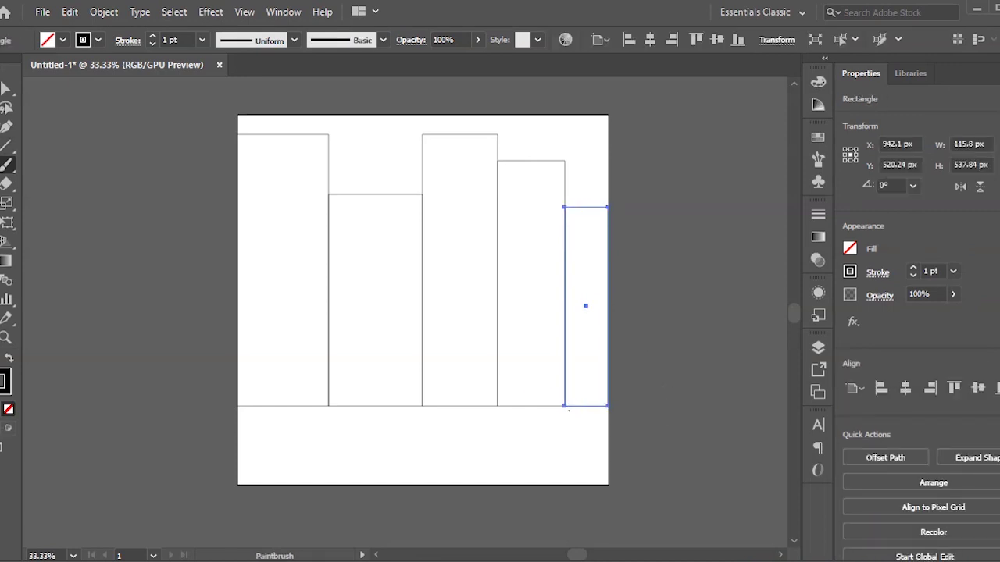
Draw a square of about 64 px inside the first rectangle, near its upper-left corner.
{"action": "left_click", "coordinate": [6, 183]}
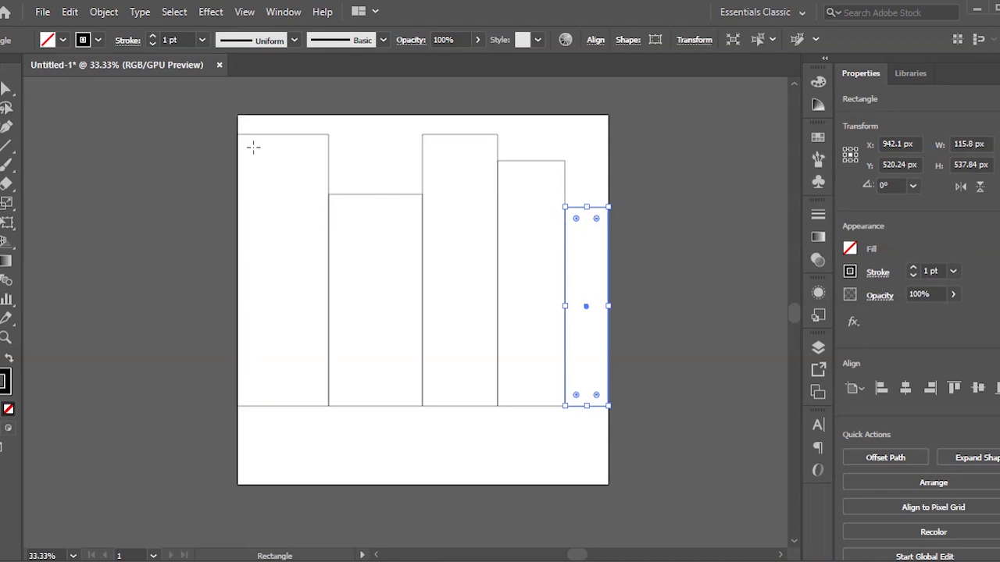
{"action": "scroll", "coordinate": [247, 149], "scroll_direction": "up", "scroll_amount": 1}
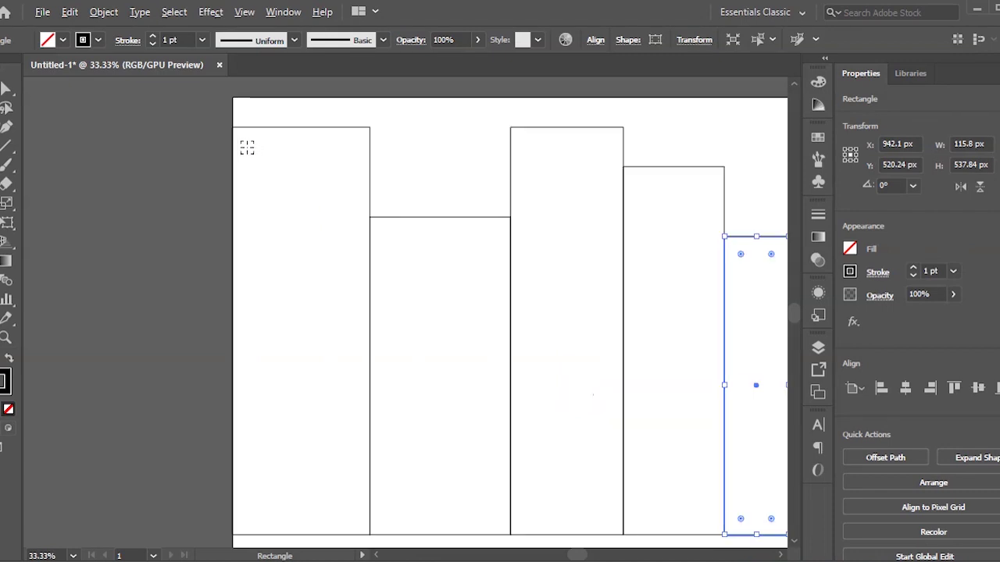
{"action": "left_click_drag", "start_coordinate": [244, 148], "coordinate": [281, 185]}
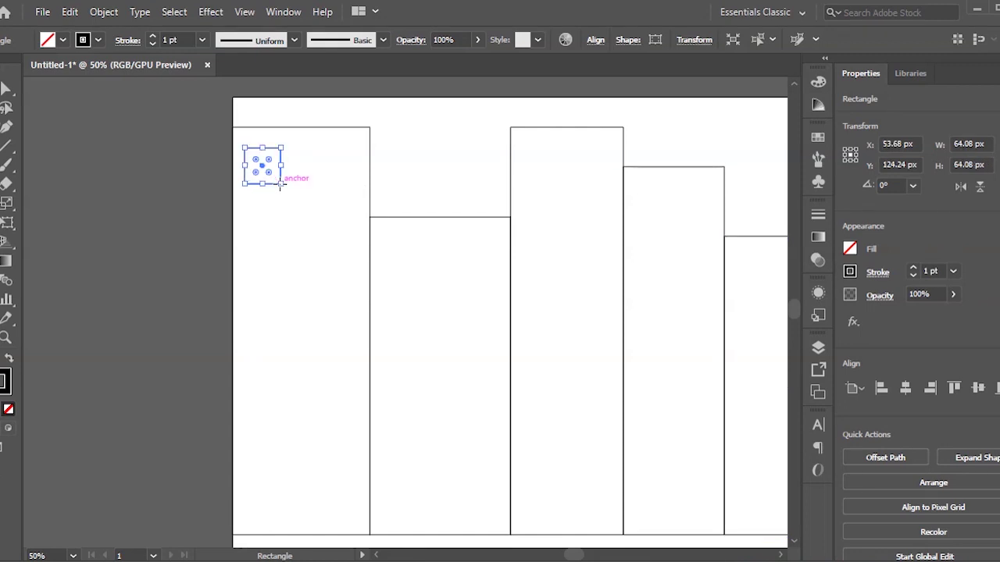
{"action": "key", "text": "v"}
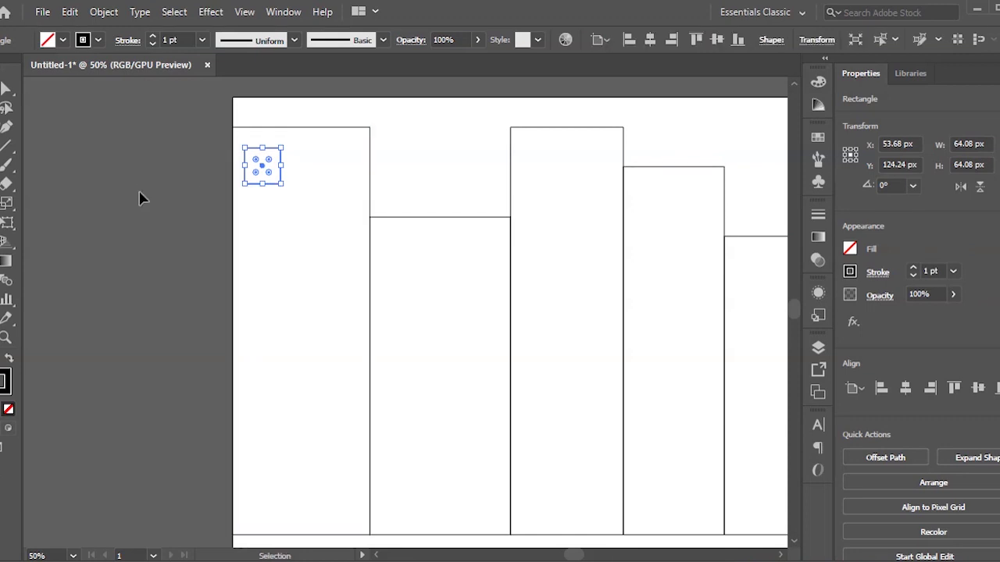
Duplicate the small square straight across toward the first rectangle's right edge, so that the pair spans about 191 px.
{"action": "left_click", "coordinate": [232, 196]}
{"action": "left_click", "coordinate": [270, 186]}
{"action": "left_click", "coordinate": [195, 155]}
{"action": "left_click", "coordinate": [267, 186]}
{"action": "scroll", "coordinate": [281, 180], "scroll_direction": "up", "scroll_amount": 3}
{"action": "left_click_drag", "start_coordinate": [282, 179], "coordinate": [429, 186]}
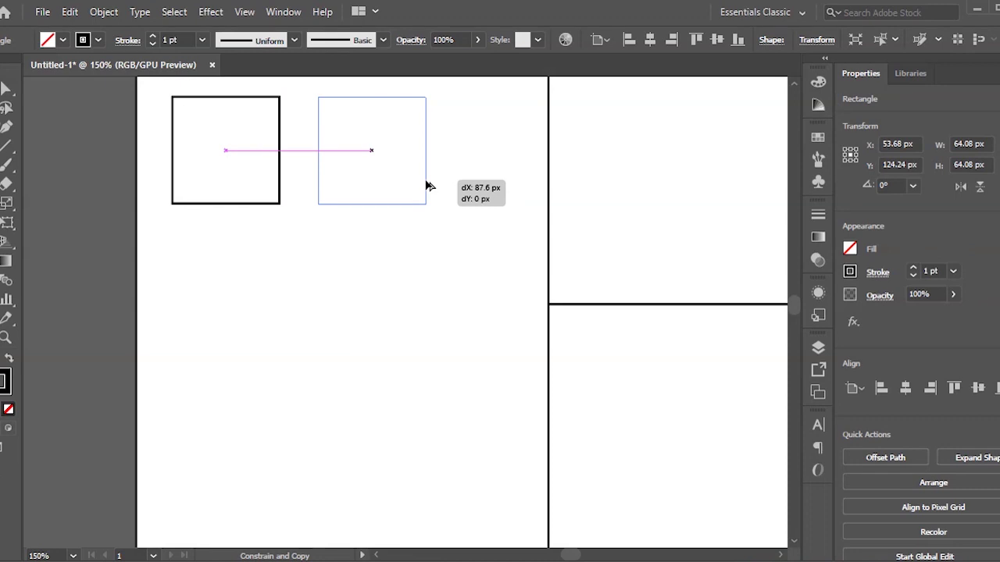
{"action": "left_click_drag", "start_coordinate": [429, 186], "coordinate": [467, 199]}
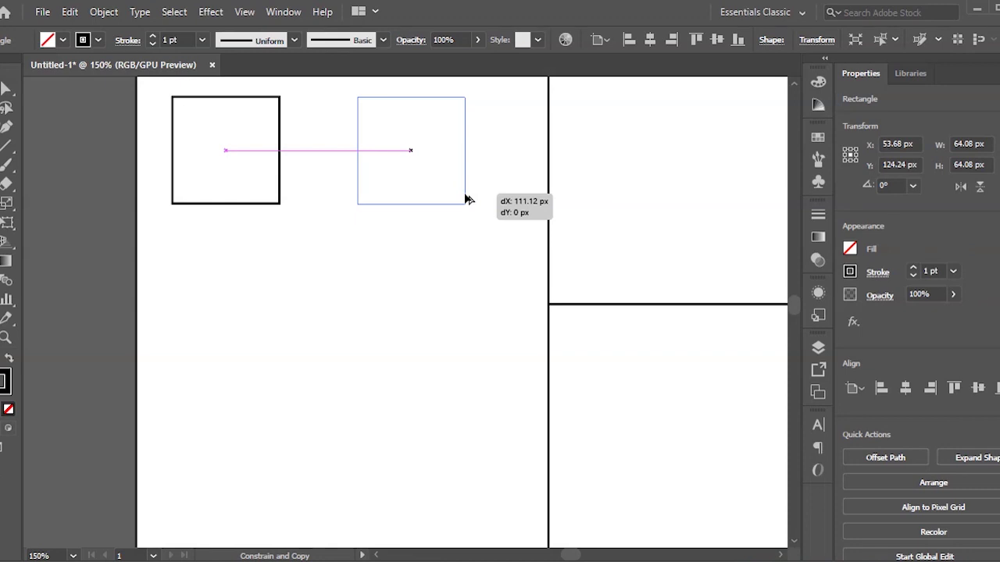
{"action": "left_click_drag", "start_coordinate": [465, 199], "coordinate": [495, 201]}
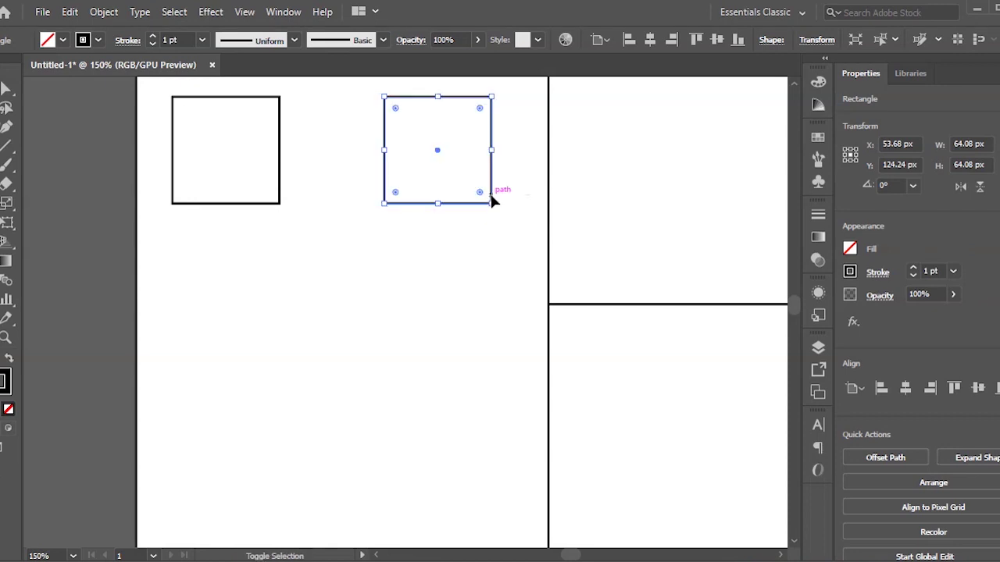
{"action": "left_click", "coordinate": [553, 180]}
{"action": "scroll", "coordinate": [554, 184], "scroll_direction": "down", "scroll_amount": 3}
{"action": "left_click_drag", "start_coordinate": [557, 199], "coordinate": [317, 205]}
{"action": "scroll", "coordinate": [442, 214], "scroll_direction": "up", "scroll_amount": 1}
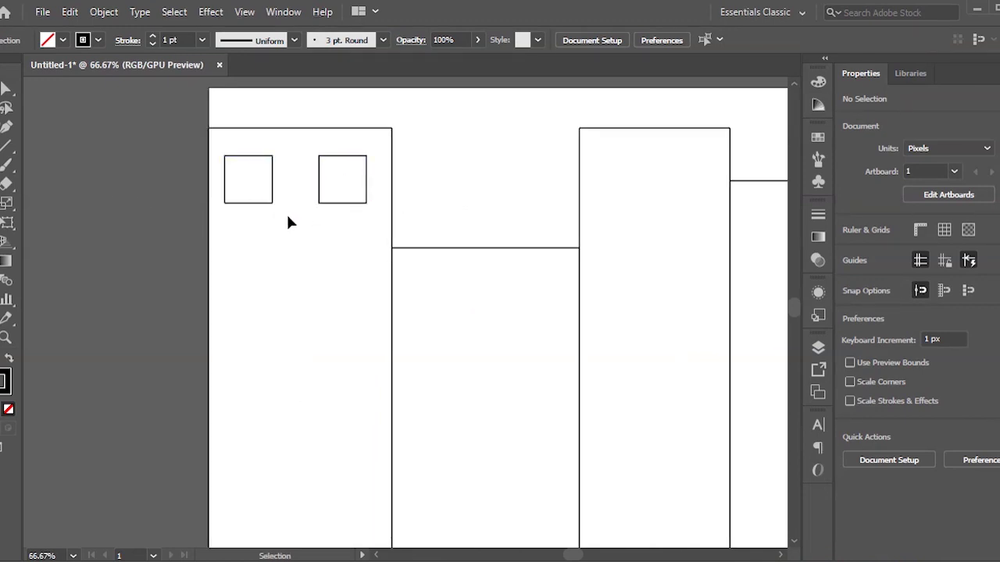
Select both small squares and duplicate them straight down, leaving a gap below the originals, at Y 216.76 px.
{"action": "left_click", "coordinate": [237, 203]}
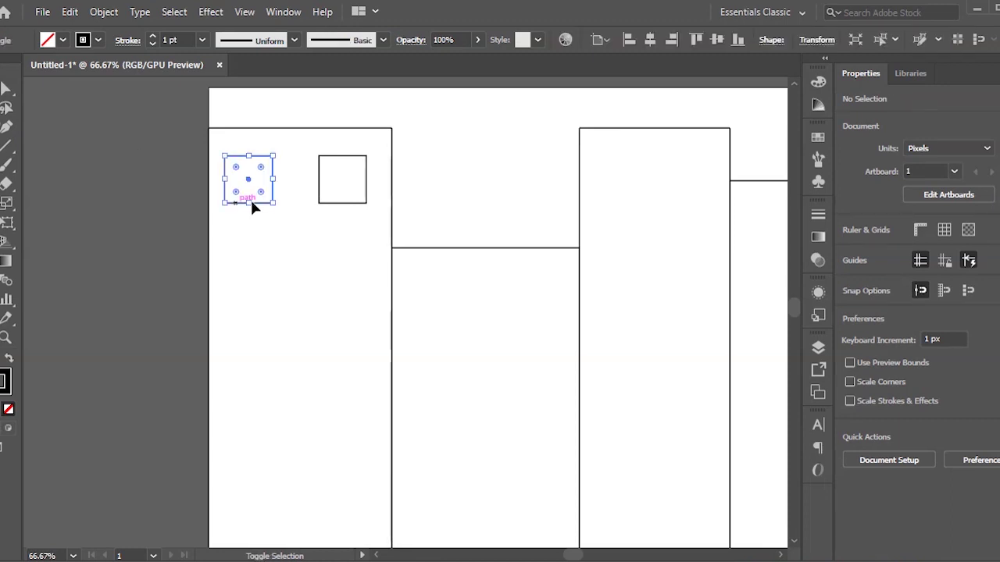
{"action": "left_click", "coordinate": [348, 209], "text": "shift"}
{"action": "key", "text": "space"}
{"action": "left_click_drag", "start_coordinate": [327, 245], "coordinate": [297, 185]}
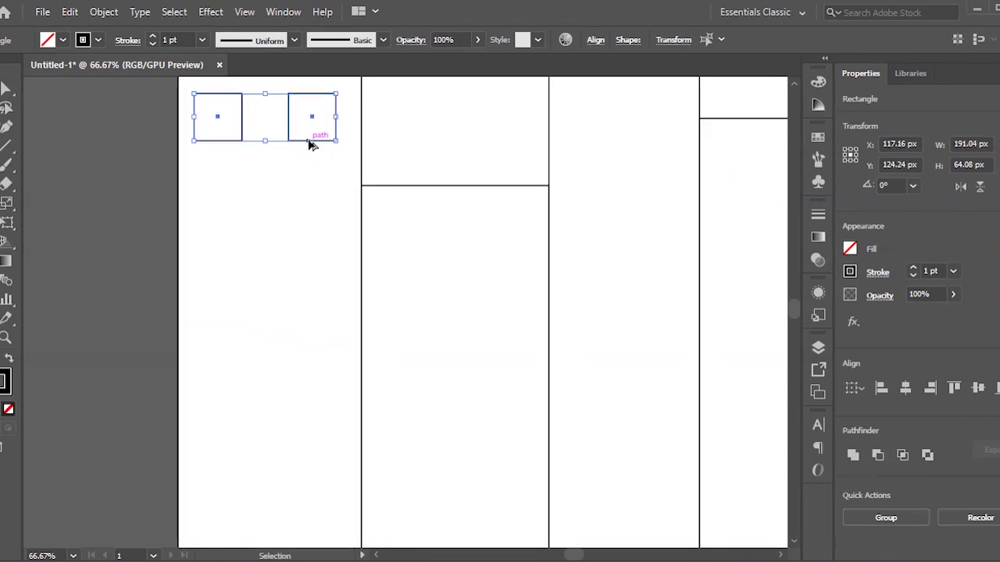
{"action": "left_click_drag", "start_coordinate": [309, 145], "coordinate": [310, 212]}
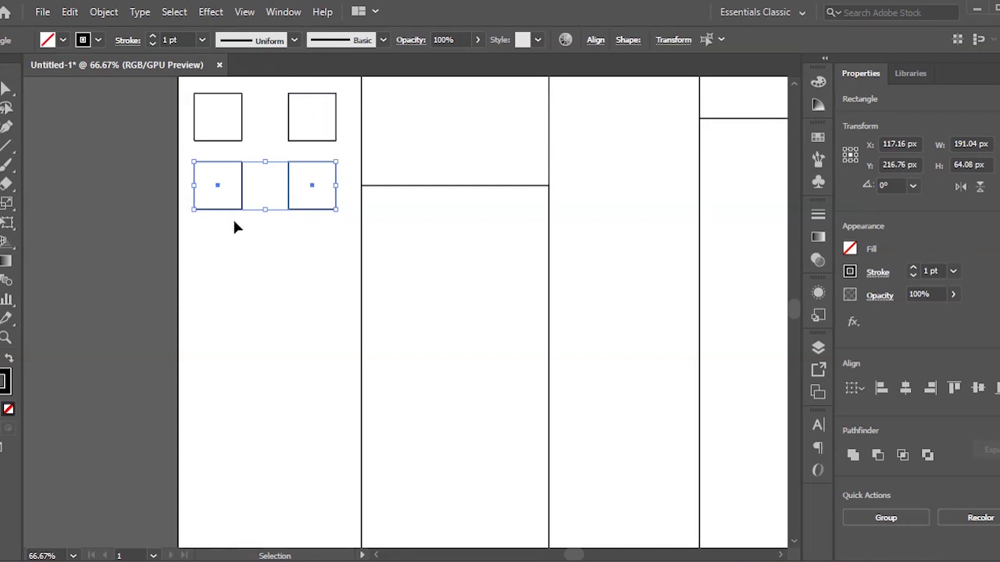
Repeat the downward duplication of the square pair six times with Transform Again, down to Y 771.88 px at the first rectangle's base.
{"action": "key", "text": "ctrl+d"}
{"action": "scroll", "coordinate": [236, 227], "scroll_direction": "down", "scroll_amount": 2}
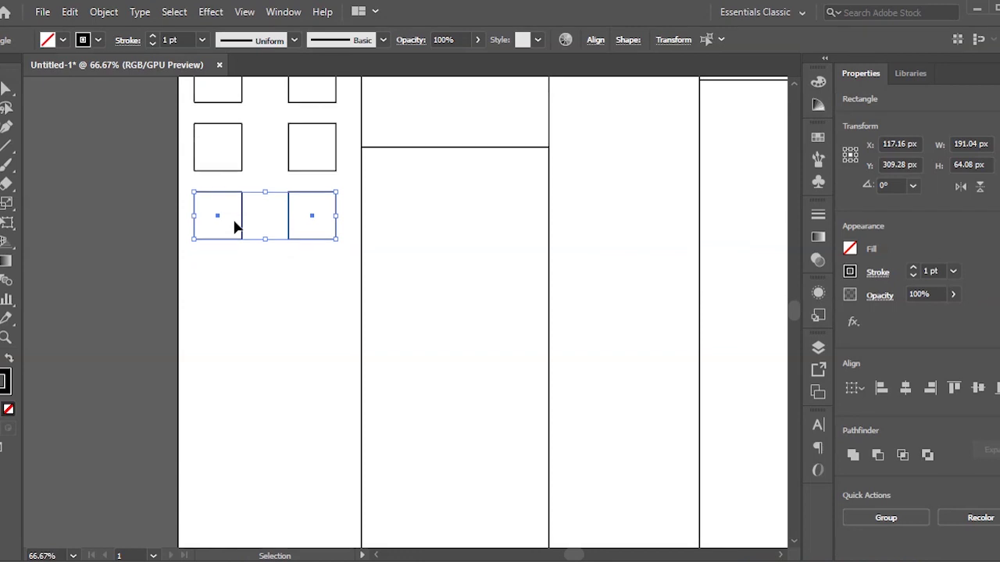
{"action": "scroll", "coordinate": [237, 227], "scroll_direction": "down", "scroll_amount": 1}
{"action": "key", "text": "a"}
{"action": "key", "text": "ctrl+d"}
{"action": "scroll", "coordinate": [237, 226], "scroll_direction": "down", "scroll_amount": 1}
{"action": "key", "text": "ctrl+d"}
{"action": "key", "text": "ctrl+d"}
{"action": "key", "text": "ctrl+d"}
{"action": "key", "text": "ctrl+d"}
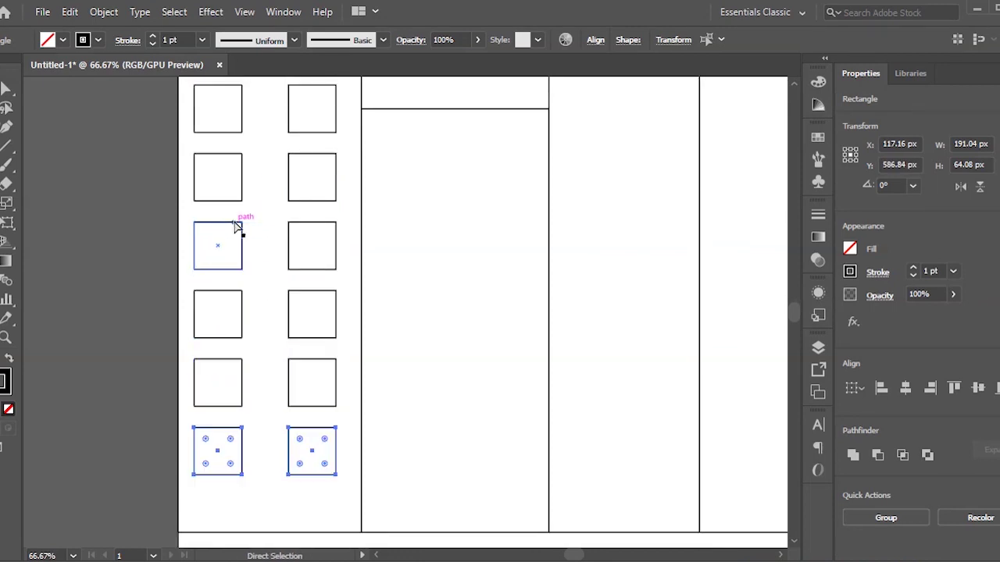
{"action": "scroll", "coordinate": [237, 226], "scroll_direction": "down", "scroll_amount": 1}
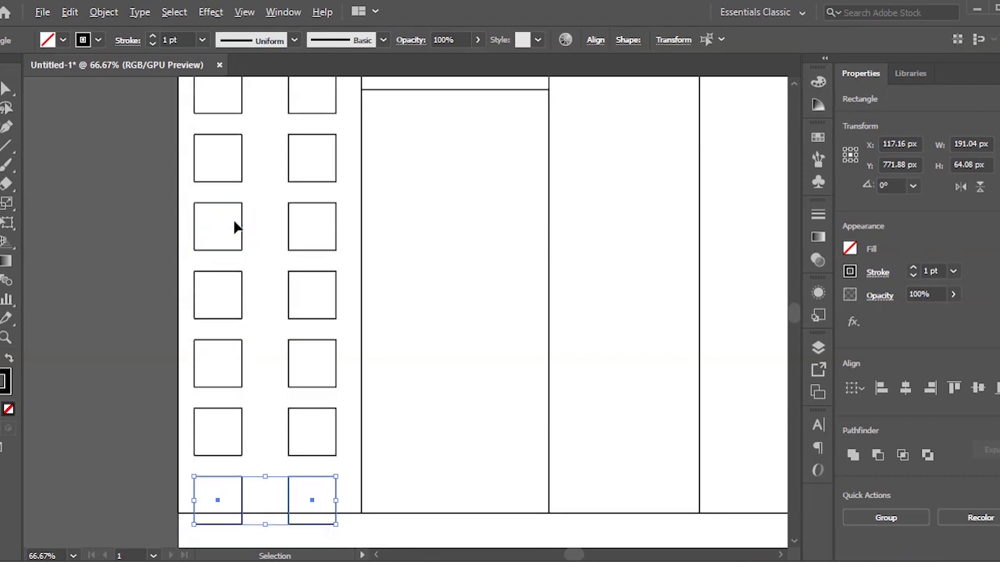
{"action": "left_click_drag", "start_coordinate": [237, 286], "coordinate": [241, 226]}
{"action": "scroll", "coordinate": [241, 226], "scroll_direction": "down", "scroll_amount": 1}
{"action": "scroll", "coordinate": [336, 414], "scroll_direction": "up", "scroll_amount": 2}
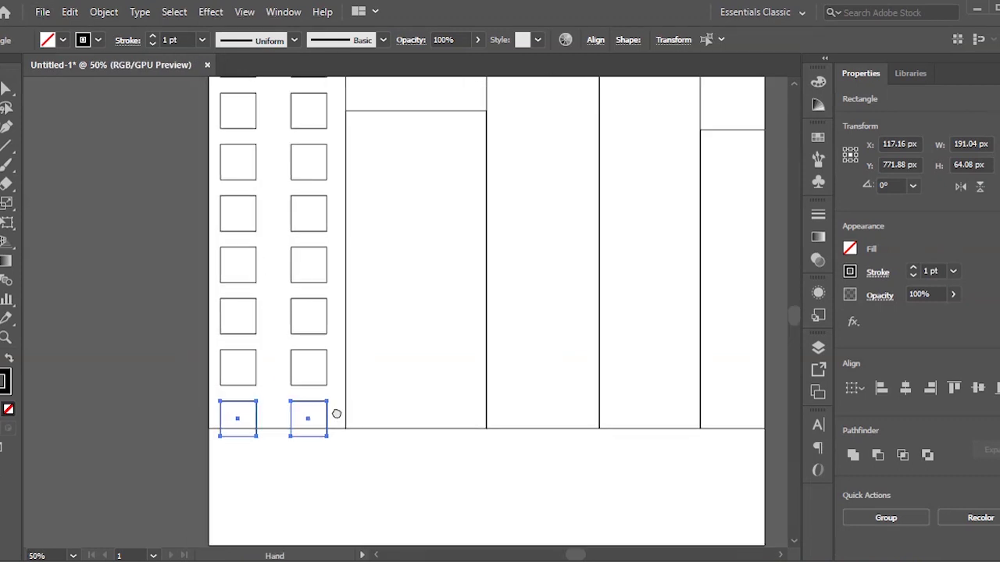
Undo the last duplication of the square pair, which overlaps the first rectangle's base.
{"action": "key", "text": "ctrl+z"}
{"action": "key", "text": "h"}
{"action": "left_click_drag", "start_coordinate": [399, 276], "coordinate": [323, 268]}
{"action": "key", "text": "v"}
{"action": "scroll", "coordinate": [371, 307], "scroll_direction": "down", "scroll_amount": 1}
{"action": "key", "text": "h"}
{"action": "key", "text": "v"}
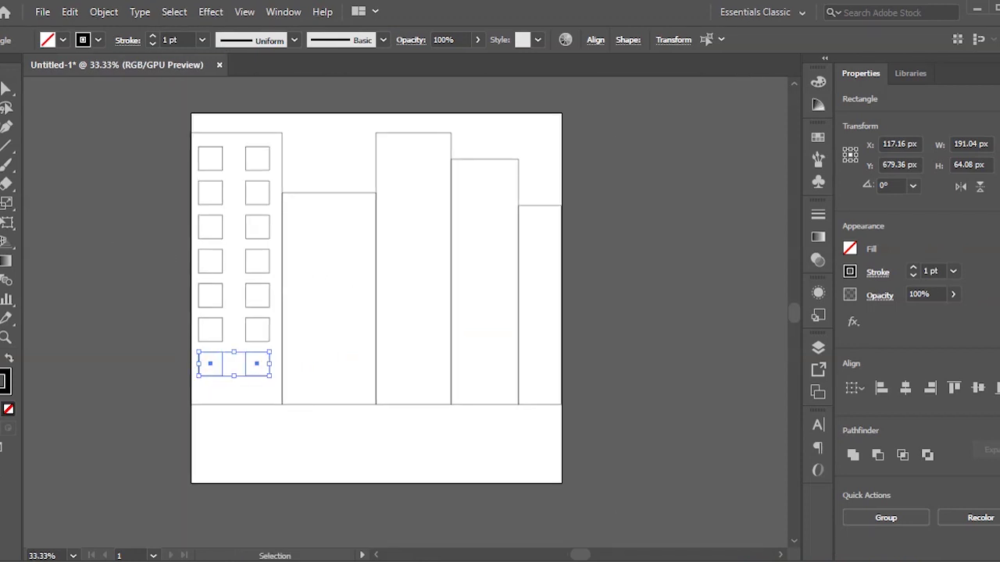
Draw a square of about 56 px inside the second rectangle, near its upper-left corner.
{"action": "key", "text": "m"}
{"action": "scroll", "coordinate": [305, 230], "scroll_direction": "up", "scroll_amount": 2}
{"action": "left_click_drag", "start_coordinate": [325, 239], "coordinate": [245, 177]}
{"action": "left_click_drag", "start_coordinate": [222, 125], "coordinate": [263, 164]}
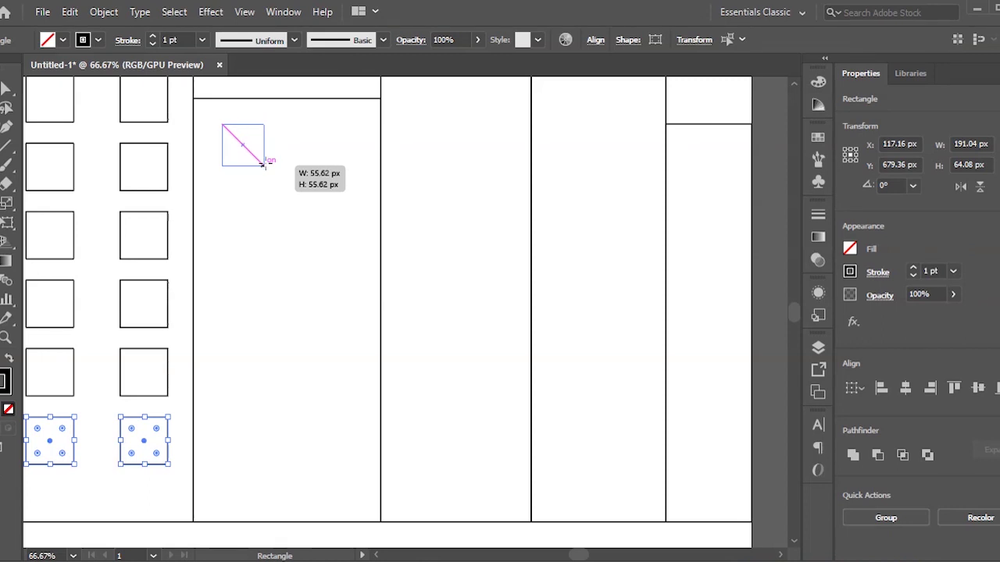
{"action": "left_click_drag", "start_coordinate": [264, 165], "coordinate": [264, 164]}
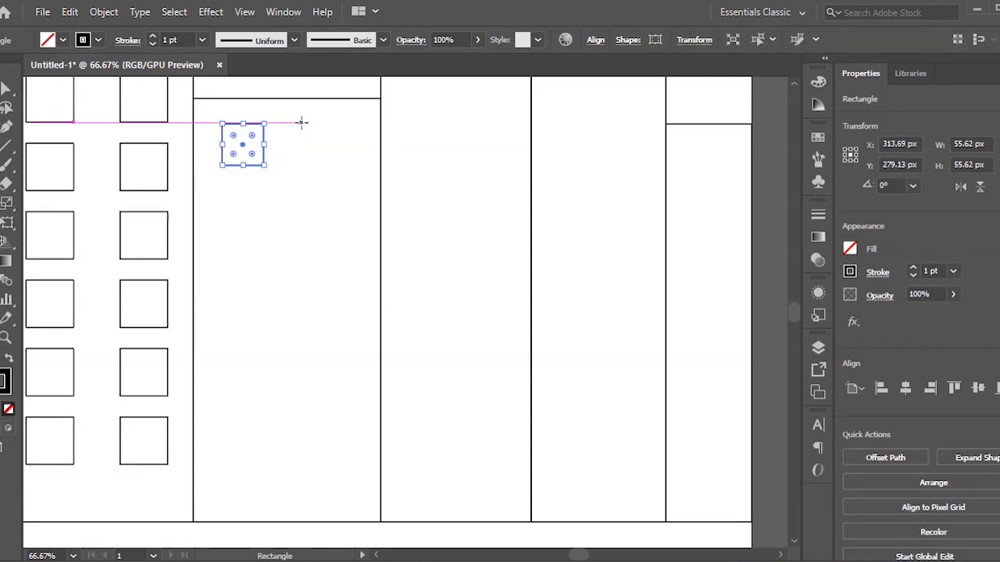
Scale the second rectangle's new square down to about 39 px, keeping its upper-left corner in place.
{"action": "key", "text": "v"}
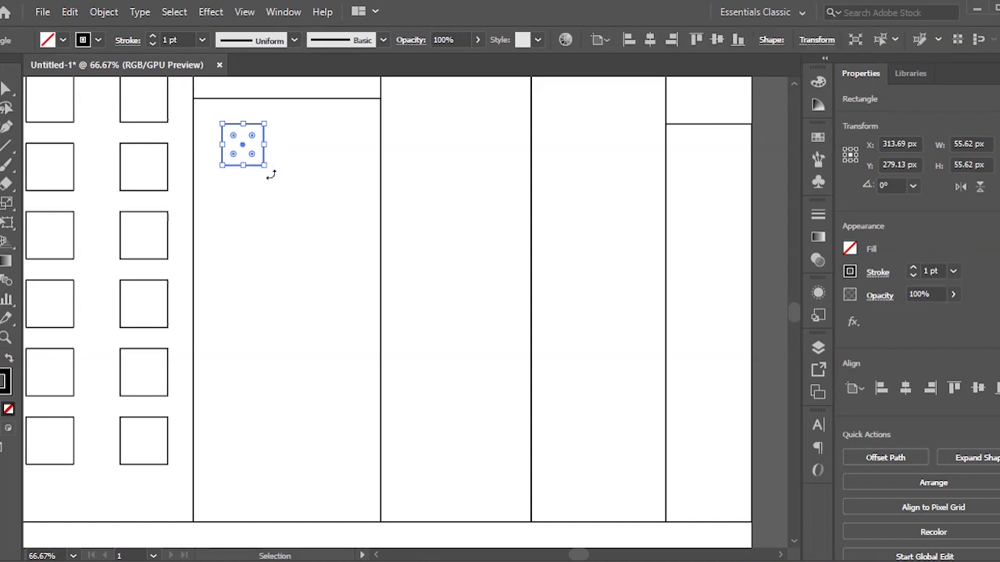
{"action": "left_click_drag", "start_coordinate": [264, 164], "coordinate": [257, 156]}
{"action": "key", "text": "m"}
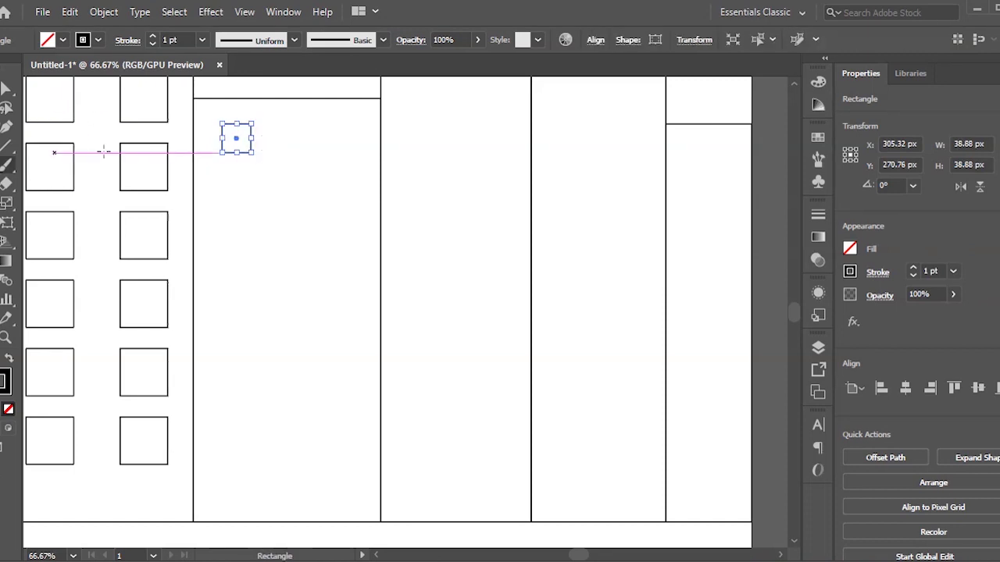
{"action": "key", "text": "v"}
{"action": "left_click", "coordinate": [265, 150]}
{"action": "left_click", "coordinate": [245, 154]}
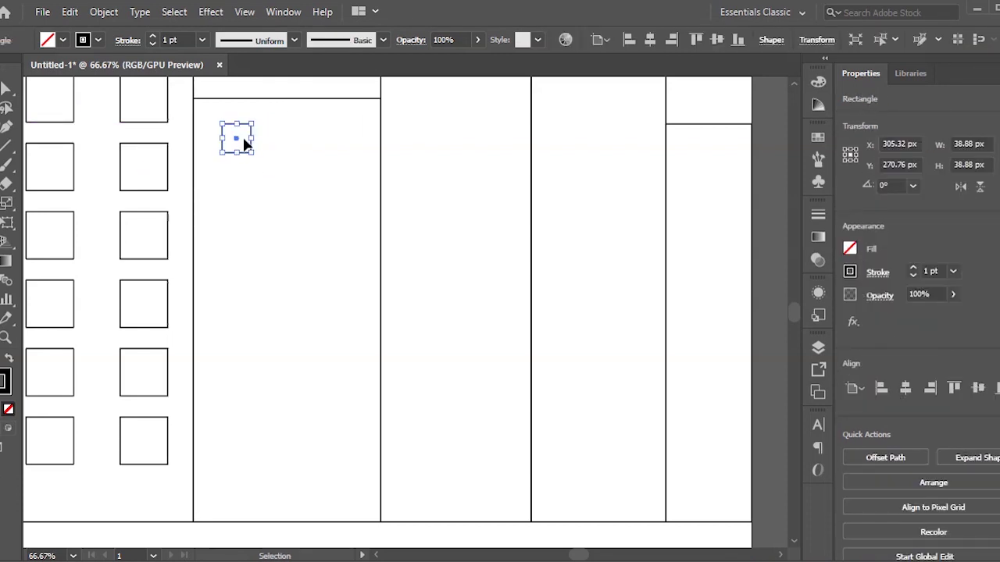
Duplicate the 39 px square twice straight across the second rectangle, at X 373.5 px and X 439.96 px.
{"action": "scroll", "coordinate": [252, 150], "scroll_direction": "up", "scroll_amount": 3}
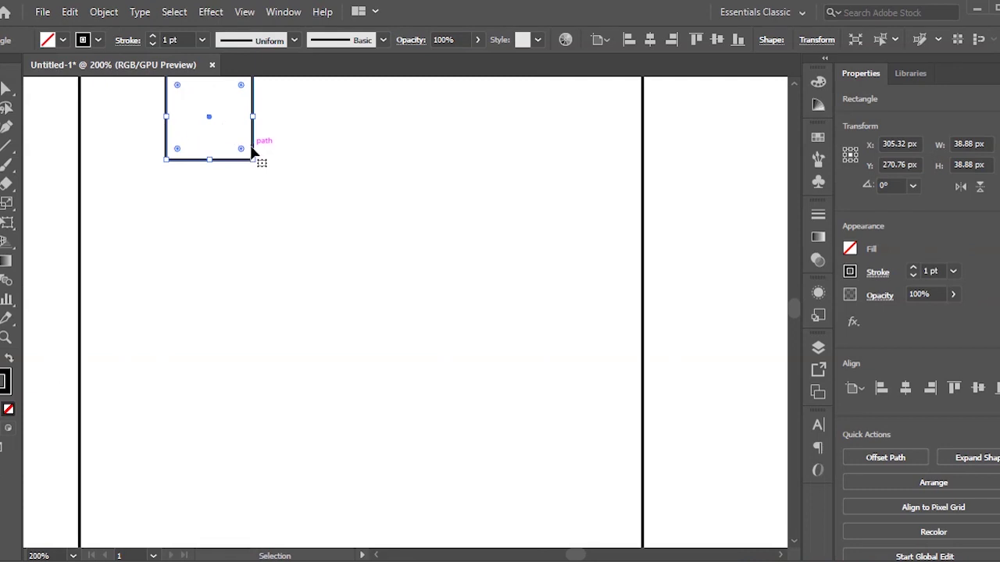
{"action": "left_click_drag", "start_coordinate": [254, 149], "coordinate": [406, 153]}
{"action": "scroll", "coordinate": [430, 148], "scroll_direction": "down", "scroll_amount": 2}
{"action": "scroll", "coordinate": [375, 230], "scroll_direction": "up", "scroll_amount": 1}
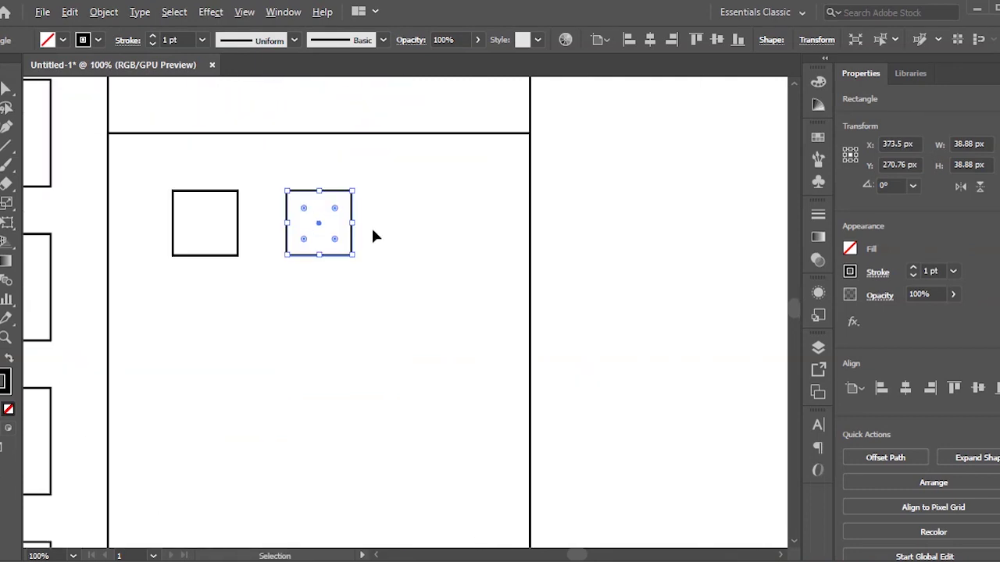
{"action": "left_click_drag", "start_coordinate": [349, 201], "coordinate": [466, 211]}
{"action": "key", "text": "ctrl+minus"}
{"action": "key", "text": "ctrl+minus"}
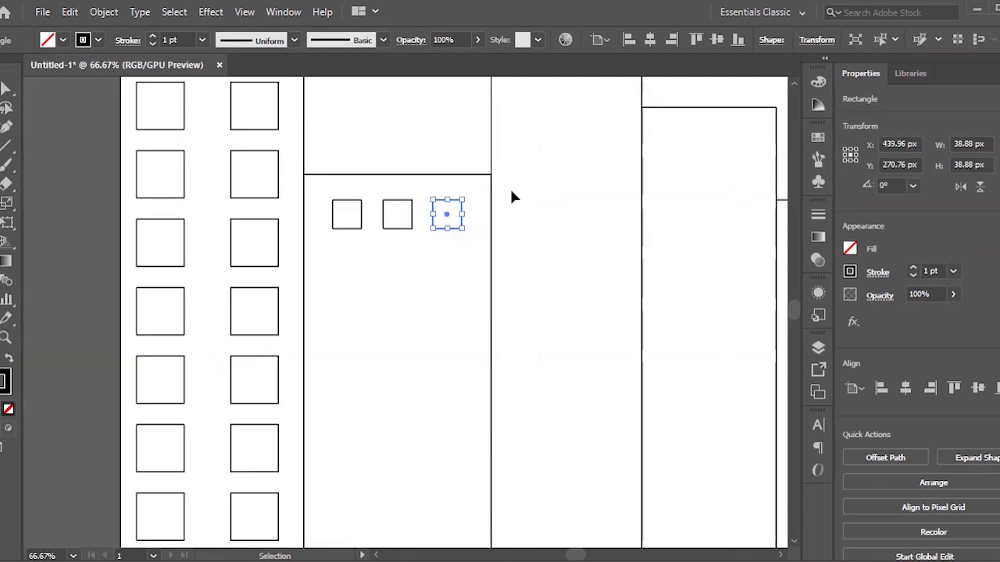
Select all three squares in the second rectangle and duplicate them straight down, leaving a small gap below the originals.
{"action": "left_click", "coordinate": [453, 260]}
{"action": "key", "text": "ctrl+plus"}
{"action": "key", "text": "ctrl+plus"}
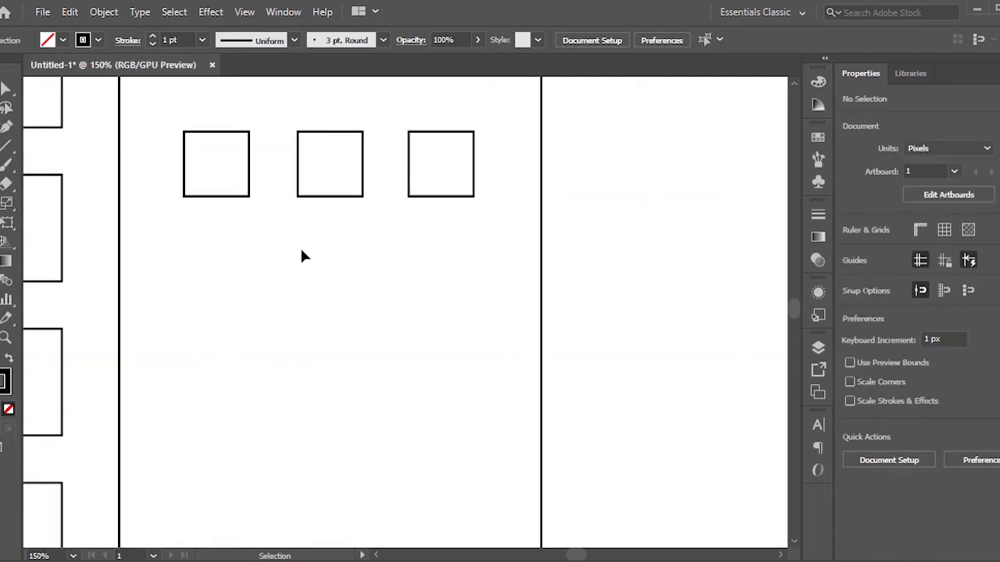
{"action": "left_click", "coordinate": [248, 195], "text": "shift"}
{"action": "left_click", "coordinate": [323, 196], "text": "shift"}
{"action": "left_click", "coordinate": [425, 196], "text": "shift"}
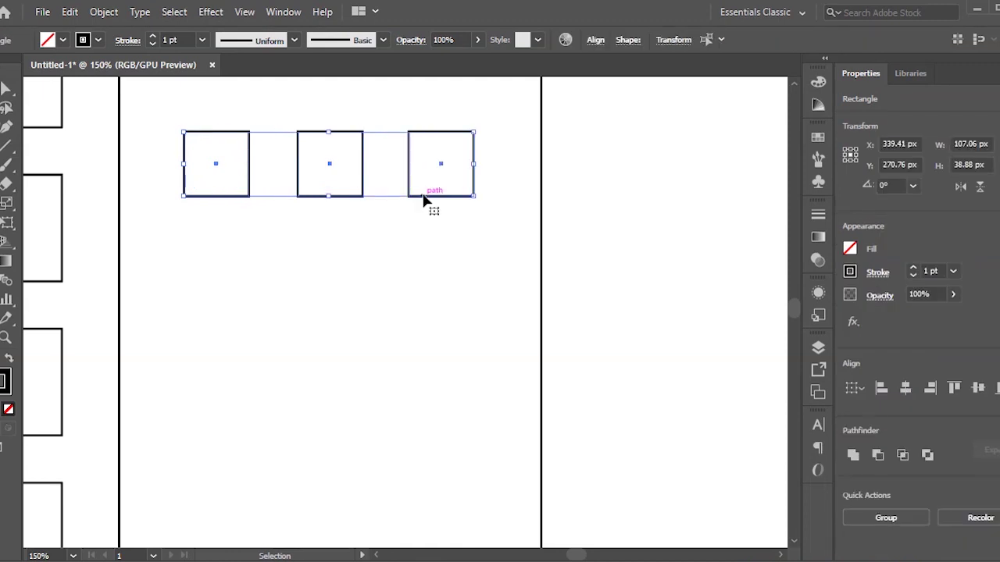
{"action": "left_click_drag", "start_coordinate": [422, 201], "coordinate": [421, 292]}
Repeat the downward duplication of the three-square row eight times with Transform Again, down to Y 752.44 px, and deselect.
{"action": "scroll", "coordinate": [422, 292], "scroll_direction": "down", "scroll_amount": 3}
{"action": "key", "text": "a"}
{"action": "key", "text": "ctrl+d"}
{"action": "key", "text": "ctrl+d"}
{"action": "key", "text": "ctrl+d"}
{"action": "key", "text": "ctrl+d"}
{"action": "key", "text": "ctrl+d"}
{"action": "key", "text": "ctrl+d"}
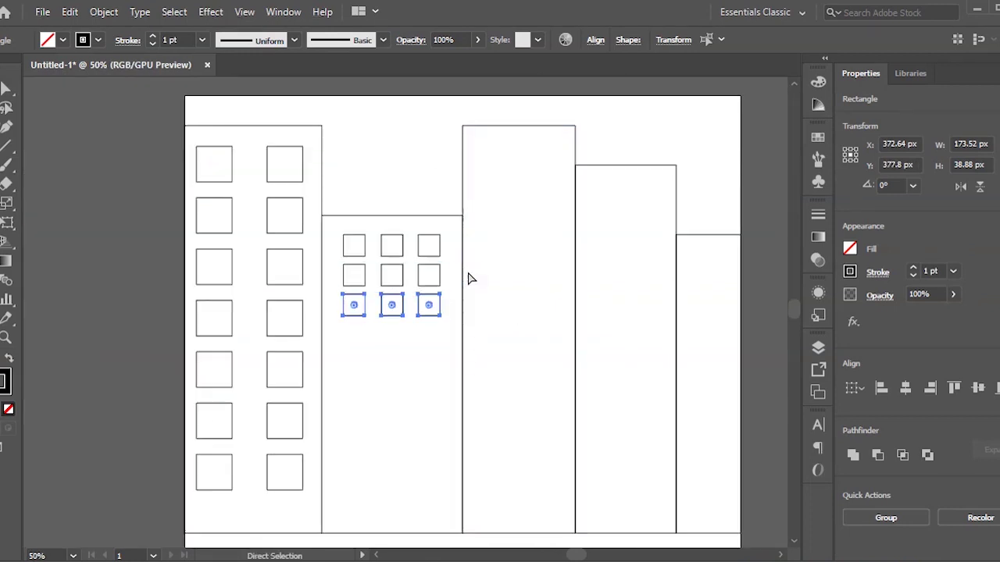
{"action": "key", "text": "ctrl+d"}
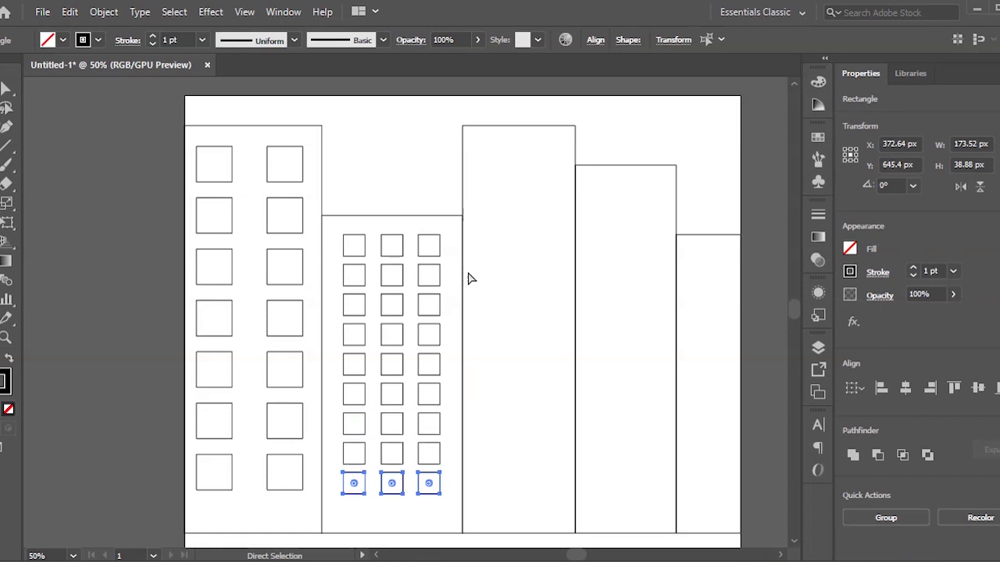
{"action": "key", "text": "v"}
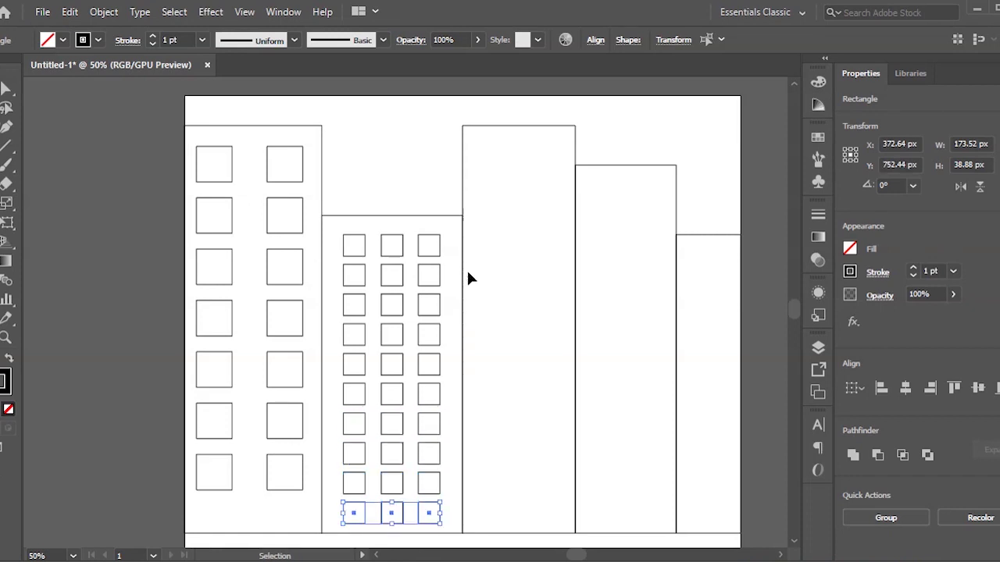
{"action": "left_click", "coordinate": [492, 256]}
Select the upper seven rows of squares in the second rectangle, excluding the rectangle, and duplicate them into the third rectangle's upper part.
{"action": "left_click_drag", "start_coordinate": [534, 221], "coordinate": [398, 193]}
{"action": "left_click_drag", "start_coordinate": [172, 168], "coordinate": [214, 148]}
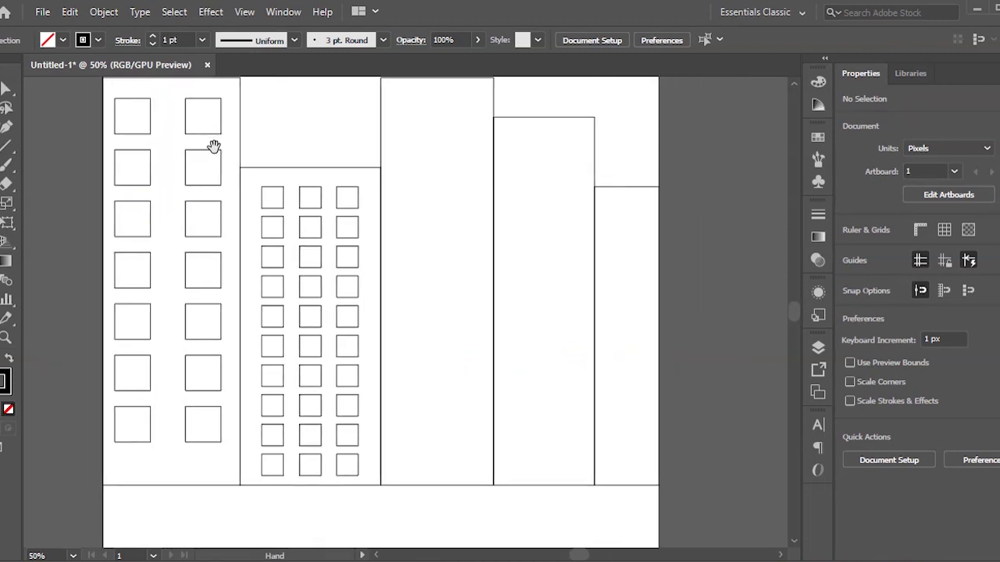
{"action": "left_click_drag", "start_coordinate": [245, 177], "coordinate": [320, 245]}
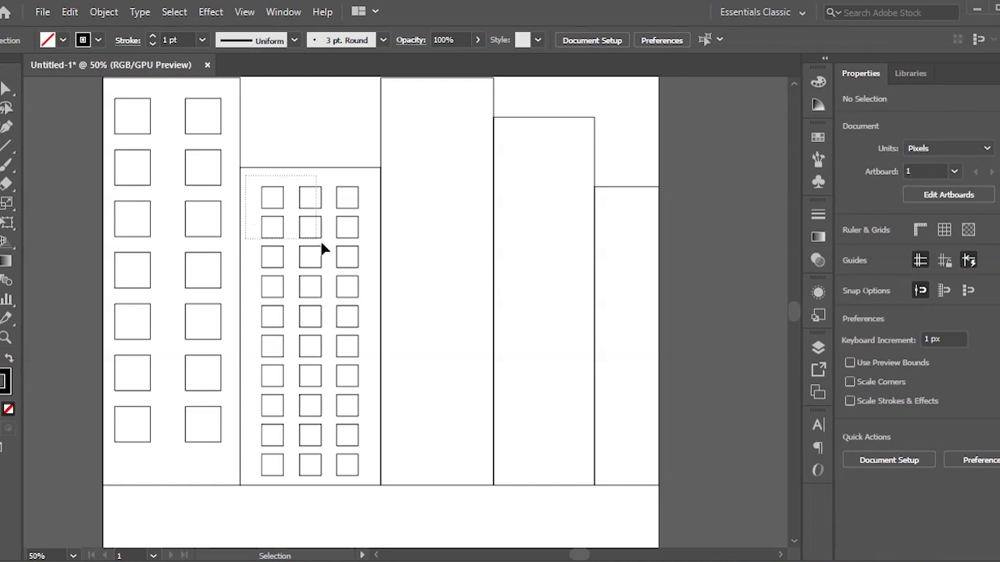
{"action": "left_click_drag", "start_coordinate": [345, 306], "coordinate": [364, 390]}
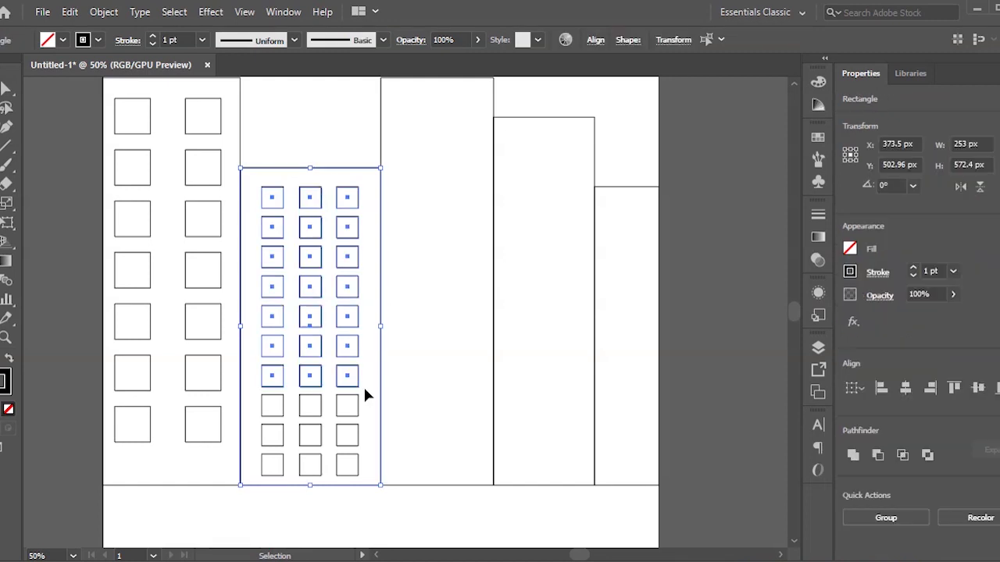
{"action": "left_click", "coordinate": [337, 174], "text": "shift"}
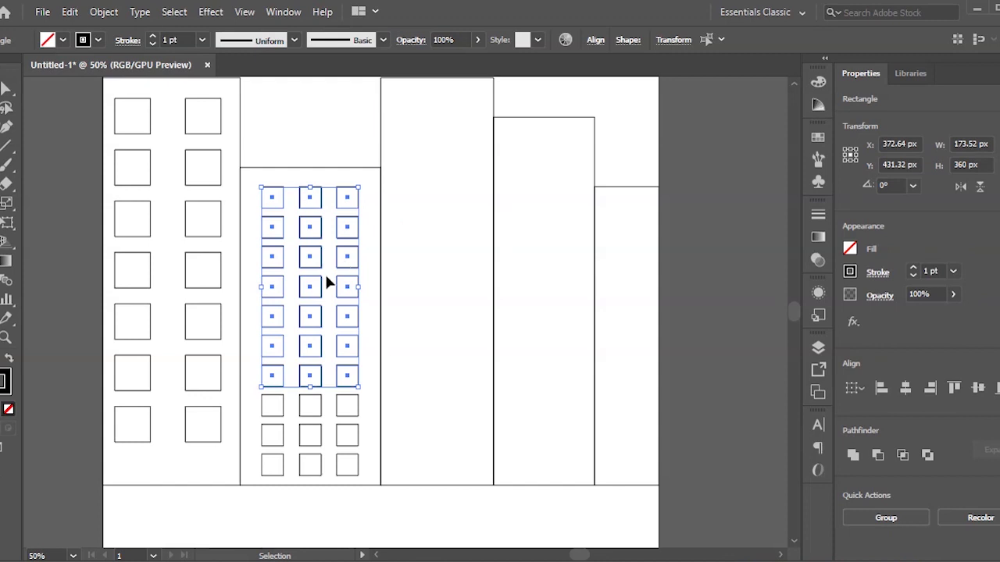
{"action": "key", "text": "a"}
{"action": "key", "text": "v"}
{"action": "key", "text": "a"}
{"action": "left_click_drag", "start_coordinate": [328, 283], "coordinate": [426, 307], "text": "alt"}
{"action": "left_click_drag", "start_coordinate": [434, 221], "coordinate": [352, 173]}
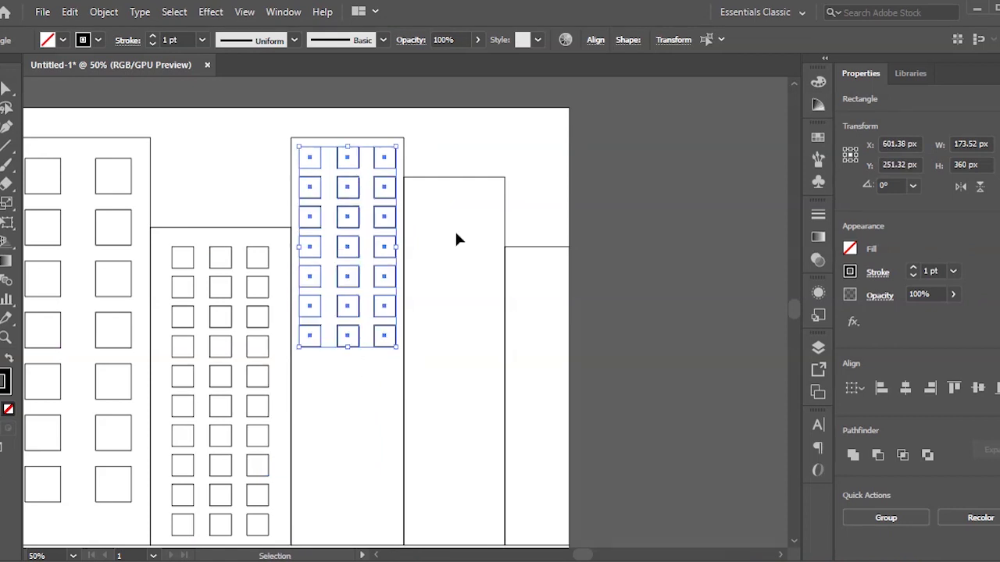
{"action": "left_click", "coordinate": [525, 208]}
{"action": "scroll", "coordinate": [580, 214], "scroll_direction": "down", "scroll_amount": 3}
{"action": "scroll", "coordinate": [581, 192], "scroll_direction": "up", "scroll_amount": 4}
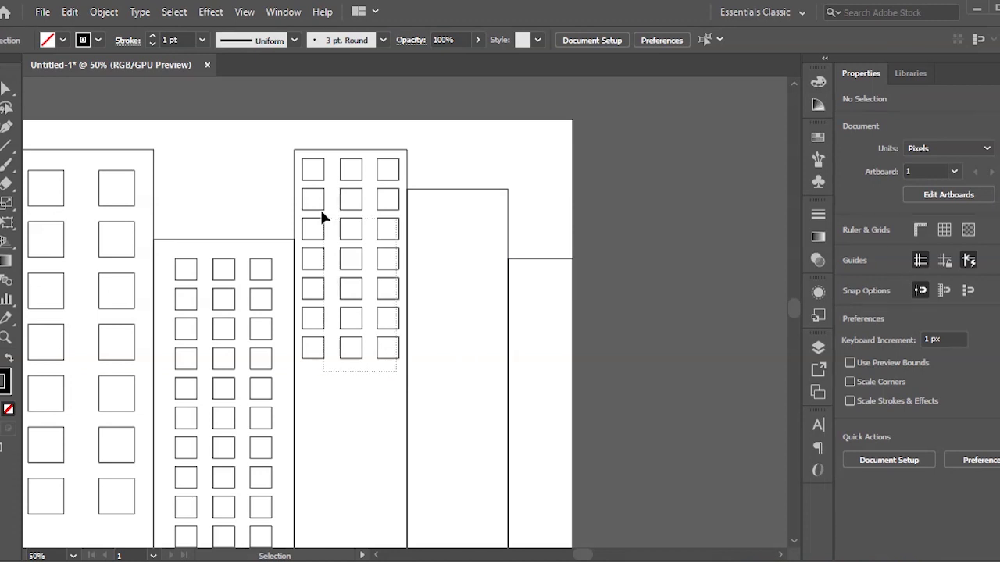
{"action": "left_click_drag", "start_coordinate": [313, 167], "coordinate": [410, 367]}
{"action": "left_click_drag", "start_coordinate": [452, 258], "coordinate": [442, 156]}
{"action": "left_click_drag", "start_coordinate": [439, 300], "coordinate": [430, 221]}
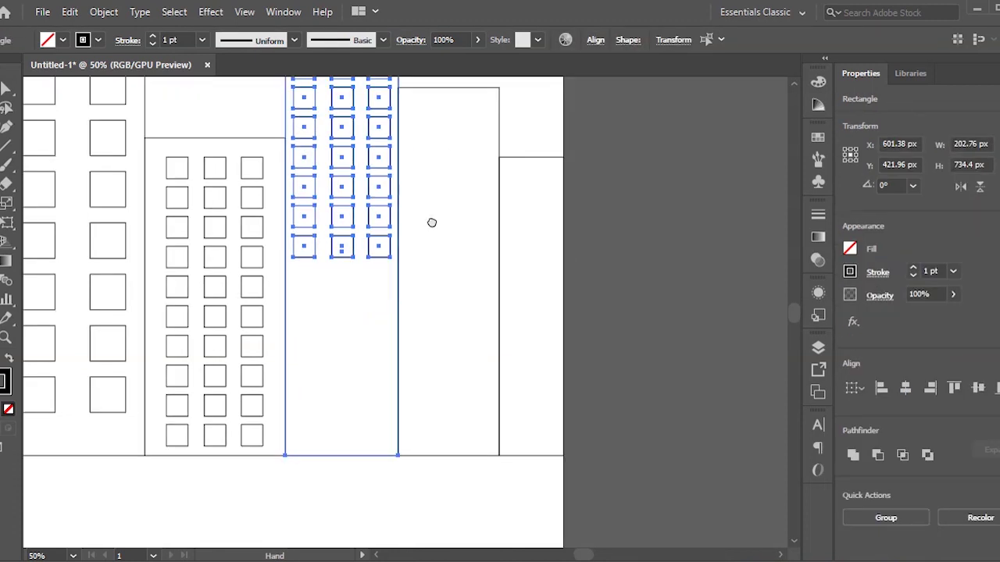
{"action": "left_click_drag", "start_coordinate": [371, 182], "coordinate": [373, 235]}
{"action": "left_click", "coordinate": [586, 227]}
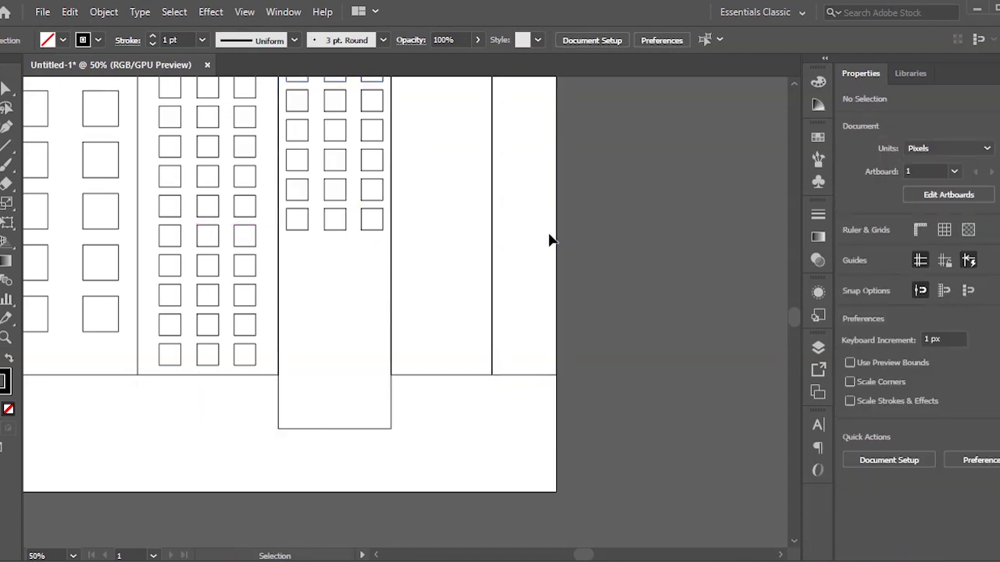
{"action": "key", "text": "ctrl+z"}
{"action": "key", "text": "ctrl+z"}
{"action": "key", "text": "ctrl+z"}
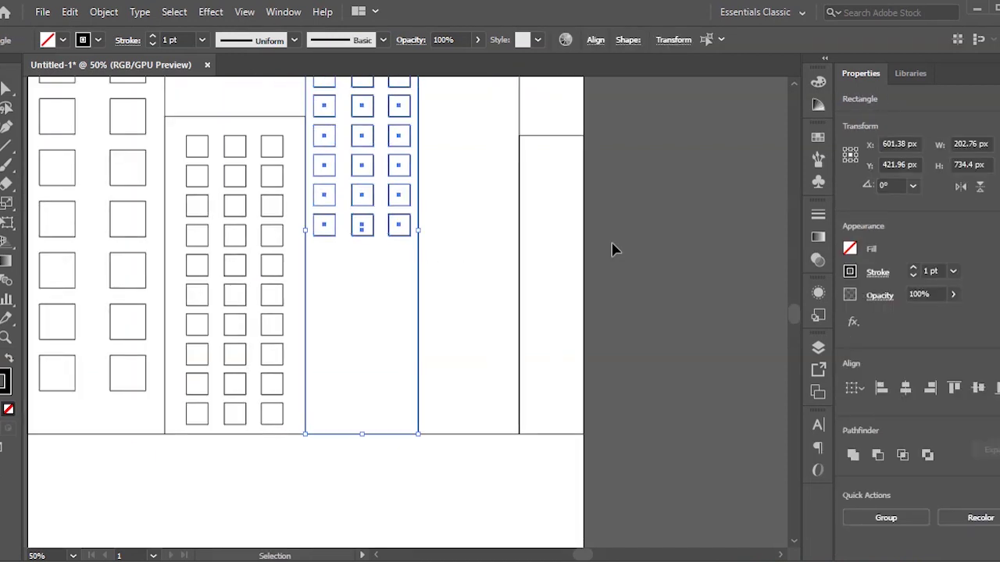
{"action": "key", "text": "a"}
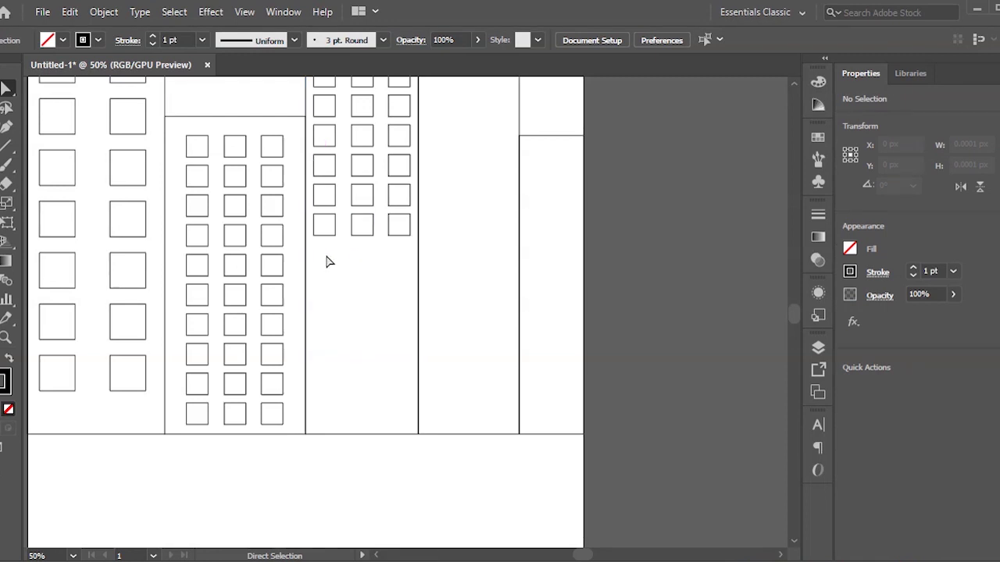
{"action": "left_click_drag", "start_coordinate": [320, 260], "coordinate": [405, 117]}
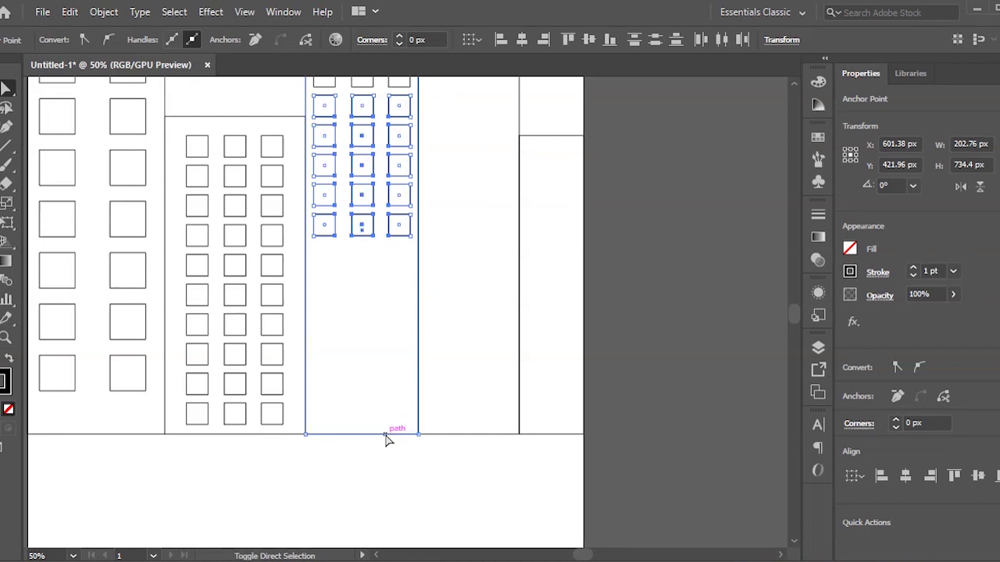
{"action": "left_click", "coordinate": [618, 263]}
Select the seven rows of squares in the third rectangle, excluding the rectangle, and duplicate them straight down to Y 625.96 px.
{"action": "left_click_drag", "start_coordinate": [364, 270], "coordinate": [406, 344]}
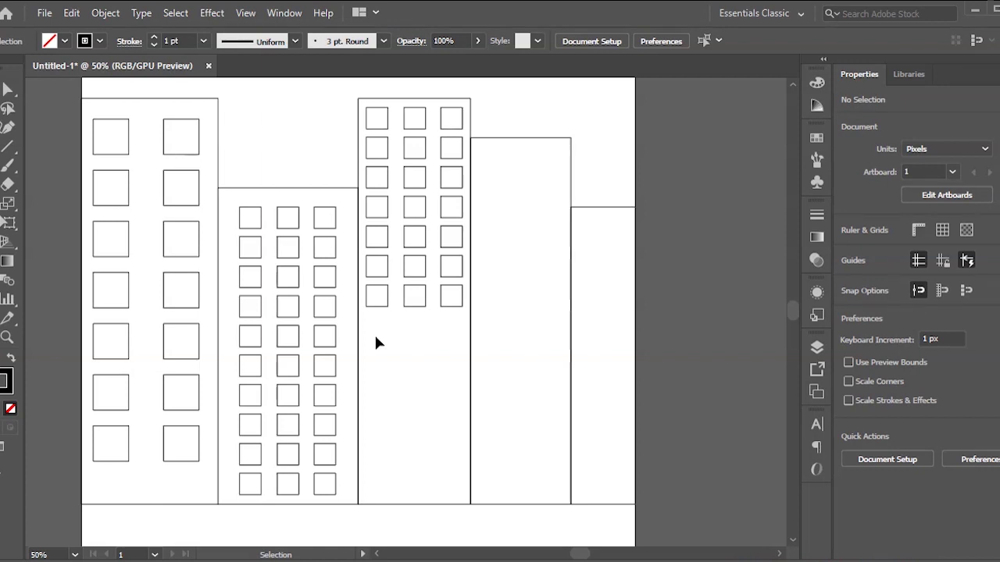
{"action": "left_click_drag", "start_coordinate": [375, 337], "coordinate": [451, 118]}
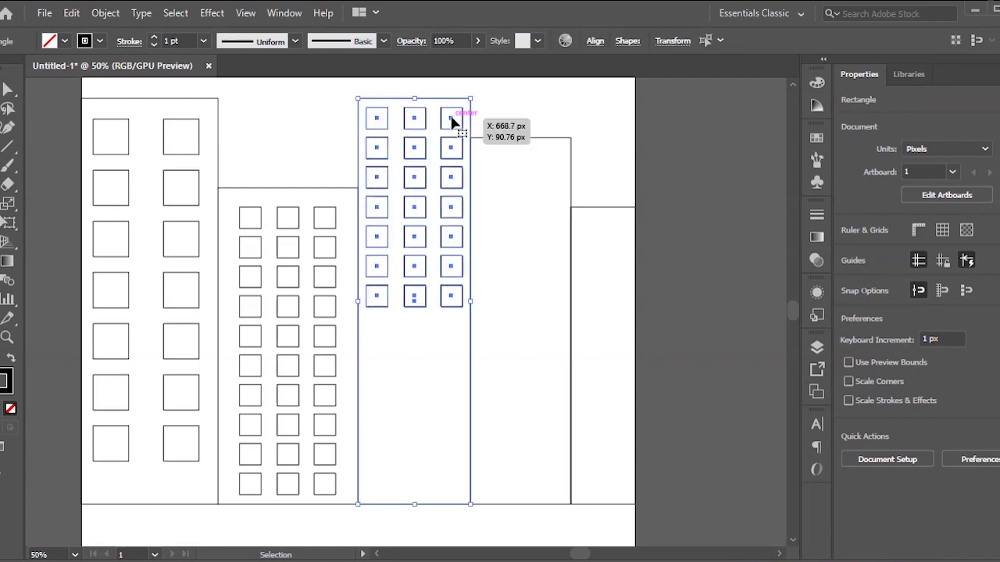
{"action": "left_click", "coordinate": [450, 100], "text": "shift"}
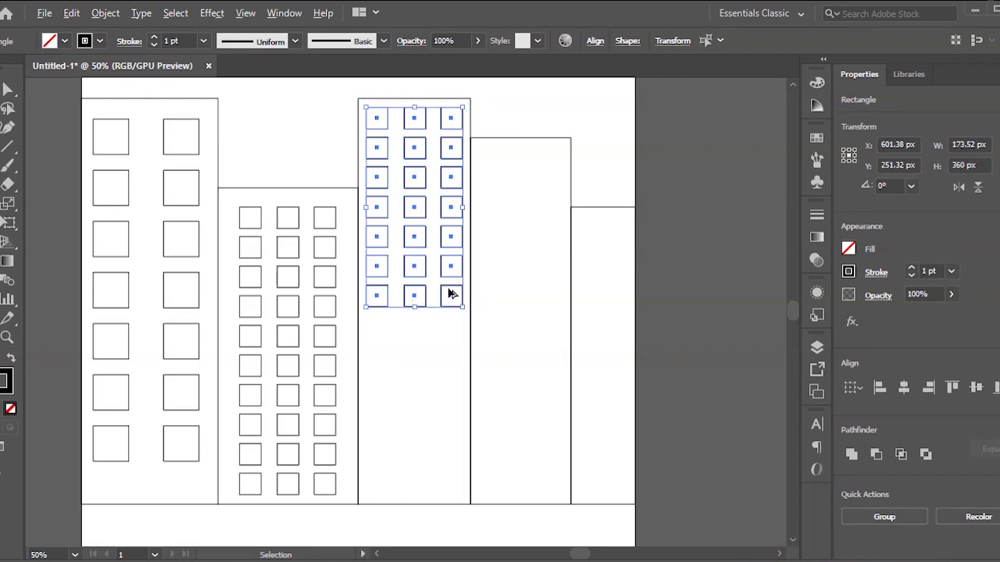
{"action": "left_click_drag", "start_coordinate": [451, 292], "coordinate": [444, 500]}
{"action": "key", "text": "space"}
{"action": "left_click_drag", "start_coordinate": [534, 387], "coordinate": [531, 289]}
Delete the lowest row of three squares, which overlaps the third rectangle's base.
{"action": "left_click", "coordinate": [442, 424]}
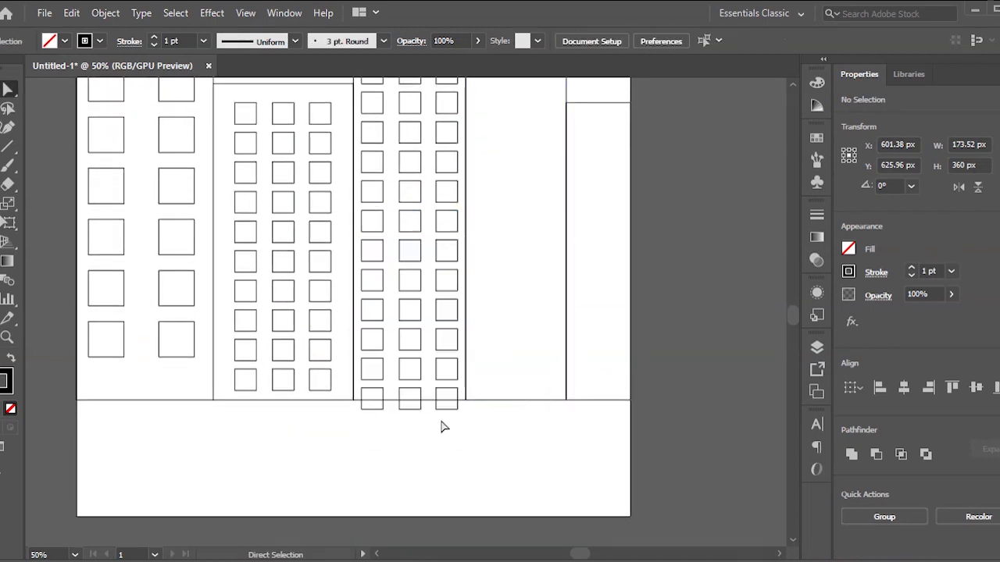
{"action": "key", "text": "v"}
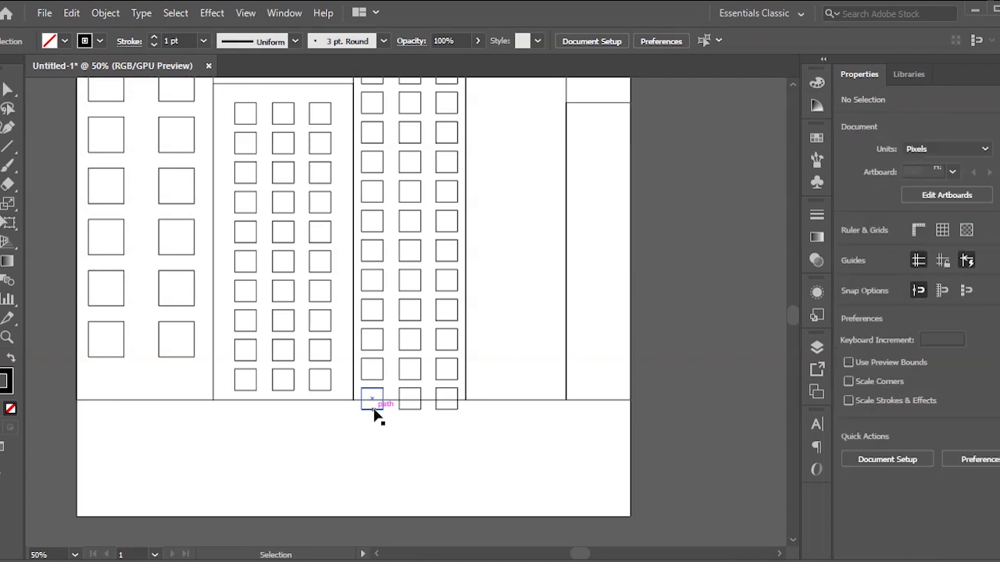
{"action": "left_click", "coordinate": [373, 406]}
{"action": "left_click", "coordinate": [406, 410], "text": "shift"}
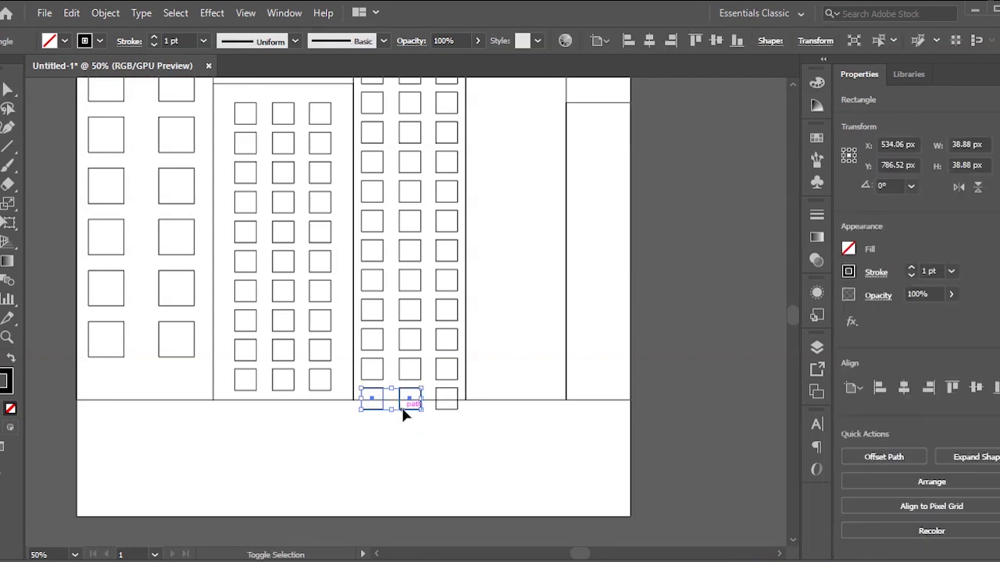
{"action": "left_click", "coordinate": [449, 409], "text": "shift"}
{"action": "left_click", "coordinate": [479, 329]}
Copy and paste the third rectangle with all its squares, and move the copy over the fourth rectangle, at about X 838, Y 538 px.
{"action": "key", "text": "space"}
{"action": "left_click_drag", "start_coordinate": [507, 281], "coordinate": [410, 373]}
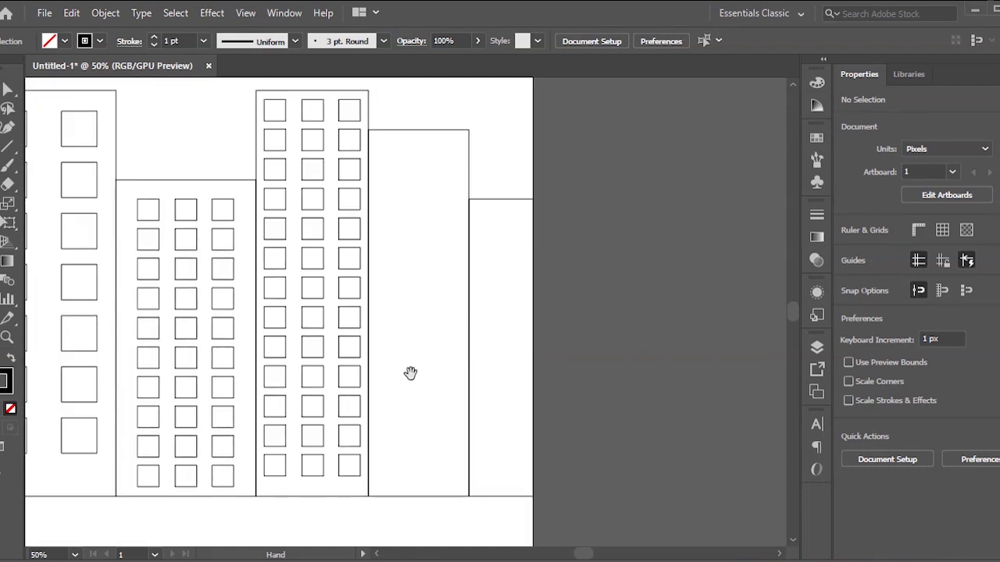
{"action": "left_click_drag", "start_coordinate": [262, 94], "coordinate": [351, 486]}
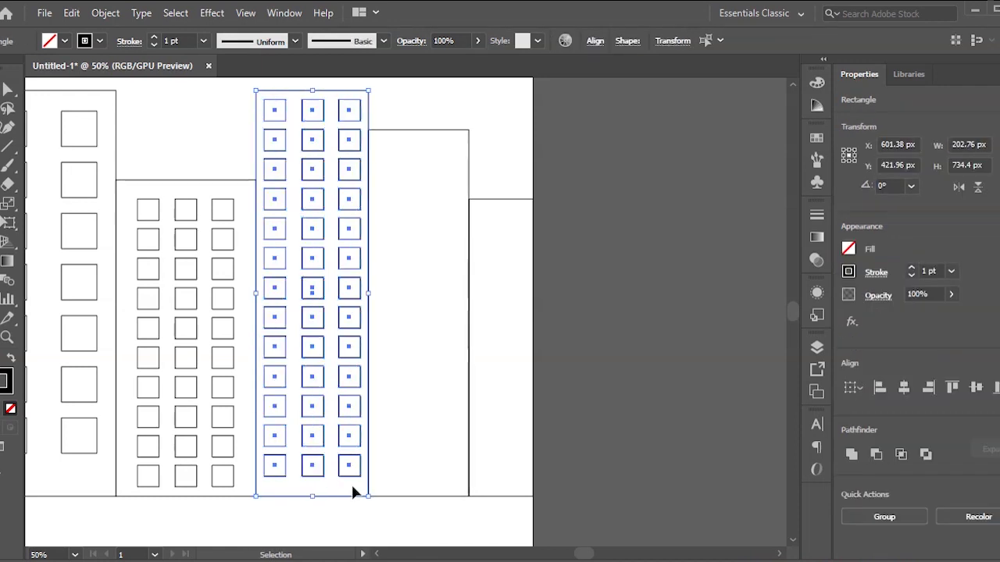
{"action": "key", "text": "ctrl+c"}
{"action": "key", "text": "ctrl+v"}
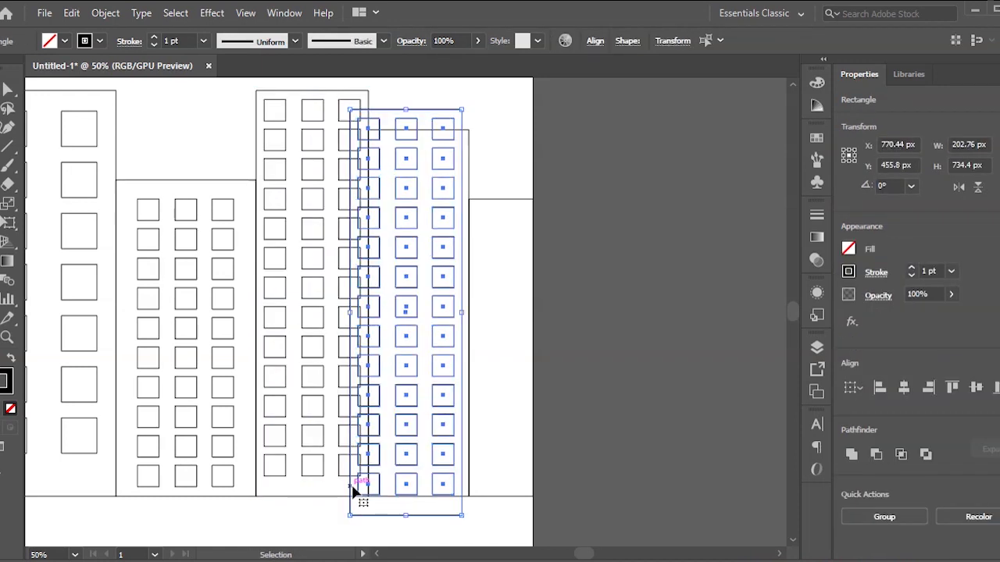
{"action": "left_click_drag", "start_coordinate": [421, 159], "coordinate": [453, 190]}
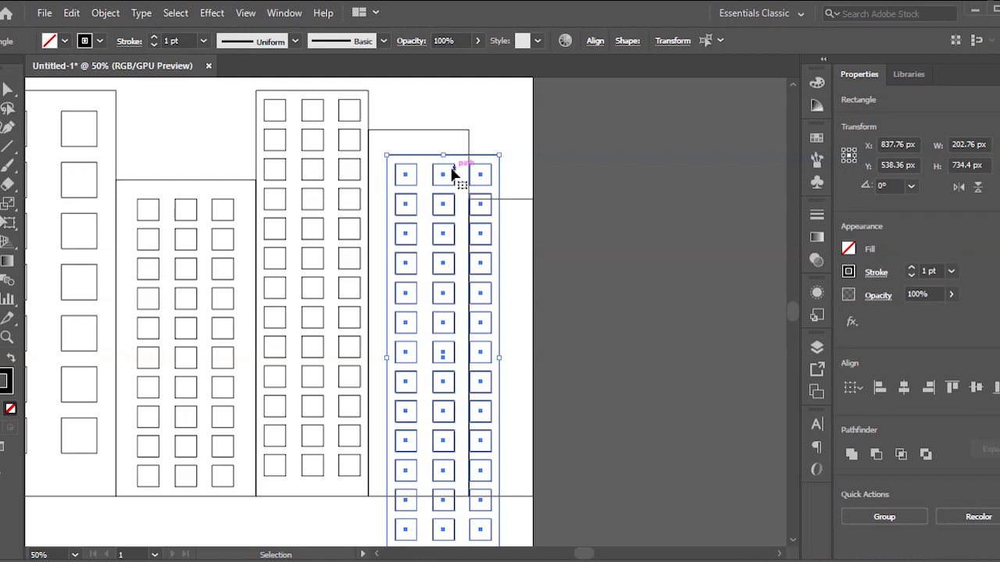
Undo the pasted copy of the third rectangle and its squares over the fourth rectangle.
{"action": "left_click", "coordinate": [501, 125]}
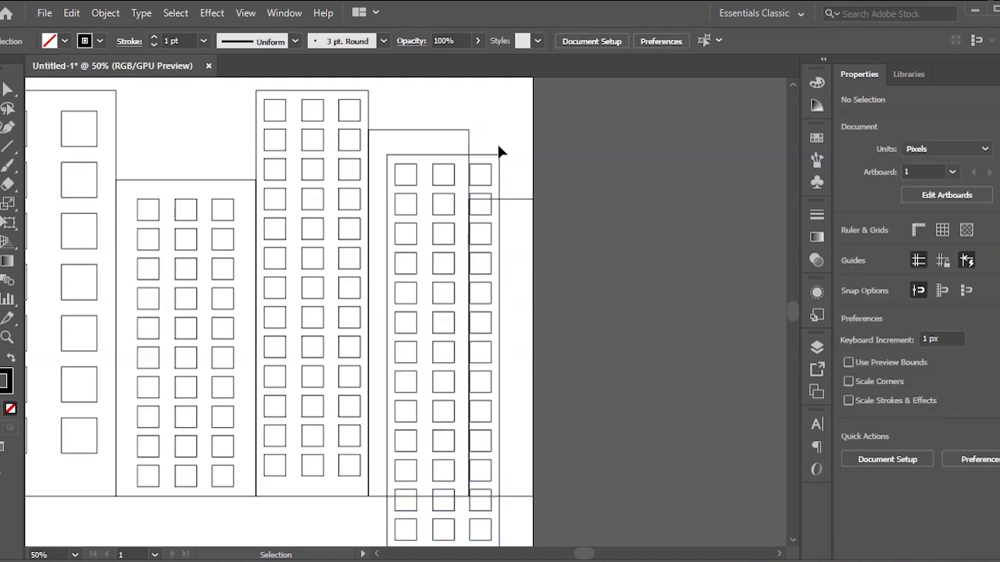
{"action": "key", "text": "ctrl+z"}
{"action": "key", "text": "ctrl+z"}
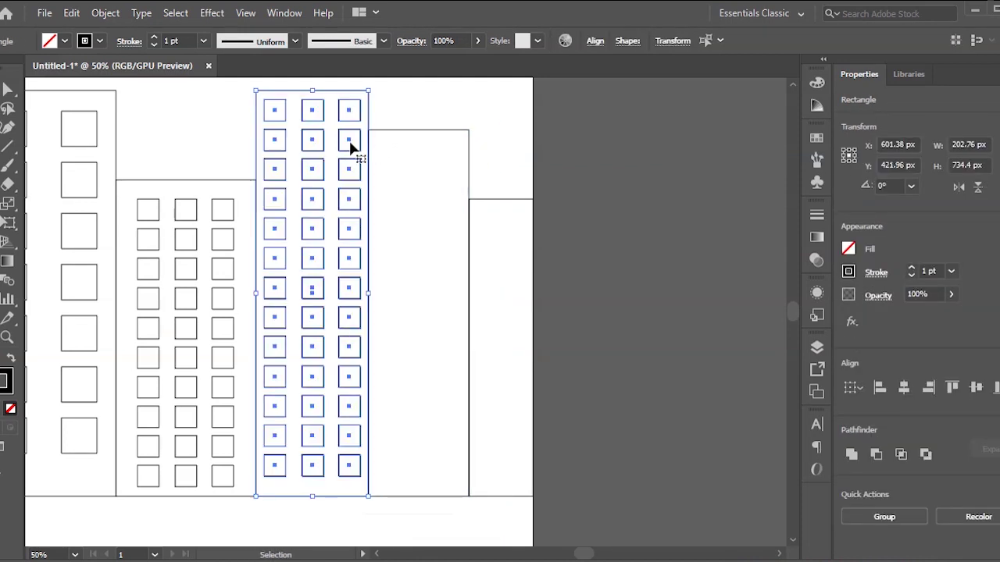
Duplicate the third rectangle's squares, excluding the rectangle, onto the fourth rectangle and scale the copies to about 154 by 605 px.
{"action": "left_click", "coordinate": [336, 100]}
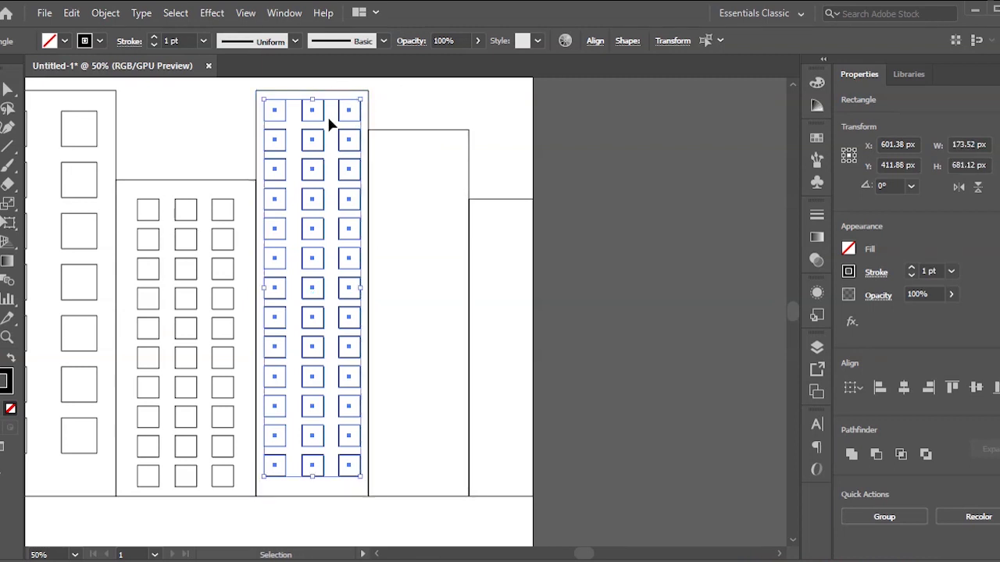
{"action": "left_click_drag", "start_coordinate": [346, 127], "coordinate": [453, 160]}
{"action": "key", "text": "space"}
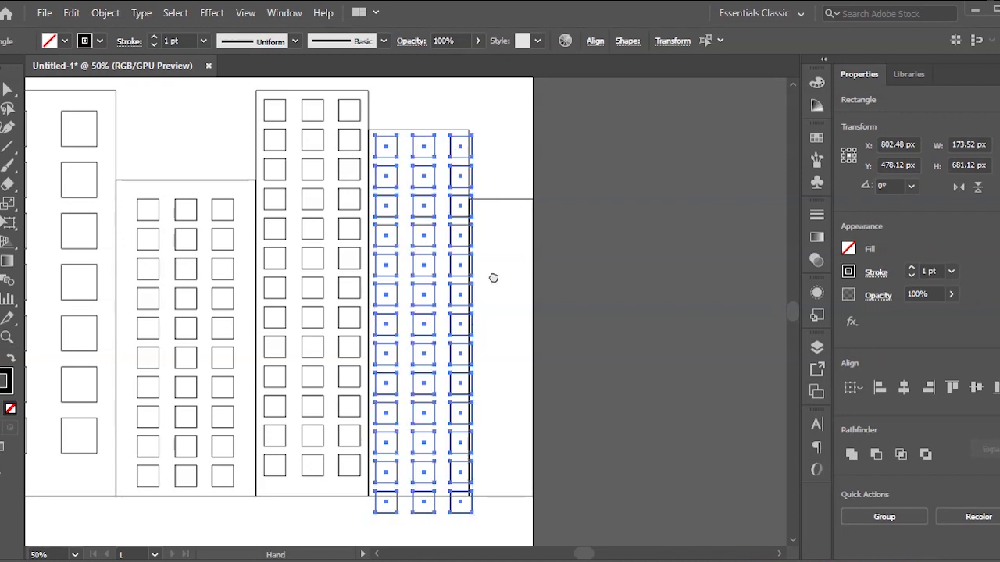
{"action": "left_click_drag", "start_coordinate": [492, 277], "coordinate": [512, 268]}
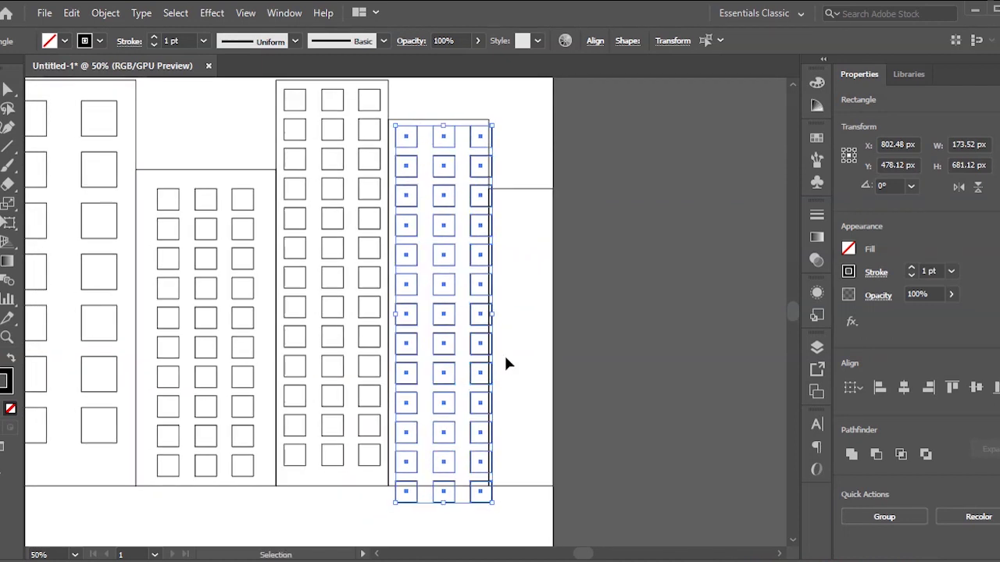
{"action": "left_click_drag", "start_coordinate": [493, 504], "coordinate": [482, 477]}
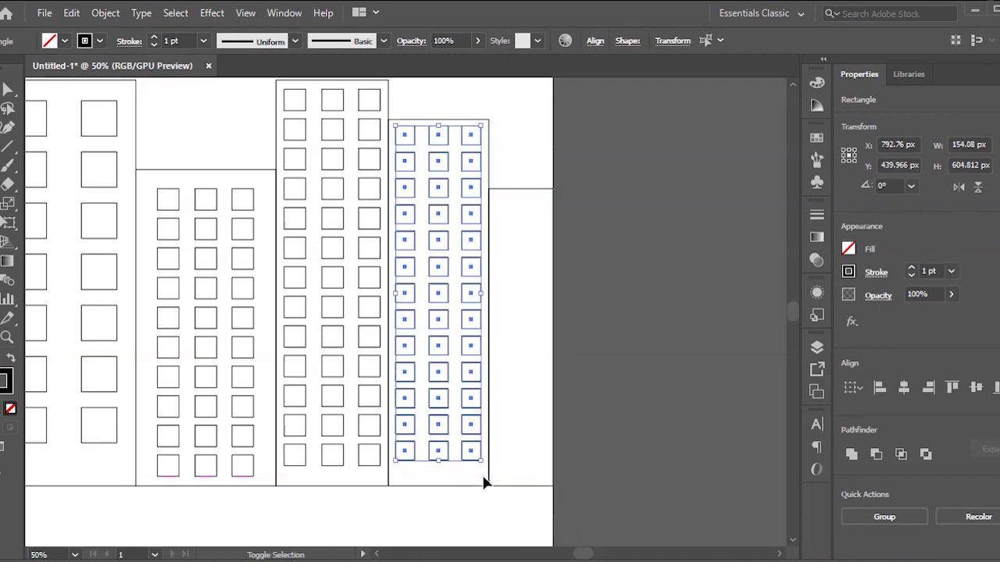
{"action": "left_click", "coordinate": [634, 138]}
Examine the whole artboard with its row of building rectangles and squares.
{"action": "left_click_drag", "start_coordinate": [417, 230], "coordinate": [520, 248]}
{"action": "scroll", "coordinate": [523, 252], "scroll_direction": "down", "scroll_amount": 1}
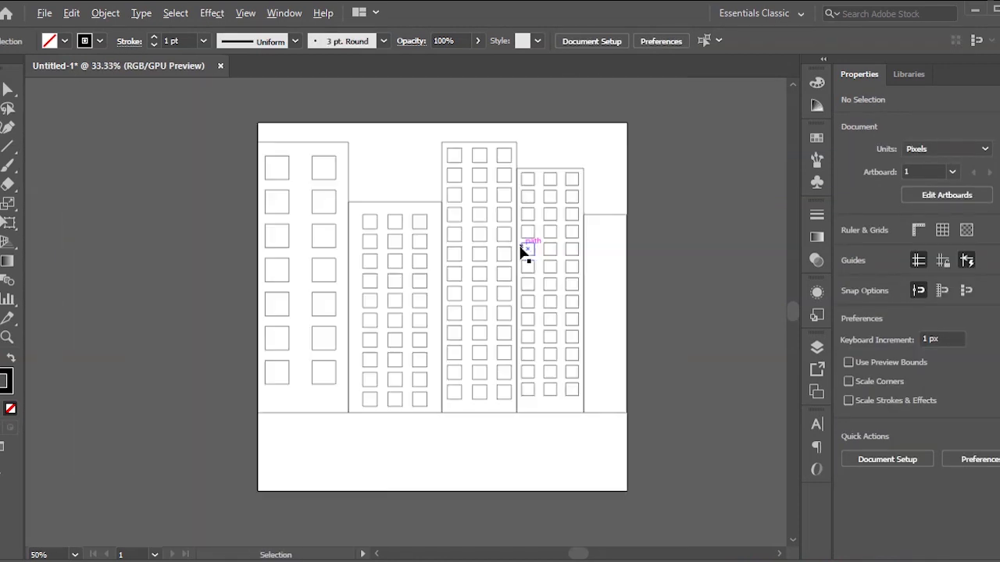
{"action": "scroll", "coordinate": [515, 262], "scroll_direction": "up", "scroll_amount": 1}
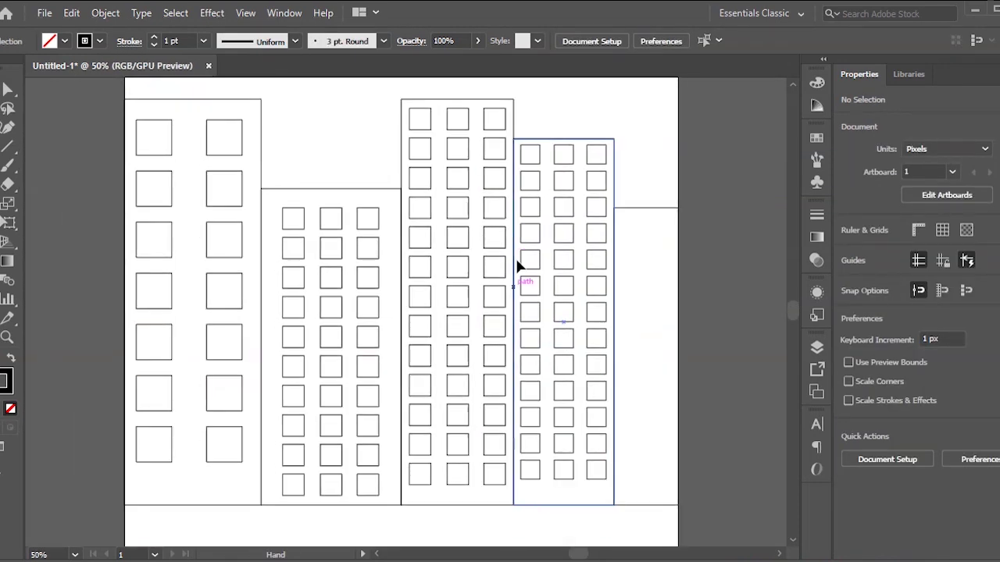
{"action": "scroll", "coordinate": [511, 262], "scroll_direction": "down", "scroll_amount": 1}
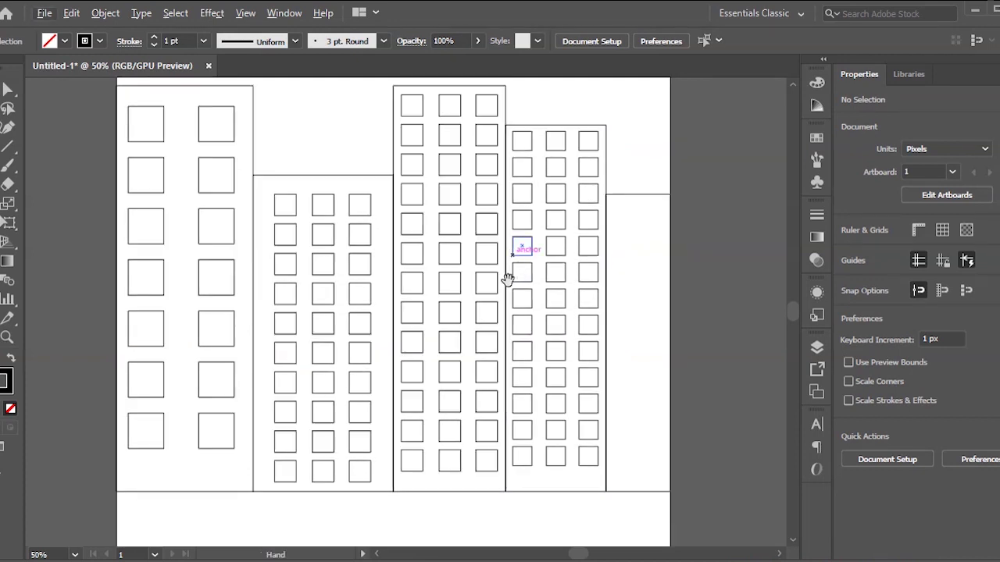
{"action": "scroll", "coordinate": [504, 281], "scroll_direction": "down", "scroll_amount": 1}
{"action": "left_click_drag", "start_coordinate": [502, 276], "coordinate": [480, 276]}
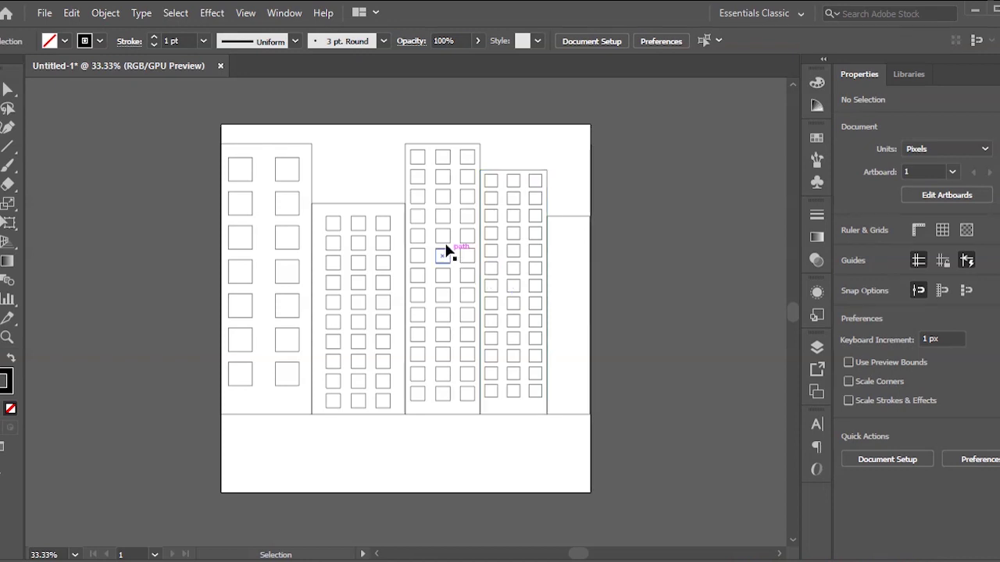
{"action": "left_click_drag", "start_coordinate": [496, 283], "coordinate": [450, 297]}
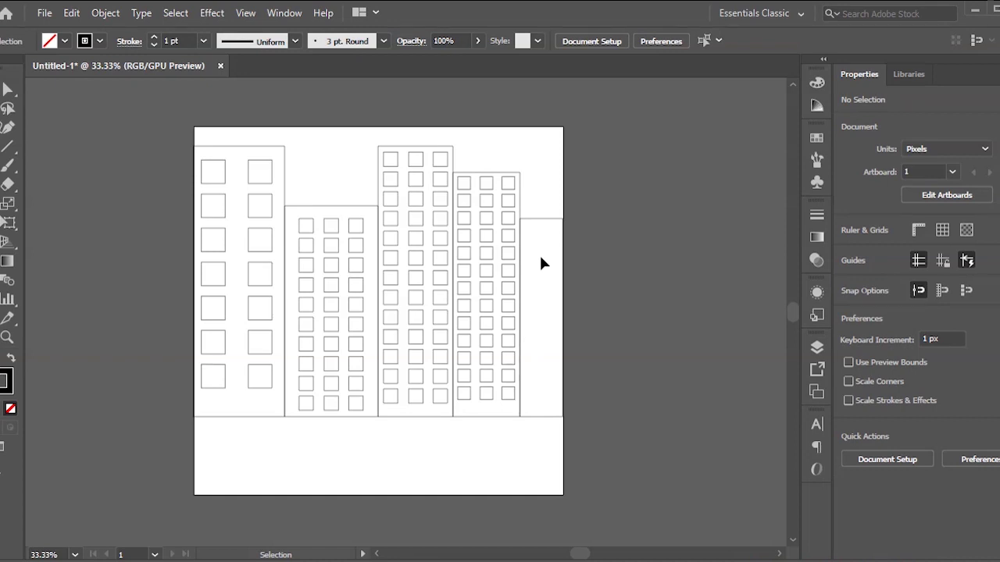
{"action": "left_click_drag", "start_coordinate": [626, 139], "coordinate": [609, 225]}
{"action": "left_click_drag", "start_coordinate": [468, 304], "coordinate": [585, 487]}
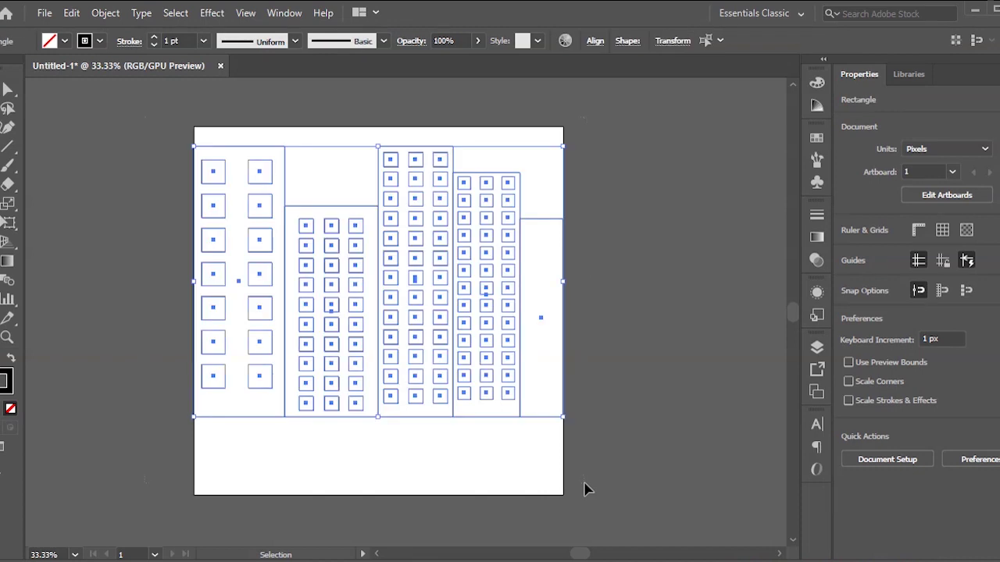
{"action": "left_click", "coordinate": [632, 238]}
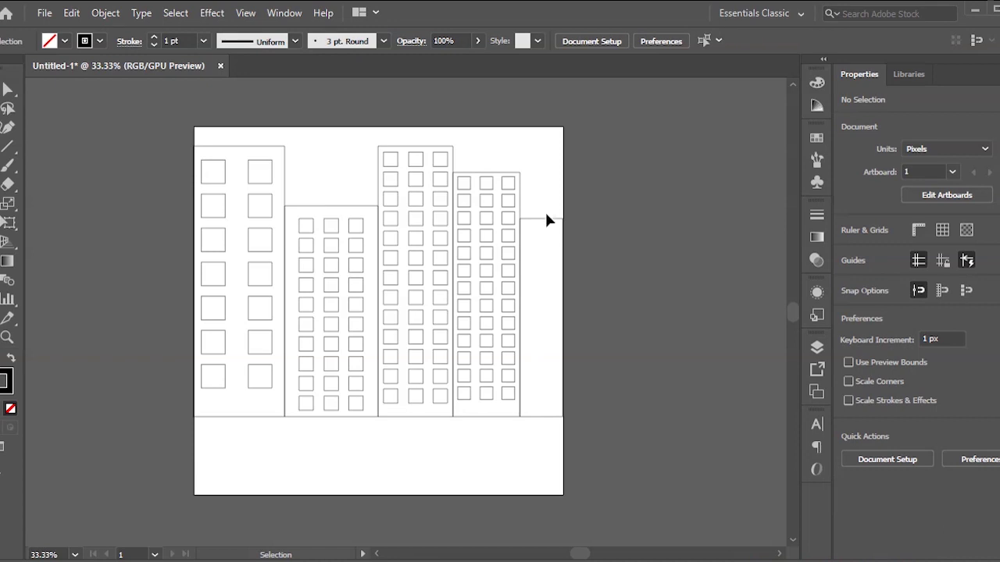
Place two small squares side by side near the top of the fifth rectangle, together about 79 by 30 px.
{"action": "key", "text": "space"}
{"action": "left_click_drag", "start_coordinate": [625, 228], "coordinate": [368, 176]}
{"action": "scroll", "coordinate": [484, 232], "scroll_direction": "up", "scroll_amount": 2}
{"action": "scroll", "coordinate": [368, 177], "scroll_direction": "down", "scroll_amount": 1}
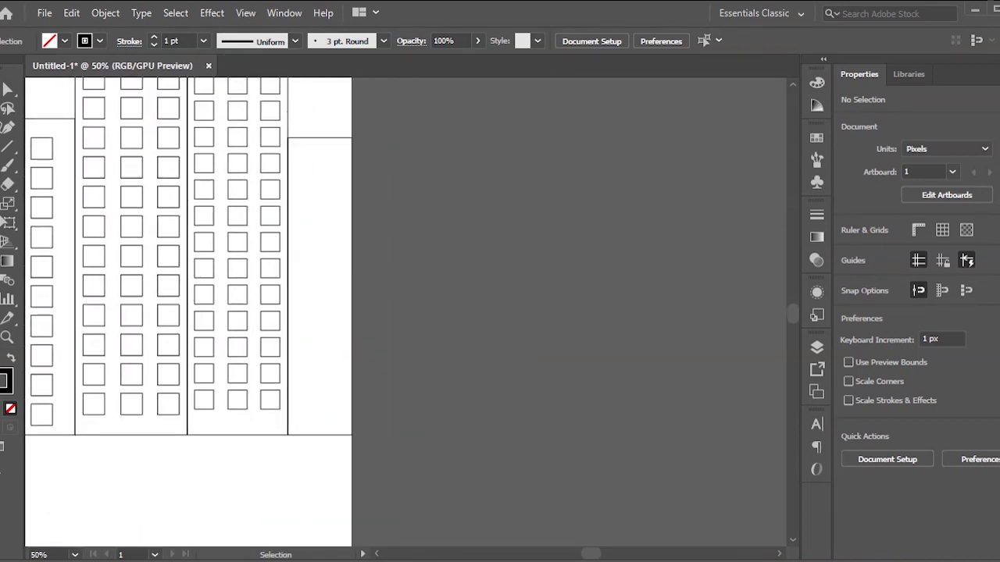
{"action": "left_click", "coordinate": [8, 165]}
{"action": "left_click_drag", "start_coordinate": [298, 150], "coordinate": [405, 161]}
{"action": "scroll", "coordinate": [318, 170], "scroll_direction": "up", "scroll_amount": 2}
{"action": "scroll", "coordinate": [324, 161], "scroll_direction": "up", "scroll_amount": 1}
{"action": "key", "text": "v"}
{"action": "left_click", "coordinate": [480, 123]}
{"action": "scroll", "coordinate": [441, 157], "scroll_direction": "down", "scroll_amount": 1}
{"action": "key", "text": "a"}
{"action": "left_click_drag", "start_coordinate": [293, 210], "coordinate": [402, 125]}
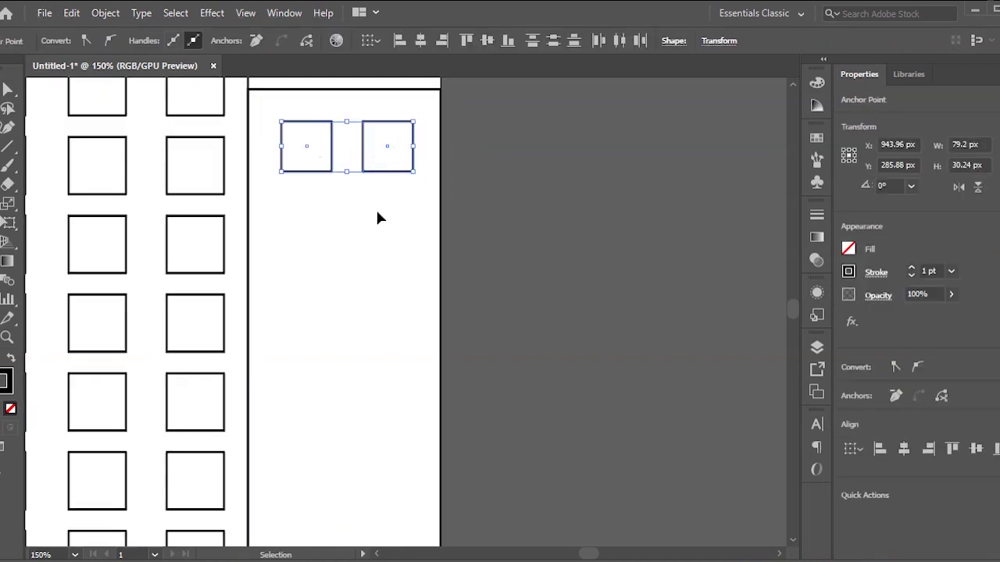
Select the two squares in the fifth rectangle and duplicate them straight down to about Y 330 px.
{"action": "left_click", "coordinate": [376, 208]}
{"action": "left_click_drag", "start_coordinate": [270, 211], "coordinate": [409, 96]}
{"action": "key", "text": "v"}
{"action": "left_click_drag", "start_coordinate": [371, 144], "coordinate": [367, 220]}
{"action": "scroll", "coordinate": [367, 221], "scroll_direction": "down", "scroll_amount": 3}
{"action": "key", "text": "a"}
Repeat the downward copy with Transform Again to make eleven rows of two squares in the fifth rectangle, removing the surplus row.
{"action": "key", "text": "ctrl+d"}
{"action": "key", "text": "ctrl+d"}
{"action": "key", "text": "ctrl+d"}
{"action": "key", "text": "ctrl+d"}
{"action": "key", "text": "ctrl+d"}
{"action": "key", "text": "ctrl+d"}
{"action": "key", "text": "ctrl+d"}
{"action": "key", "text": "ctrl+d"}
{"action": "key", "text": "ctrl+d"}
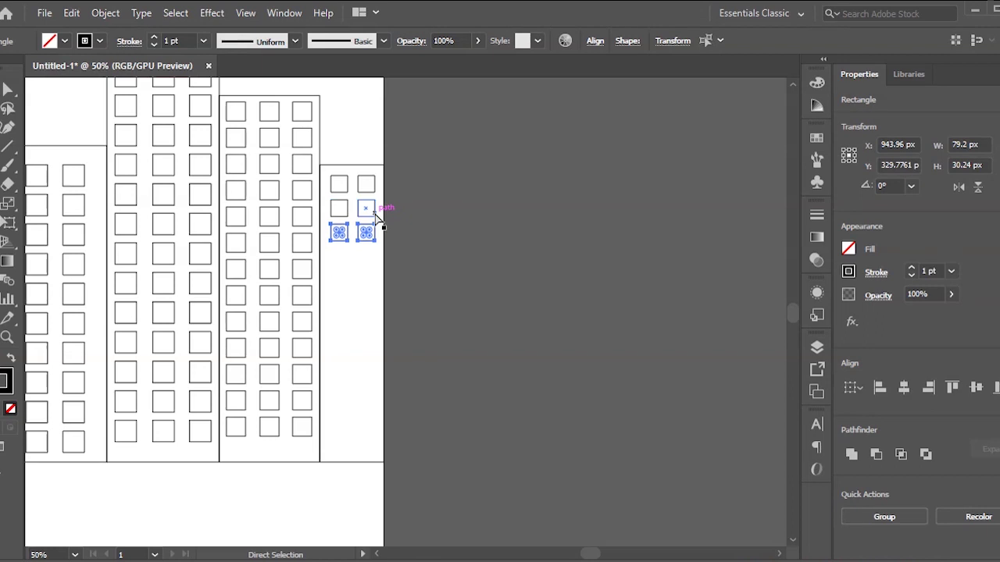
{"action": "key", "text": "ctrl+d"}
{"action": "key", "text": "ctrl+z"}
{"action": "left_click", "coordinate": [425, 228]}
{"action": "left_click_drag", "start_coordinate": [345, 233], "coordinate": [466, 244]}
{"action": "scroll", "coordinate": [479, 272], "scroll_direction": "down", "scroll_amount": 1}
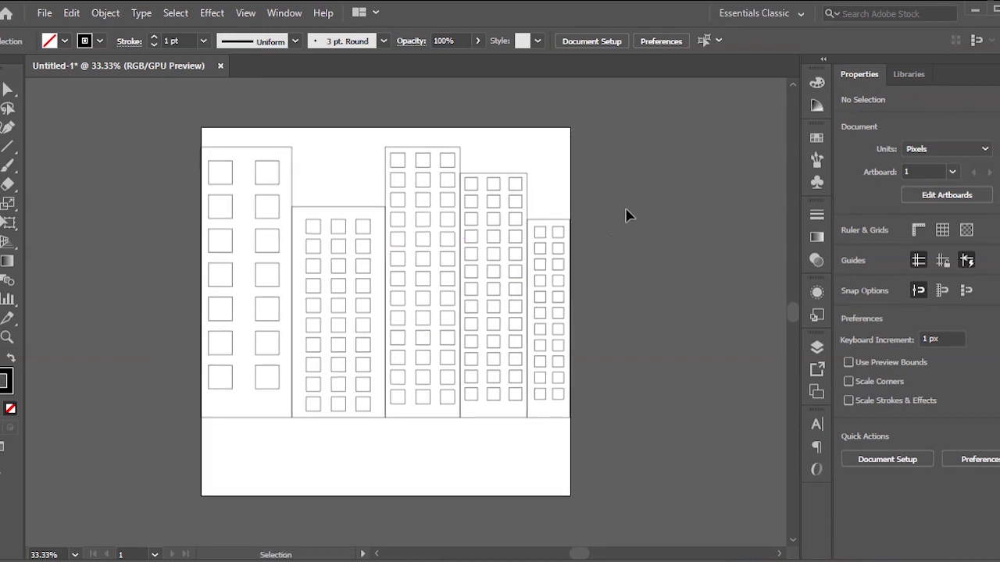